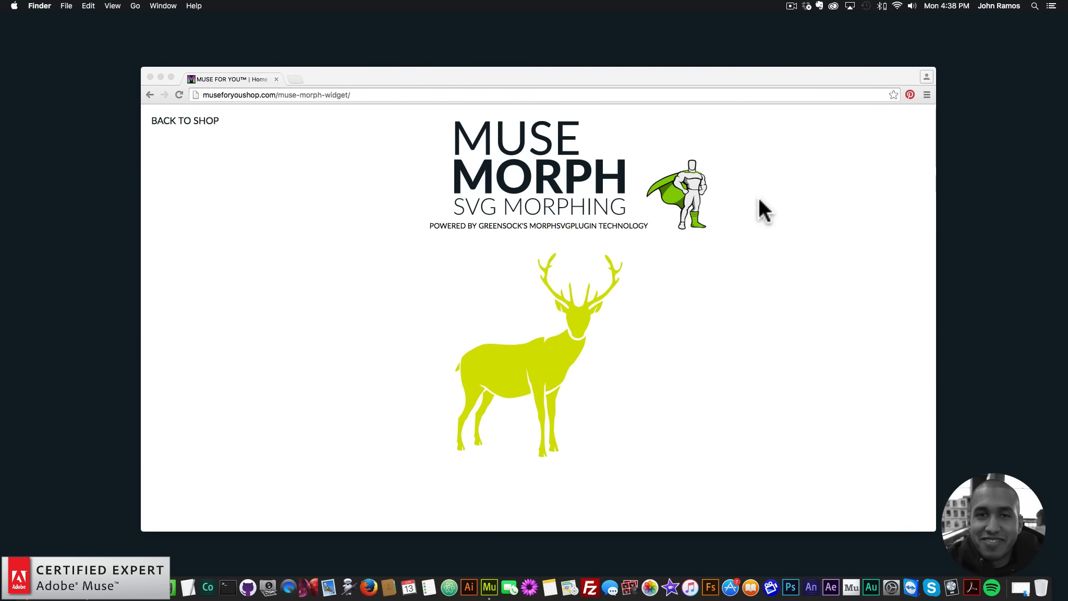
Open museforyoushop.com in a new browser tab.
{"action": "left_click", "coordinate": [295, 79]}
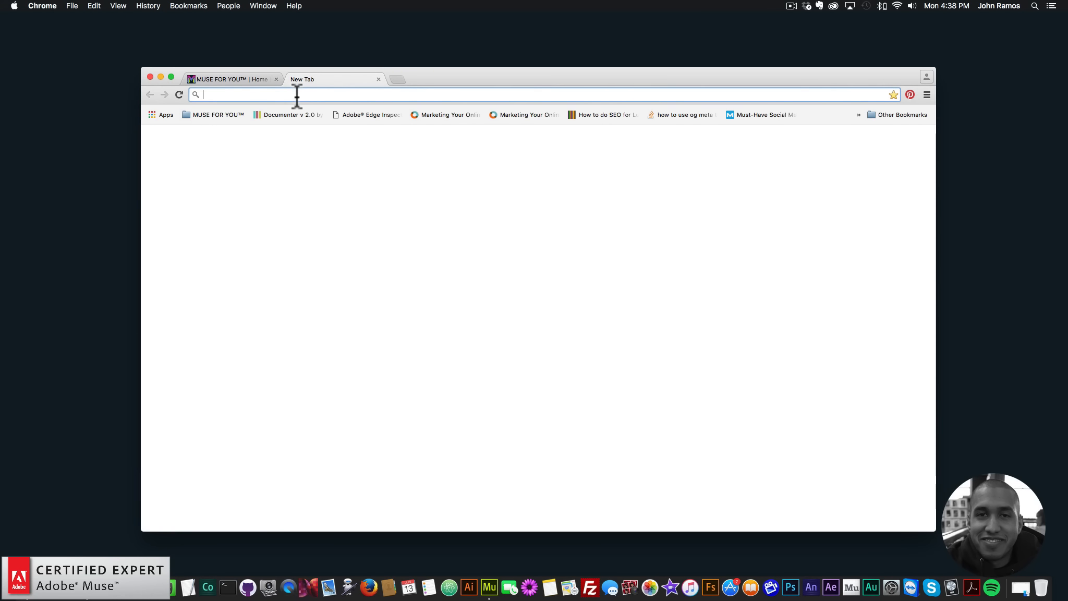
{"action": "type", "text": "museforyoushop."}
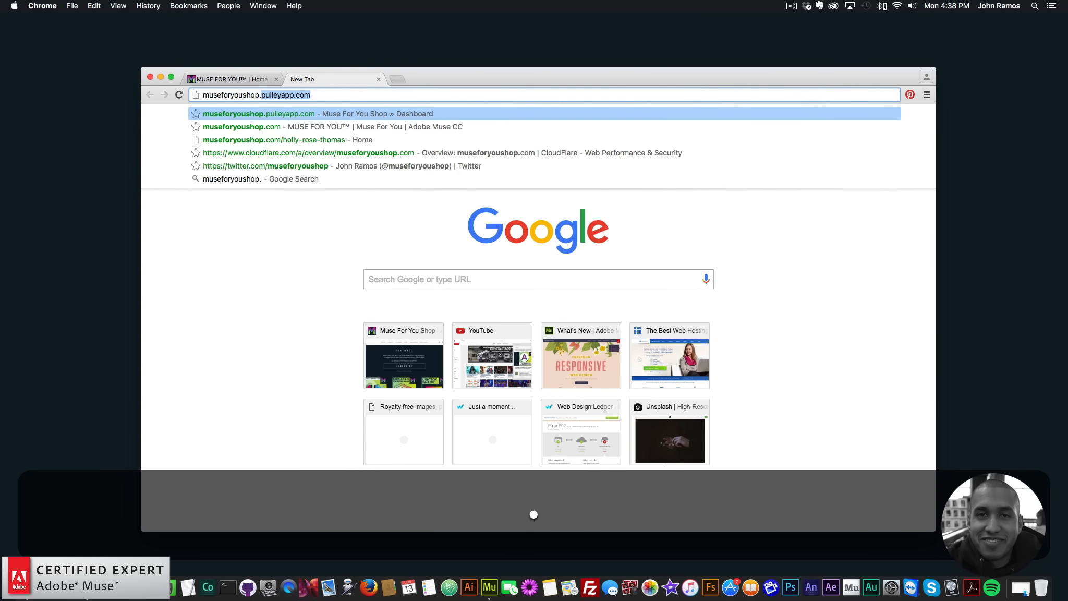
{"action": "type", "text": "com"}
{"action": "key", "text": "Return"}
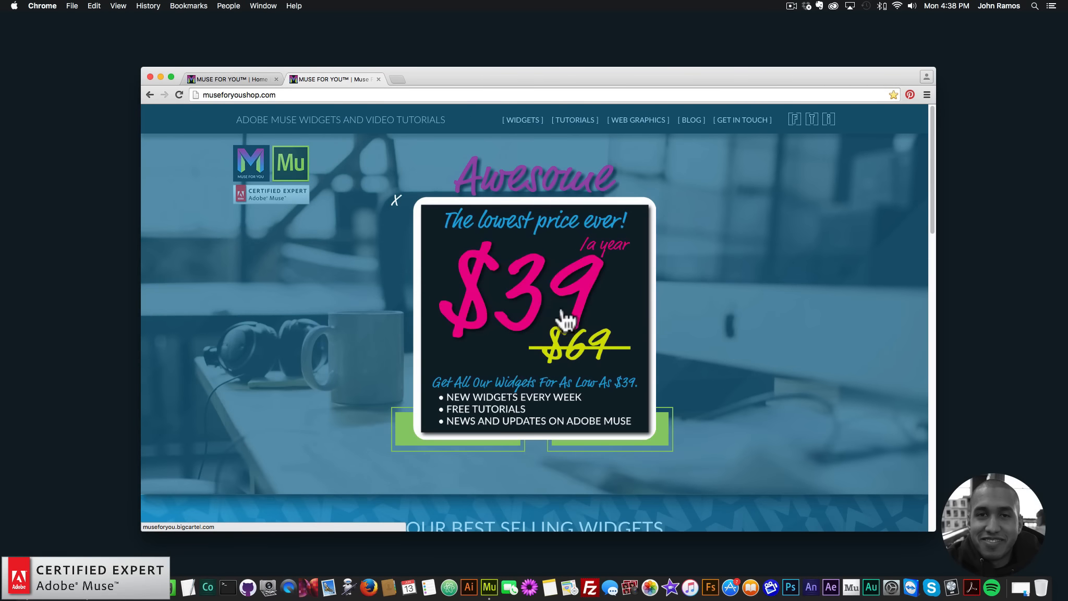
Enter the shop through the $39 a year offer and open the Muse Morph Widget product page.
{"action": "left_click", "coordinate": [522, 302]}
{"action": "scroll", "coordinate": [557, 401], "scroll_direction": "down", "scroll_amount": 1}
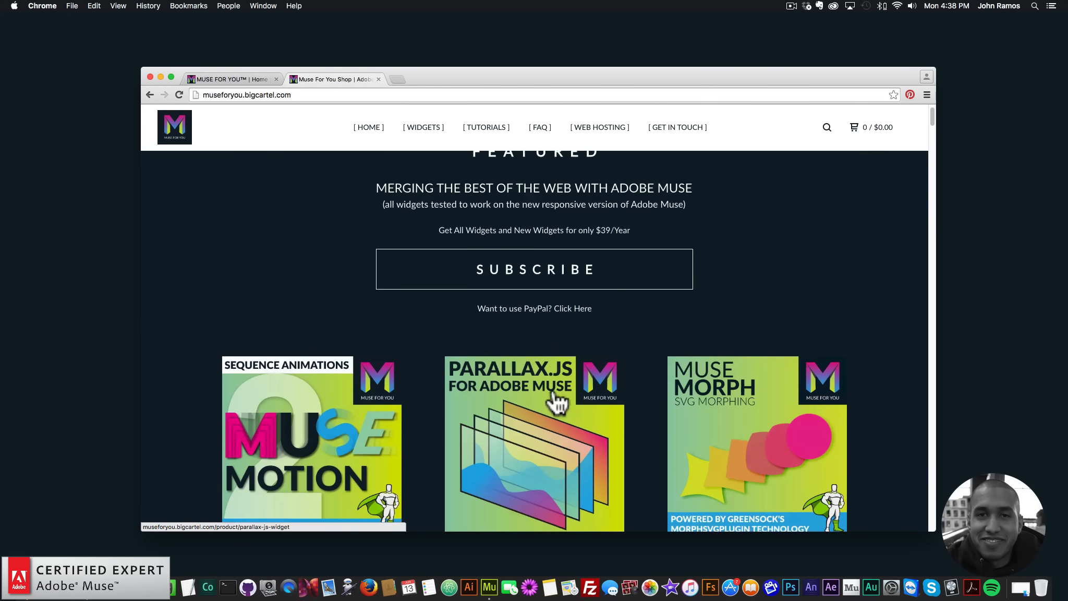
{"action": "scroll", "coordinate": [557, 402], "scroll_direction": "down", "scroll_amount": 3}
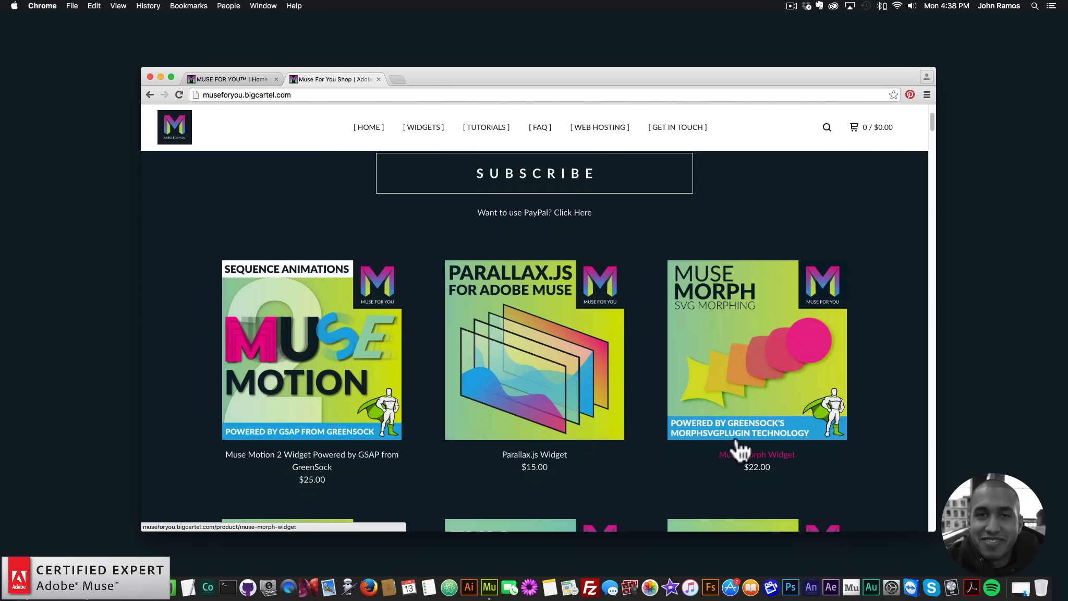
{"action": "left_click", "coordinate": [755, 344]}
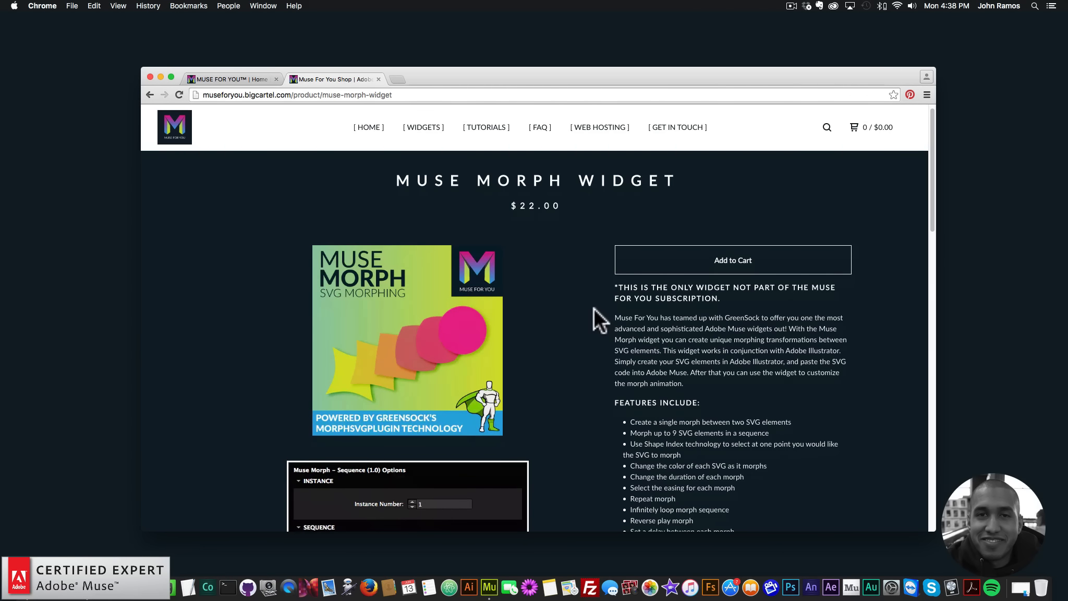
{"action": "scroll", "coordinate": [594, 309], "scroll_direction": "down", "scroll_amount": 5}
{"action": "scroll", "coordinate": [592, 305], "scroll_direction": "up", "scroll_amount": 5}
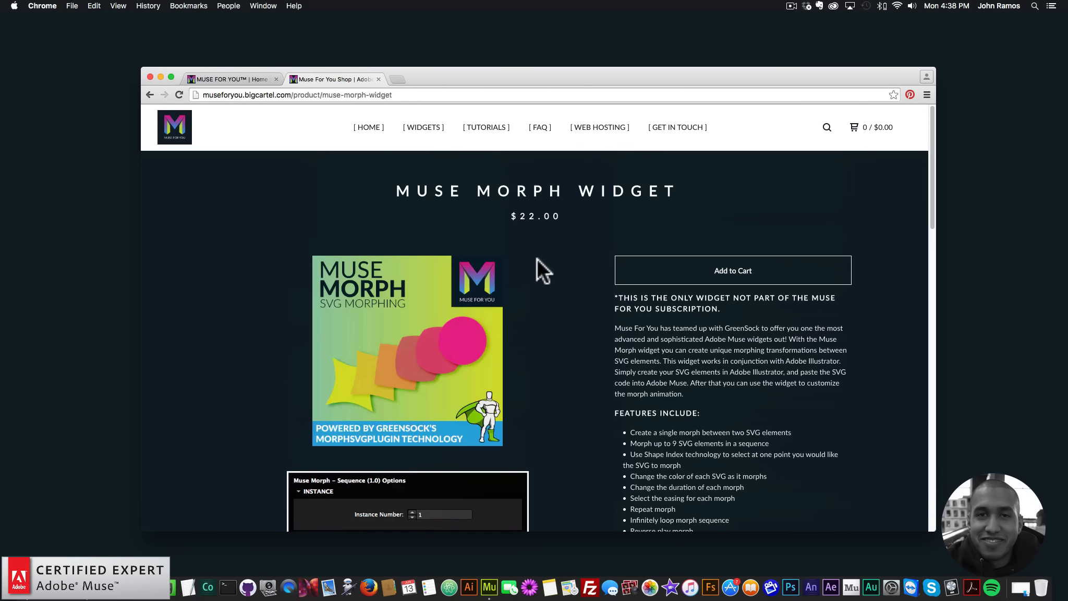
Go to the shop's full widget list and open the Muse Morph Widget from there.
{"action": "left_click", "coordinate": [438, 129]}
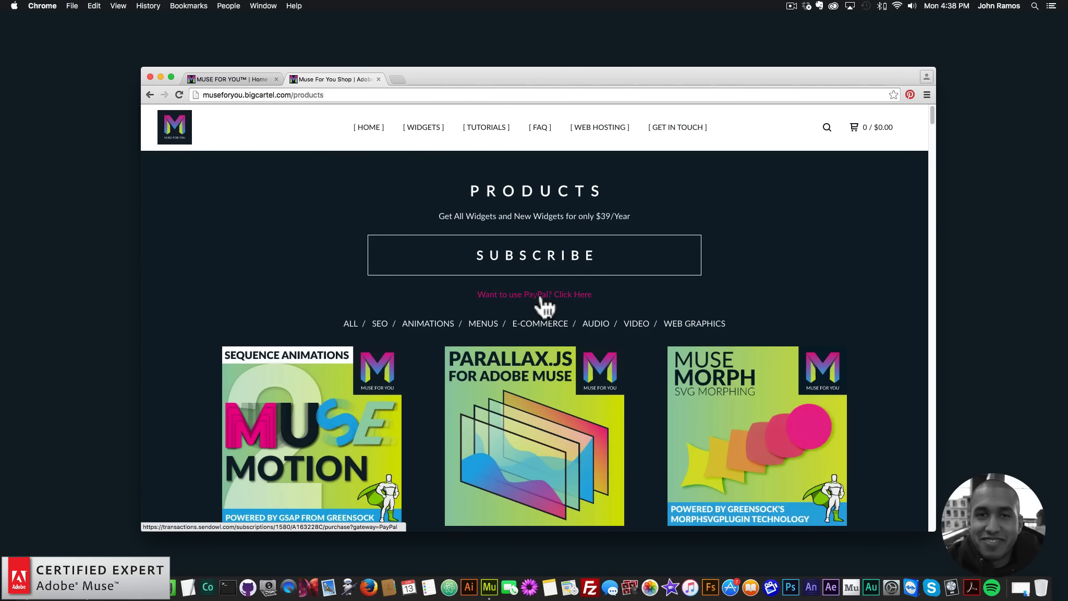
{"action": "scroll", "coordinate": [571, 312], "scroll_direction": "down", "scroll_amount": 3}
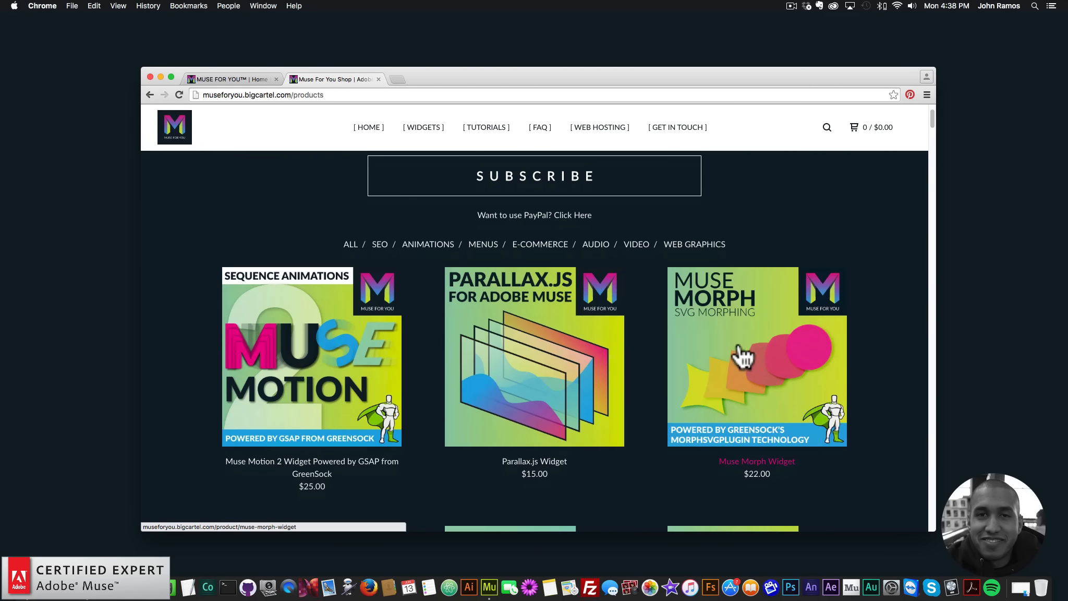
{"action": "left_click", "coordinate": [748, 354]}
Read the Muse Morph Widget's description, feature list, morph triggers and usage summary.
{"action": "scroll", "coordinate": [672, 338], "scroll_direction": "down", "scroll_amount": 10}
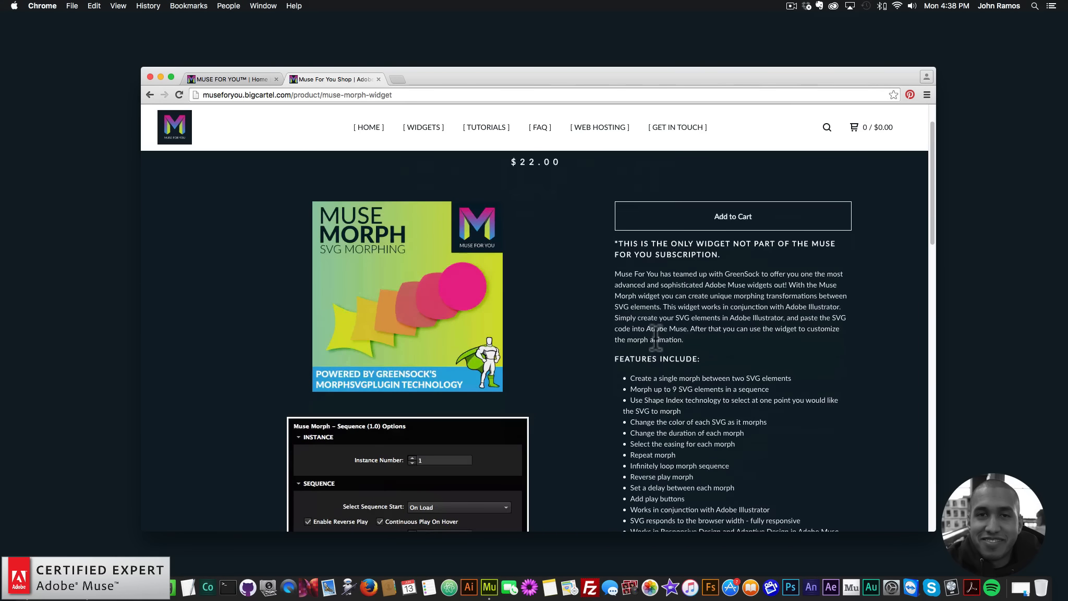
{"action": "scroll", "coordinate": [666, 323], "scroll_direction": "up", "scroll_amount": 6}
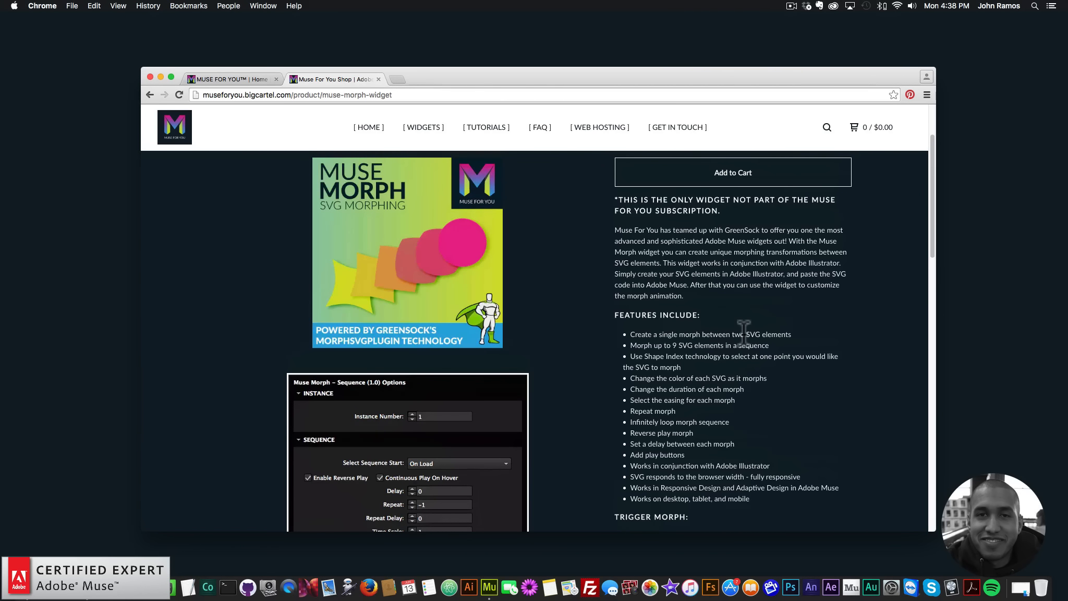
{"action": "scroll", "coordinate": [744, 333], "scroll_direction": "down", "scroll_amount": 2}
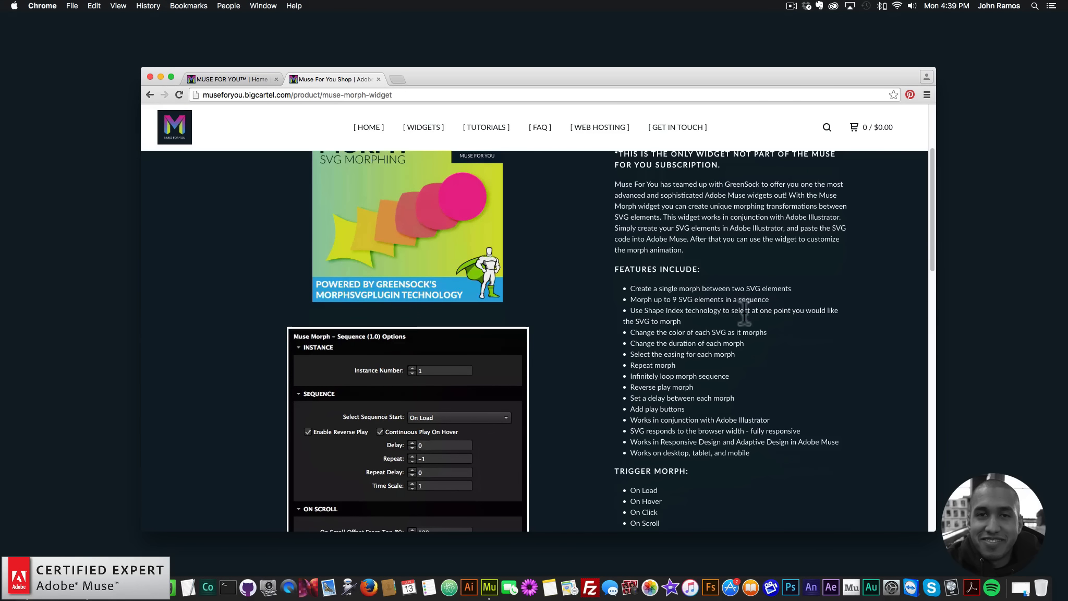
{"action": "scroll", "coordinate": [743, 312], "scroll_direction": "down", "scroll_amount": 1}
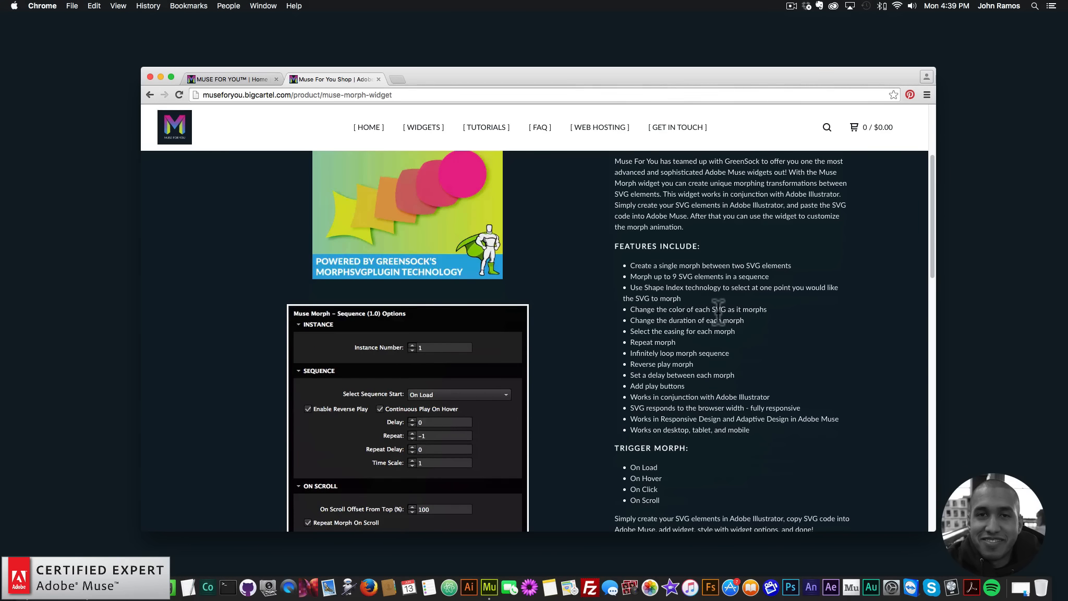
{"action": "scroll", "coordinate": [719, 312], "scroll_direction": "down", "scroll_amount": 1}
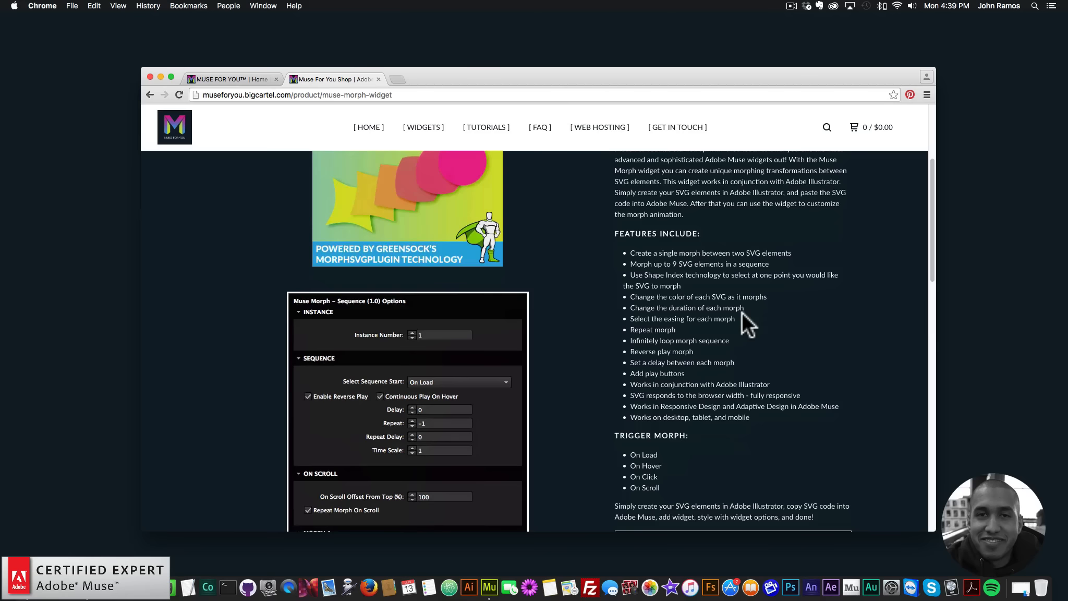
{"action": "scroll", "coordinate": [660, 333], "scroll_direction": "down", "scroll_amount": 1}
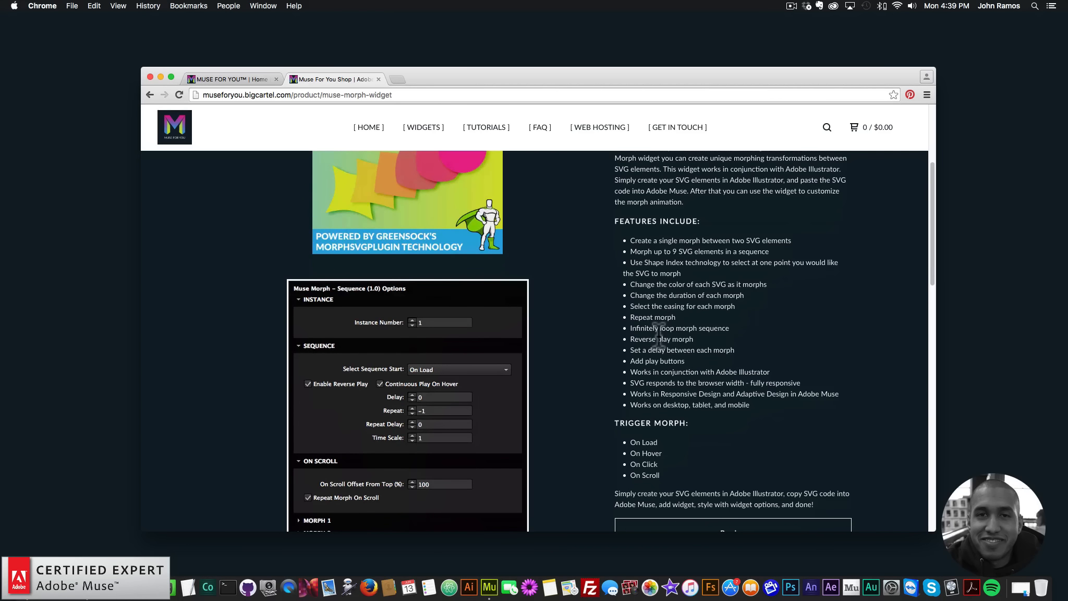
{"action": "scroll", "coordinate": [709, 326], "scroll_direction": "down", "scroll_amount": 2}
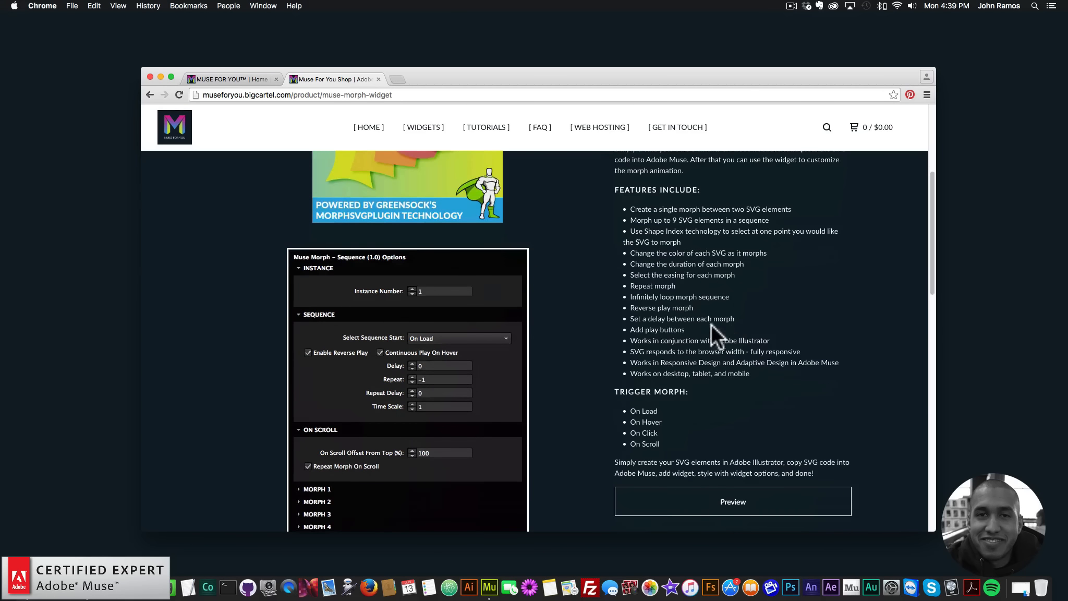
{"action": "scroll", "coordinate": [681, 310], "scroll_direction": "down", "scroll_amount": 1}
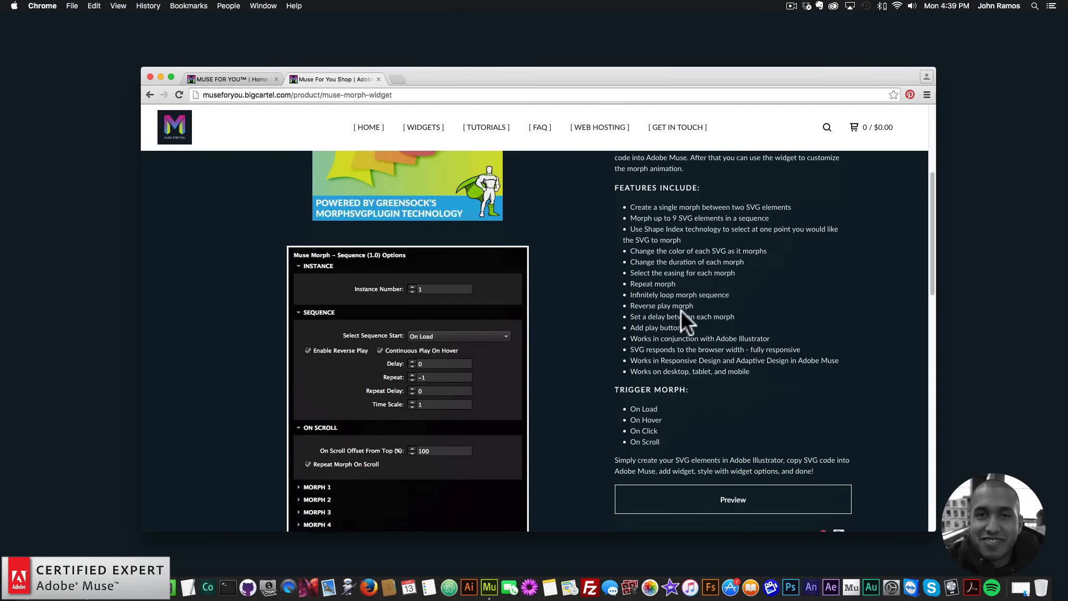
{"action": "scroll", "coordinate": [715, 316], "scroll_direction": "down", "scroll_amount": 1}
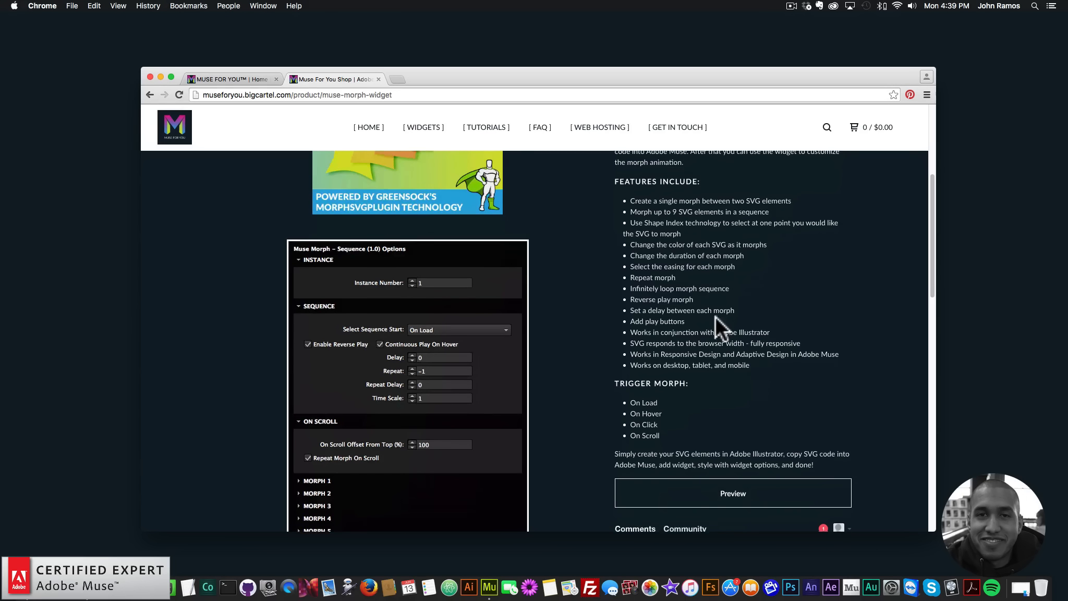
{"action": "scroll", "coordinate": [687, 323], "scroll_direction": "down", "scroll_amount": 1}
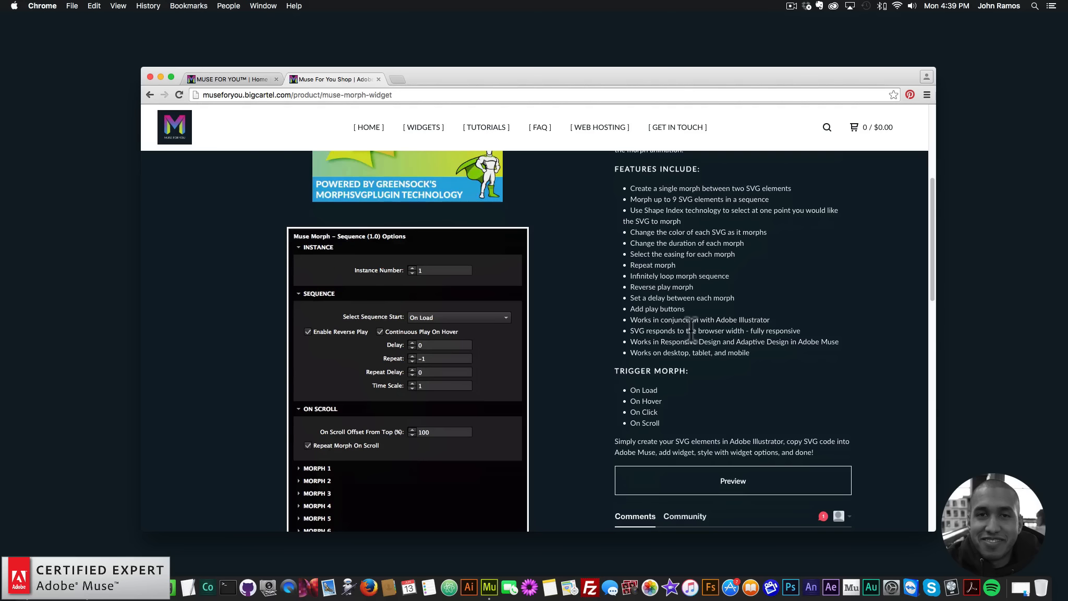
{"action": "scroll", "coordinate": [692, 330], "scroll_direction": "down", "scroll_amount": 1}
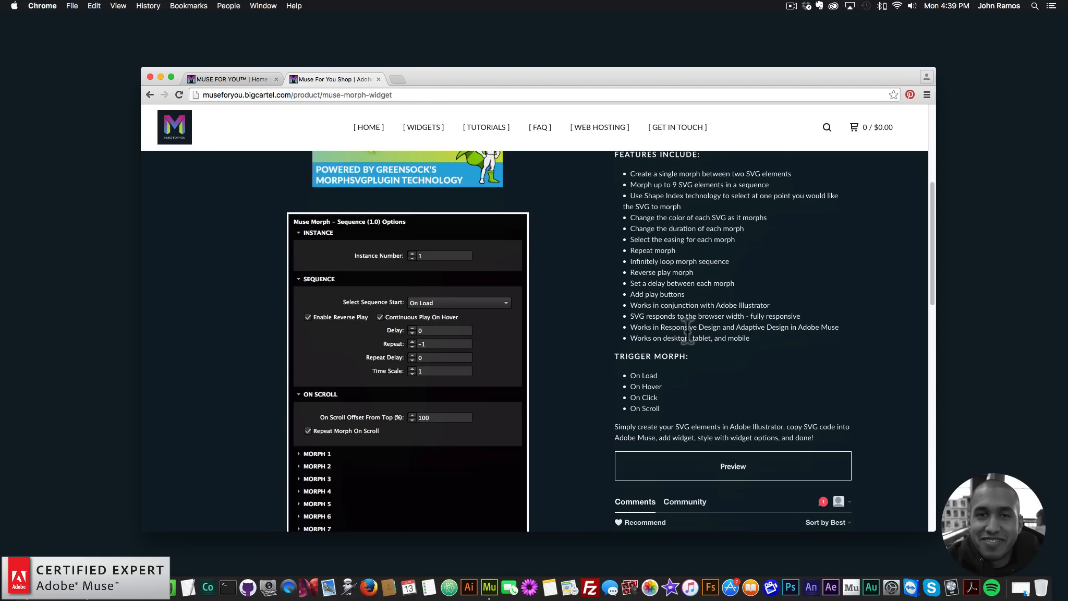
{"action": "scroll", "coordinate": [656, 342], "scroll_direction": "down", "scroll_amount": 2}
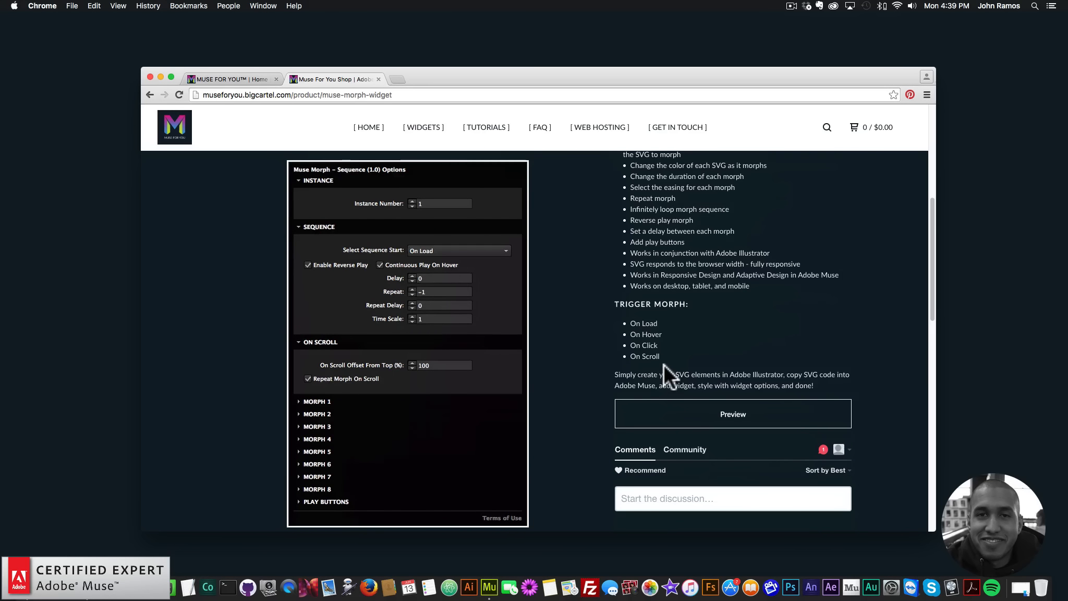
{"action": "scroll", "coordinate": [663, 361], "scroll_direction": "down", "scroll_amount": 1}
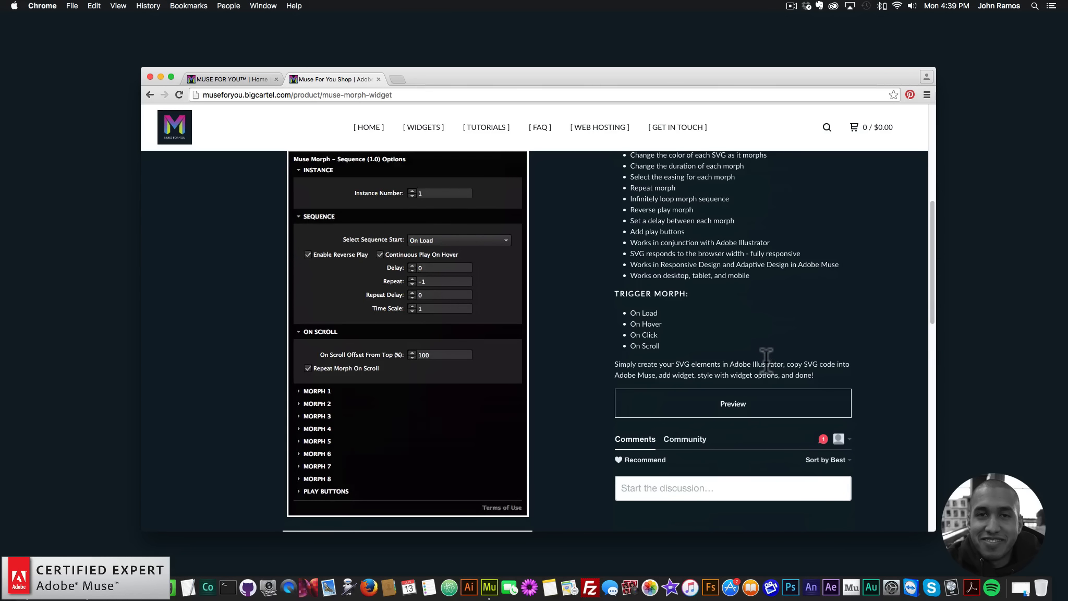
{"action": "scroll", "coordinate": [709, 362], "scroll_direction": "down", "scroll_amount": 1}
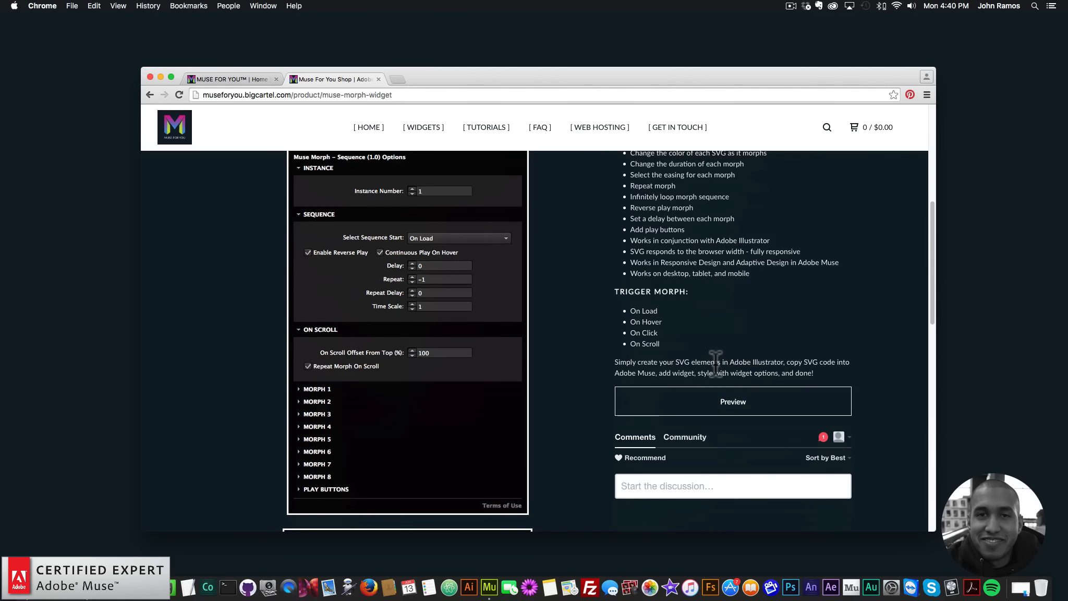
{"action": "scroll", "coordinate": [517, 286], "scroll_direction": "up", "scroll_amount": 5}
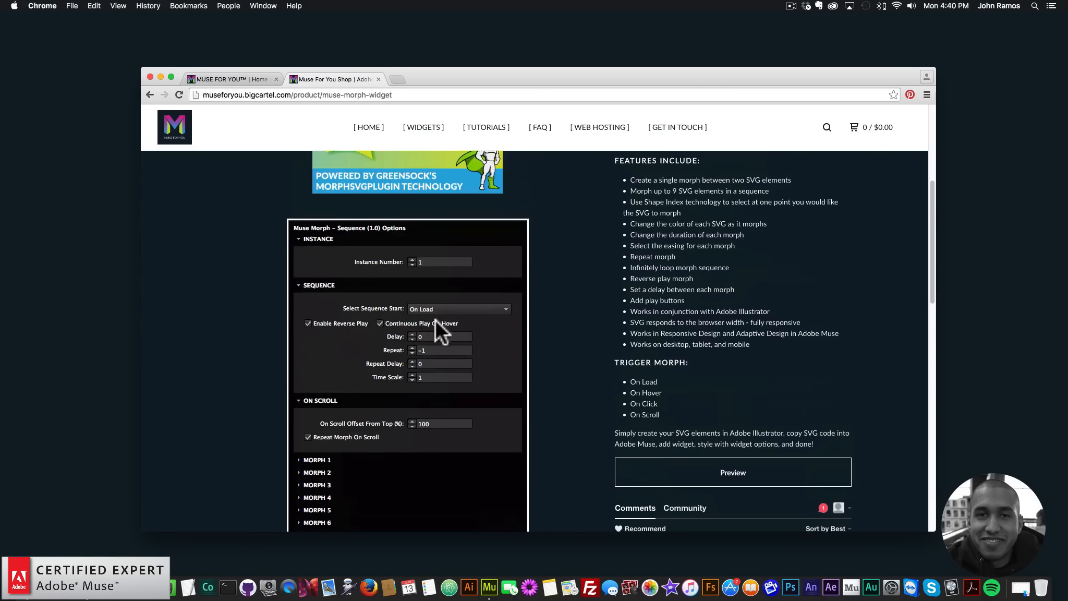
Examine the product page's images of the widget options, the Morph 2 settings, the stacked animal shapes and the pasted SVG code.
{"action": "scroll", "coordinate": [407, 297], "scroll_direction": "down", "scroll_amount": 5}
{"action": "scroll", "coordinate": [370, 260], "scroll_direction": "down", "scroll_amount": 15}
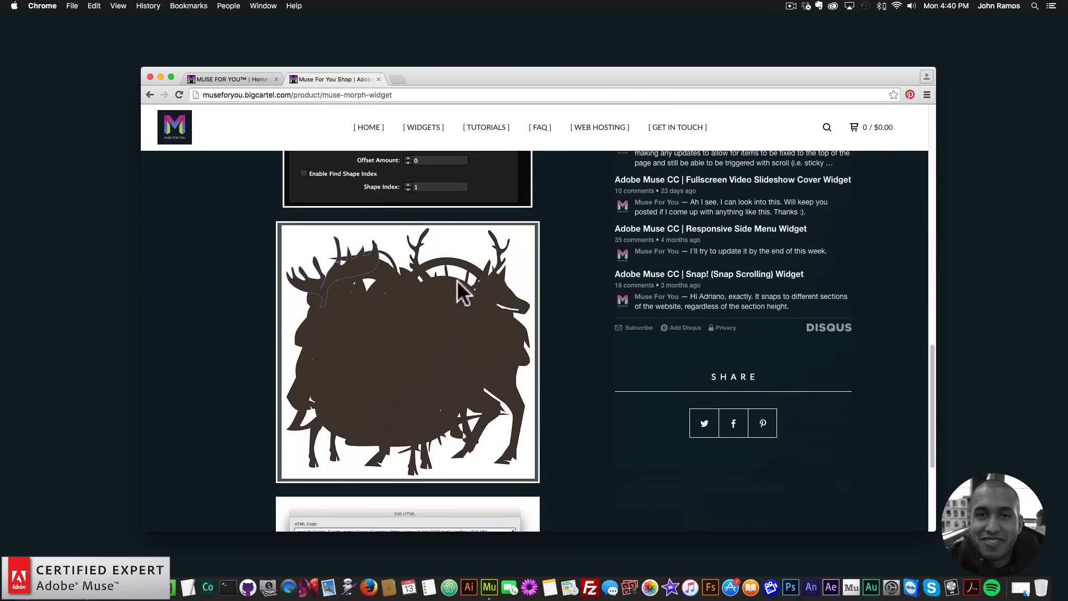
{"action": "scroll", "coordinate": [456, 273], "scroll_direction": "down", "scroll_amount": 1}
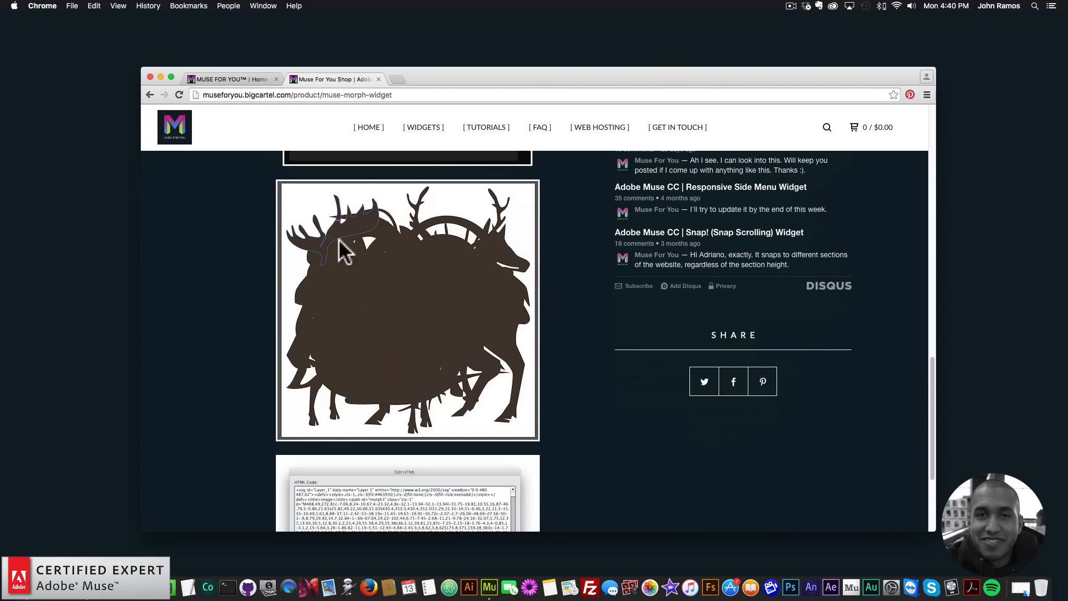
{"action": "scroll", "coordinate": [417, 313], "scroll_direction": "down", "scroll_amount": 1}
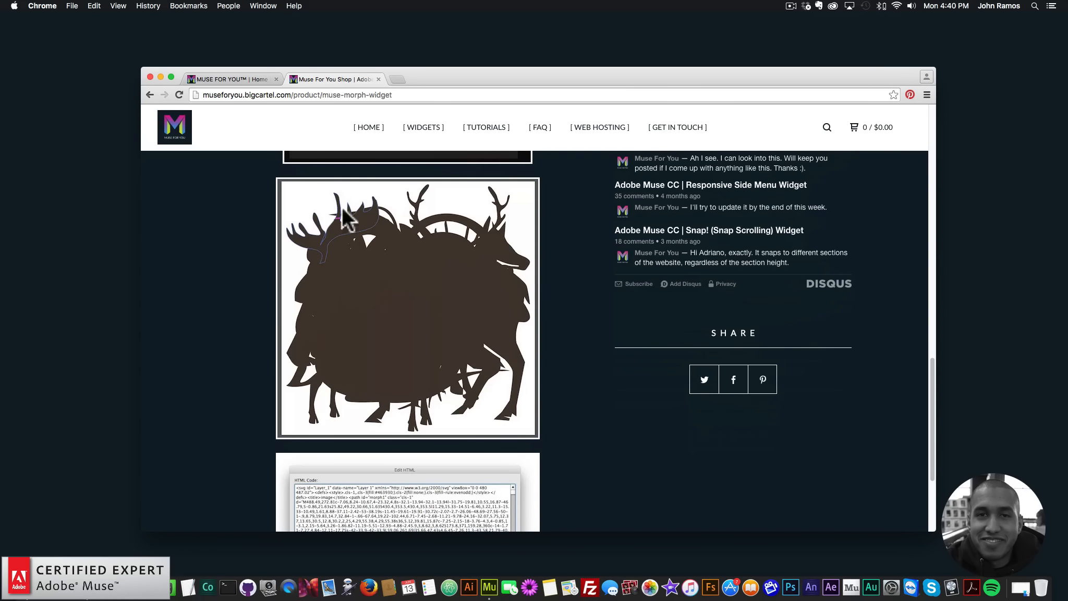
{"action": "scroll", "coordinate": [449, 314], "scroll_direction": "down", "scroll_amount": 5}
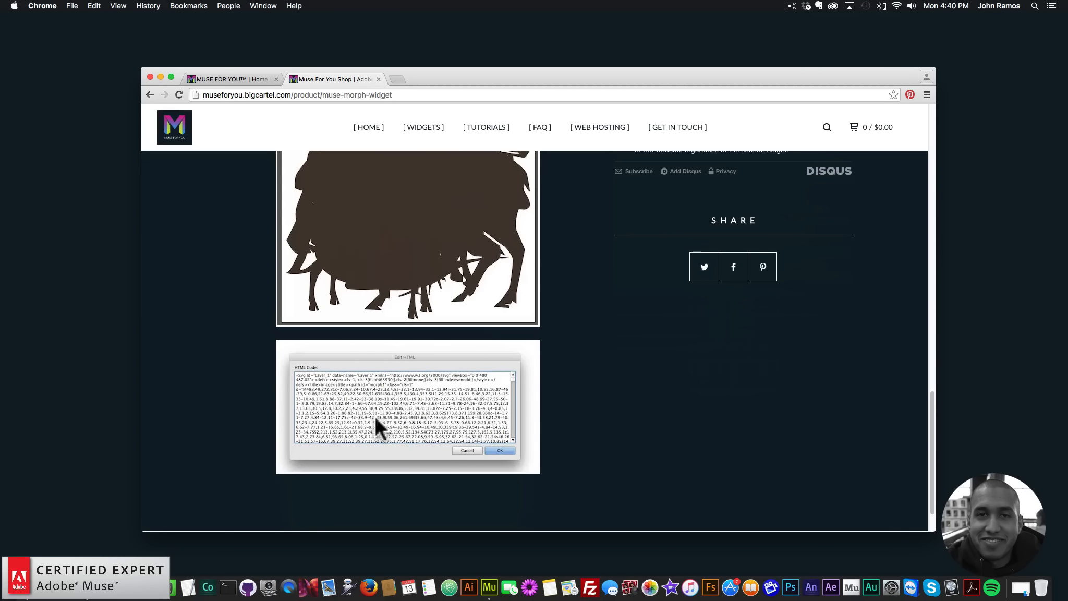
{"action": "scroll", "coordinate": [425, 375], "scroll_direction": "up", "scroll_amount": 3}
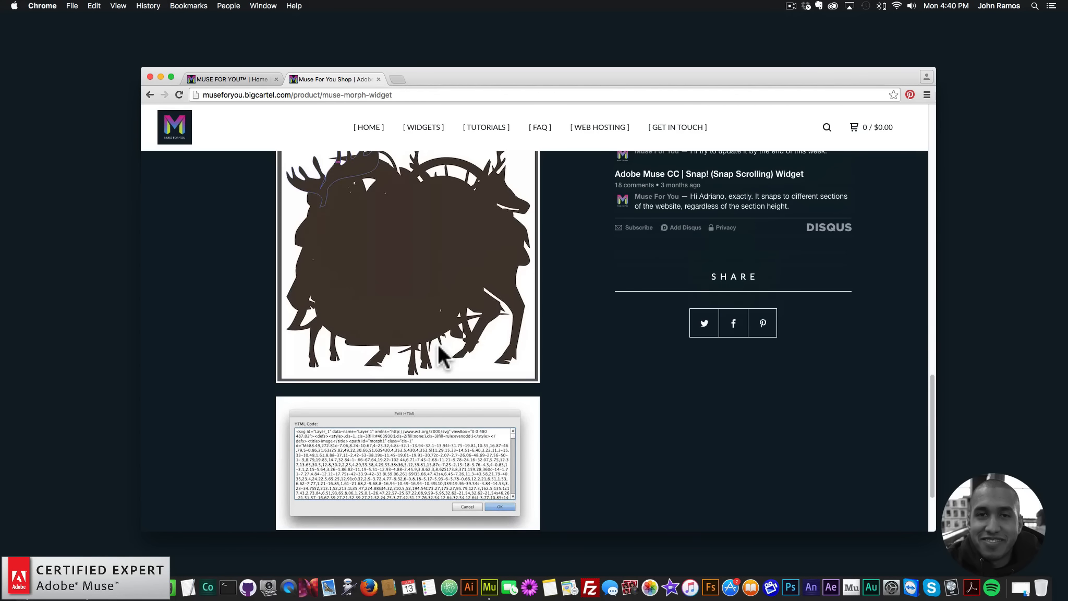
{"action": "scroll", "coordinate": [500, 330], "scroll_direction": "up", "scroll_amount": 5}
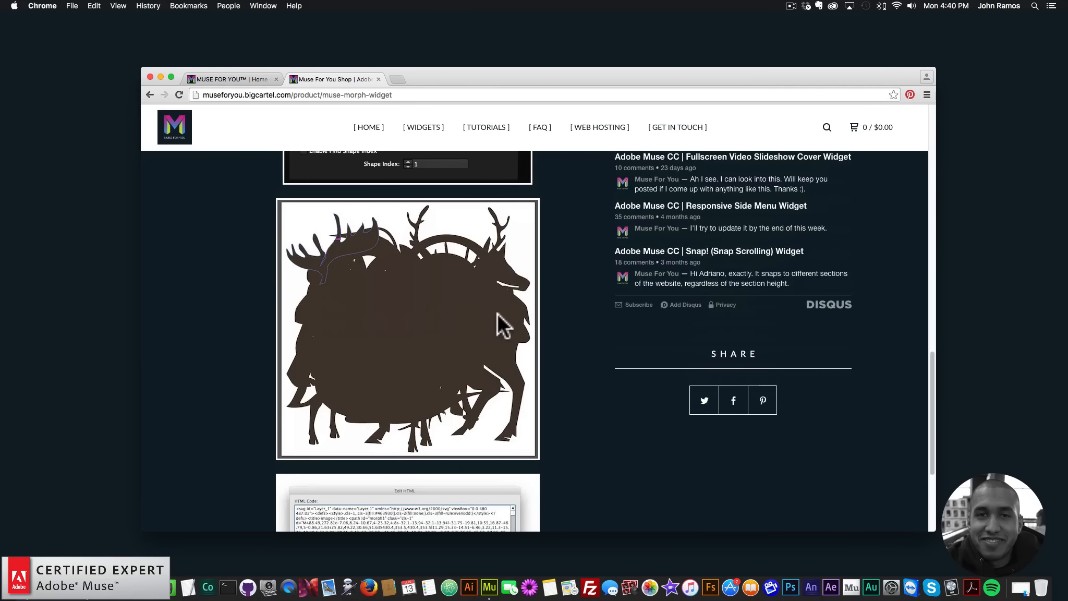
{"action": "scroll", "coordinate": [497, 313], "scroll_direction": "up", "scroll_amount": 10}
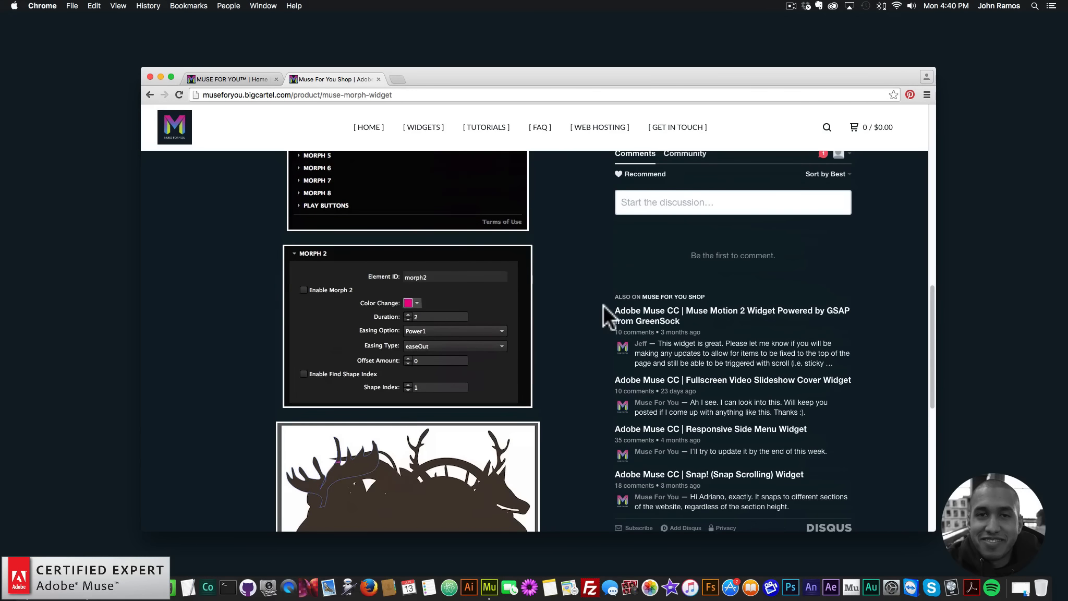
{"action": "scroll", "coordinate": [584, 303], "scroll_direction": "up", "scroll_amount": 5}
{"action": "scroll", "coordinate": [563, 302], "scroll_direction": "up", "scroll_amount": 9}
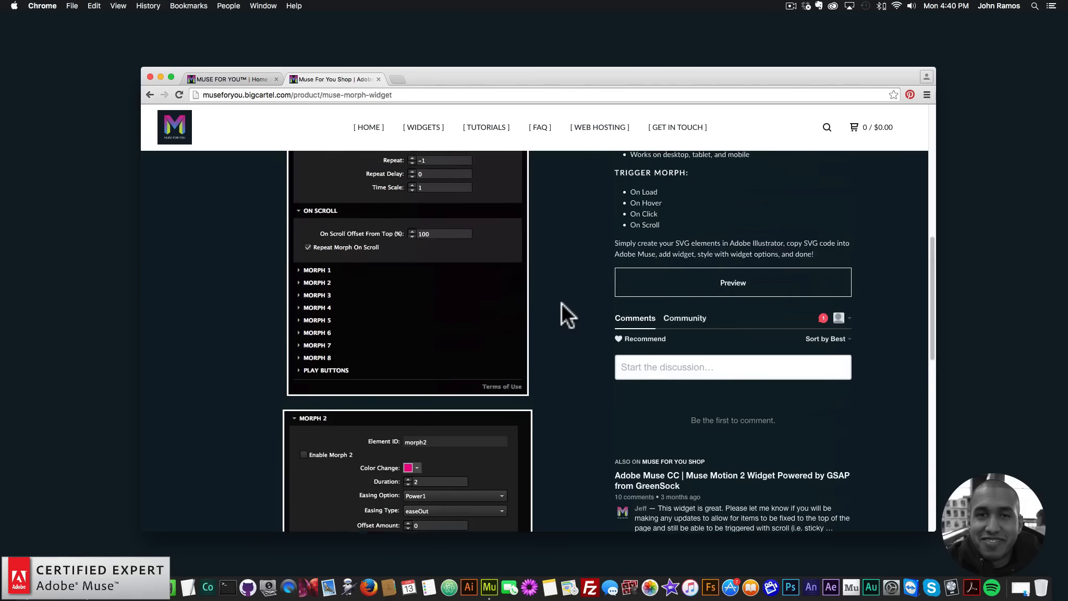
Open the widget's live preview and narrow, then widen the browser window to check how the morph responds.
{"action": "left_click", "coordinate": [704, 374]}
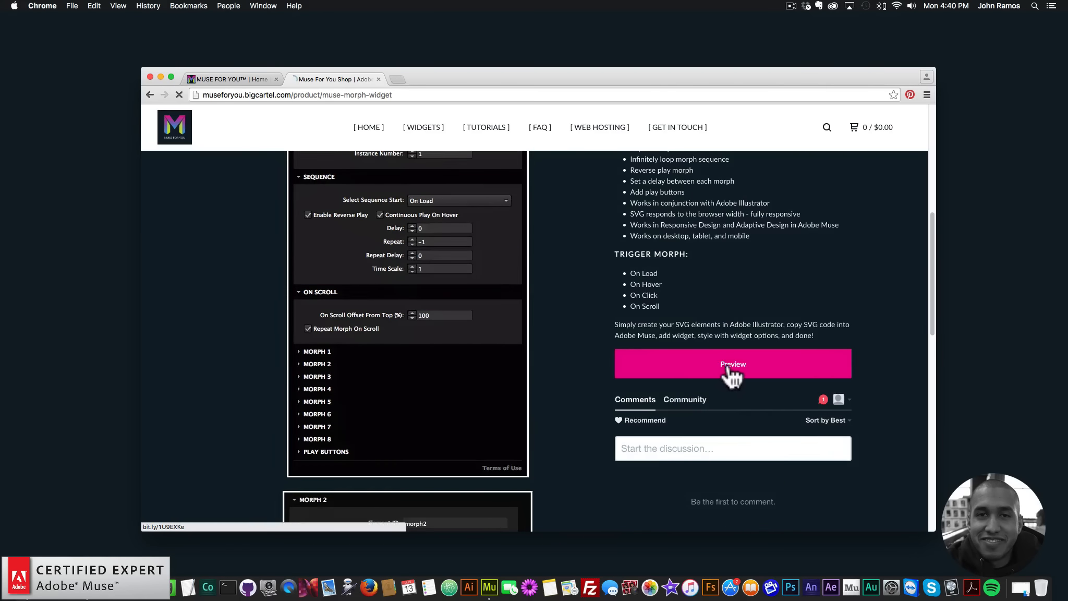
{"action": "left_click_drag", "start_coordinate": [937, 279], "coordinate": [349, 274]}
{"action": "left_click_drag", "start_coordinate": [233, 275], "coordinate": [802, 247]}
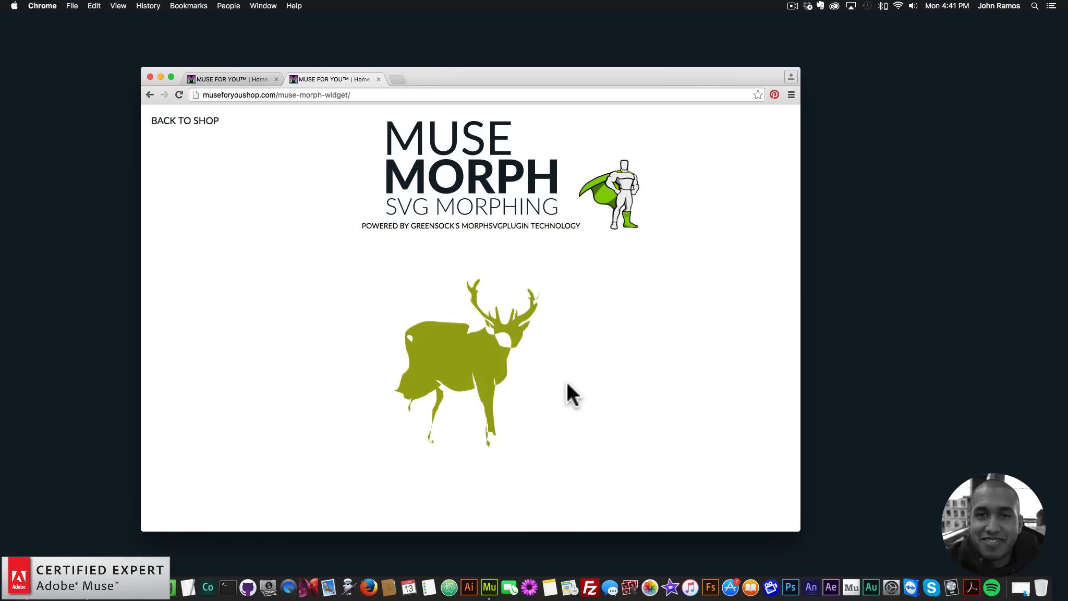
Shift the browser window towards the middle of the desktop and minimize it.
{"action": "left_click_drag", "start_coordinate": [425, 85], "coordinate": [488, 89]}
{"action": "left_click", "coordinate": [223, 81]}
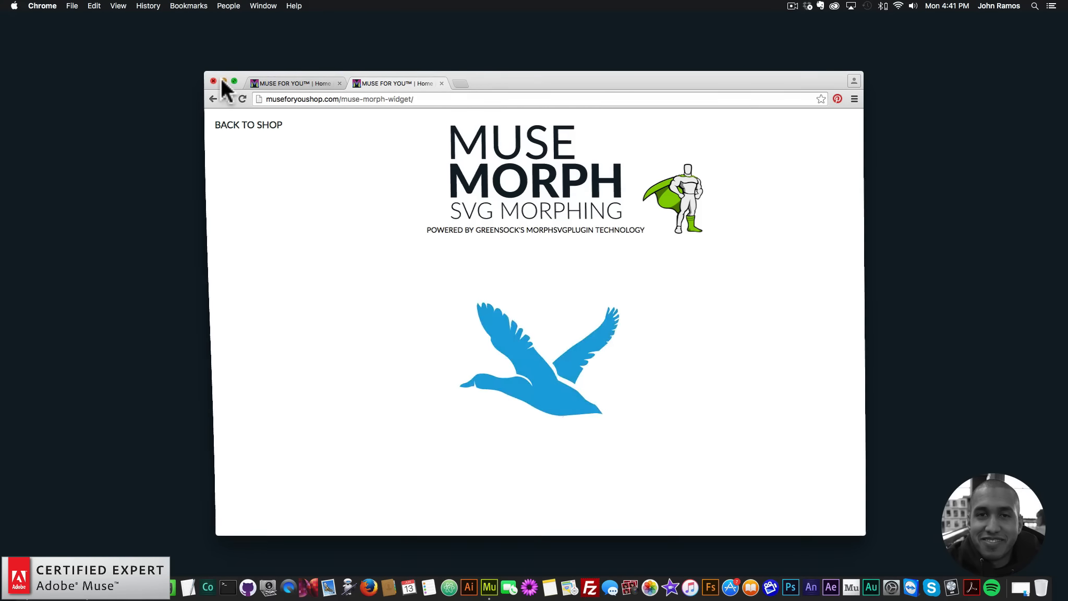
Switch to Adobe Muse, create a fluid width site with a 960 max page width, and open its Home page.
{"action": "left_click", "coordinate": [481, 580]}
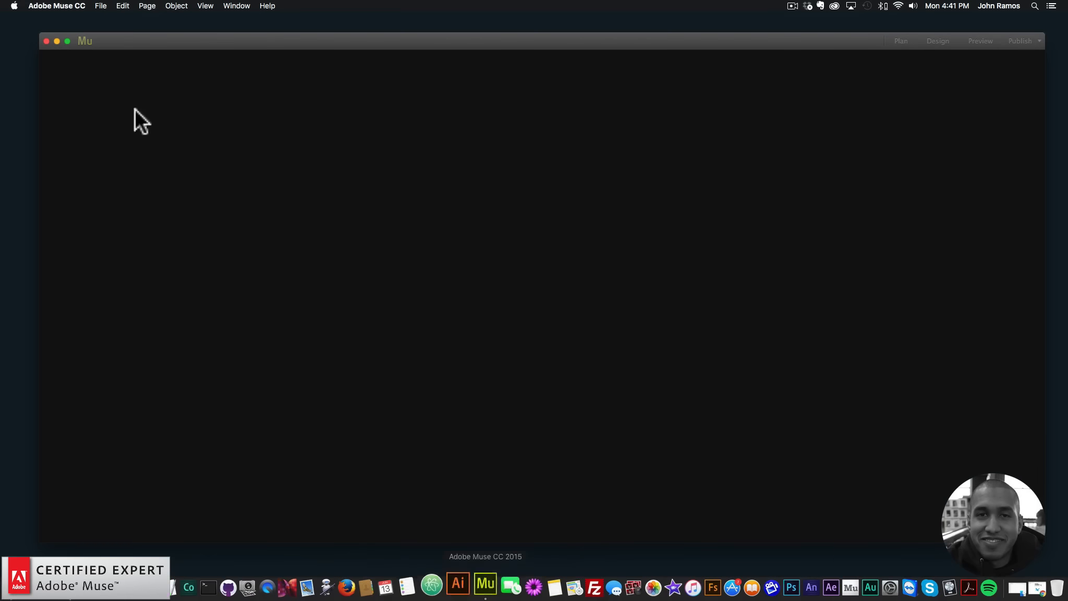
{"action": "left_click", "coordinate": [102, 6]}
{"action": "left_click", "coordinate": [124, 19]}
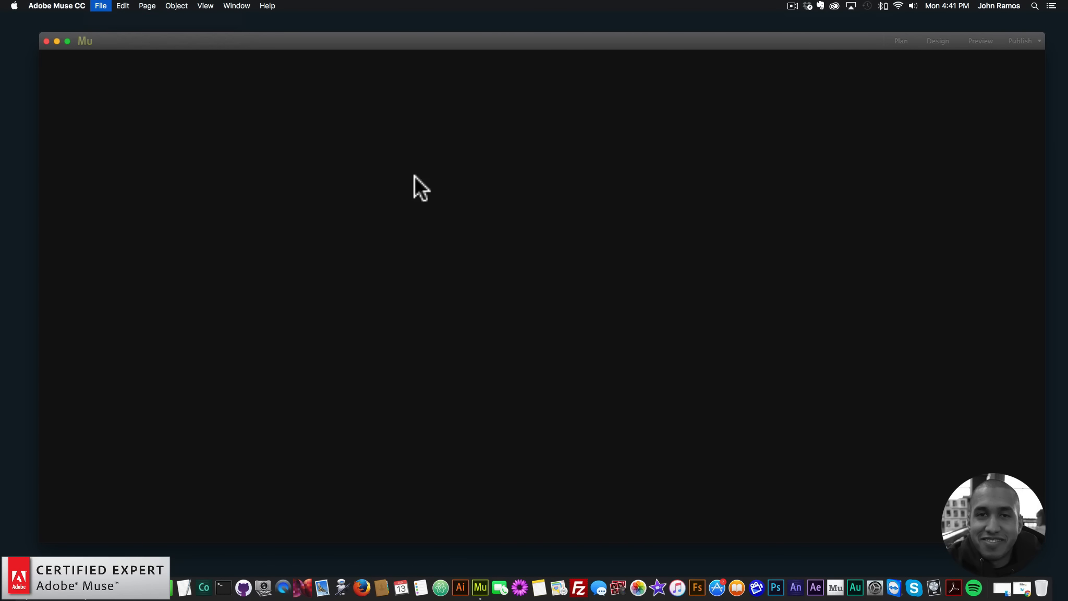
{"action": "left_click", "coordinate": [599, 310]}
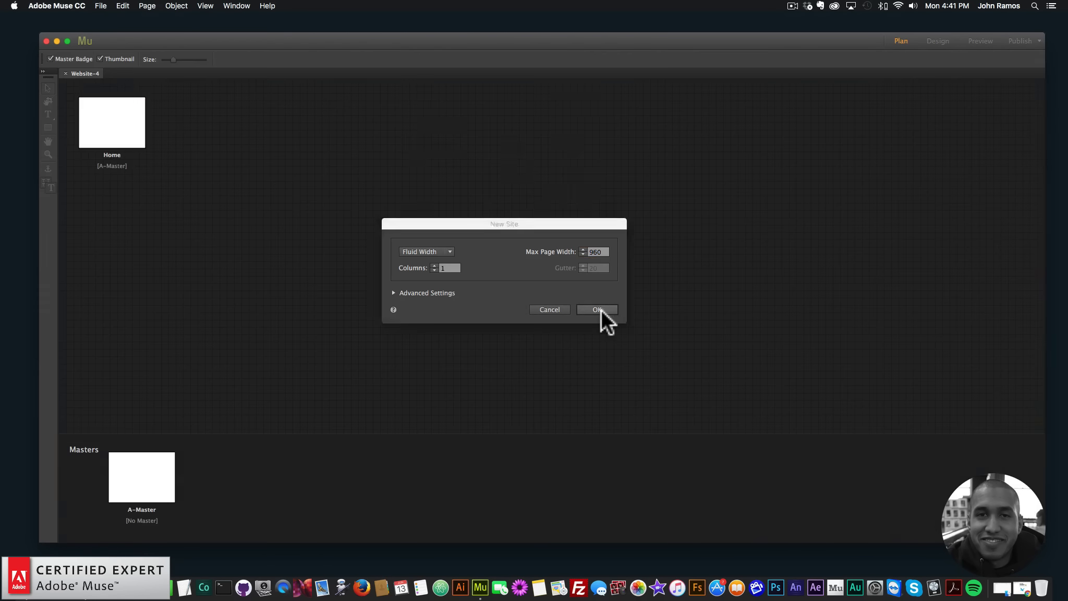
{"action": "double_click", "coordinate": [118, 133]}
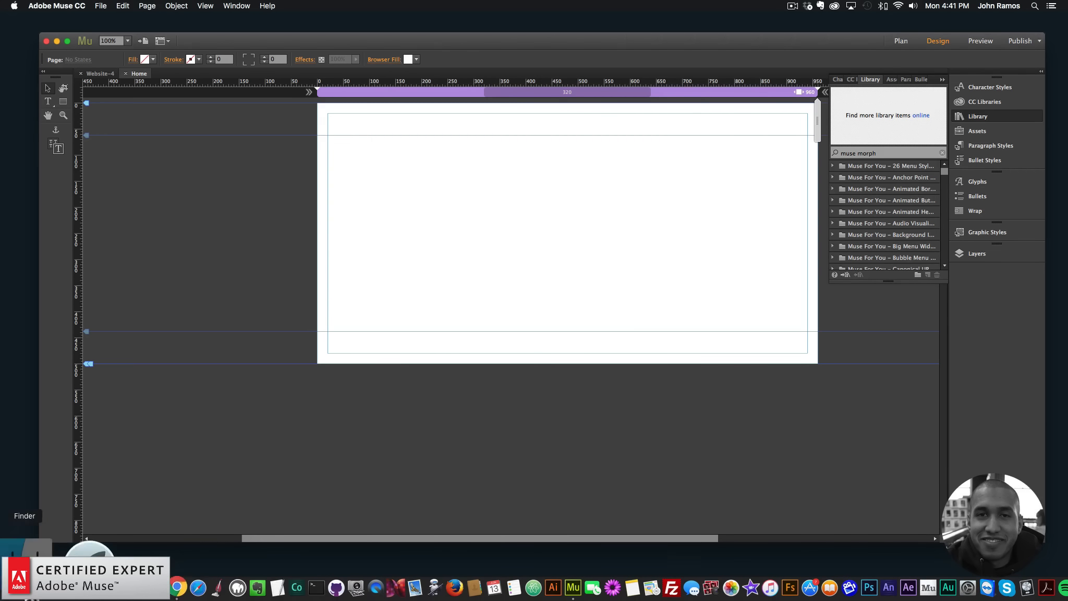
Open AdobeStock_95376216.ai from the images folder in Adobe Illustrator CC 2015, retaining the 9-slice scaling option for symbols.
{"action": "left_click", "coordinate": [24, 581]}
{"action": "left_click", "coordinate": [367, 124]}
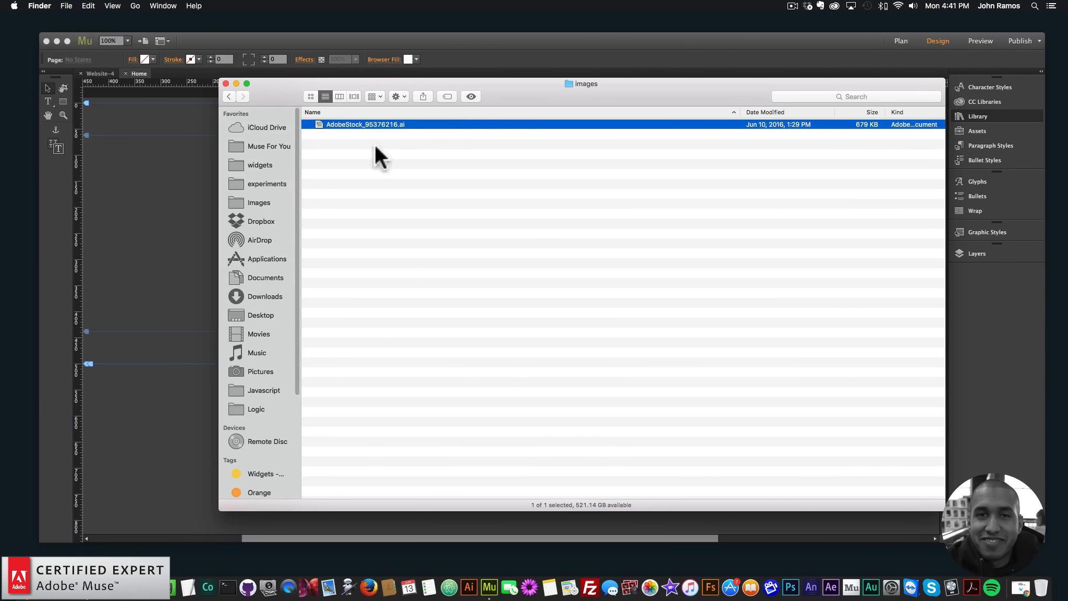
{"action": "right_click", "coordinate": [352, 123]}
{"action": "mouse_move", "coordinate": [379, 139]}
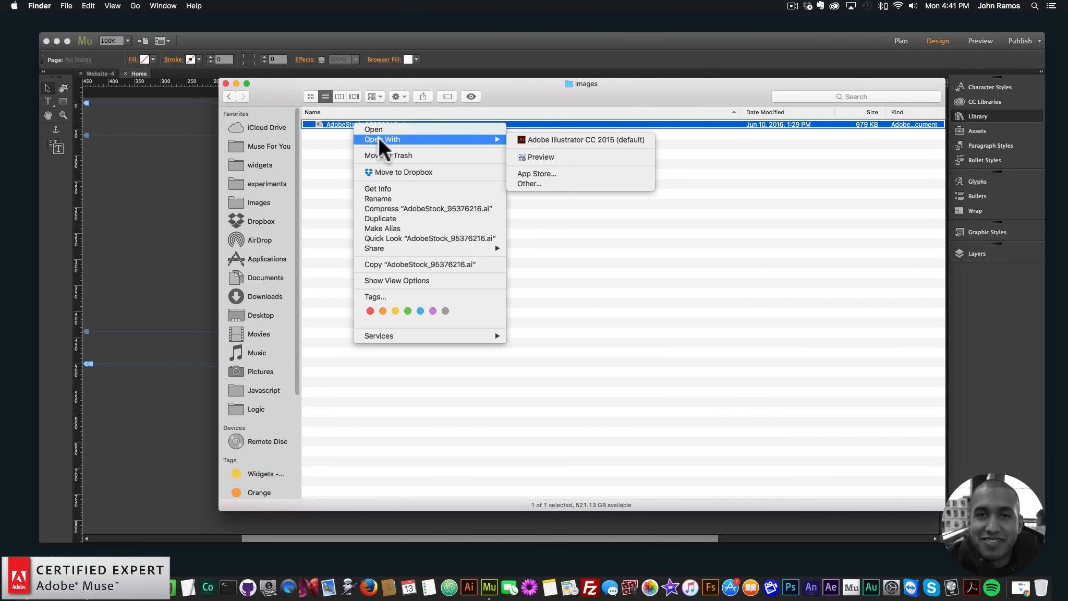
{"action": "left_click", "coordinate": [543, 140]}
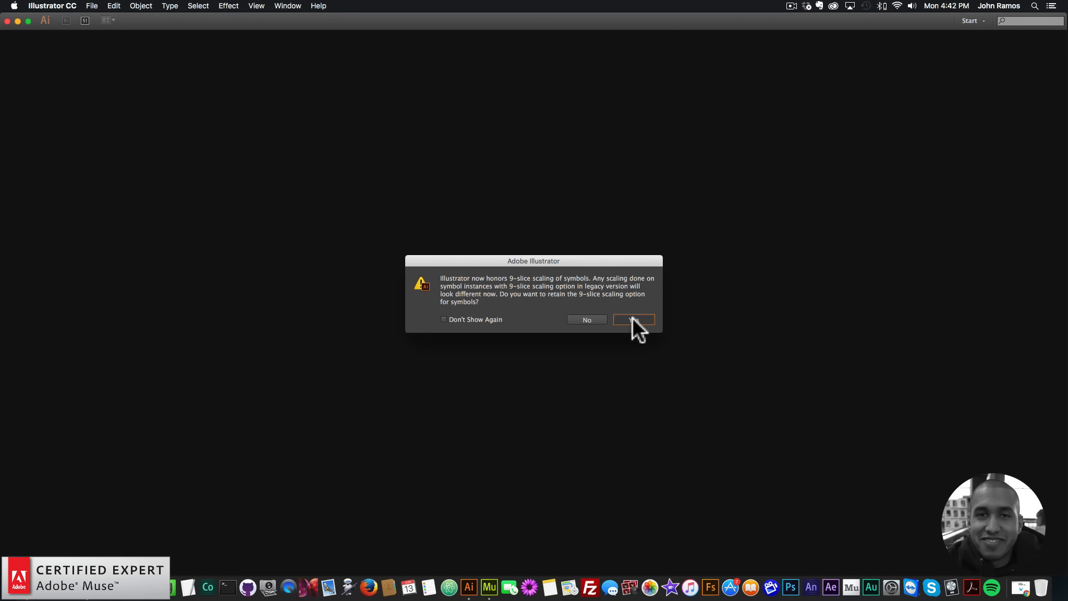
{"action": "left_click", "coordinate": [633, 319]}
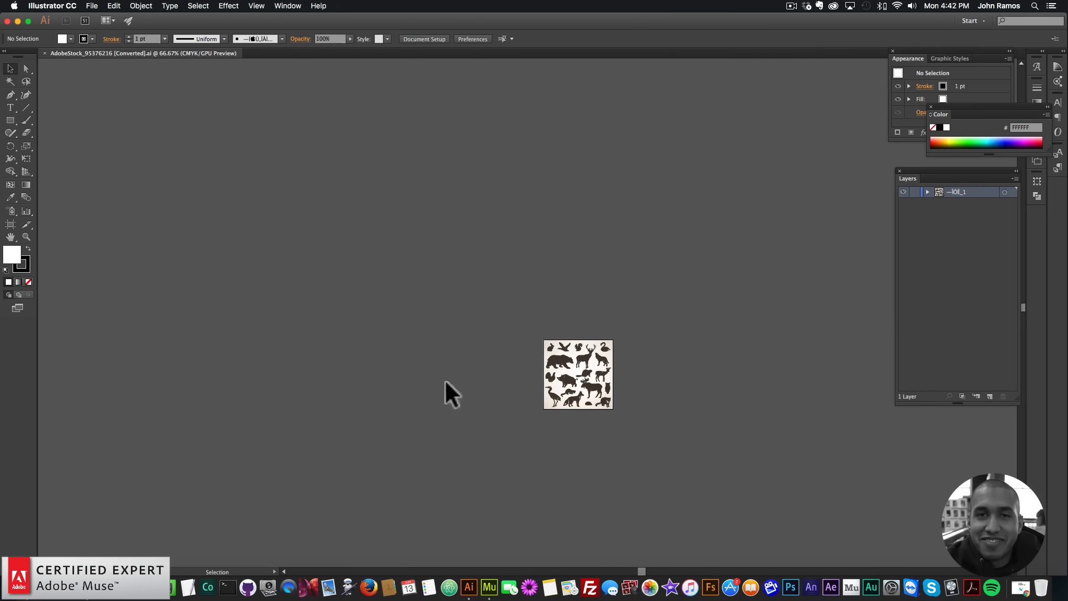
{"action": "left_click", "coordinate": [561, 370]}
{"action": "left_click", "coordinate": [588, 307]}
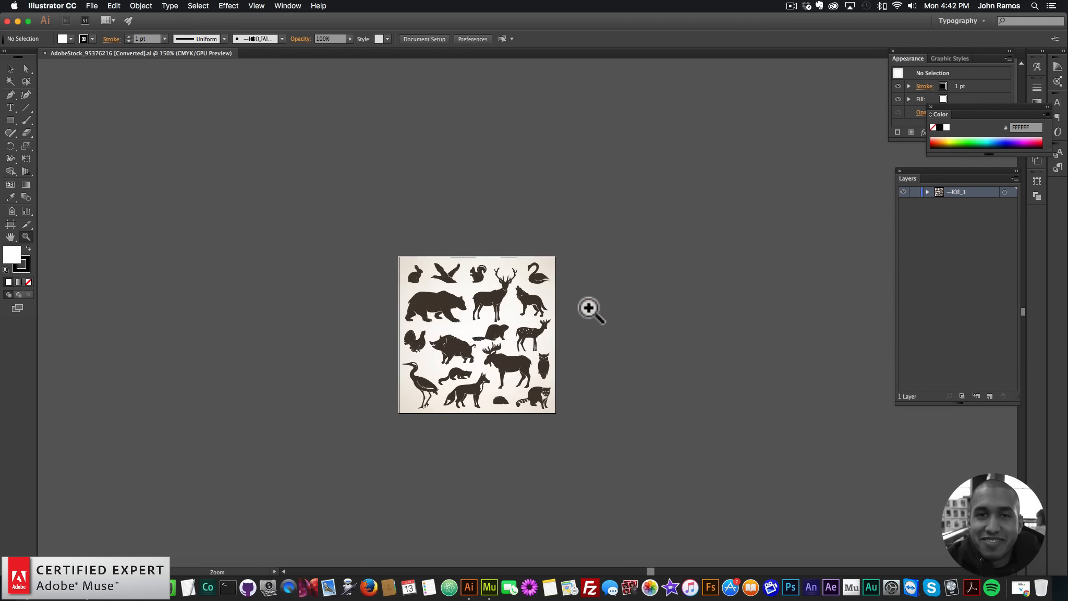
{"action": "left_click", "coordinate": [466, 344]}
{"action": "left_click", "coordinate": [607, 273]}
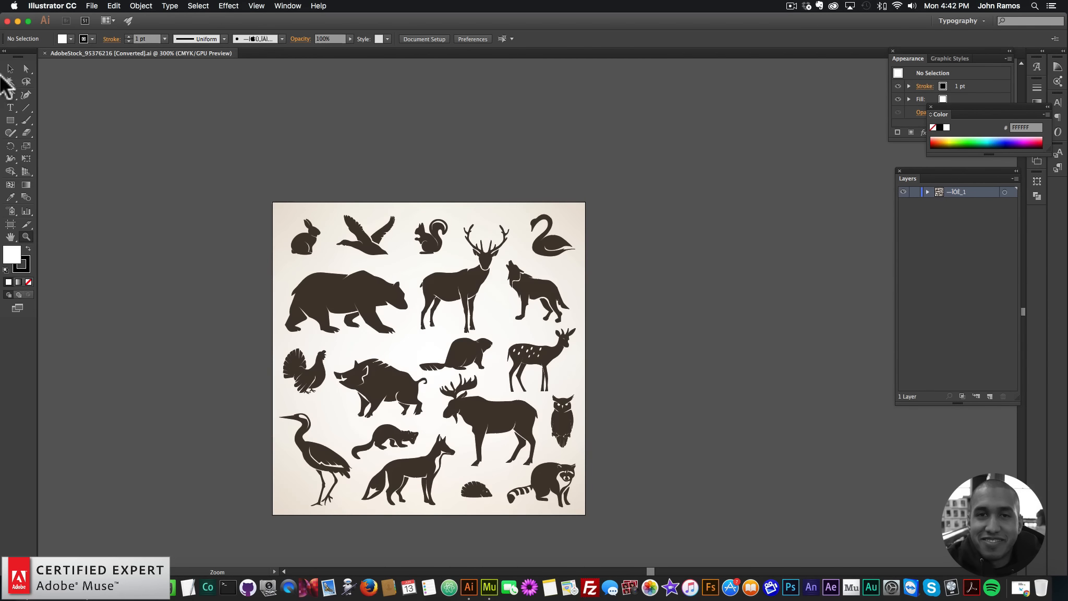
{"action": "left_click", "coordinate": [10, 69]}
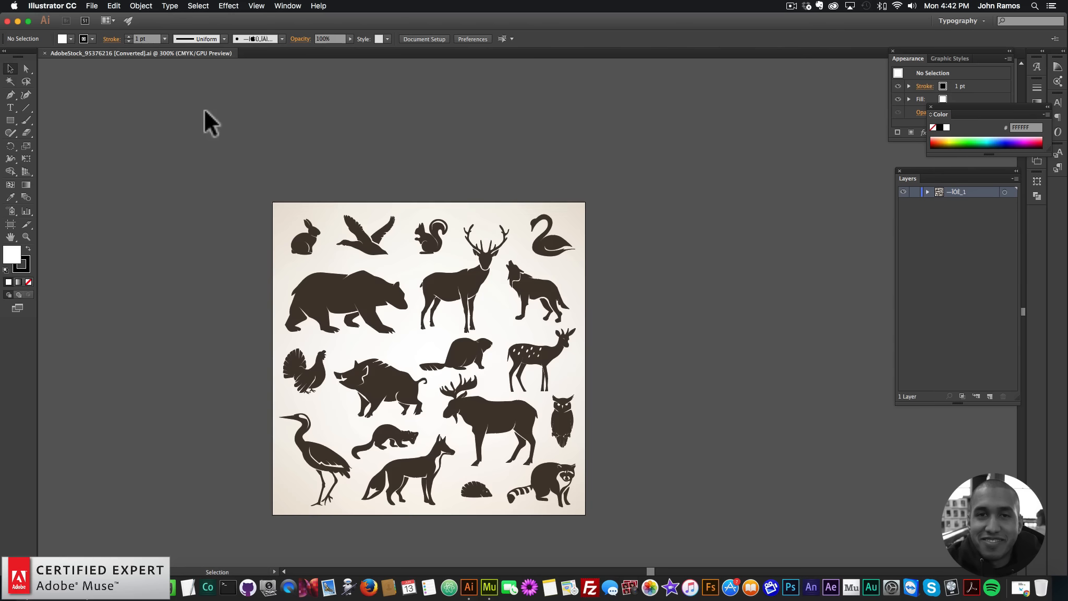
Create a new RGB document measuring 500 px wide by 500 px high.
{"action": "left_click", "coordinate": [86, 4]}
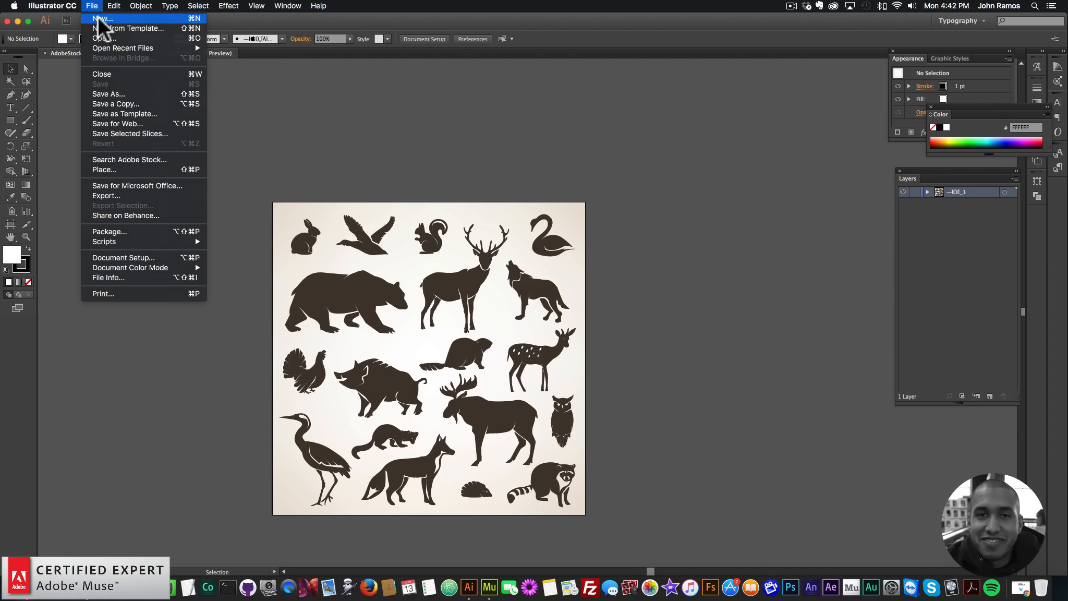
{"action": "left_click", "coordinate": [95, 19]}
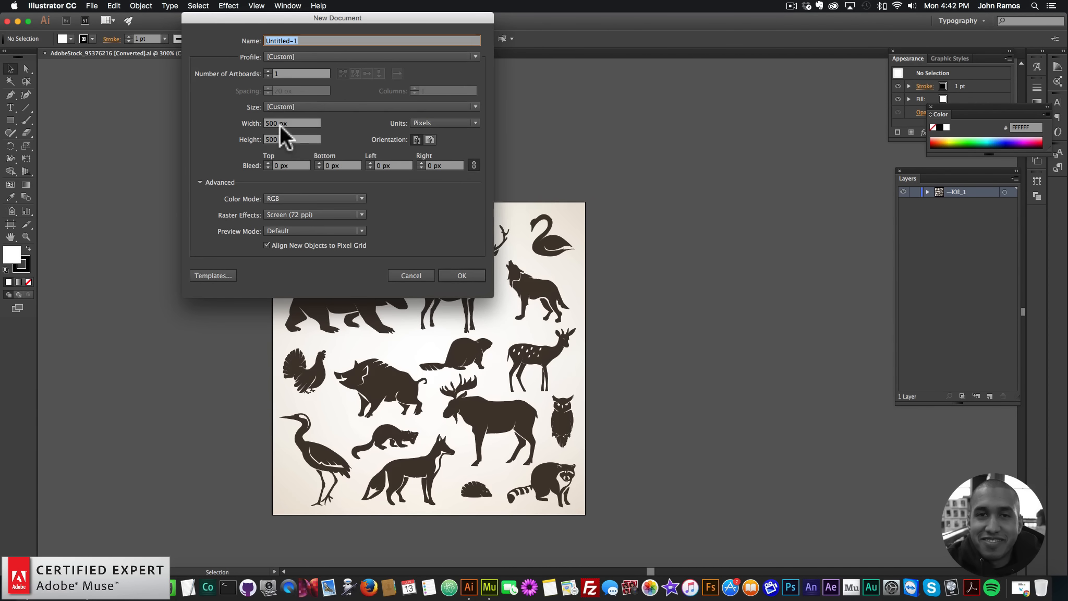
{"action": "left_click", "coordinate": [266, 123]}
{"action": "type", "text": "500"}
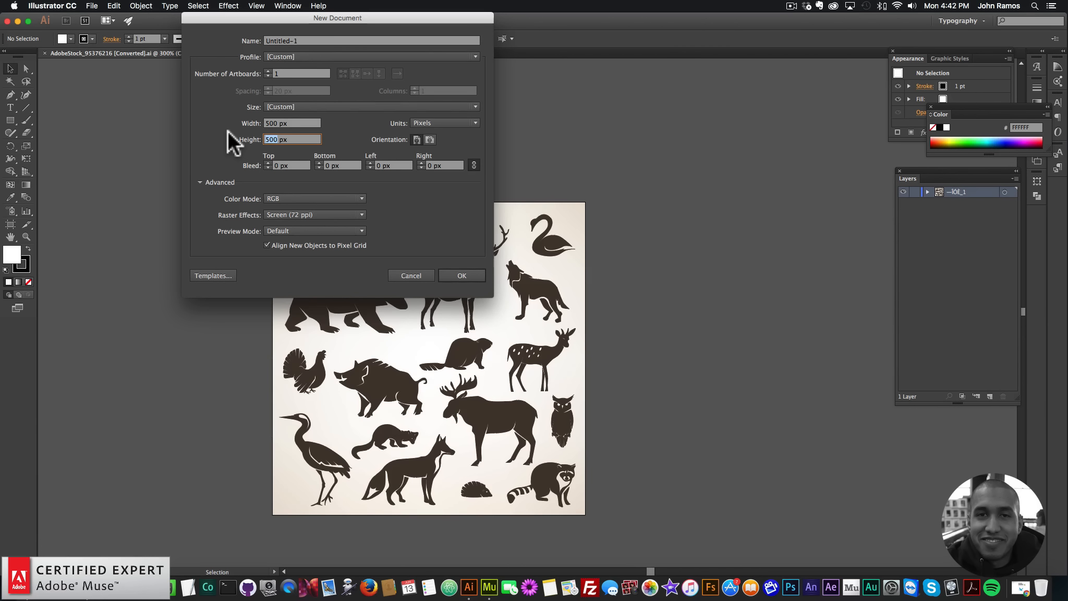
{"action": "type", "text": "500"}
{"action": "left_click", "coordinate": [461, 274]}
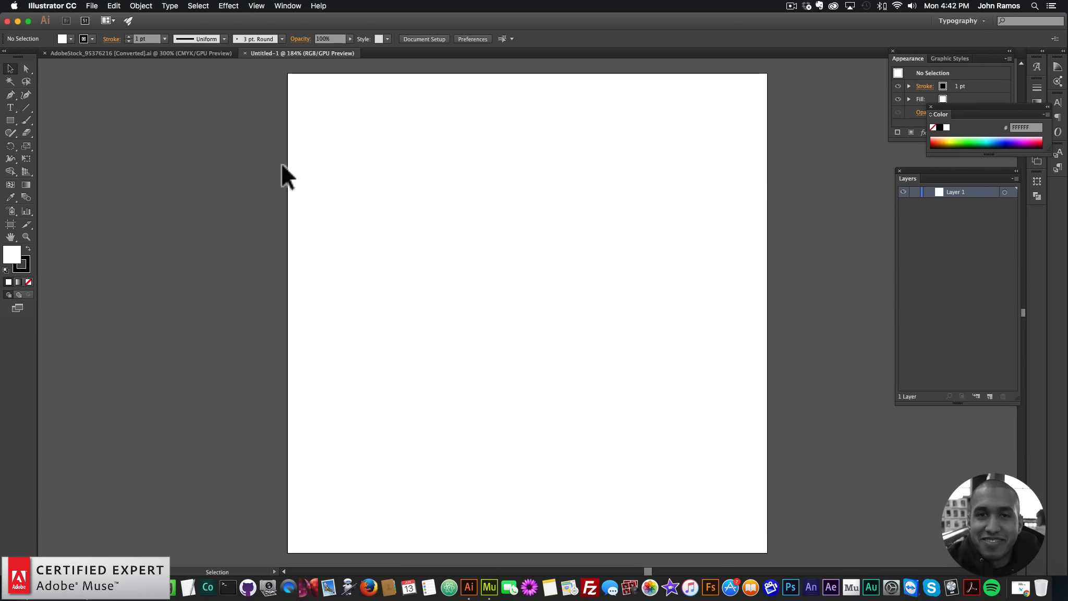
Copy the bear silhouette from the AdobeStock animal artwork and paste it into the new 500 px document.
{"action": "left_click", "coordinate": [176, 51]}
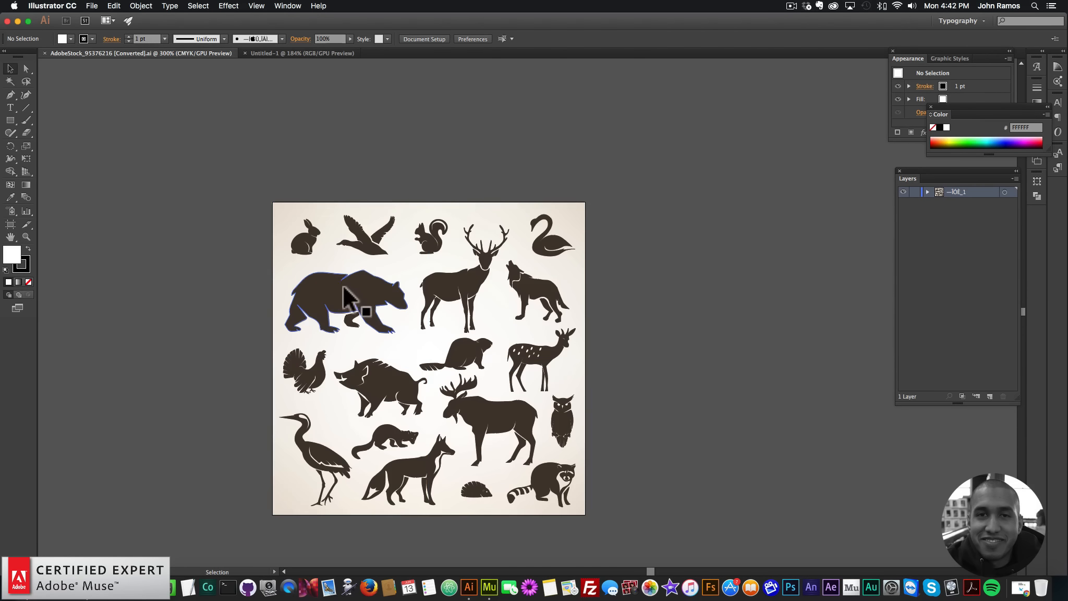
{"action": "left_click", "coordinate": [353, 309]}
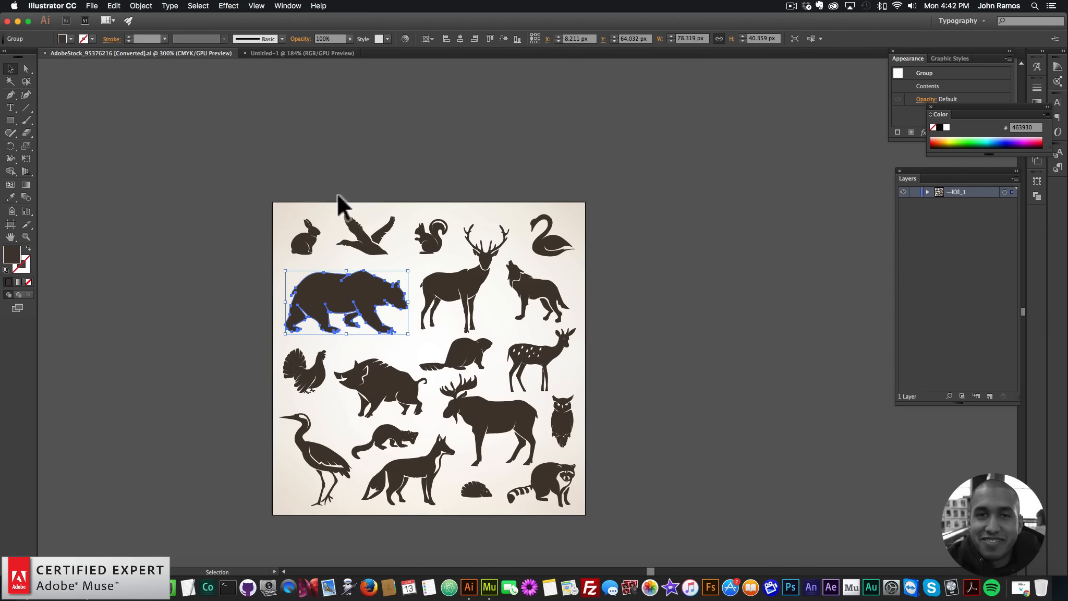
{"action": "key", "text": "super"}
{"action": "key", "text": "super+c"}
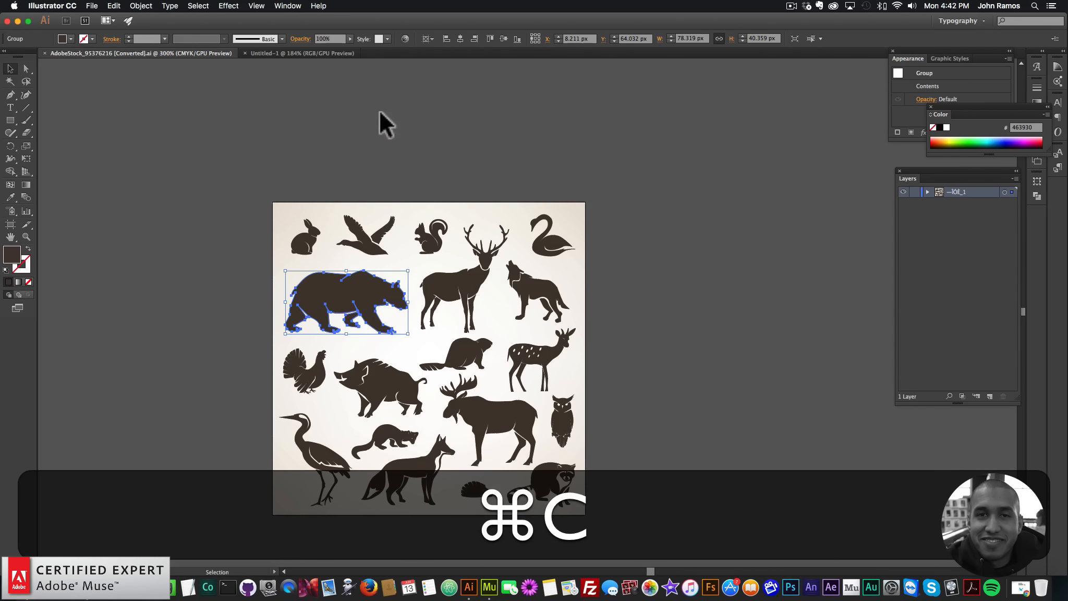
{"action": "left_click", "coordinate": [308, 52]}
{"action": "key", "text": "super+v"}
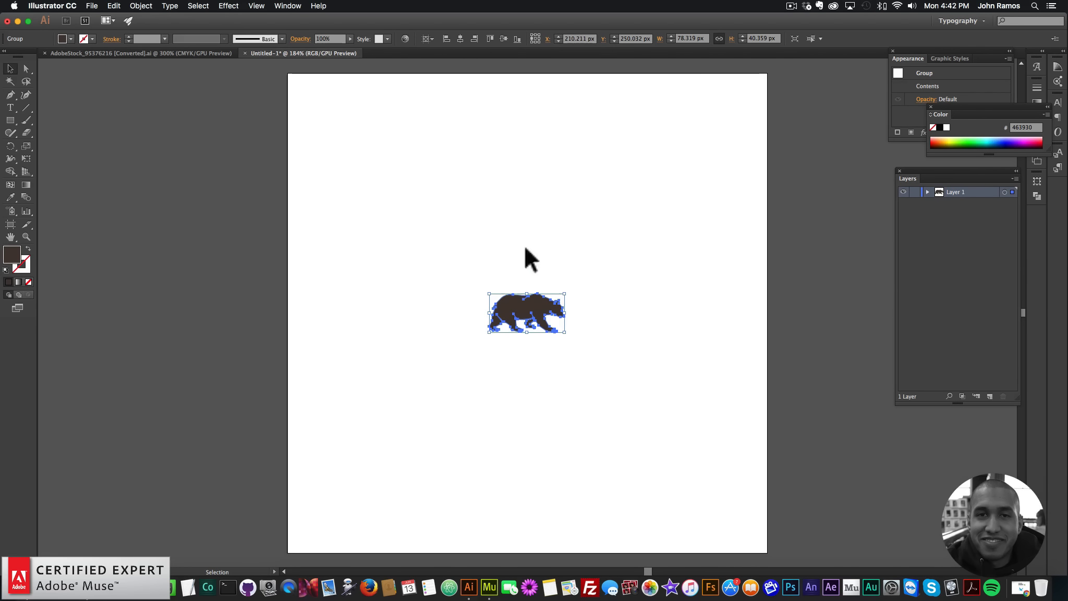
Scale the pasted bear proportionally to 480 px wide and centre it on the artboard.
{"action": "left_click", "coordinate": [691, 35]}
{"action": "type", "text": "480"}
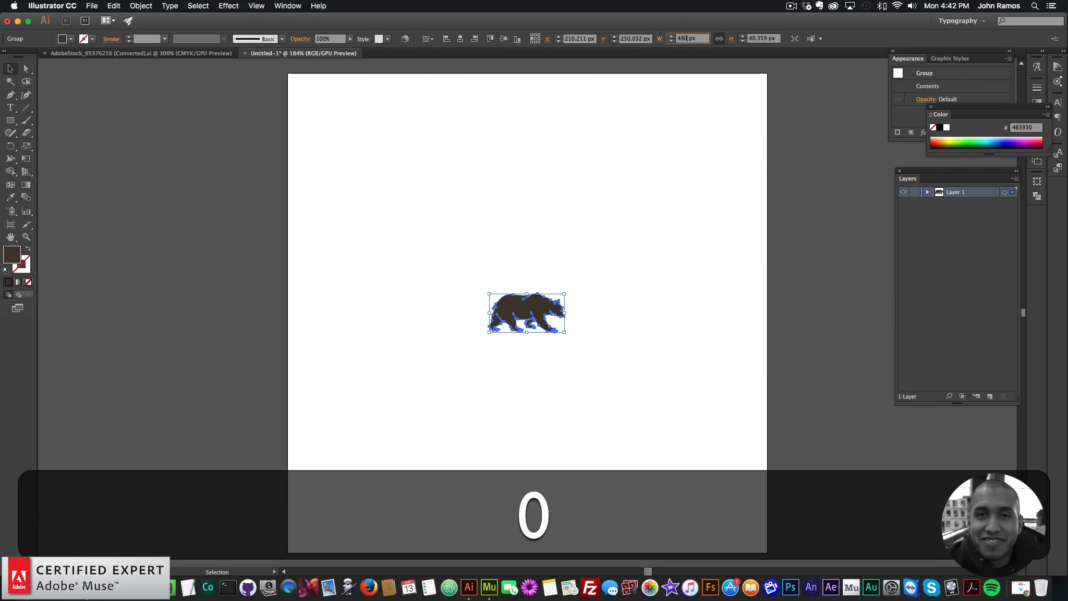
{"action": "key", "text": "Return"}
{"action": "left_click", "coordinate": [460, 38]}
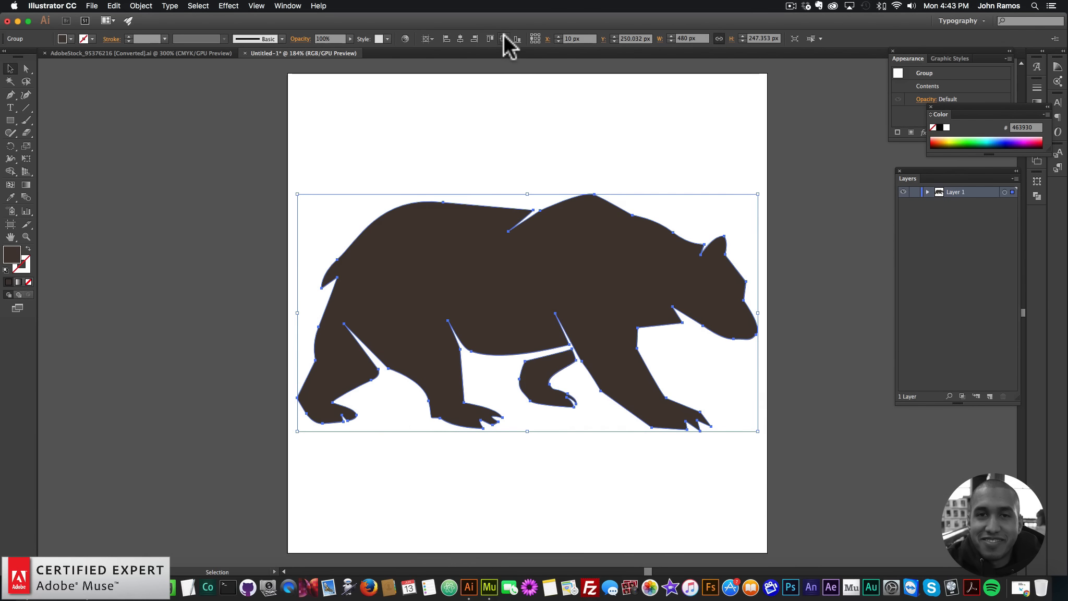
{"action": "left_click", "coordinate": [471, 127]}
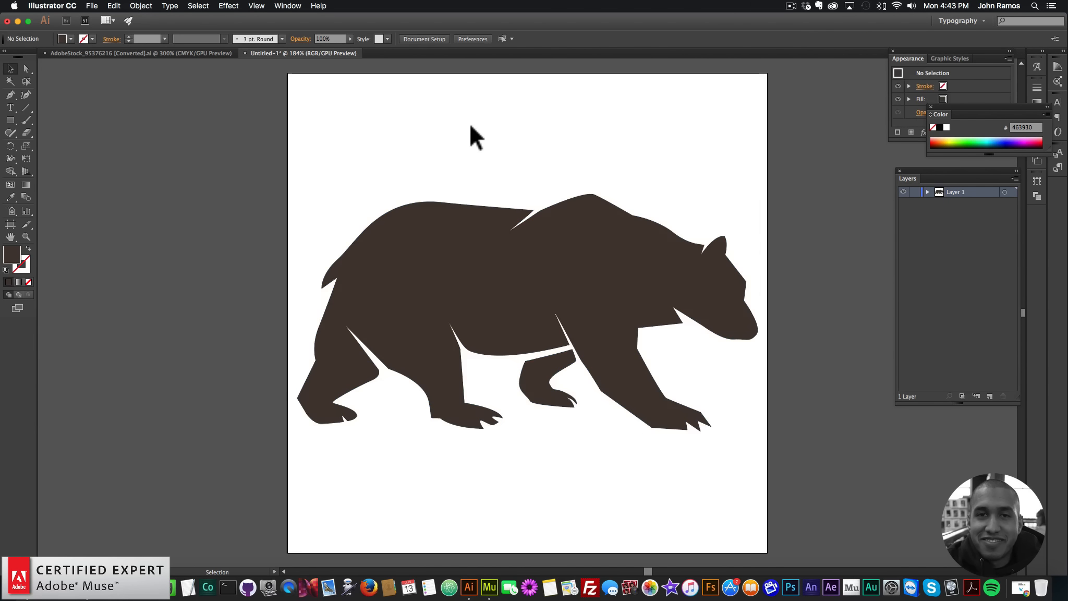
Copy the moose silhouette from the animal artwork and paste it over the bear in the new document.
{"action": "left_click", "coordinate": [177, 51]}
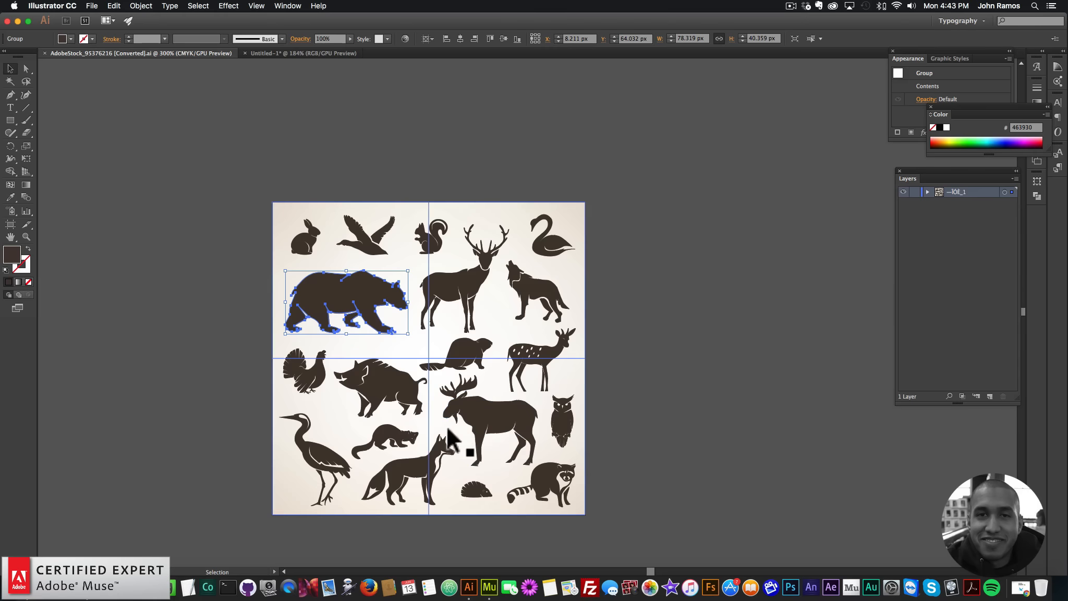
{"action": "left_click", "coordinate": [517, 422]}
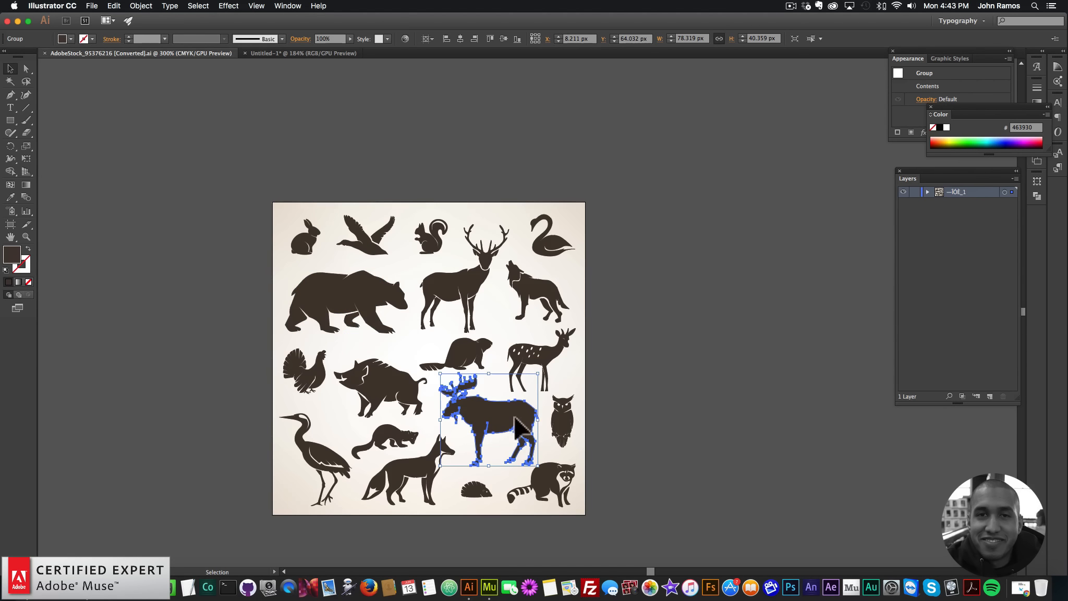
{"action": "key", "text": "super+c"}
{"action": "left_click", "coordinate": [310, 51]}
{"action": "key", "text": "super+v"}
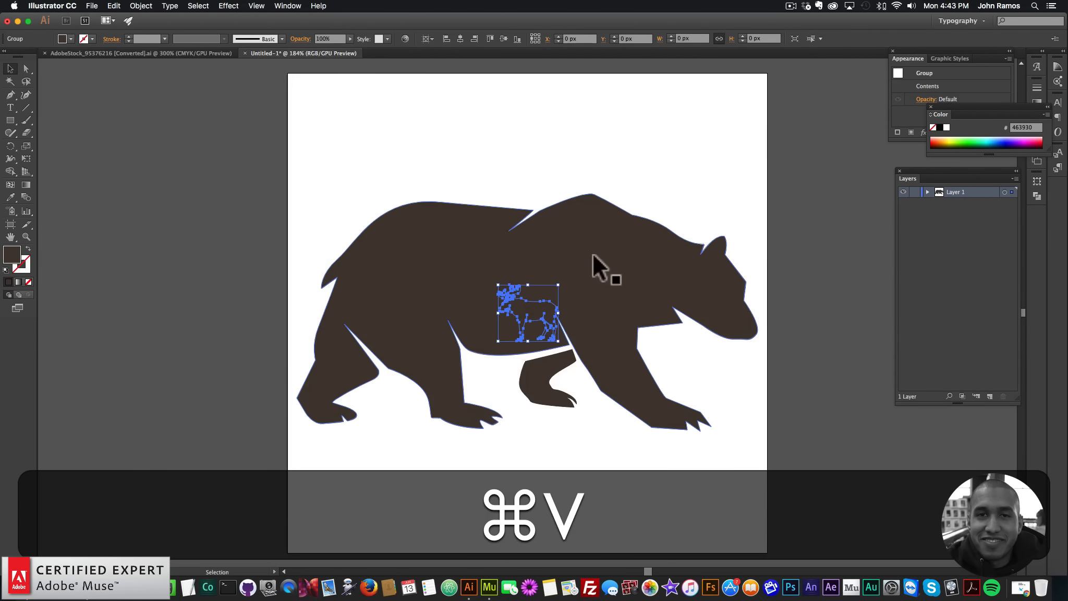
Scale the moose proportionally to 480 px wide and centre it horizontally and vertically on the artboard.
{"action": "left_click", "coordinate": [694, 39]}
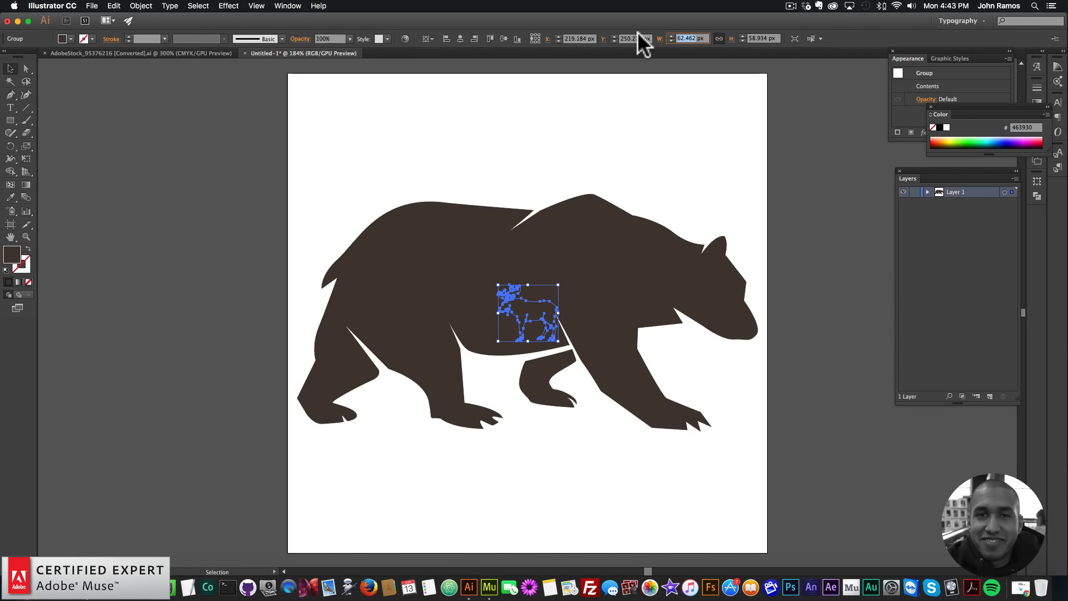
{"action": "type", "text": "480"}
{"action": "key", "text": "Return"}
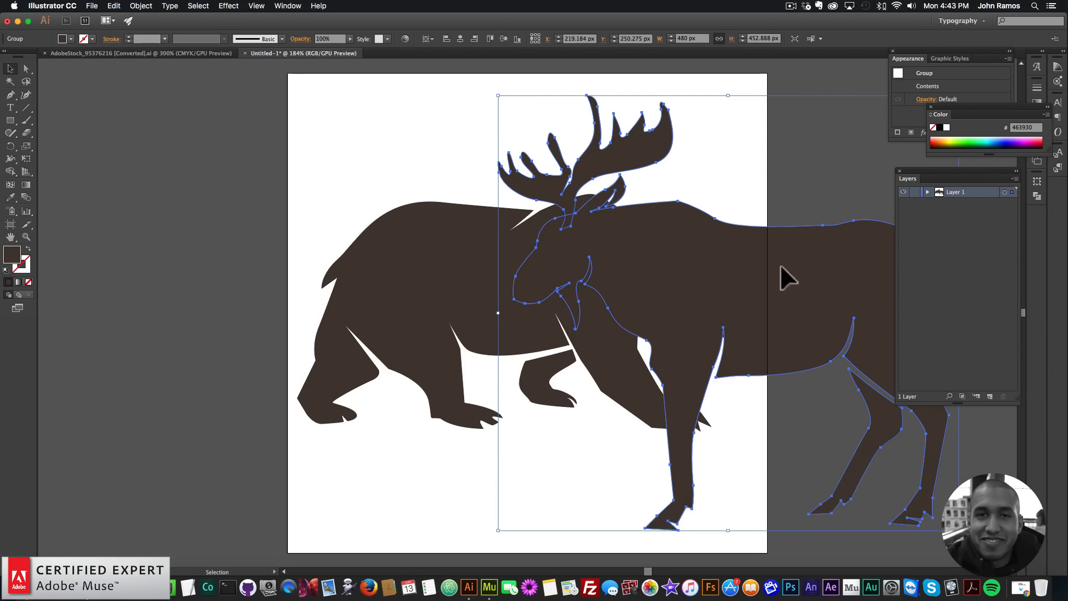
{"action": "left_click", "coordinate": [461, 39]}
{"action": "left_click", "coordinate": [504, 39]}
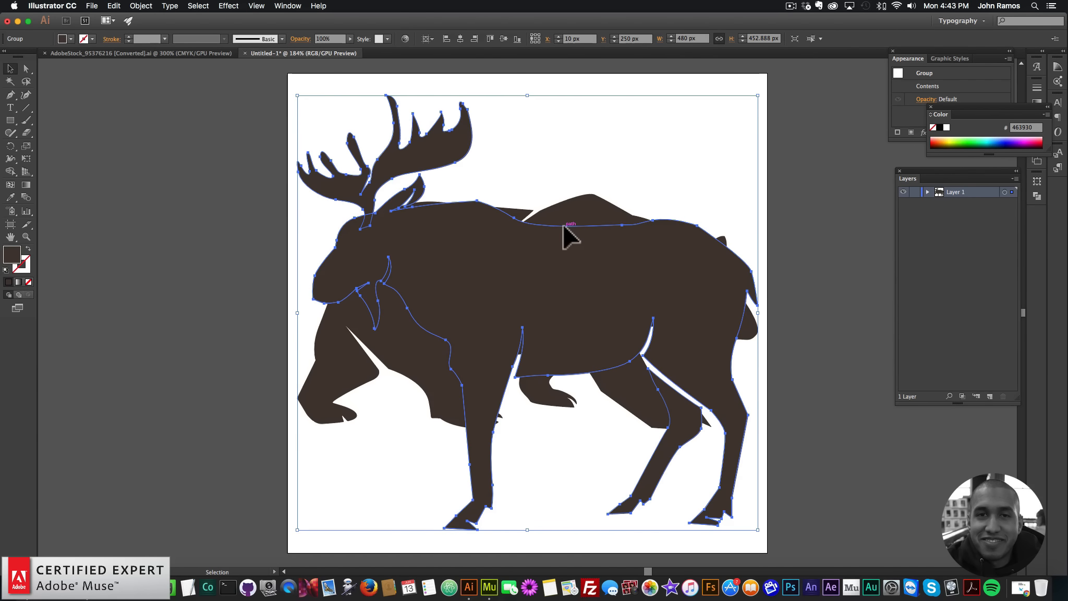
Copy the swan silhouette from the animal artwork and paste it into the document with the bear and moose.
{"action": "left_click", "coordinate": [186, 52]}
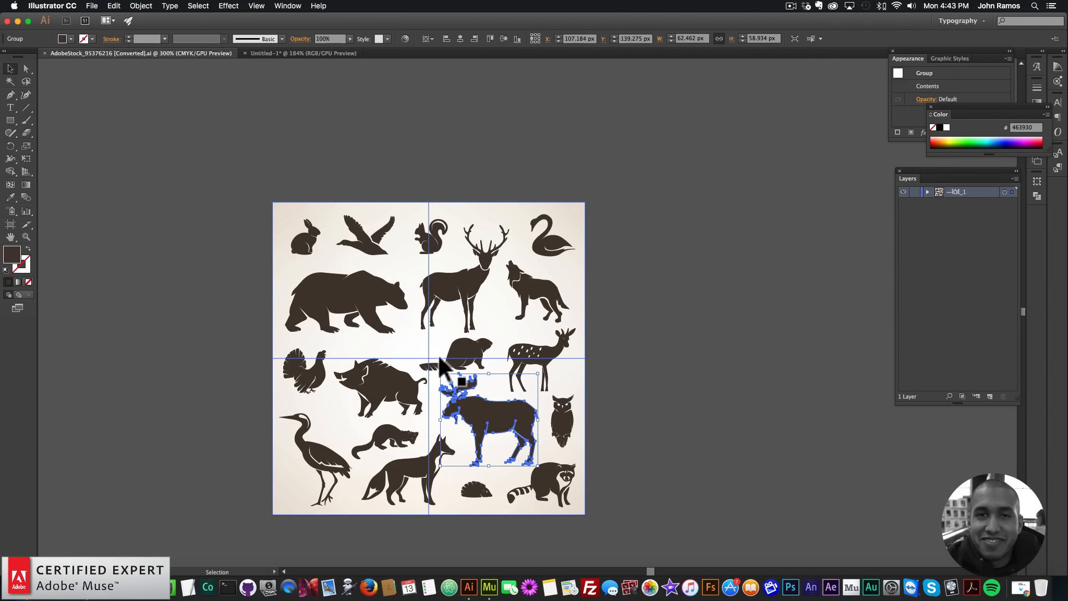
{"action": "left_click", "coordinate": [554, 239]}
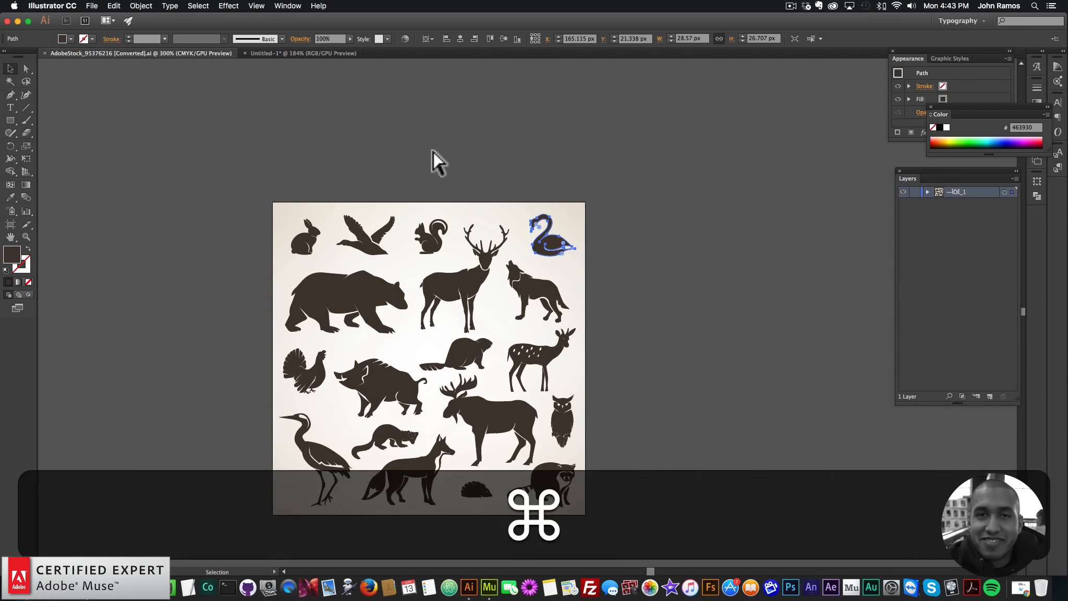
{"action": "key", "text": "cmd+c"}
{"action": "left_click", "coordinate": [313, 53]}
{"action": "key", "text": "cmd+v"}
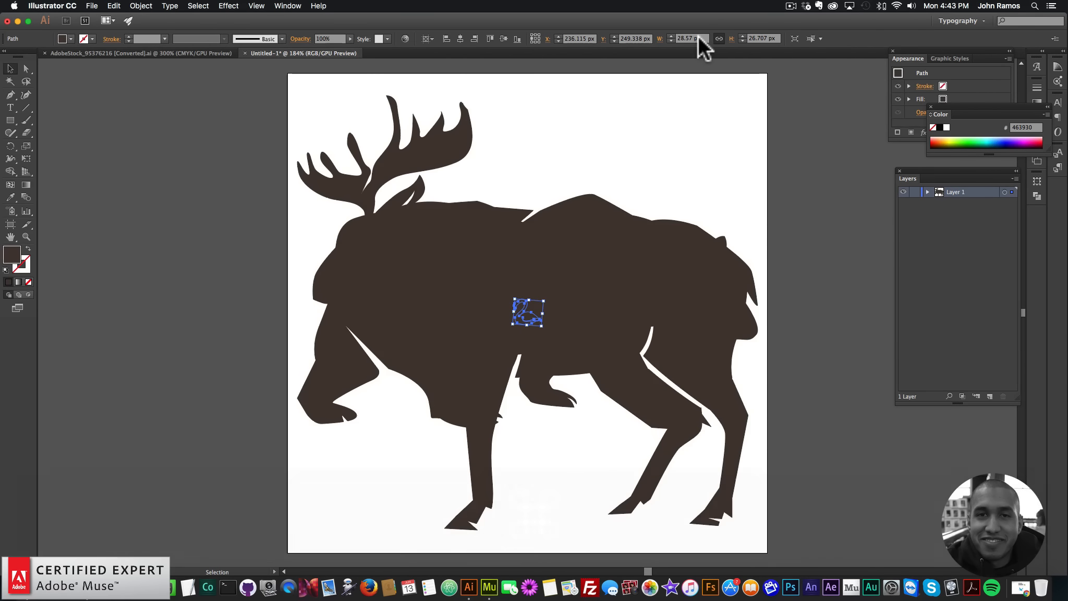
Try scaling the swan proportionally to widths of 480 px and 400 px.
{"action": "left_click", "coordinate": [692, 36]}
{"action": "type", "text": "480"}
{"action": "key", "text": "Return"}
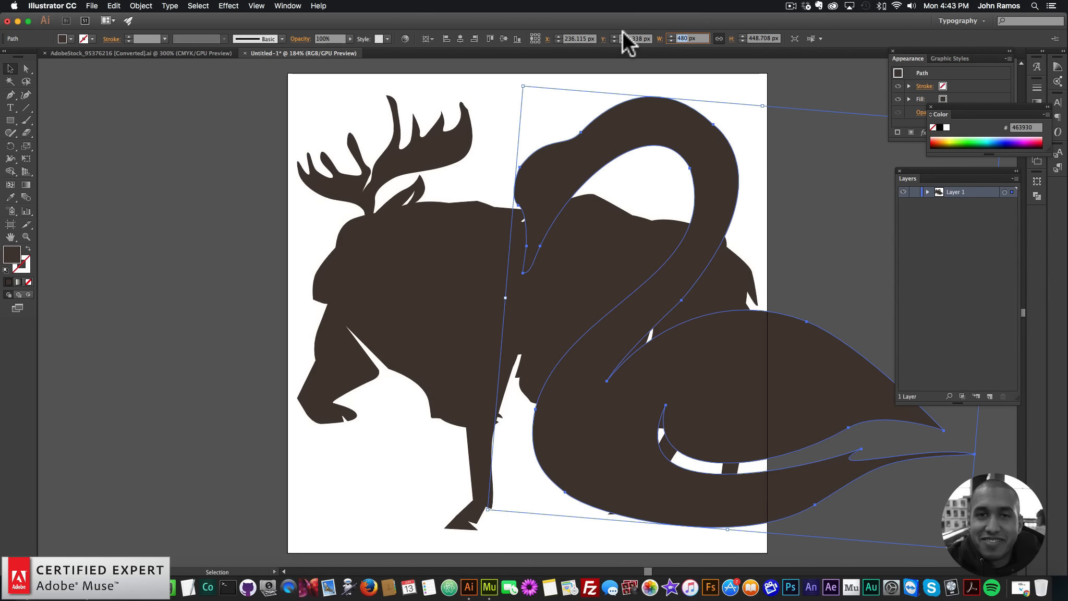
{"action": "type", "text": "400"}
{"action": "key", "text": "Return"}
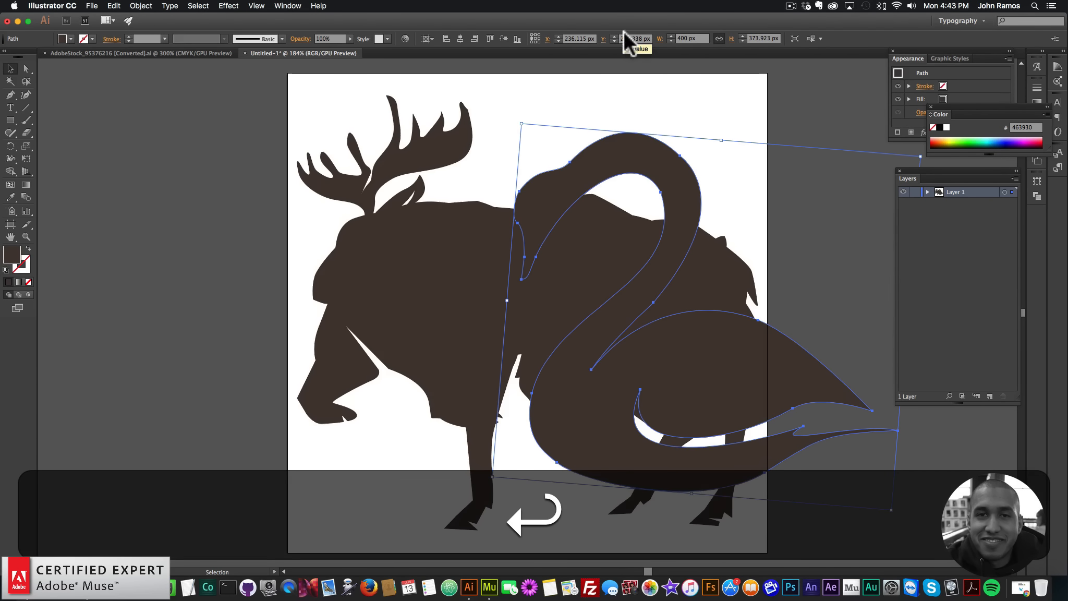
Set the swan's width to 350 px and move it over the middle of the artboard, within its edges.
{"action": "type", "text": "35"}
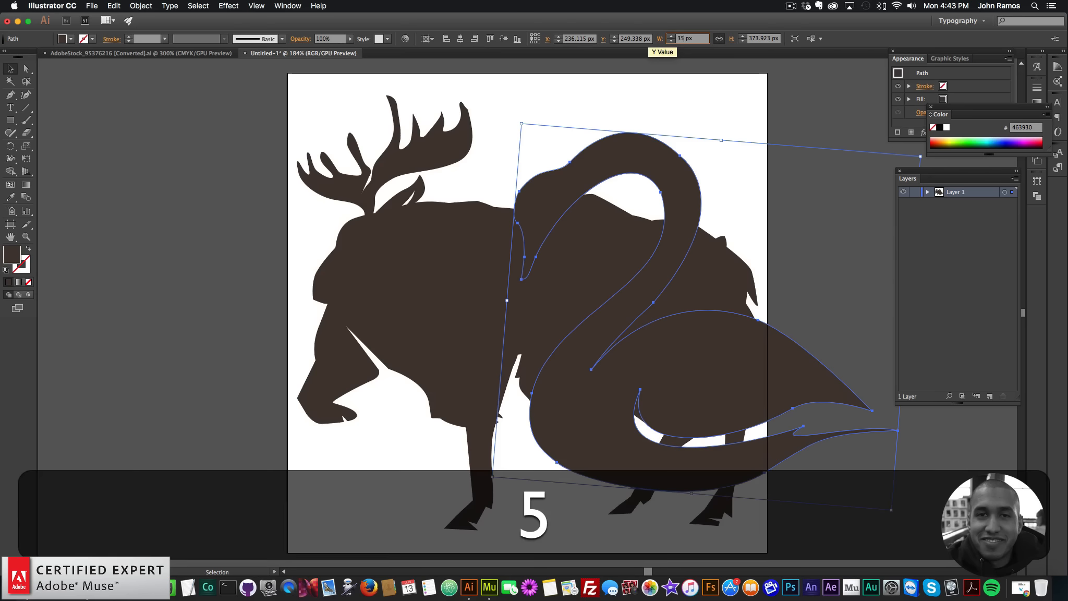
{"action": "type", "text": "0"}
{"action": "key", "text": "Return"}
{"action": "left_click_drag", "start_coordinate": [641, 350], "coordinate": [505, 328]}
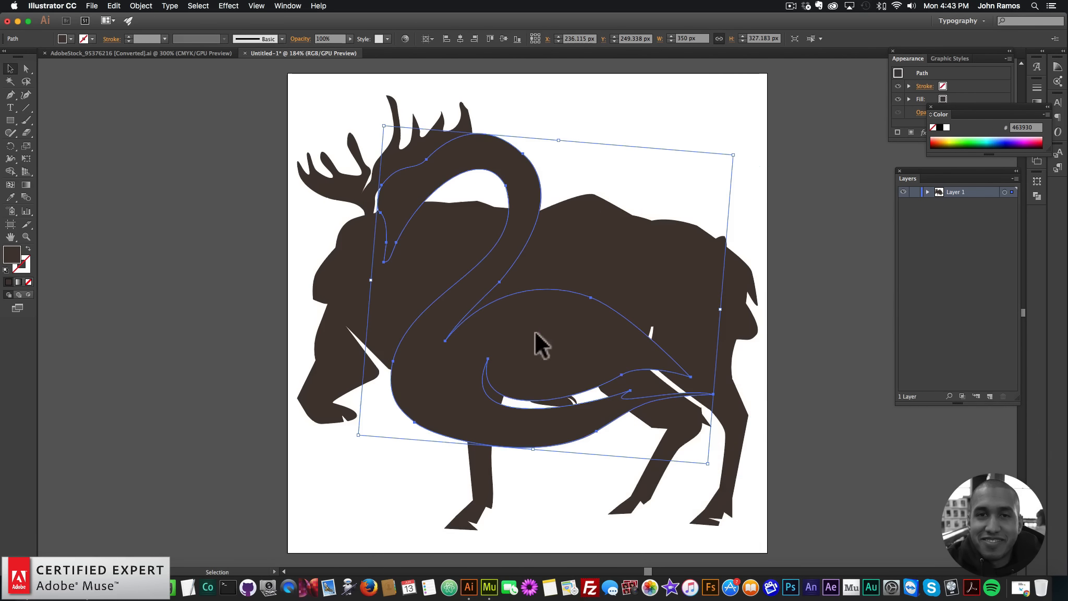
Centre the swan horizontally and vertically on the artboard.
{"action": "left_click", "coordinate": [461, 39]}
{"action": "left_click", "coordinate": [504, 38]}
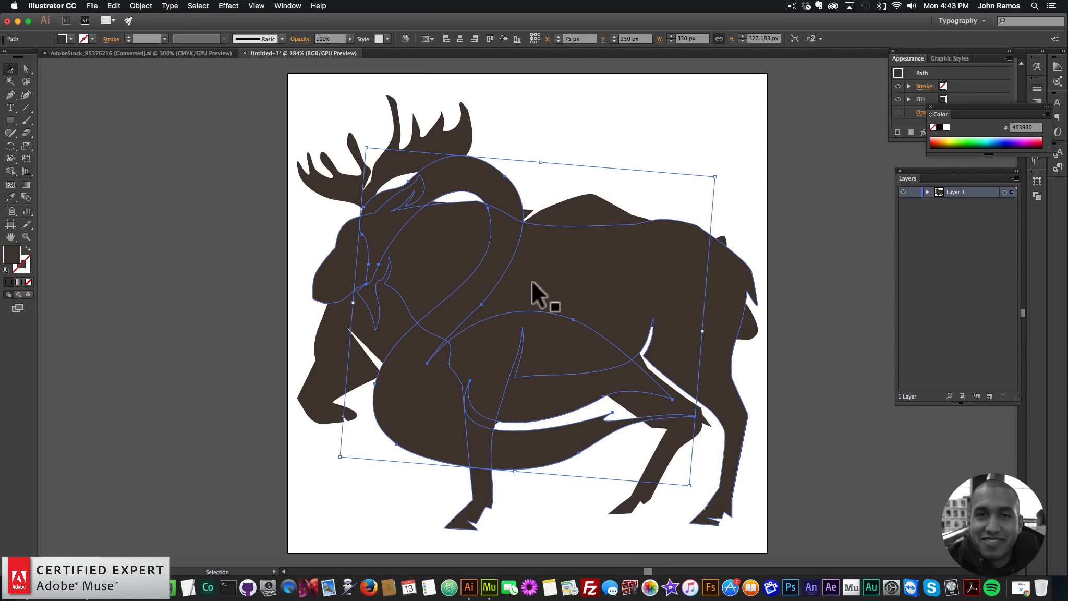
Copy the fox silhouette from the animal artwork and paste it into the untitled document with the other animals.
{"action": "left_click", "coordinate": [154, 51]}
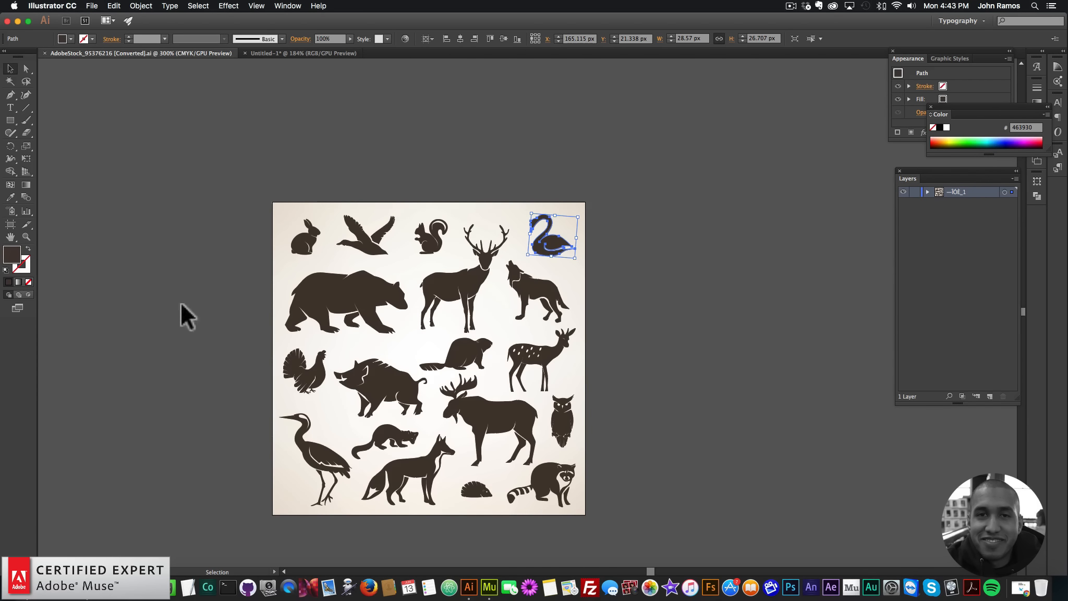
{"action": "left_click", "coordinate": [410, 472]}
{"action": "key", "text": "super+c"}
{"action": "left_click", "coordinate": [320, 52]}
{"action": "key", "text": "super+v"}
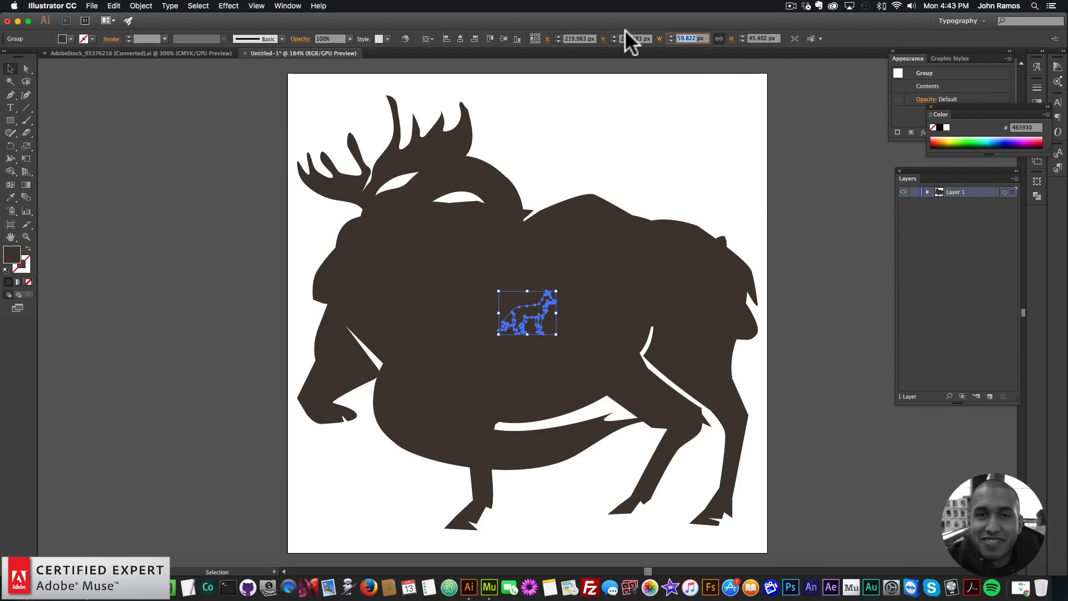
Try scaling the fox proportionally to 400 px wide.
{"action": "type", "text": "4"}
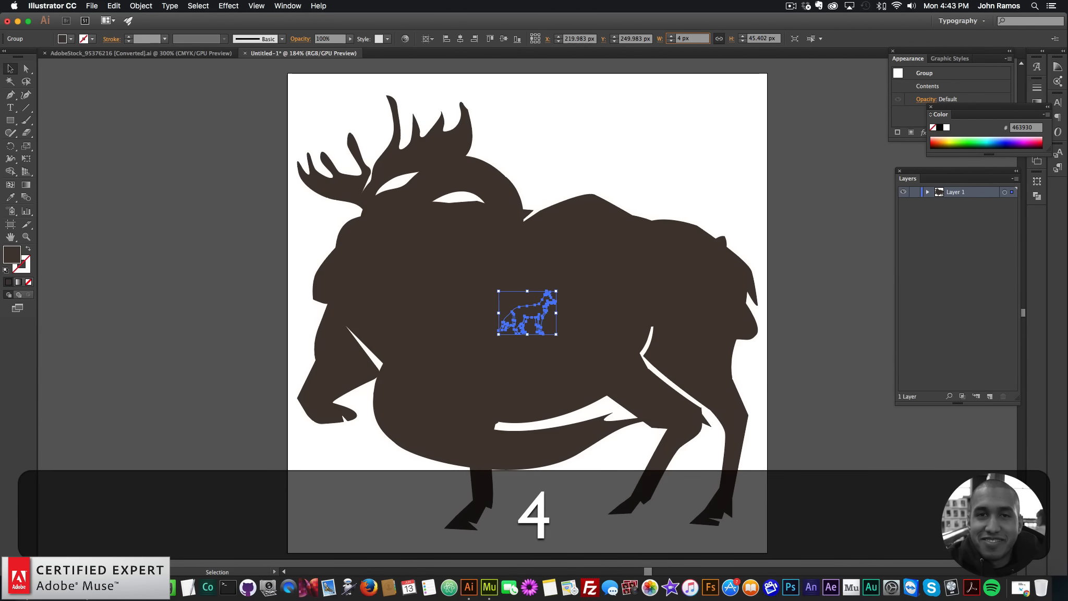
{"action": "type", "text": "00"}
{"action": "key", "text": "Return"}
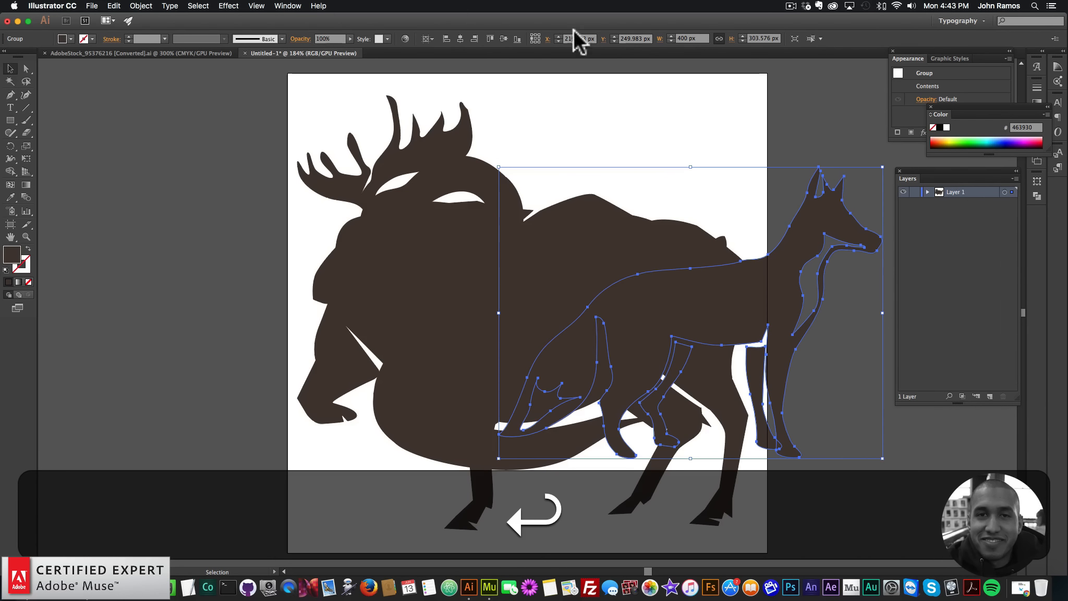
Scale the fox proportionally to 480 px wide and centre it horizontally and vertically on the artboard.
{"action": "double_click", "coordinate": [681, 38]}
{"action": "type", "text": "4"}
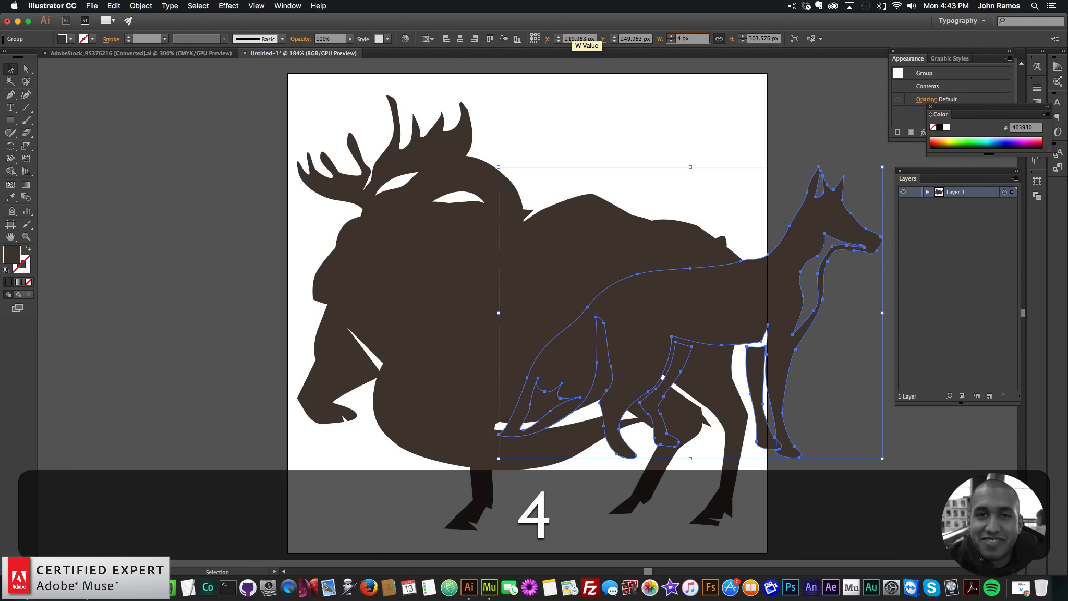
{"action": "type", "text": "80"}
{"action": "key", "text": "Return"}
{"action": "left_click", "coordinate": [461, 39]}
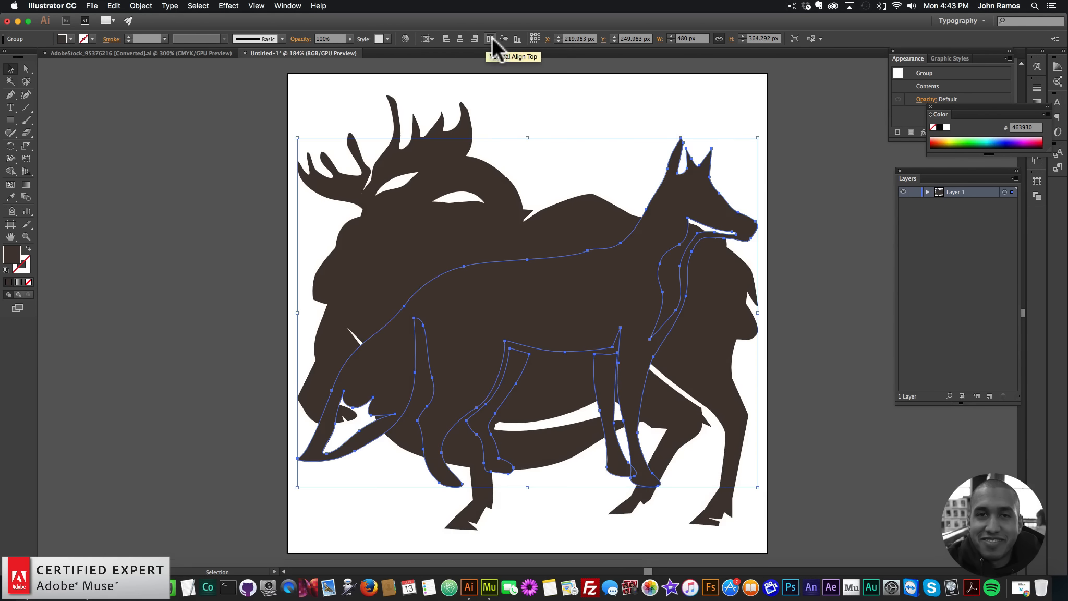
{"action": "left_click", "coordinate": [503, 37]}
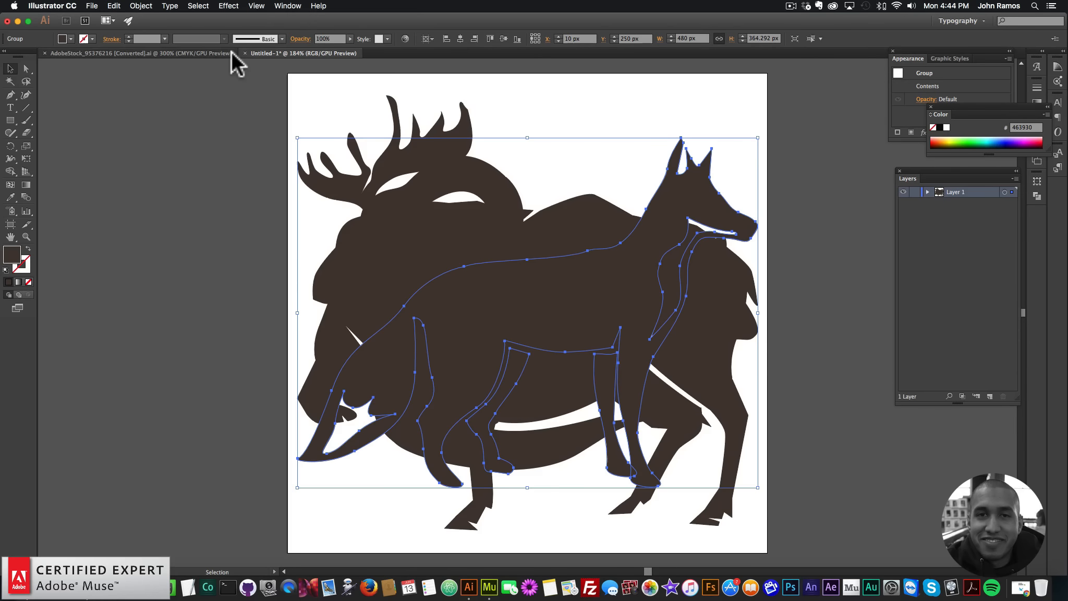
Copy the heron silhouette from the animal artwork and paste it into the document with the stacked animals.
{"action": "left_click", "coordinate": [213, 53]}
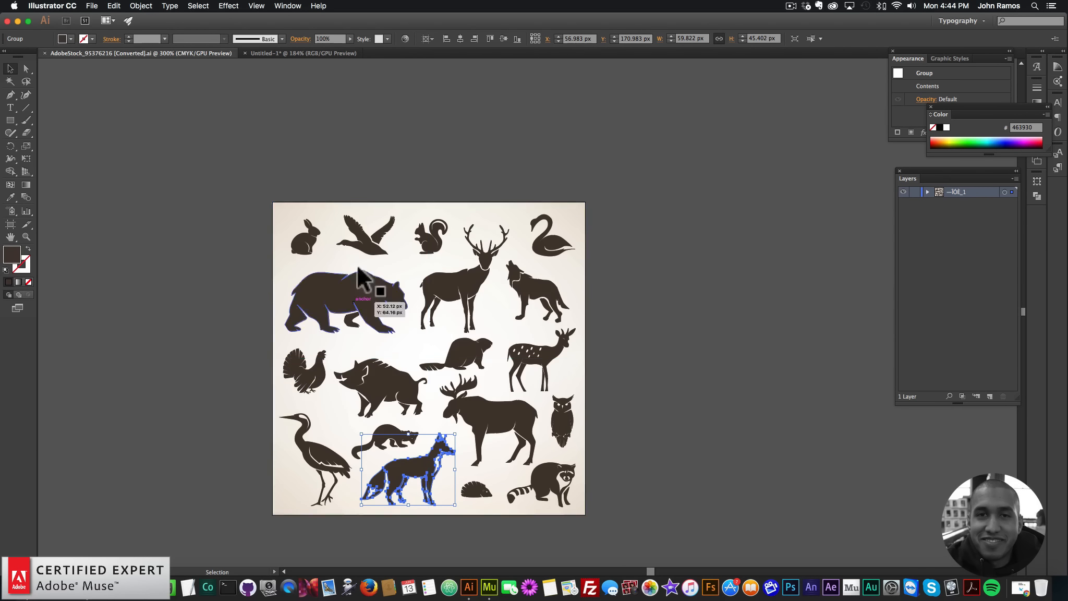
{"action": "left_click", "coordinate": [375, 239]}
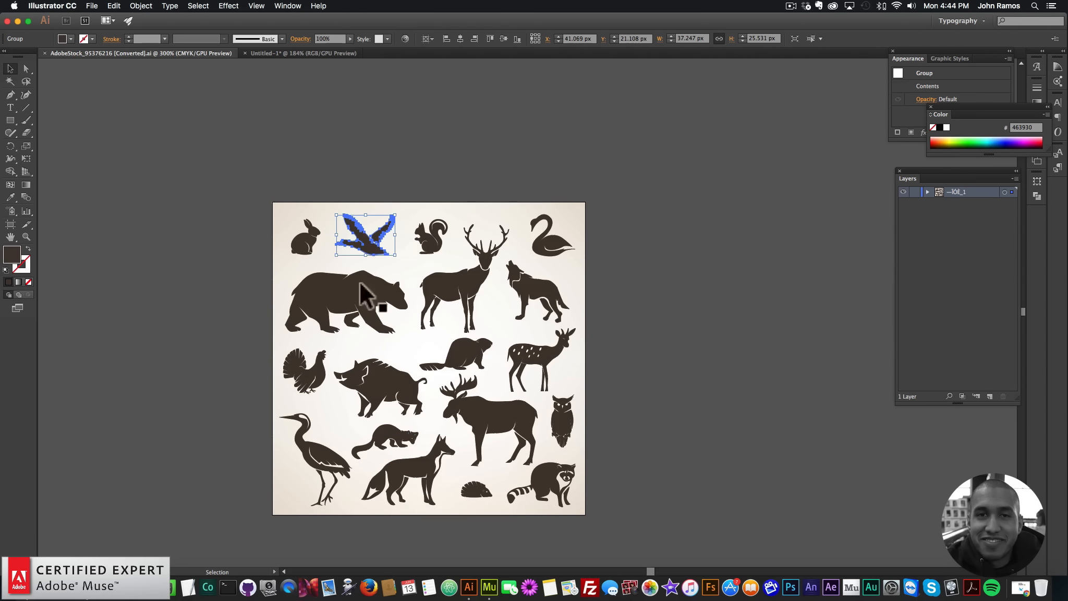
{"action": "left_click", "coordinate": [317, 462]}
{"action": "key", "text": "super+c"}
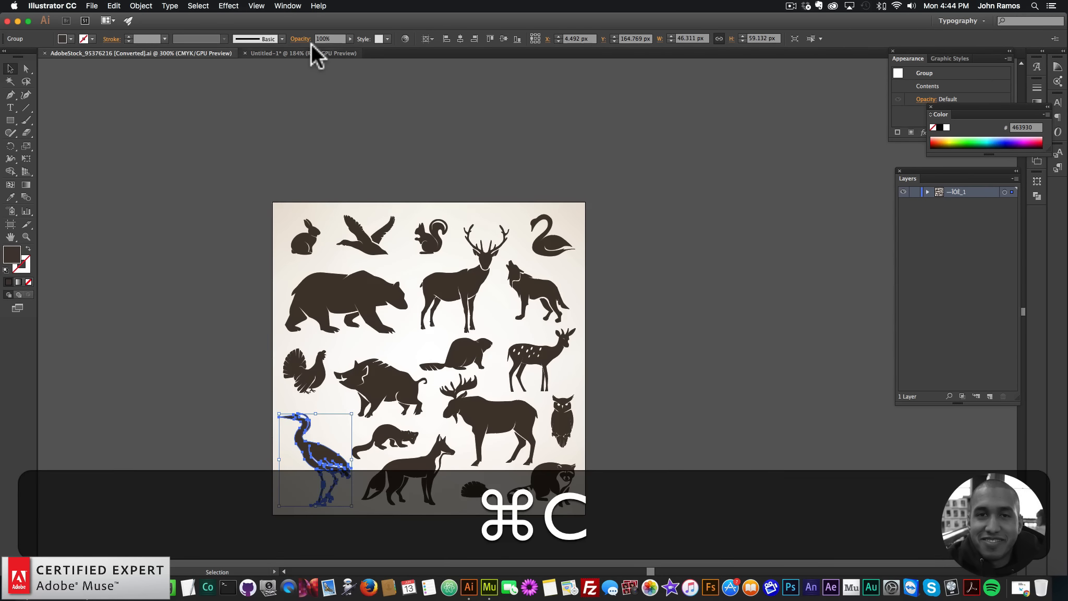
{"action": "left_click", "coordinate": [303, 53]}
{"action": "key", "text": "super+v"}
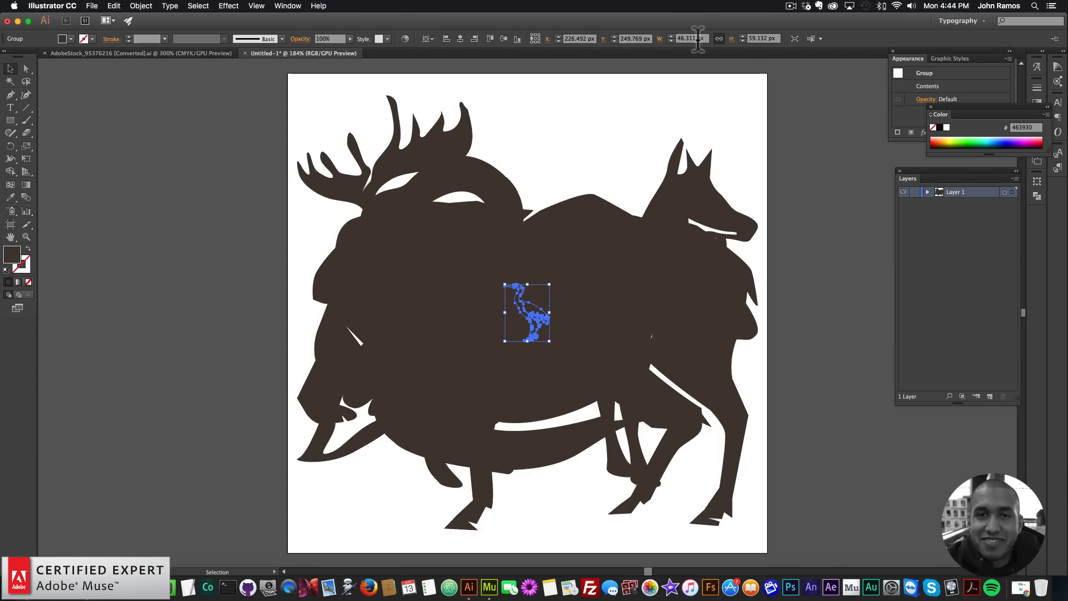
Scale the heron proportionally to 480 px high and centre it horizontally and vertically on the artboard.
{"action": "left_click", "coordinate": [762, 39]}
{"action": "type", "text": "480"}
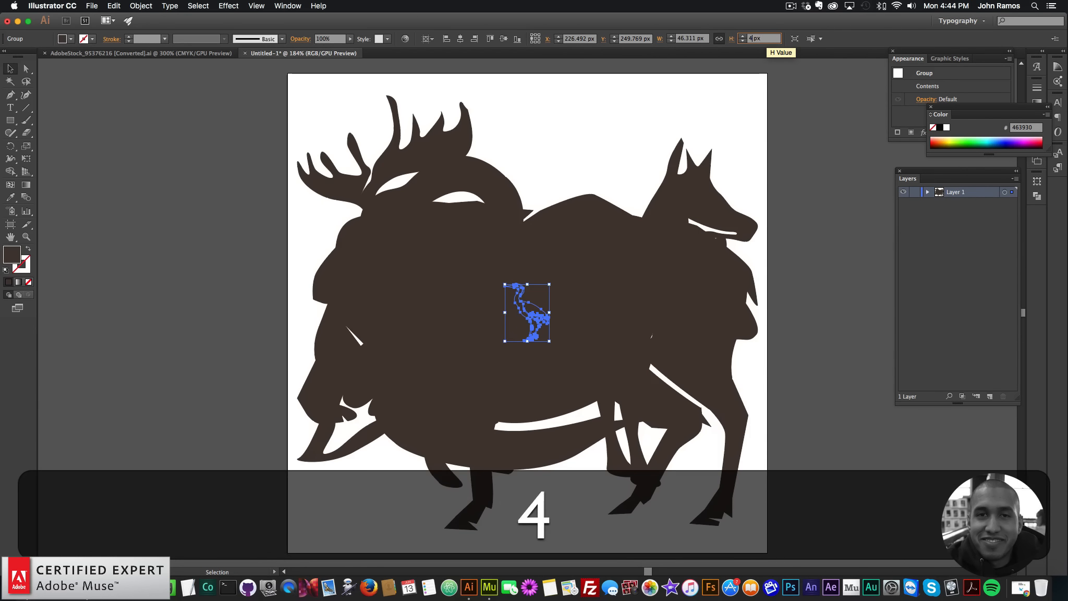
{"action": "key", "text": "Return"}
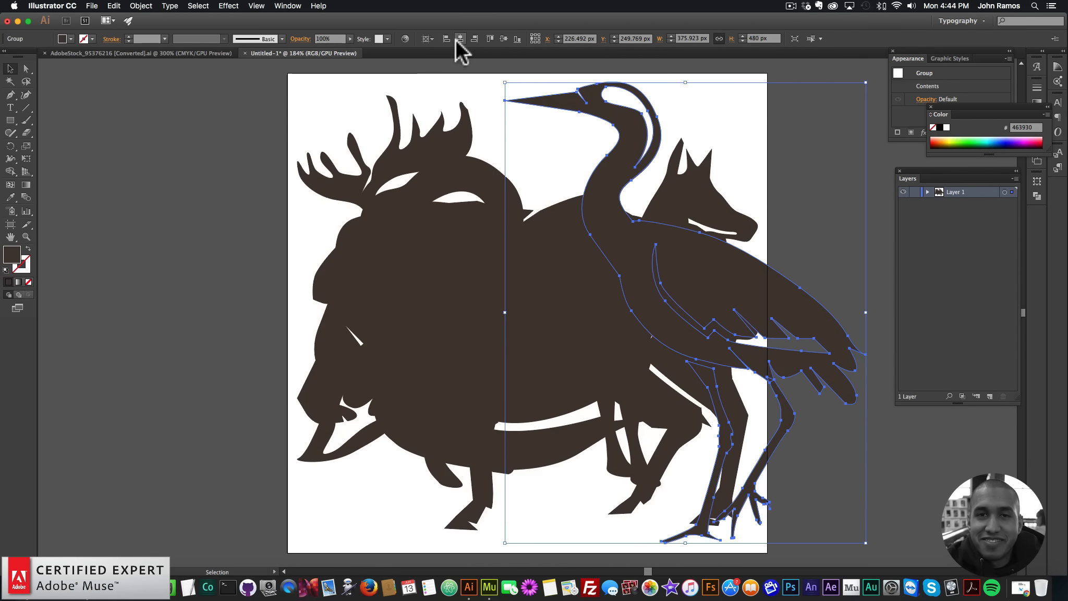
{"action": "left_click", "coordinate": [459, 38]}
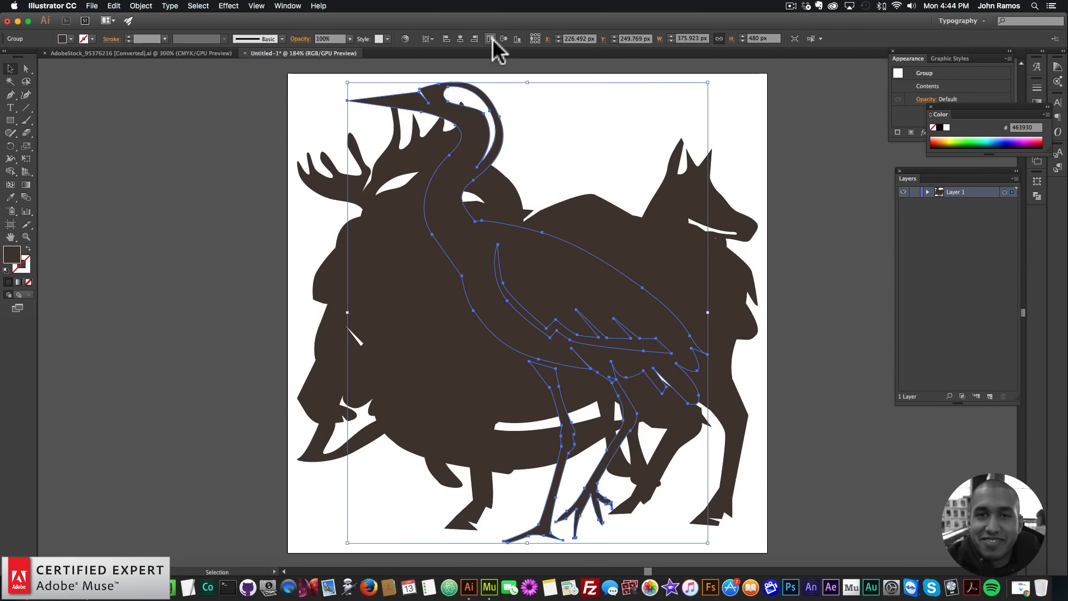
Reduce the heron proportionally to 400 px high and centre it horizontally on the artboard again.
{"action": "double_click", "coordinate": [757, 39]}
{"action": "type", "text": "400"}
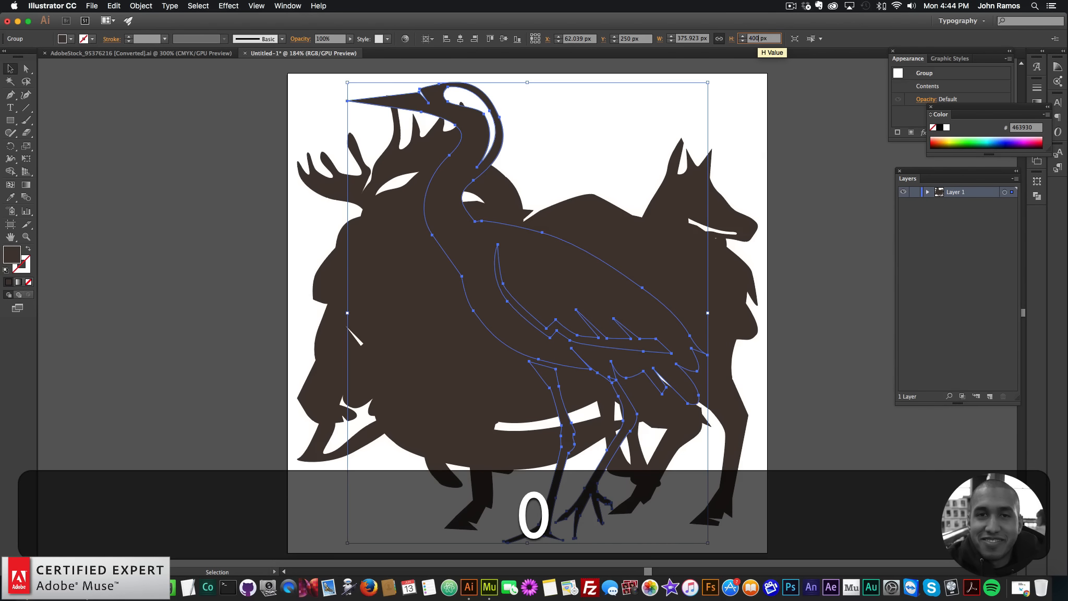
{"action": "key", "text": "Return"}
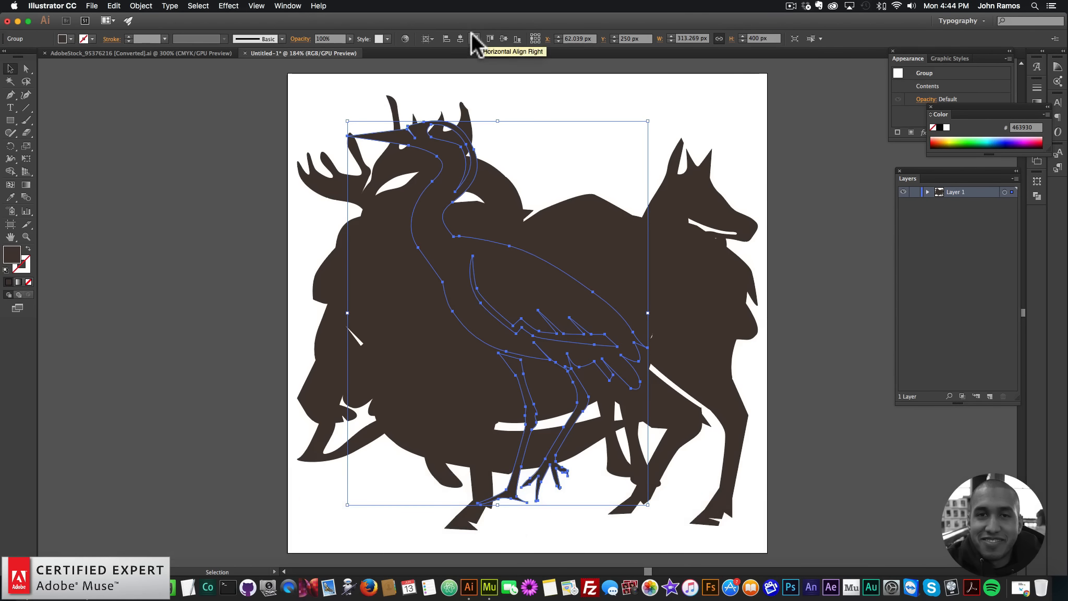
{"action": "left_click", "coordinate": [460, 39]}
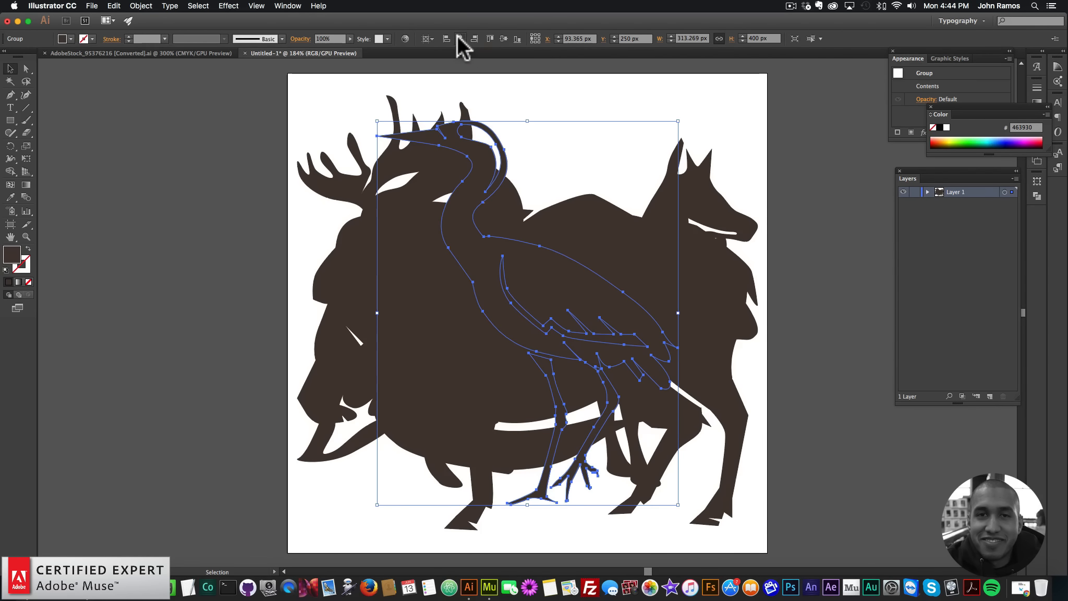
Copy the squirrel silhouette from the animal artwork and paste it into the document with the stacked animals.
{"action": "left_click", "coordinate": [190, 51]}
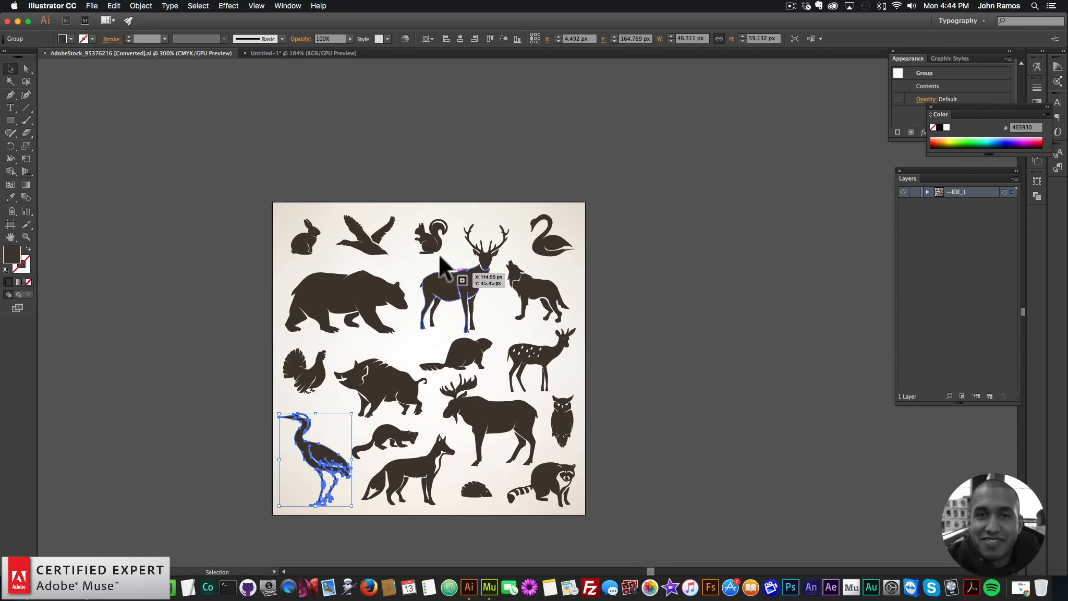
{"action": "left_click", "coordinate": [432, 239]}
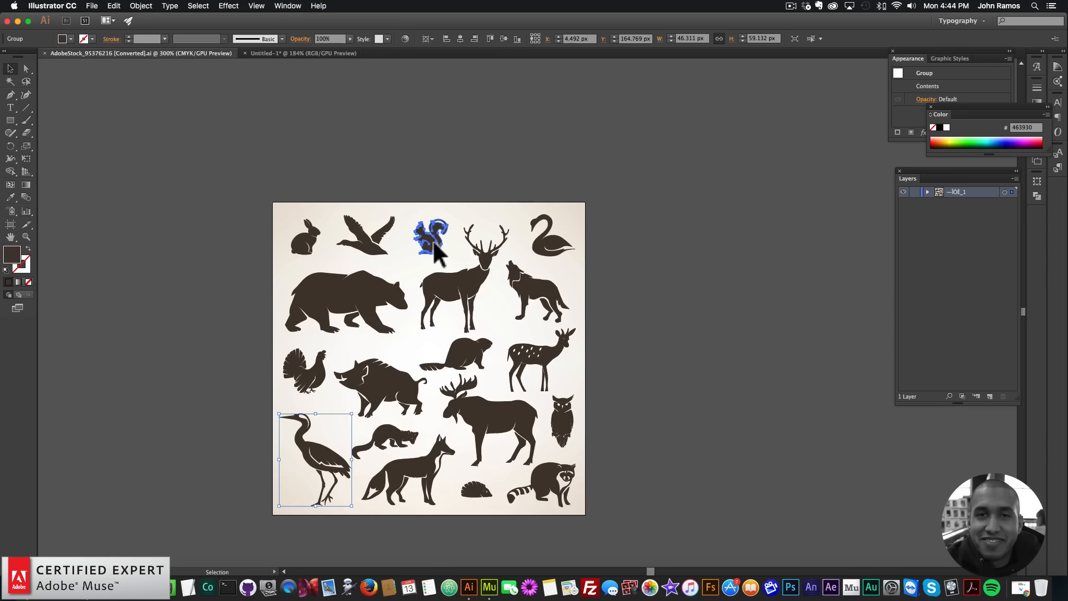
{"action": "key", "text": "super+c"}
{"action": "left_click", "coordinate": [324, 53]}
{"action": "key", "text": "super+v"}
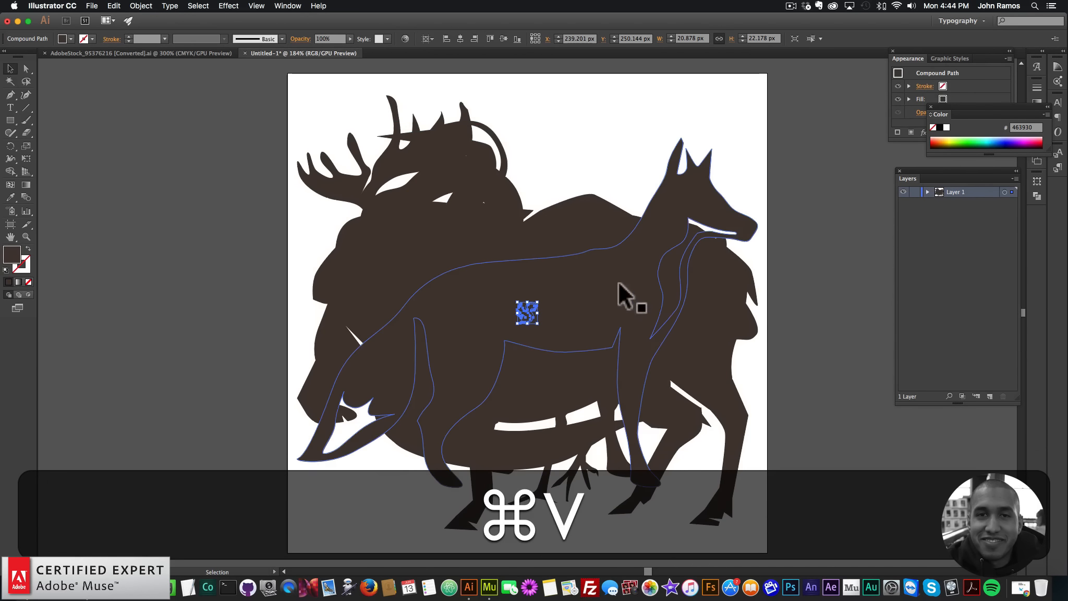
Scale the squirrel proportionally to 350 px wide, centre it on the artboard both ways, and check the shapes inside Layer 1.
{"action": "double_click", "coordinate": [697, 38]}
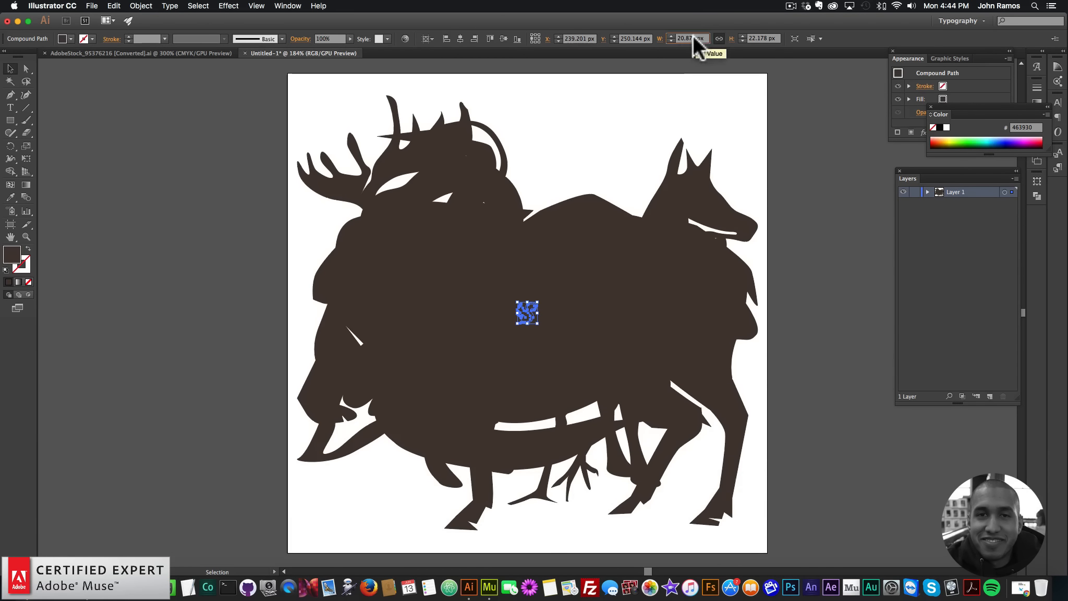
{"action": "type", "text": "350"}
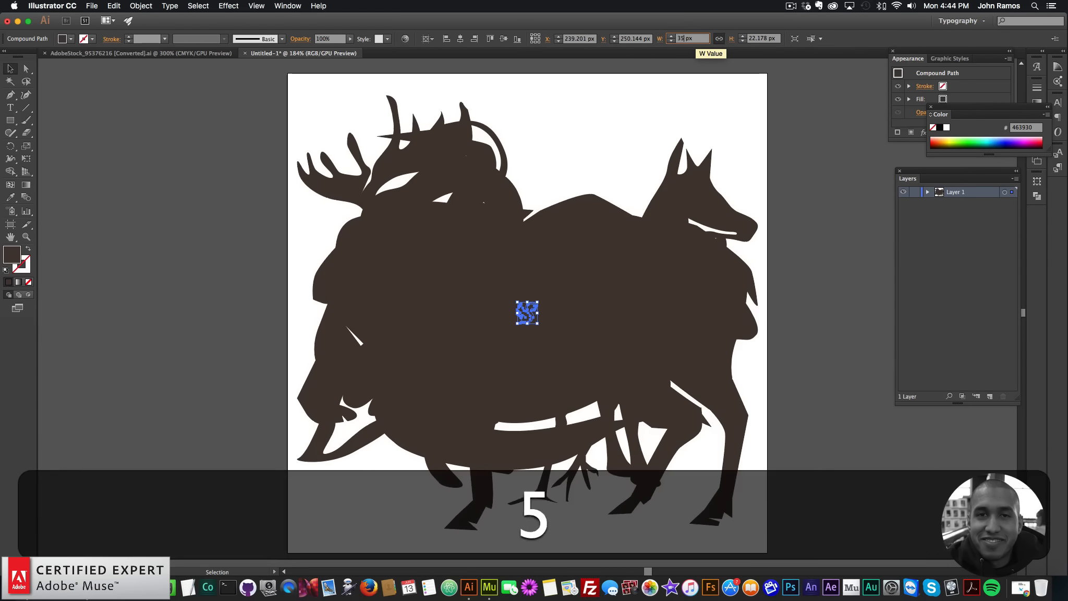
{"action": "key", "text": "Return"}
{"action": "left_click", "coordinate": [461, 37]}
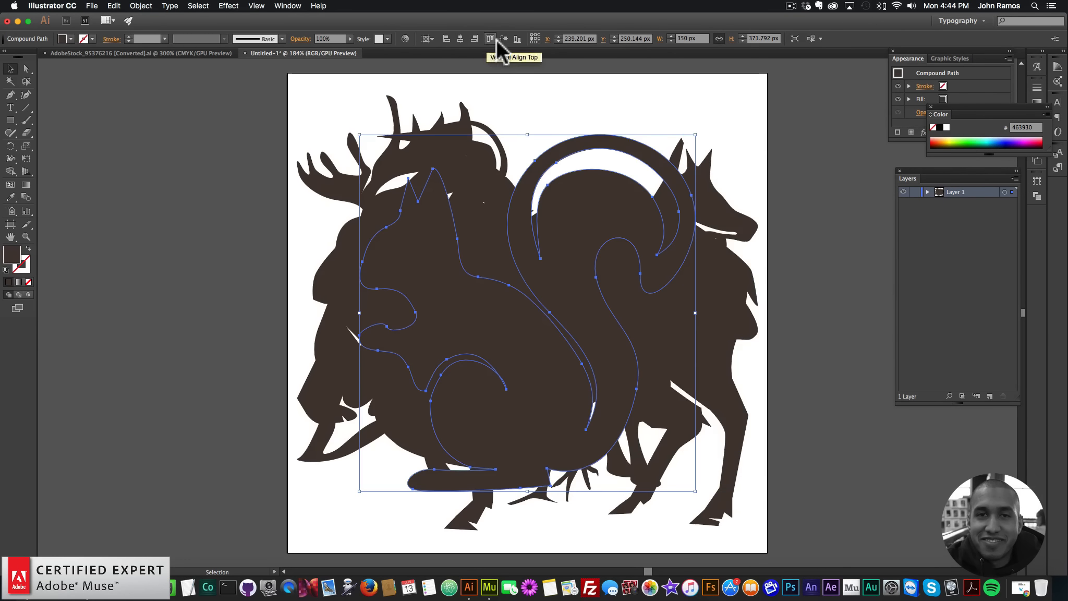
{"action": "left_click", "coordinate": [504, 38]}
{"action": "left_click", "coordinate": [928, 191]}
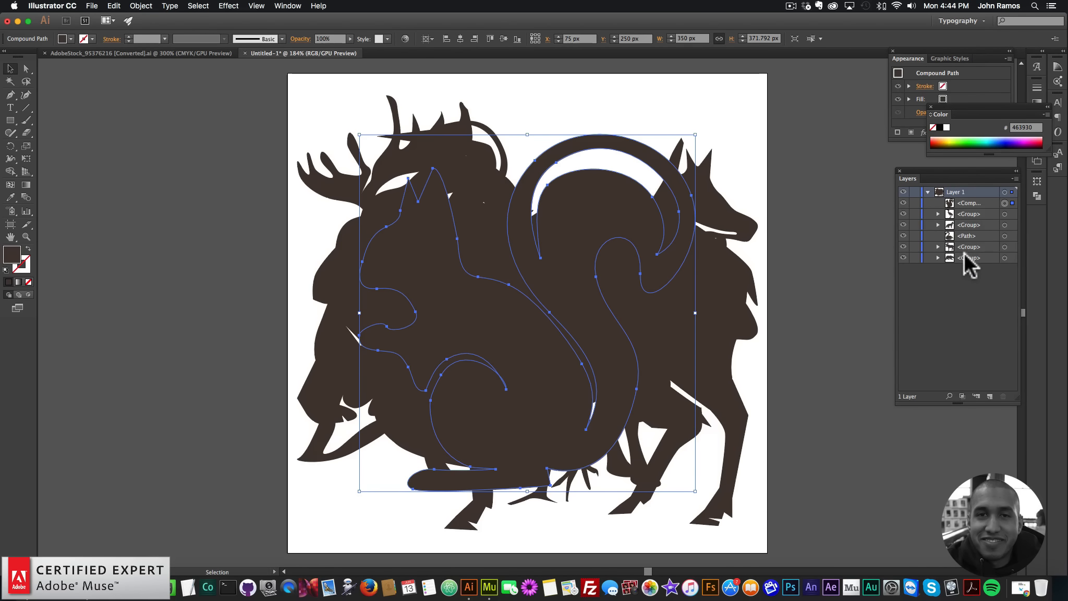
{"action": "left_click", "coordinate": [928, 192]}
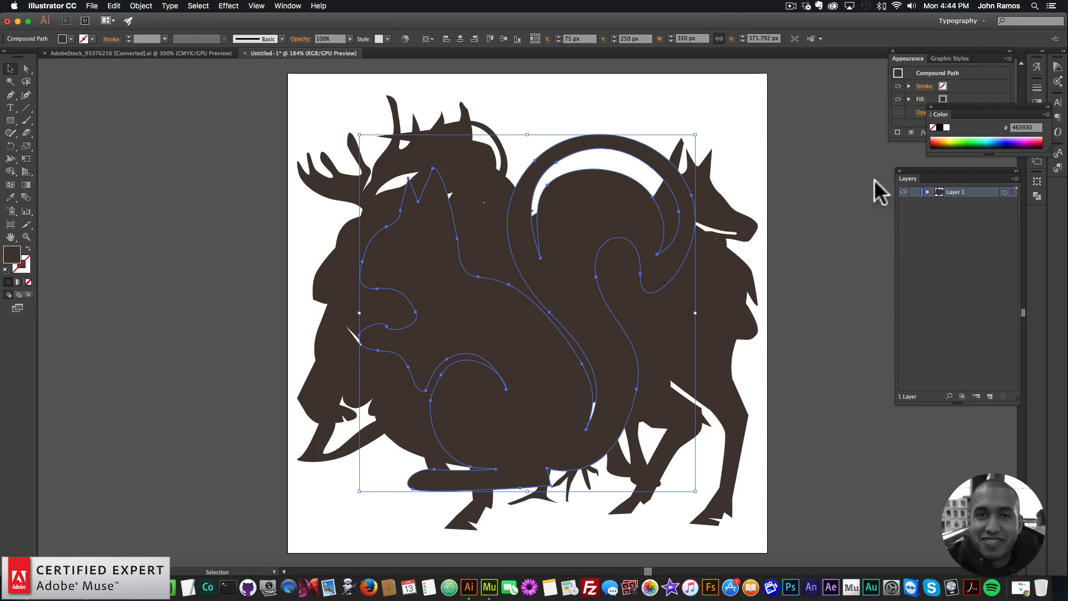
Copy the flying bird silhouette from the animal artwork and paste it into the document with the stacked animals.
{"action": "left_click", "coordinate": [179, 52]}
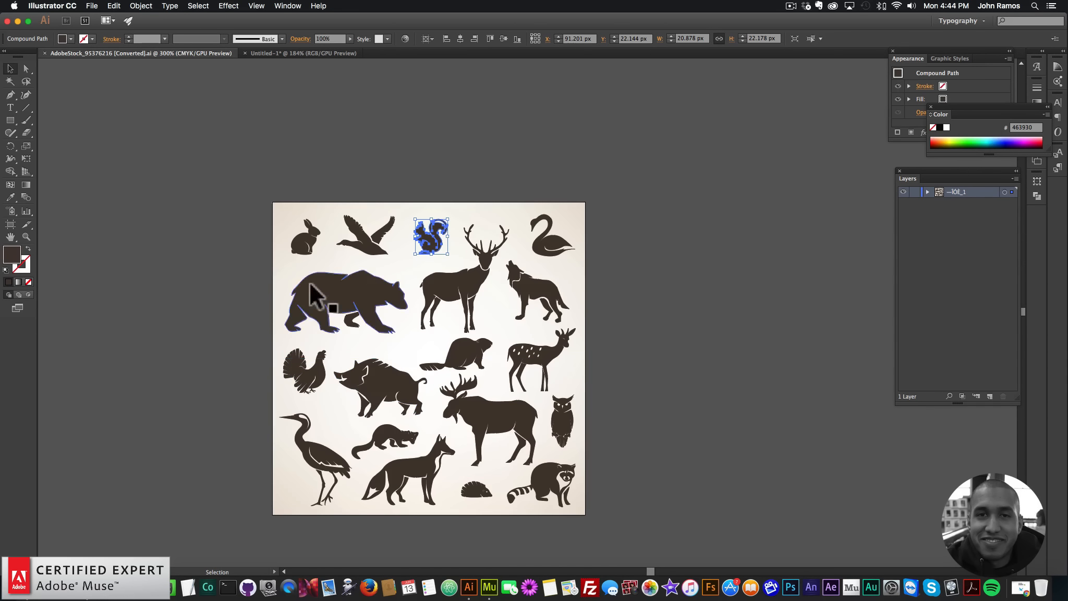
{"action": "left_click", "coordinate": [369, 240]}
{"action": "key", "text": "super+c"}
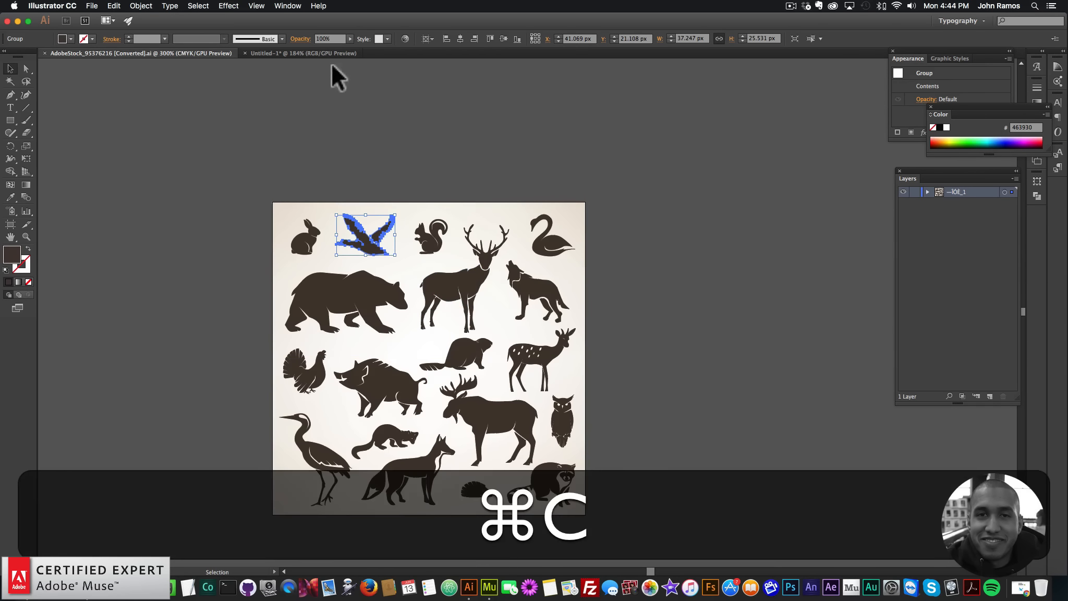
{"action": "left_click", "coordinate": [333, 54]}
{"action": "key", "text": "super+v"}
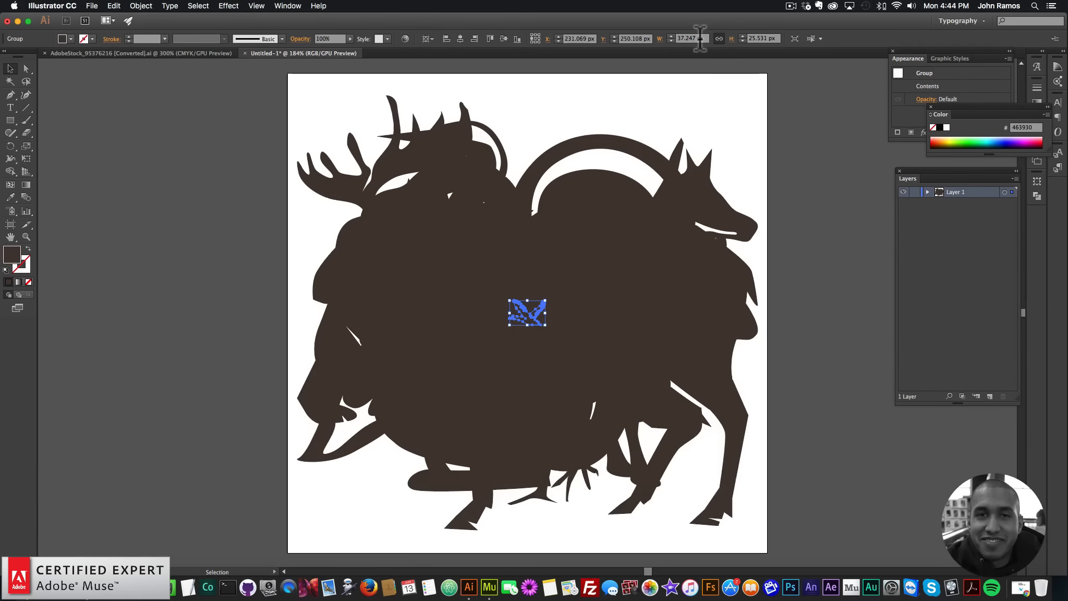
Scale the flying bird proportionally to 400 px wide and centre it horizontally and vertically on the artboard.
{"action": "double_click", "coordinate": [700, 38]}
{"action": "type", "text": "400"}
{"action": "key", "text": "Return"}
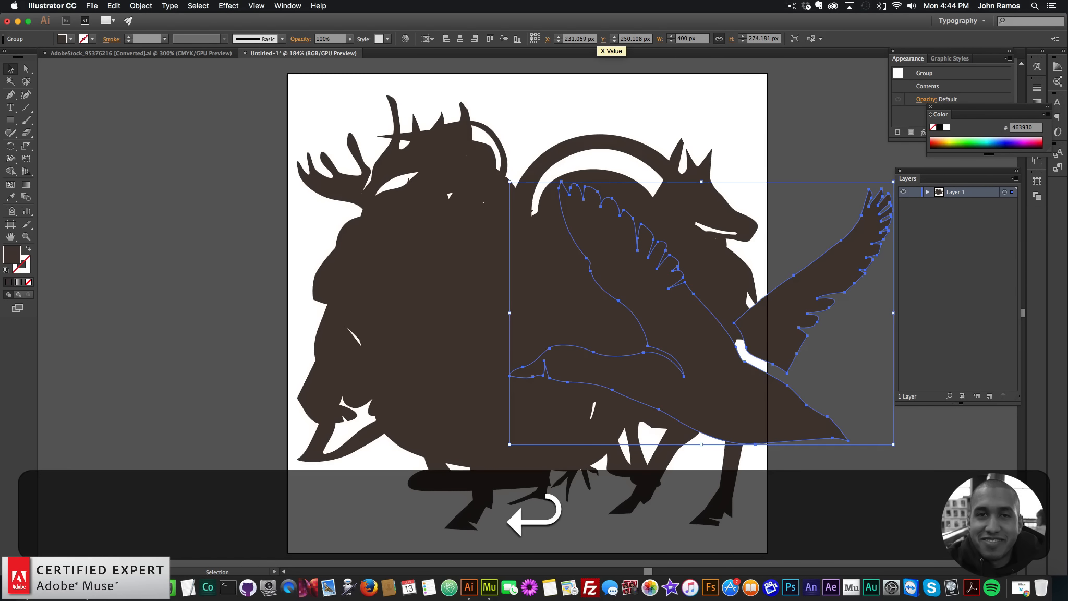
{"action": "left_click", "coordinate": [460, 38]}
{"action": "left_click", "coordinate": [504, 38]}
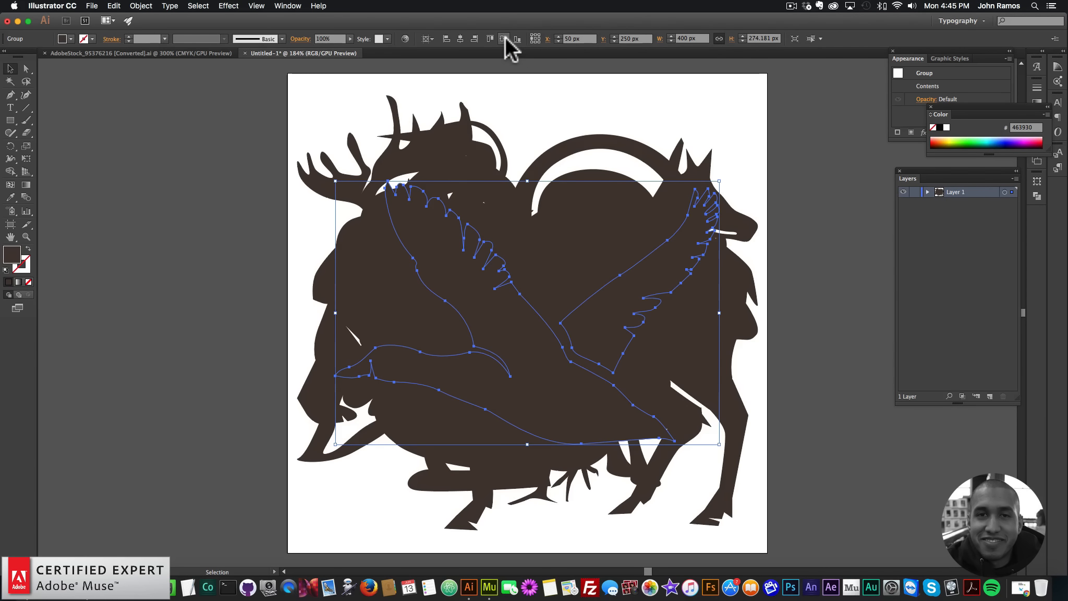
Copy the spotted deer silhouette from the animal artwork and paste it into the document with the stacked animals.
{"action": "left_click", "coordinate": [203, 54]}
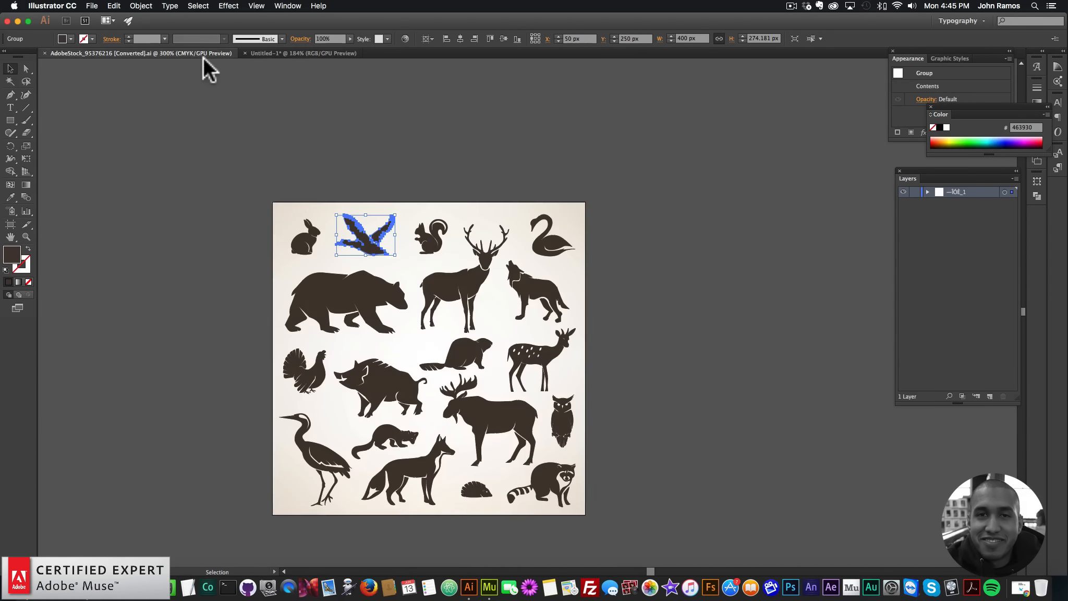
{"action": "left_click", "coordinate": [552, 355]}
{"action": "key", "text": "super+c"}
{"action": "left_click", "coordinate": [327, 54]}
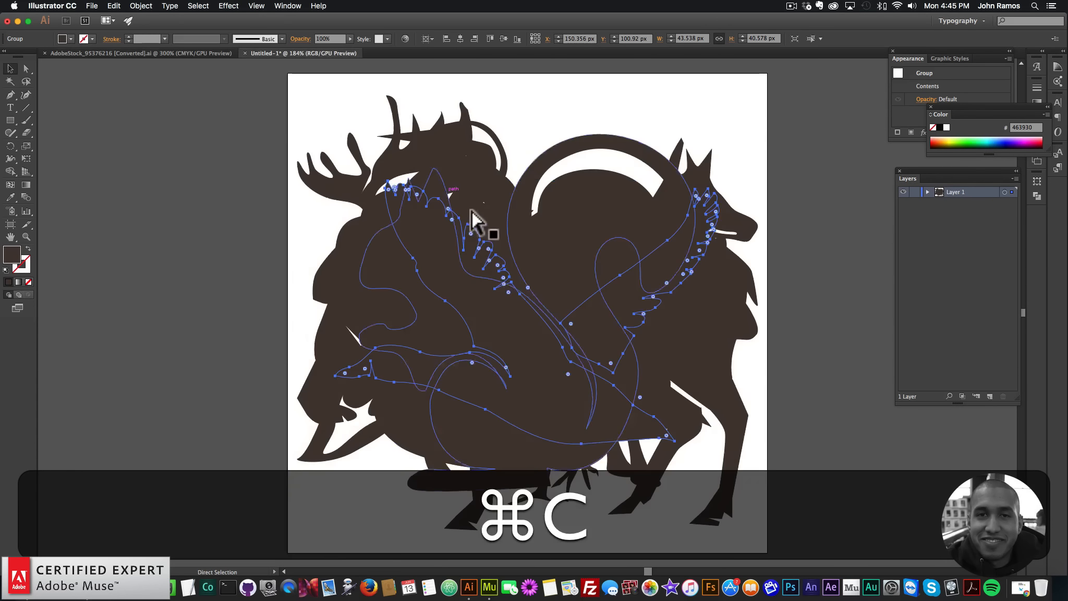
{"action": "key", "text": "super+v"}
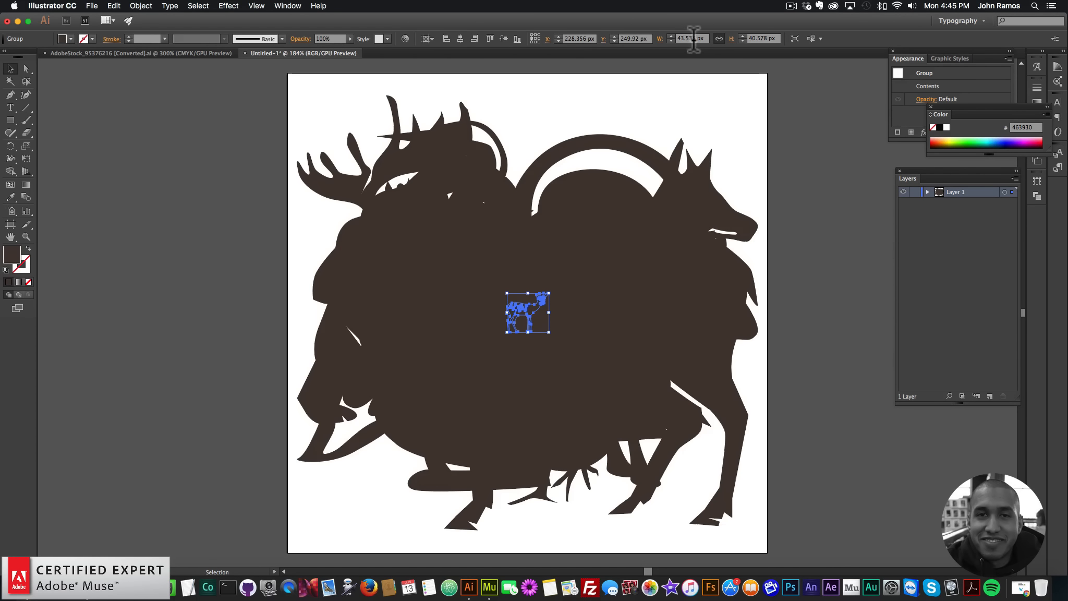
Scale the spotted deer proportionally to 400 px wide, centre it on the artboard both ways, and list the shapes inside Layer 1.
{"action": "left_click", "coordinate": [694, 39]}
{"action": "type", "text": "400"}
{"action": "key", "text": "Return"}
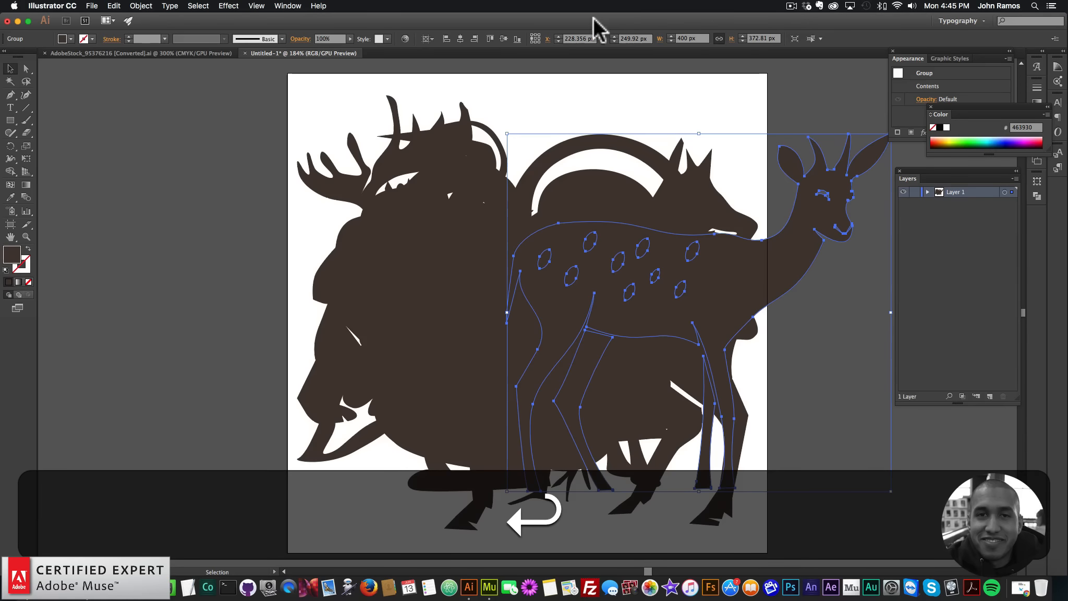
{"action": "left_click", "coordinate": [461, 39]}
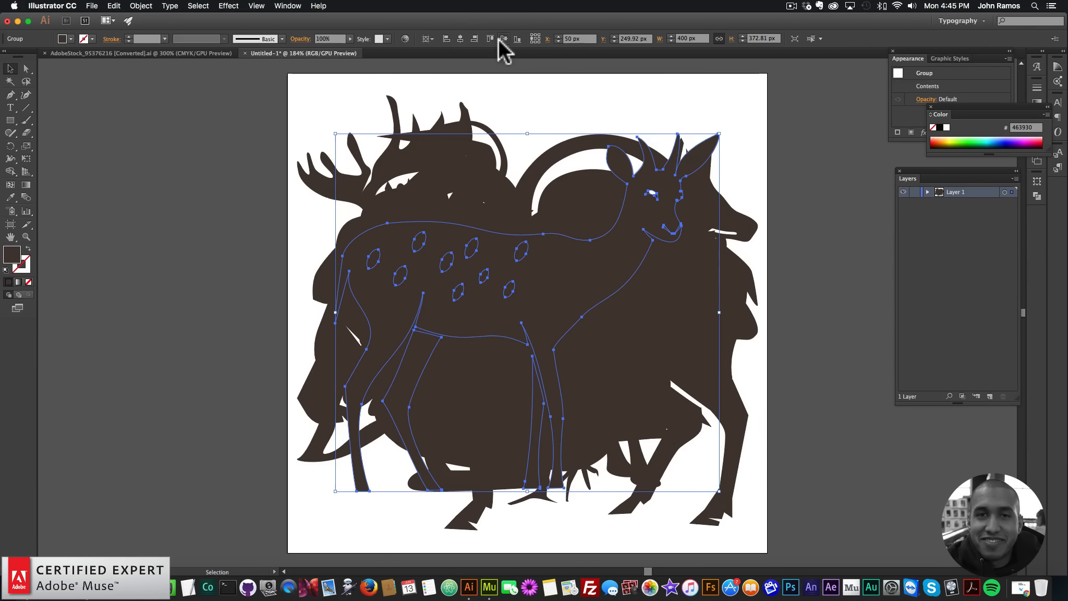
{"action": "key", "text": "super+grave"}
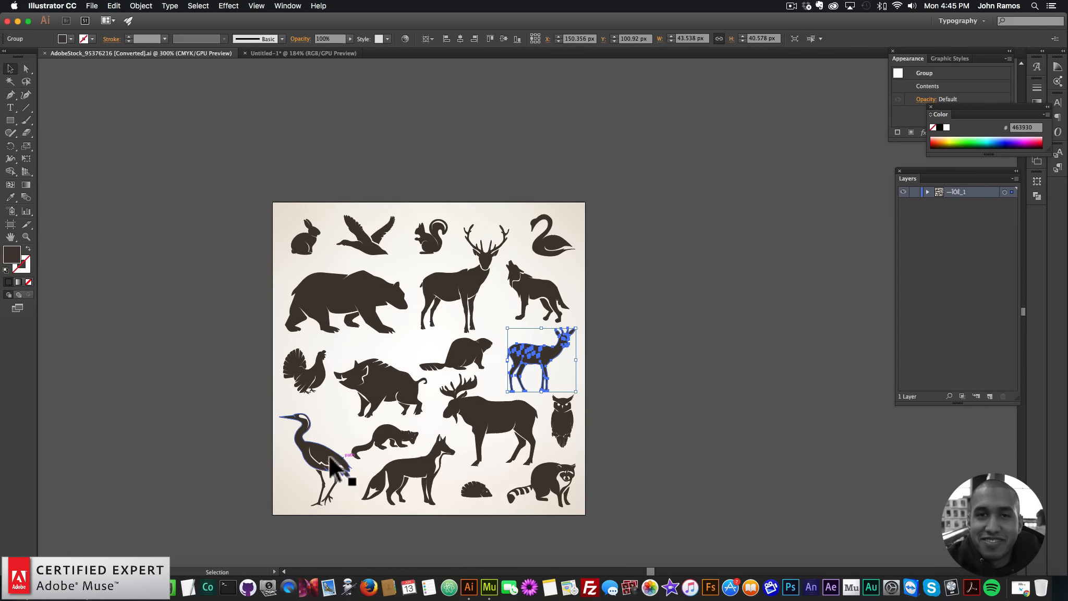
{"action": "left_click", "coordinate": [328, 52]}
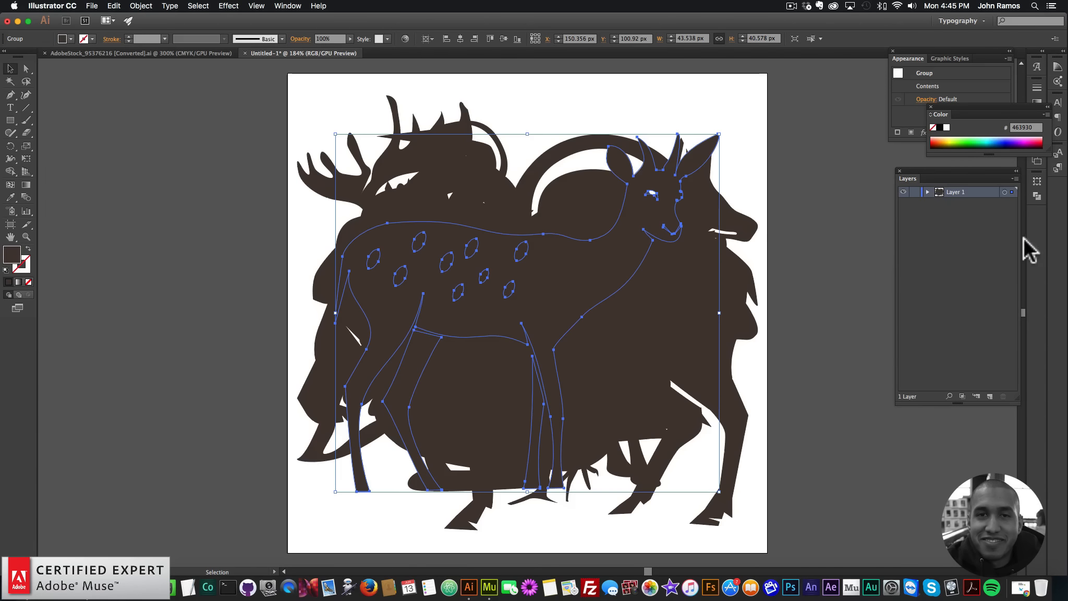
{"action": "left_click", "coordinate": [928, 192]}
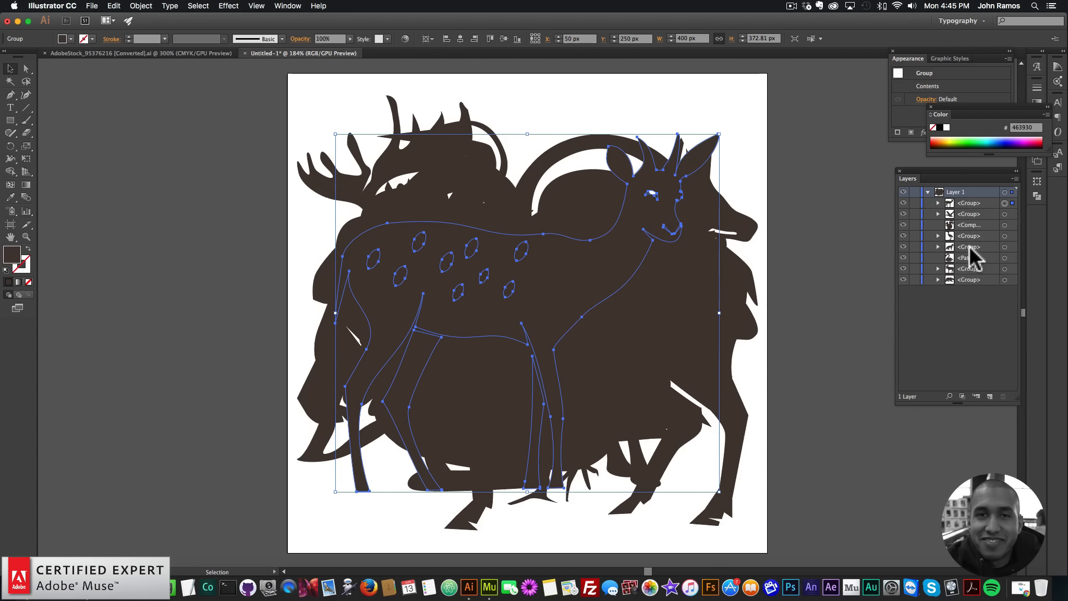
Copy the rabbit silhouette from the animal artwork and paste it into the document with the stacked animals.
{"action": "left_click", "coordinate": [167, 53]}
{"action": "key", "text": "a"}
{"action": "left_click", "coordinate": [307, 238]}
{"action": "key", "text": "super+c"}
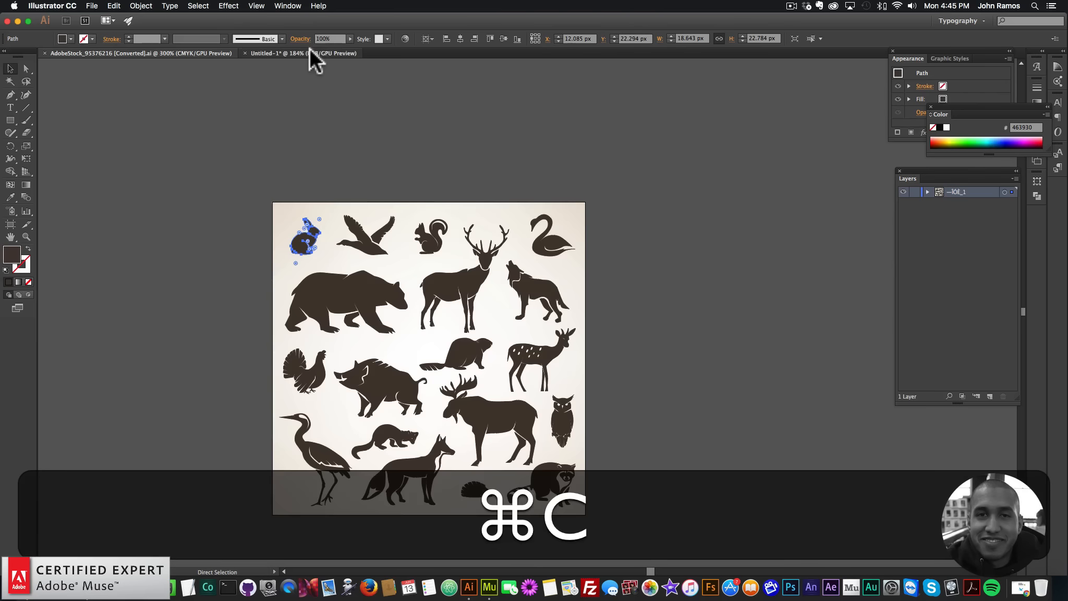
{"action": "left_click", "coordinate": [310, 52]}
{"action": "key", "text": "super+v"}
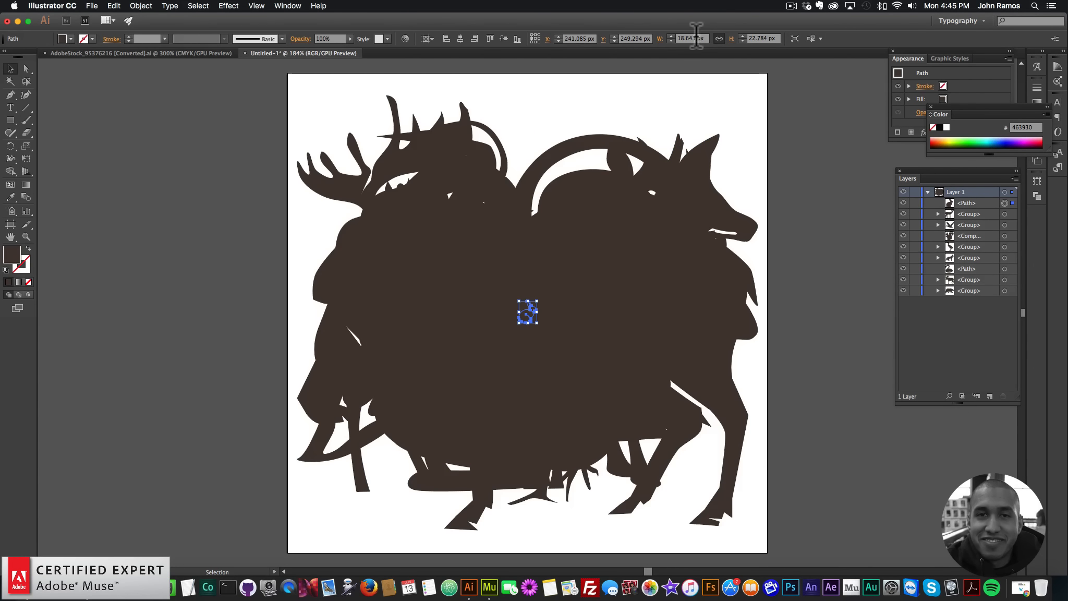
Try scaling the rabbit proportionally to 400 px wide and to 350 px wide.
{"action": "left_click", "coordinate": [691, 38]}
{"action": "type", "text": "400"}
{"action": "key", "text": "Return"}
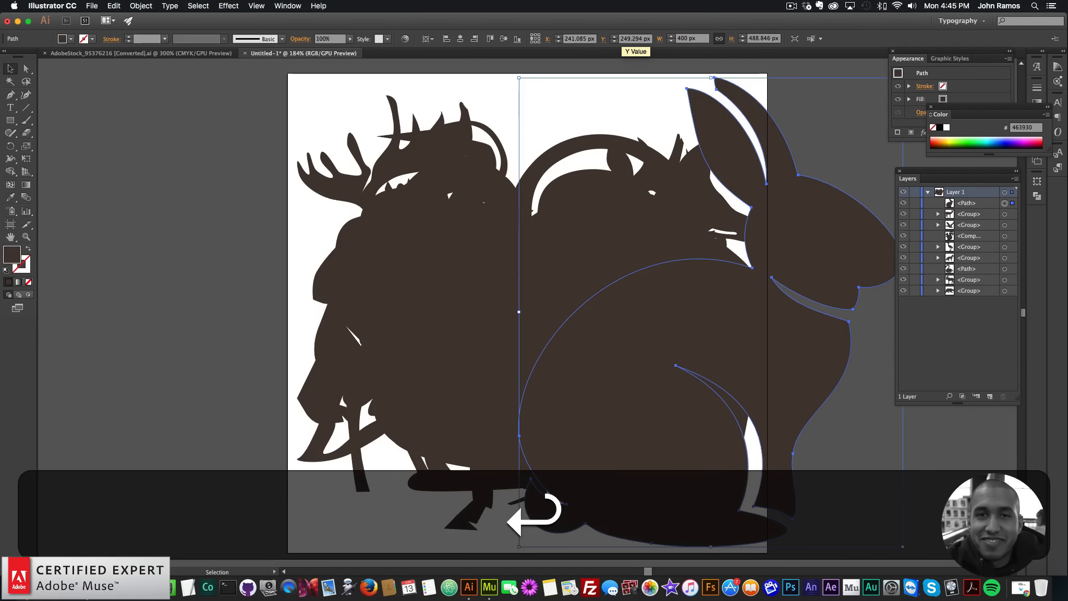
{"action": "type", "text": "350"}
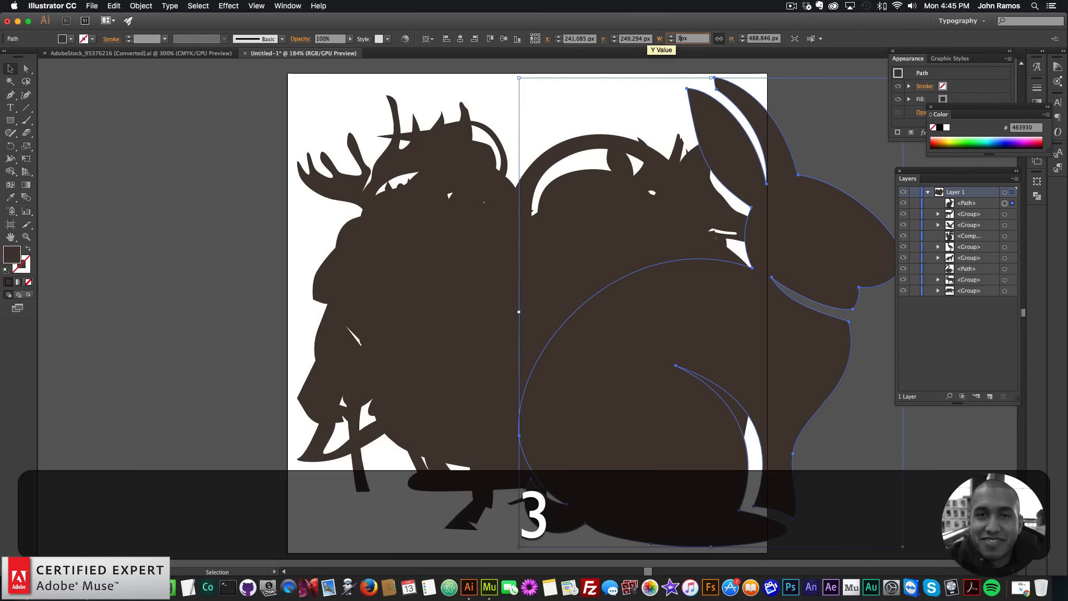
{"action": "key", "text": "Return"}
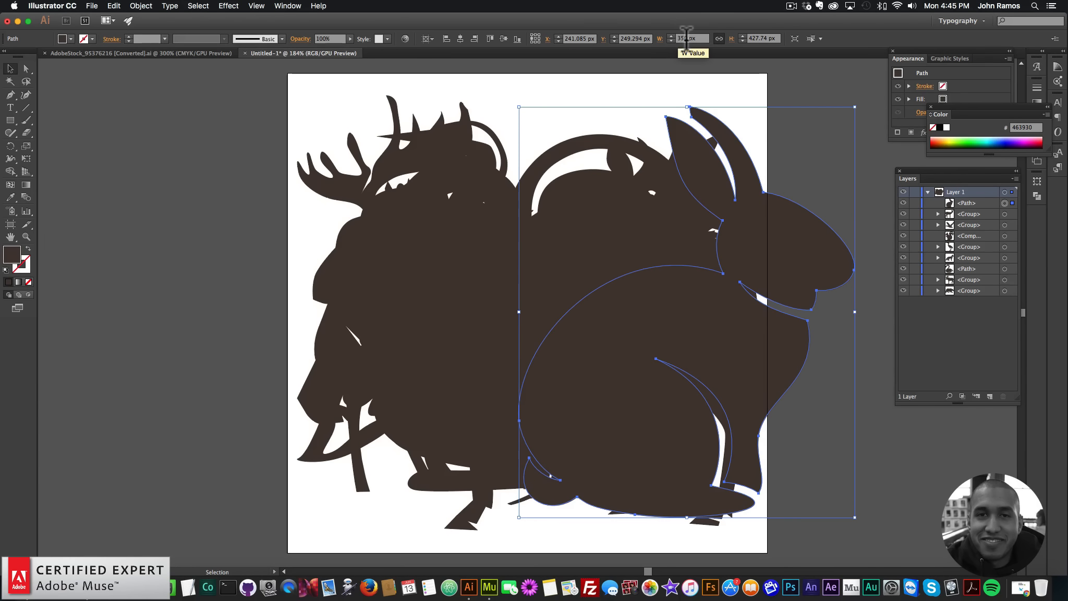
Scale the rabbit proportionally to 300 px wide, centre it horizontally and vertically on the artboard, and deselect it.
{"action": "type", "text": "300"}
{"action": "key", "text": "Return"}
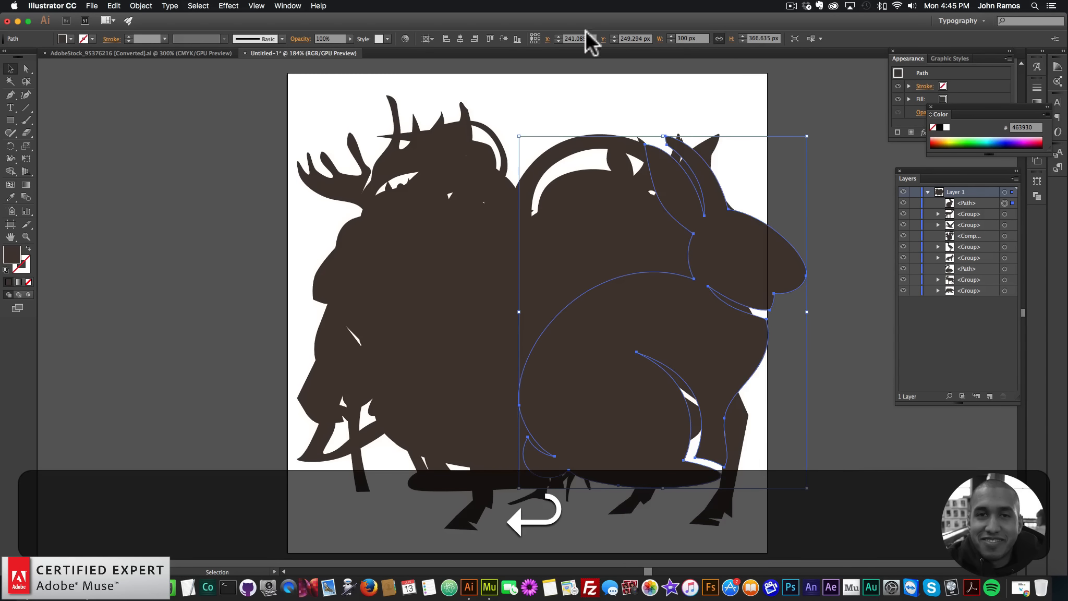
{"action": "left_click", "coordinate": [460, 38]}
{"action": "left_click", "coordinate": [503, 38]}
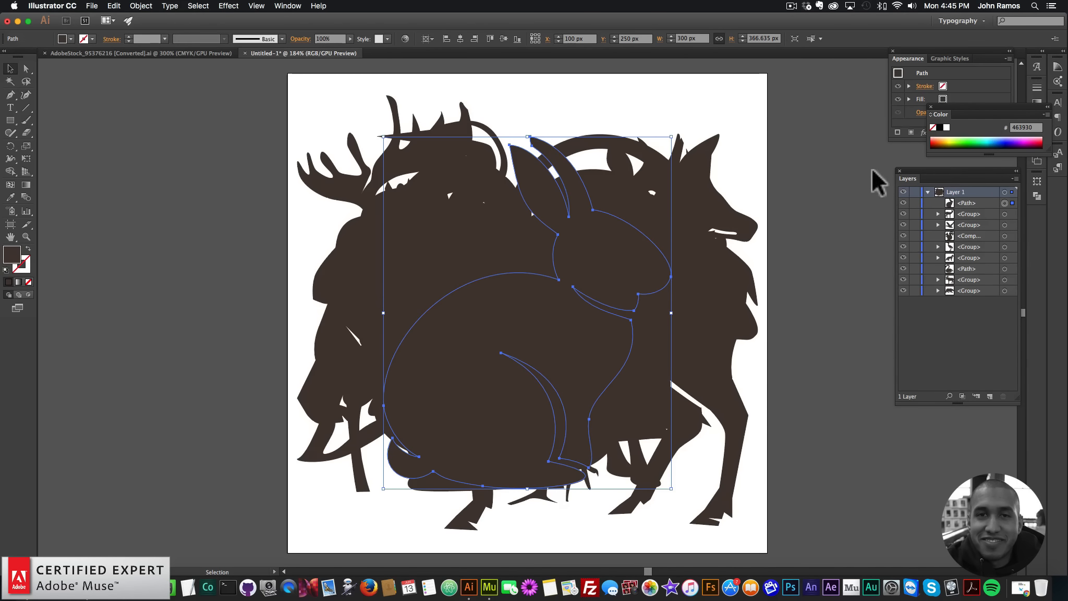
{"action": "left_click", "coordinate": [876, 221]}
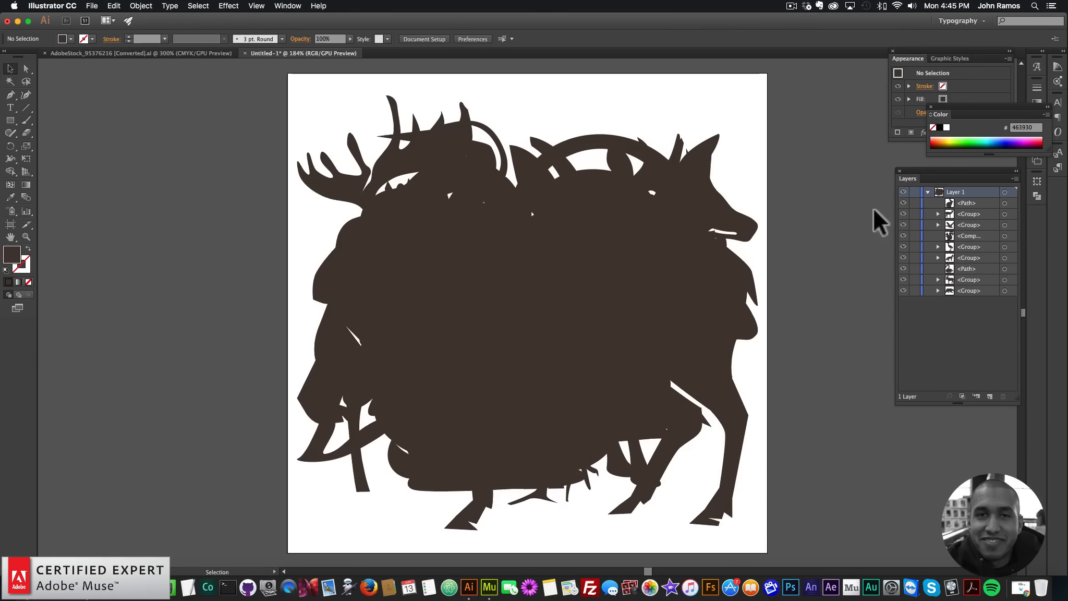
Hide the Layers panel and bring it back into view.
{"action": "left_click", "coordinate": [288, 6]}
{"action": "left_click", "coordinate": [303, 291]}
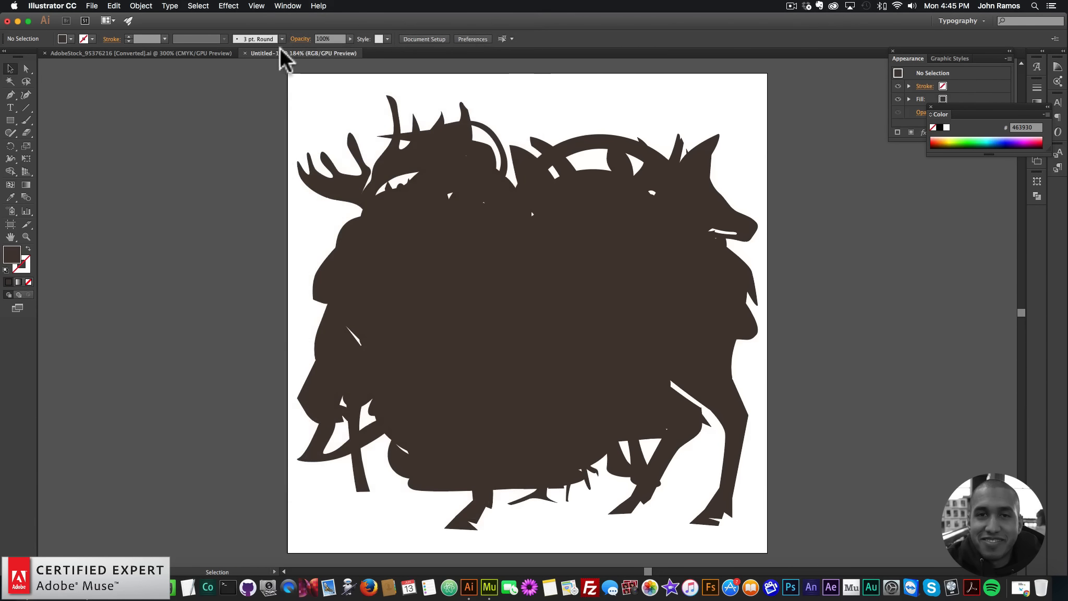
{"action": "left_click", "coordinate": [290, 6]}
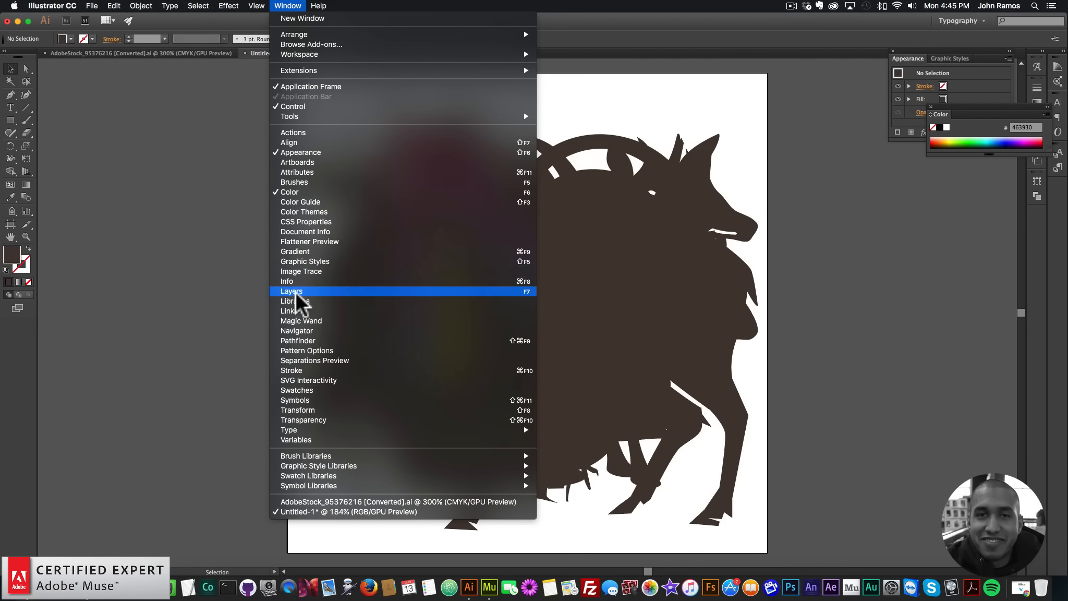
{"action": "left_click", "coordinate": [295, 291]}
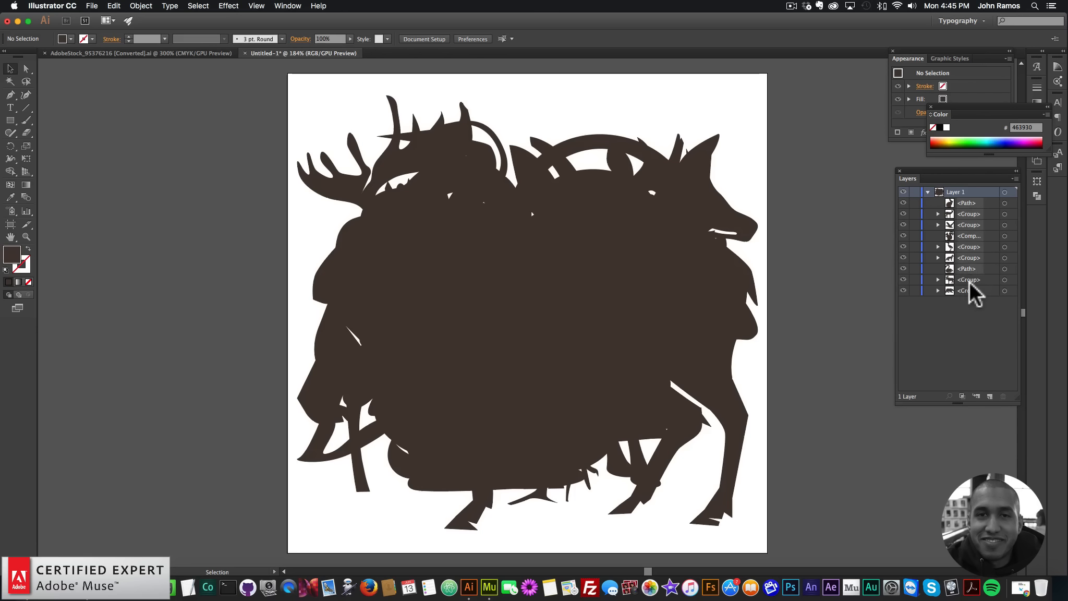
Examine the stacked animal shapes inside Layer 1 one by one to compare paths, groups and compound paths.
{"action": "left_click", "coordinate": [966, 203]}
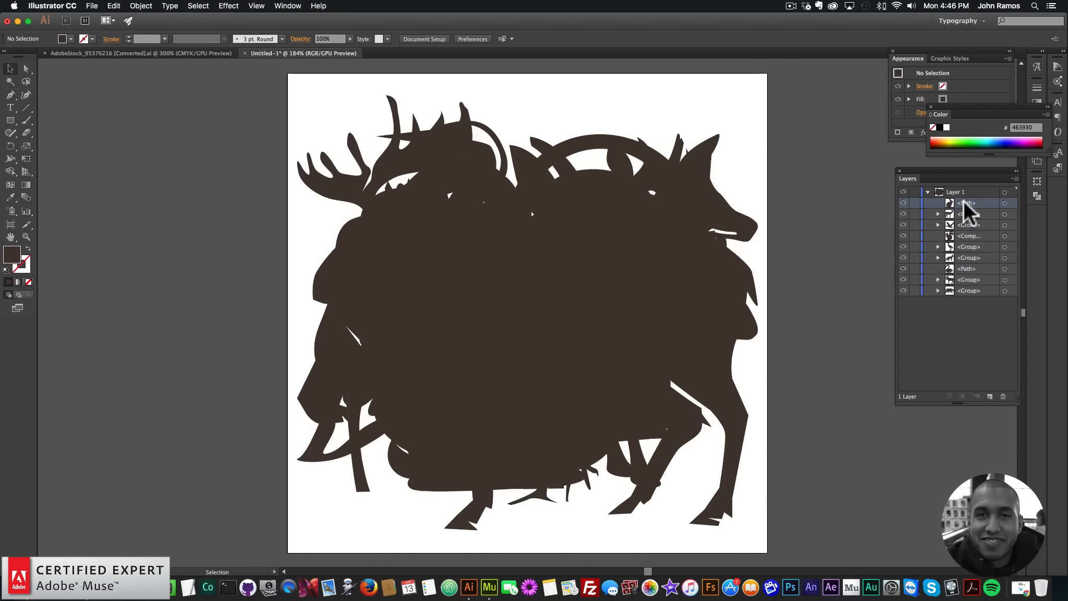
{"action": "left_click", "coordinate": [968, 225]}
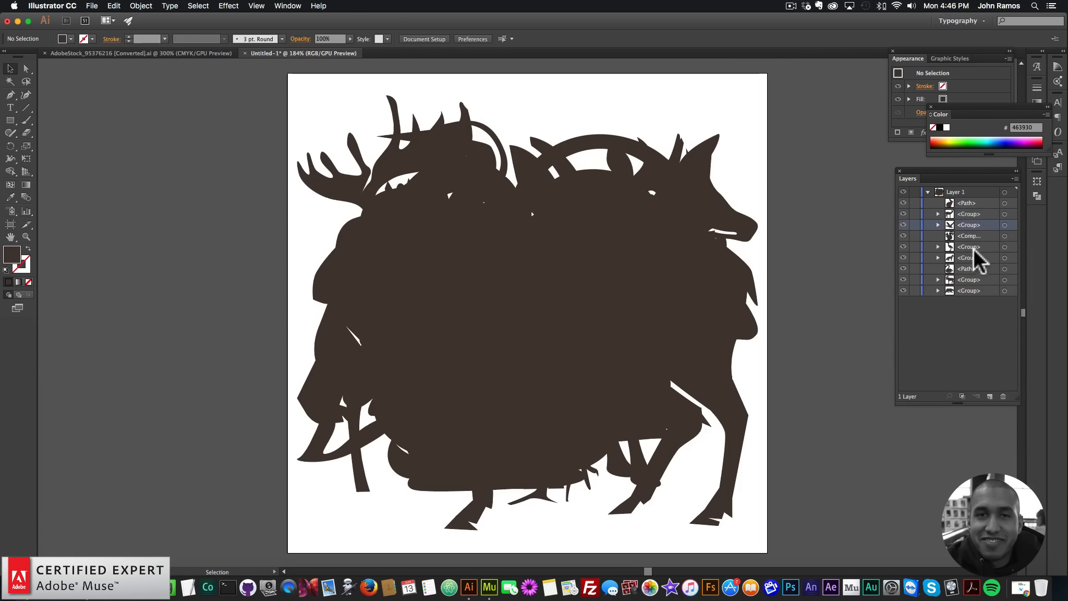
{"action": "left_click", "coordinate": [966, 236]}
{"action": "left_click", "coordinate": [970, 244]}
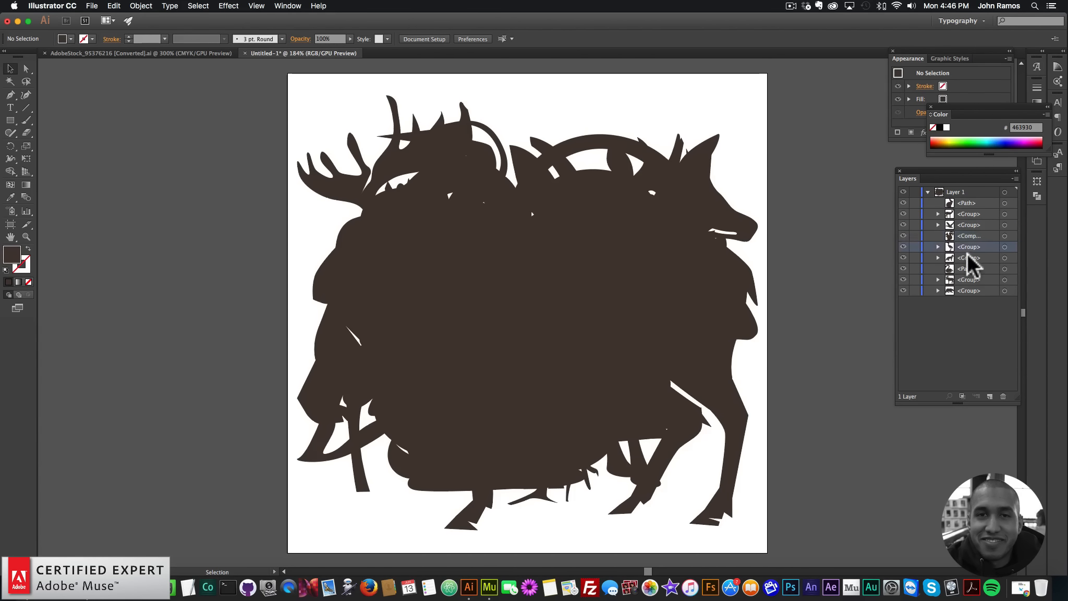
{"action": "left_click", "coordinate": [967, 255]}
{"action": "left_click", "coordinate": [969, 267]}
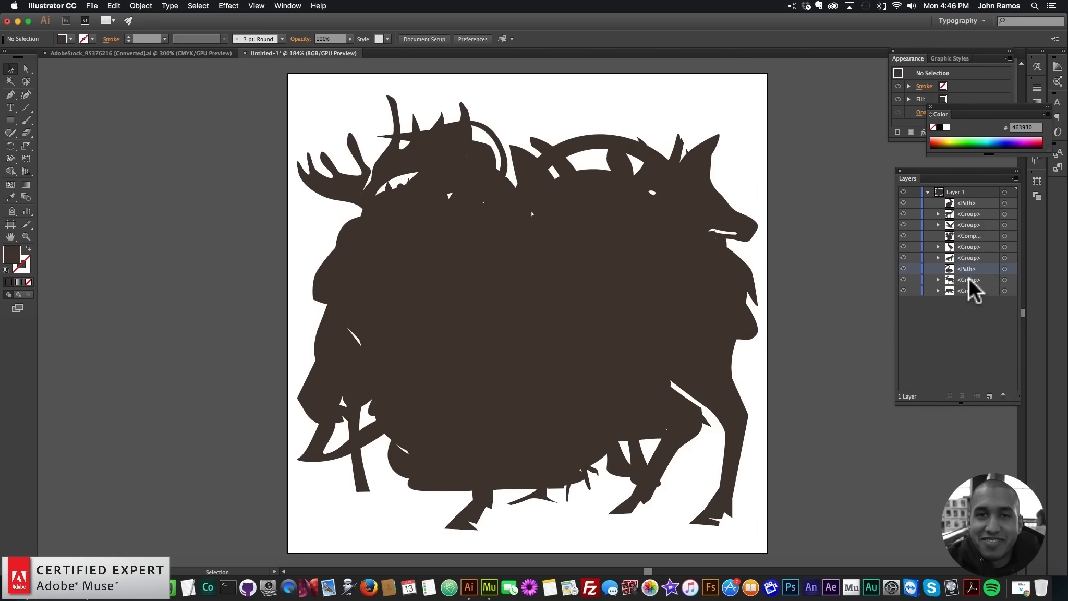
{"action": "left_click", "coordinate": [969, 278]}
{"action": "left_click", "coordinate": [974, 289]}
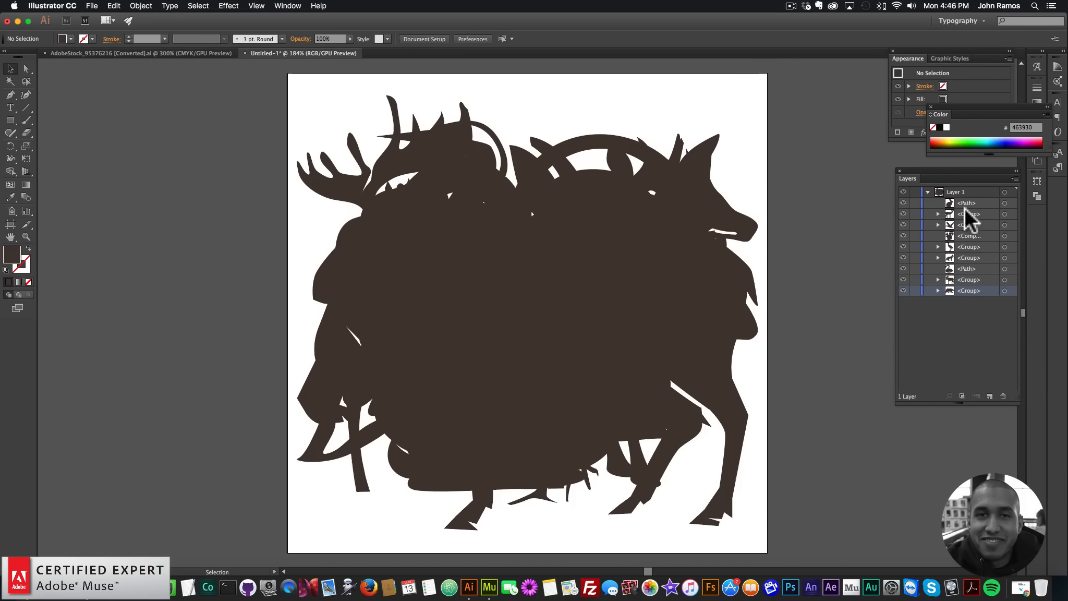
{"action": "left_click", "coordinate": [970, 258]}
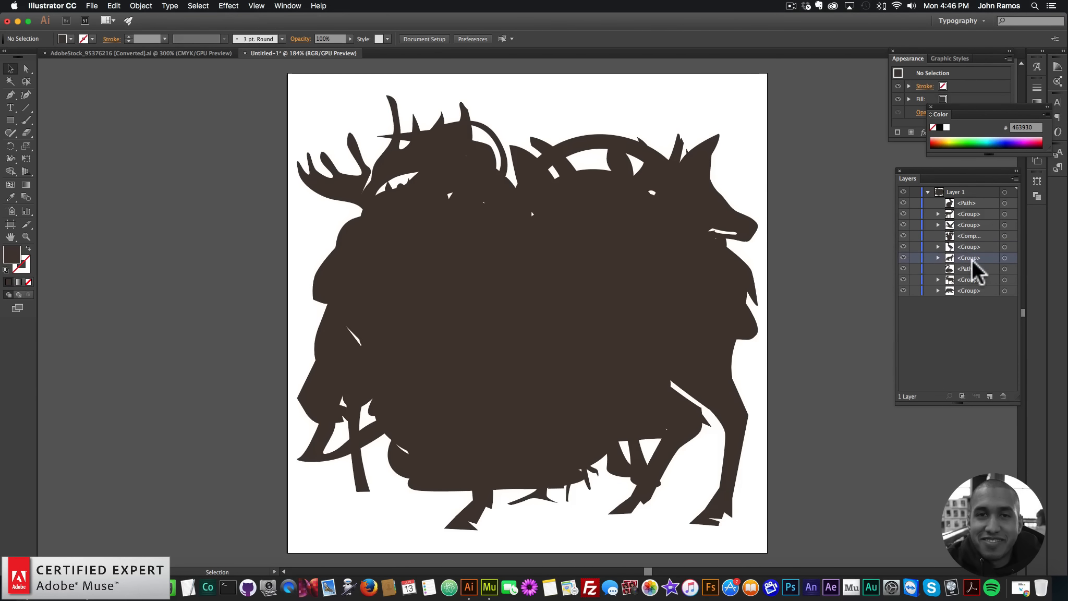
{"action": "left_click", "coordinate": [971, 291]}
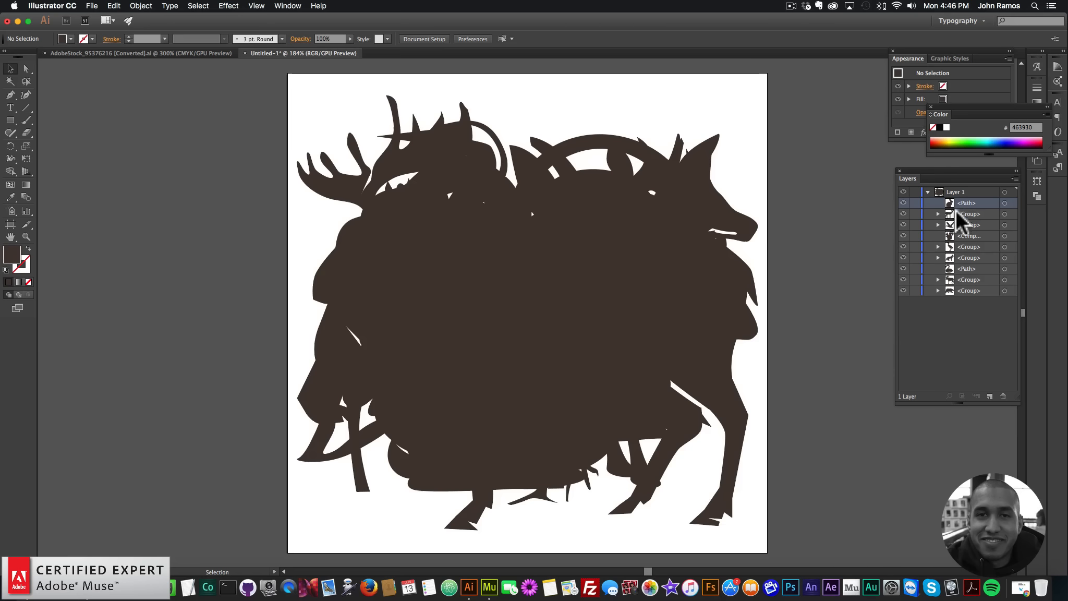
Expand the spotted deer group in Layer 1, check its separate parts, and collapse it again.
{"action": "left_click", "coordinate": [962, 214]}
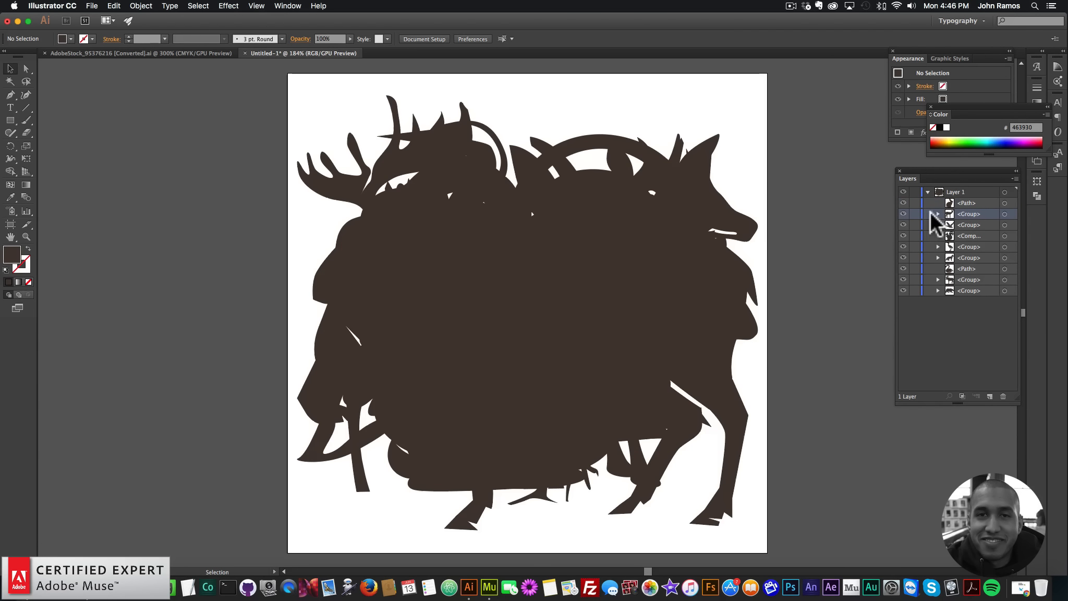
{"action": "left_click", "coordinate": [938, 214]}
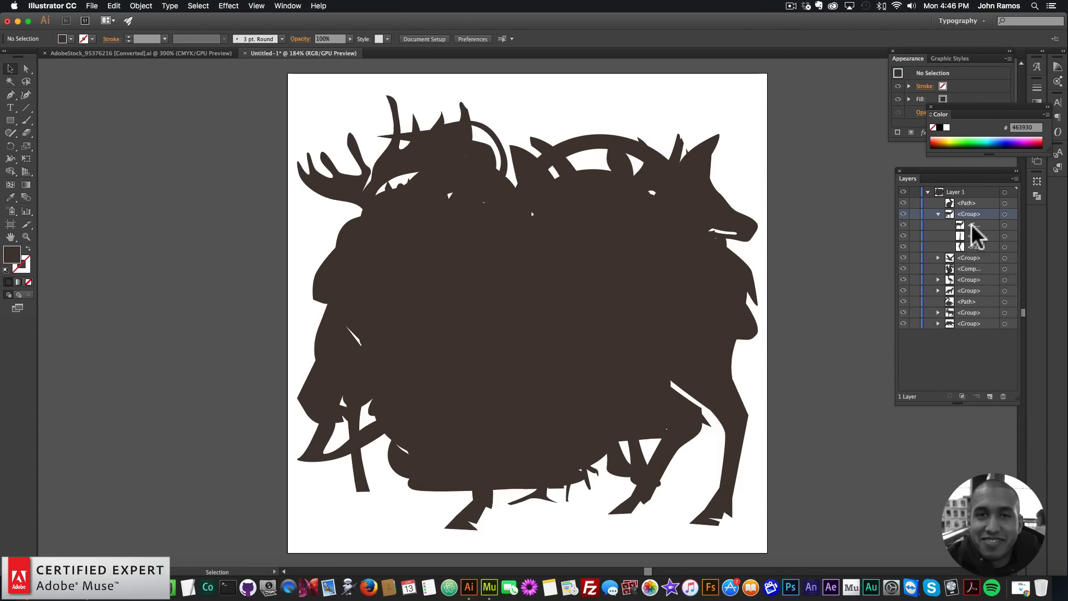
{"action": "left_click", "coordinate": [976, 235]}
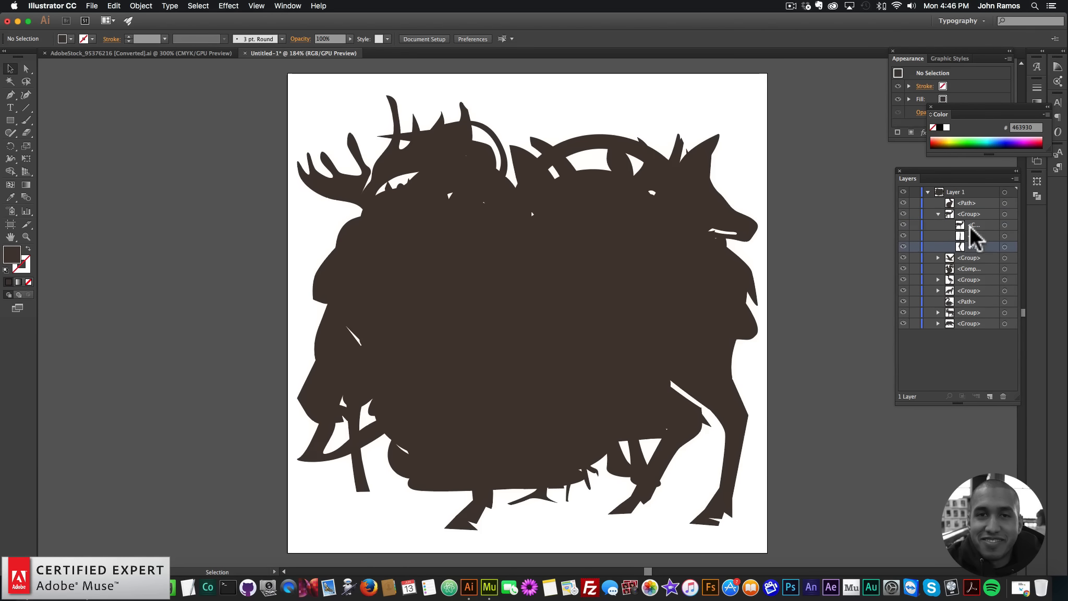
{"action": "left_click", "coordinate": [938, 214]}
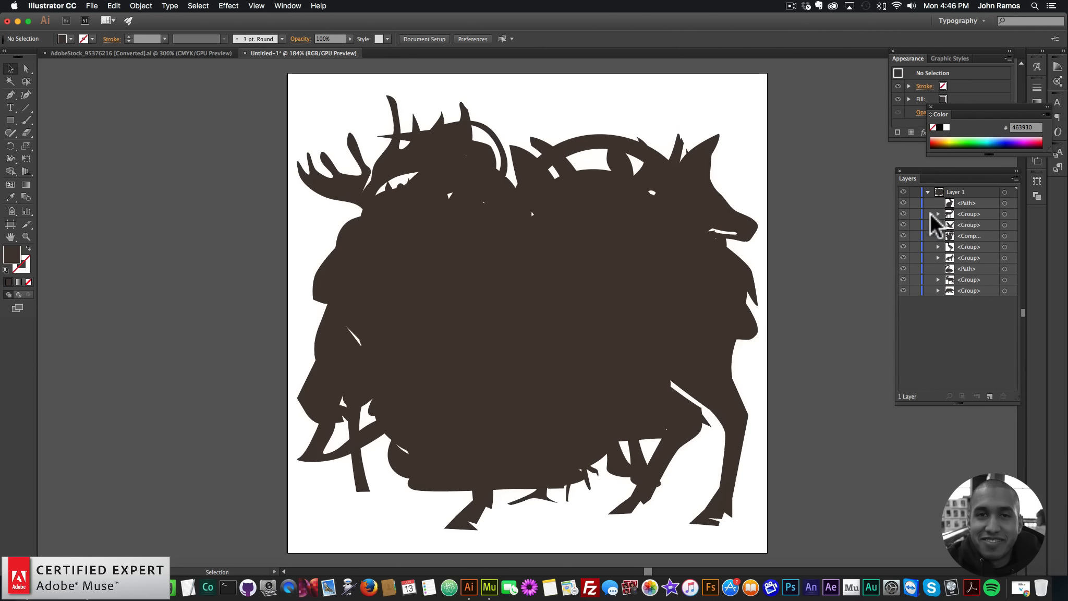
Select the spotted deer group in Layer 1 and make it a compound path.
{"action": "left_click", "coordinate": [966, 213]}
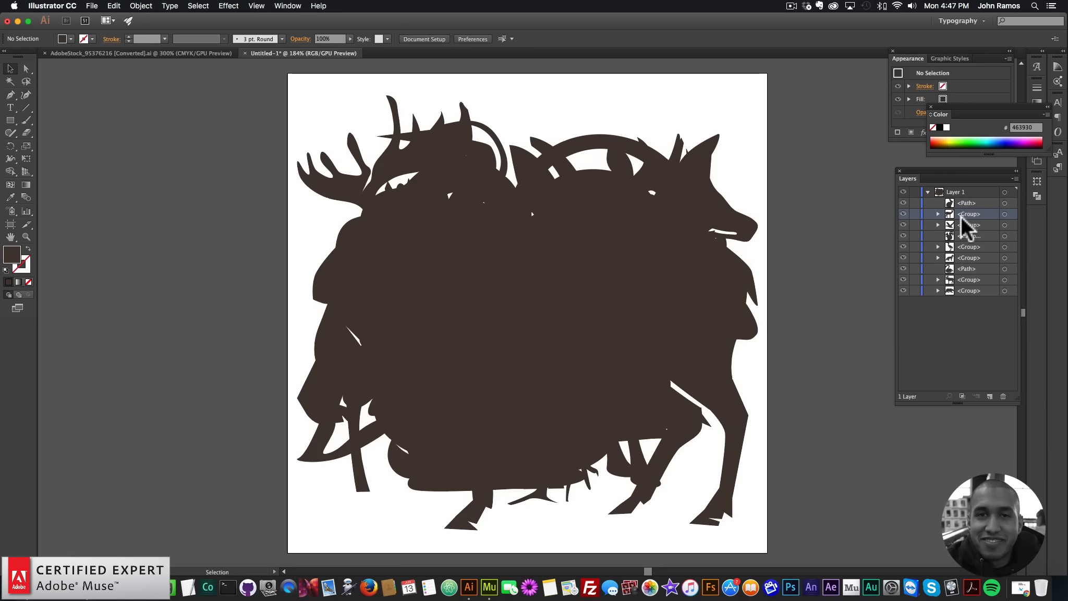
{"action": "left_click", "coordinate": [1005, 215]}
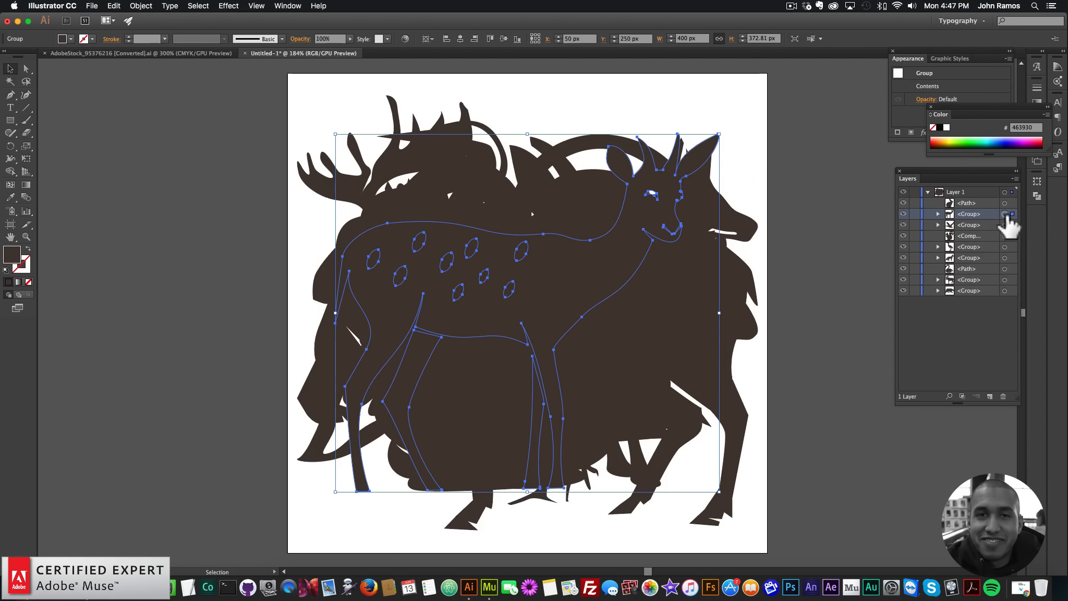
{"action": "left_click", "coordinate": [141, 6]}
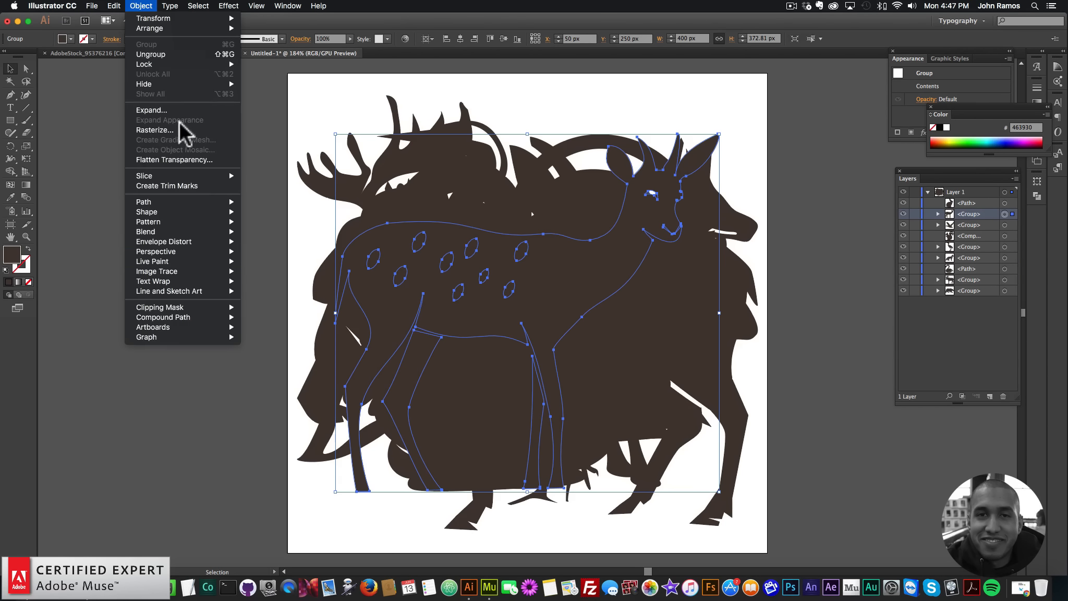
{"action": "mouse_move", "coordinate": [180, 318]}
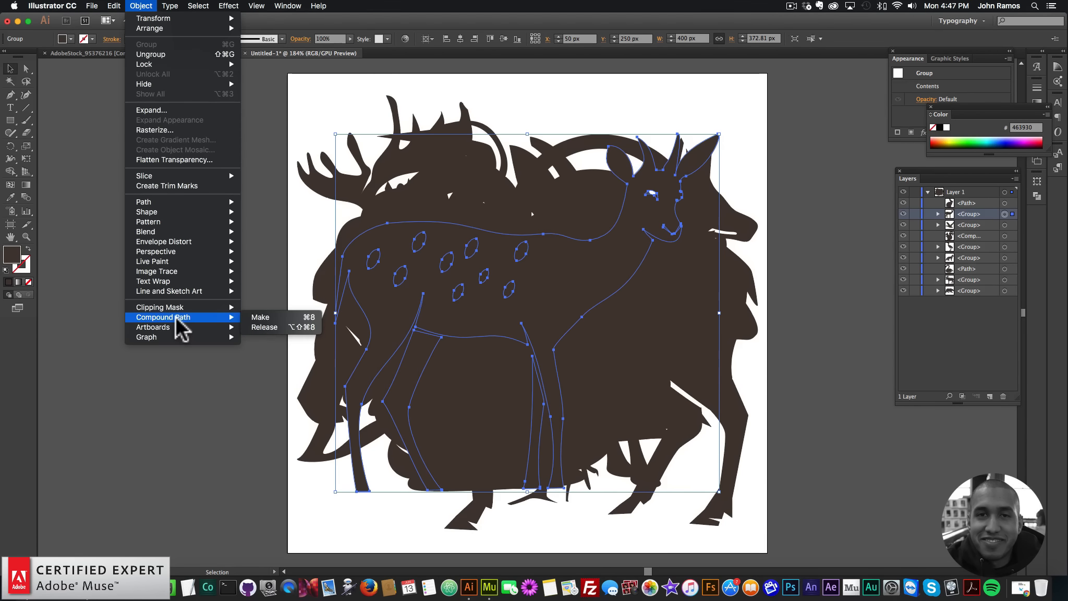
{"action": "left_click", "coordinate": [261, 317]}
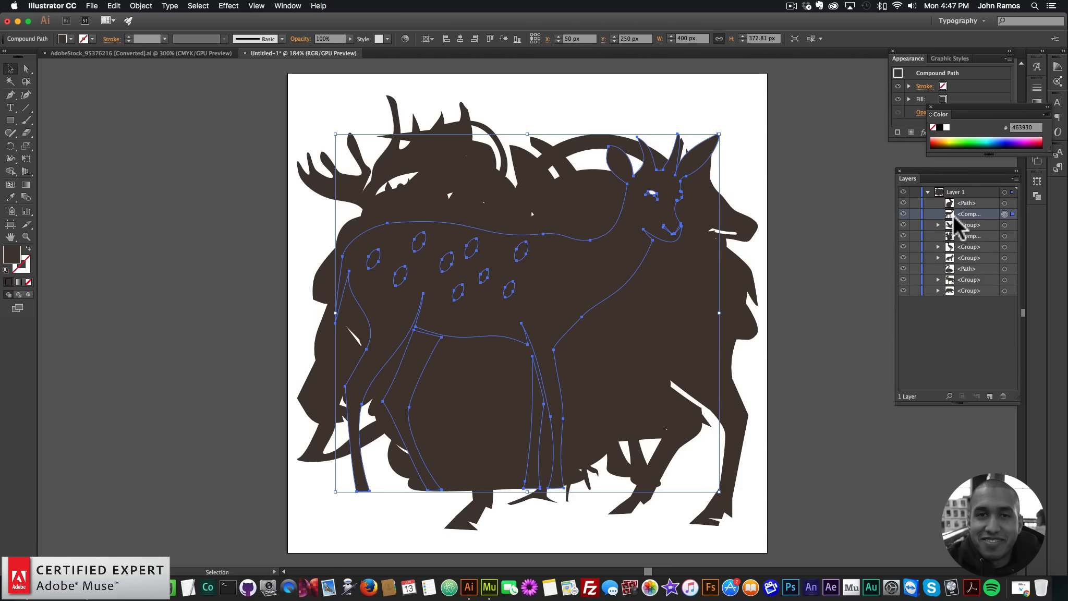
Select the flying bird group in Layer 1 and convert it into a compound path.
{"action": "left_click", "coordinate": [1005, 225]}
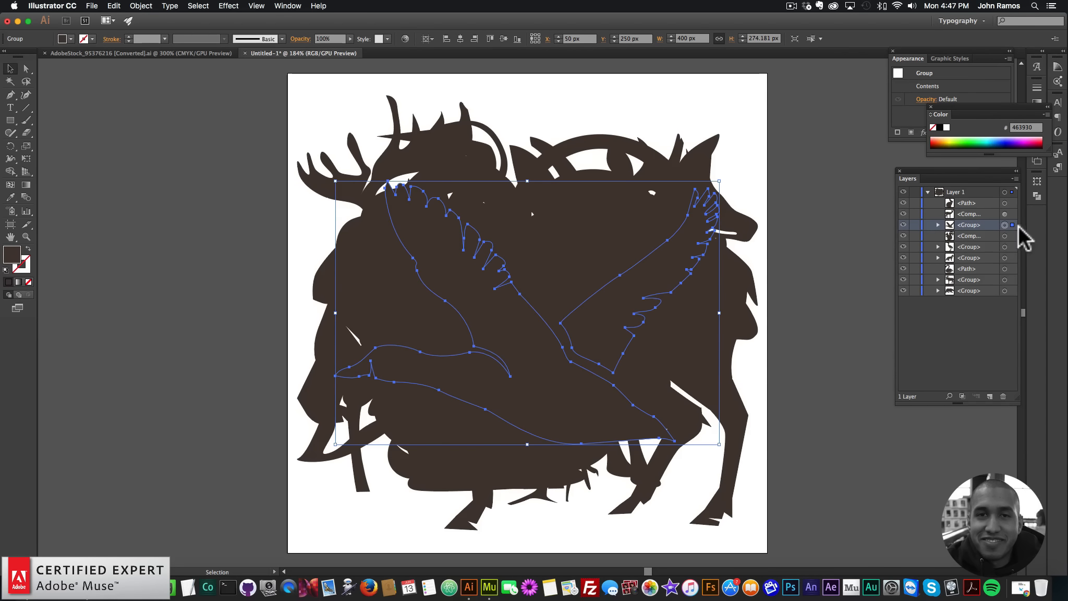
{"action": "left_click", "coordinate": [141, 5]}
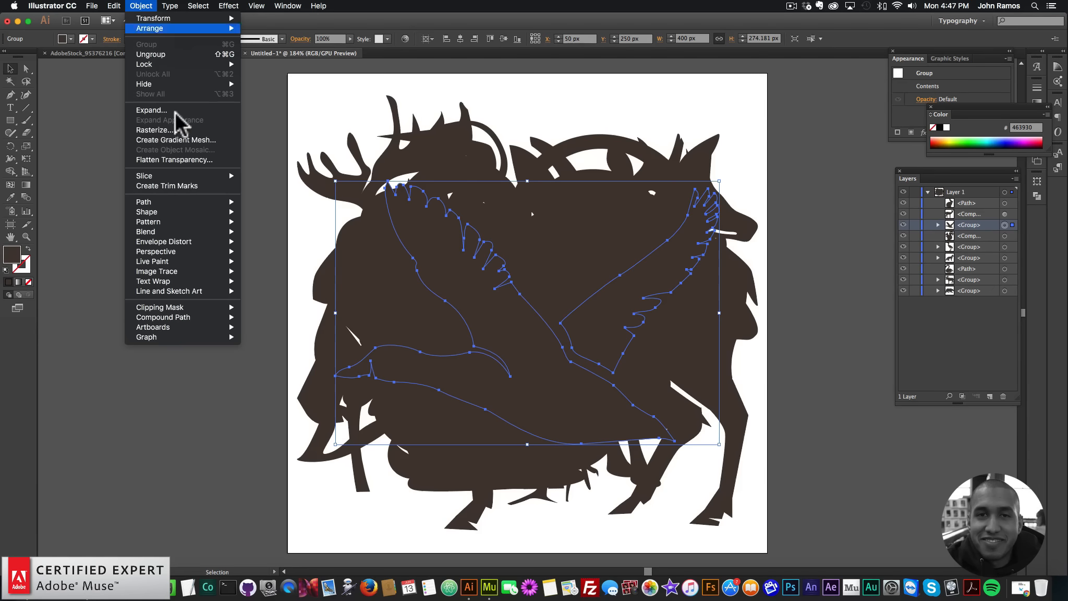
{"action": "mouse_move", "coordinate": [191, 317]}
{"action": "left_click", "coordinate": [310, 315]}
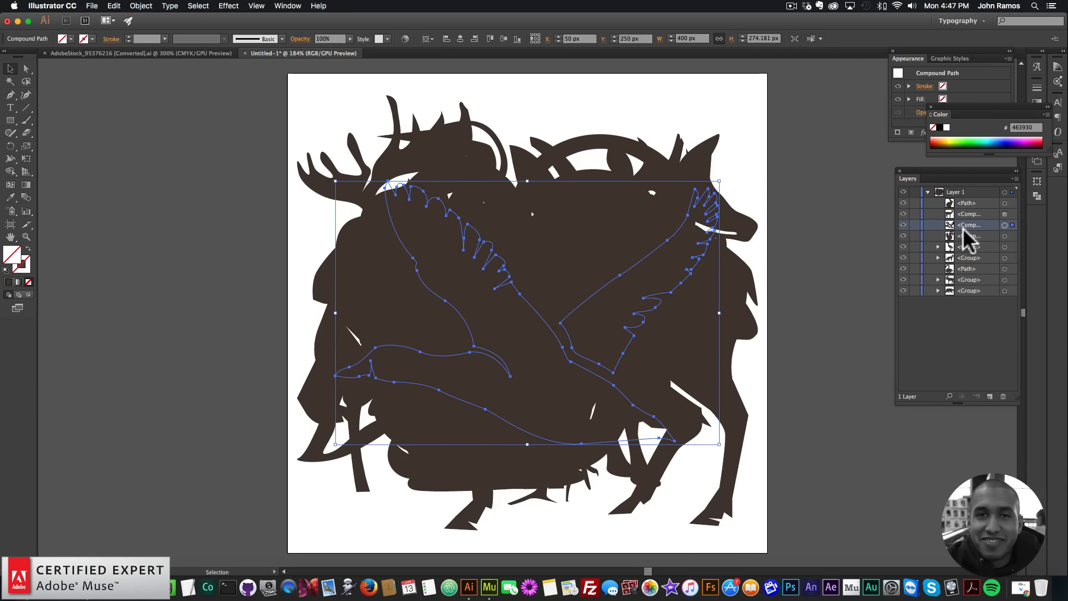
{"action": "left_click", "coordinate": [965, 246]}
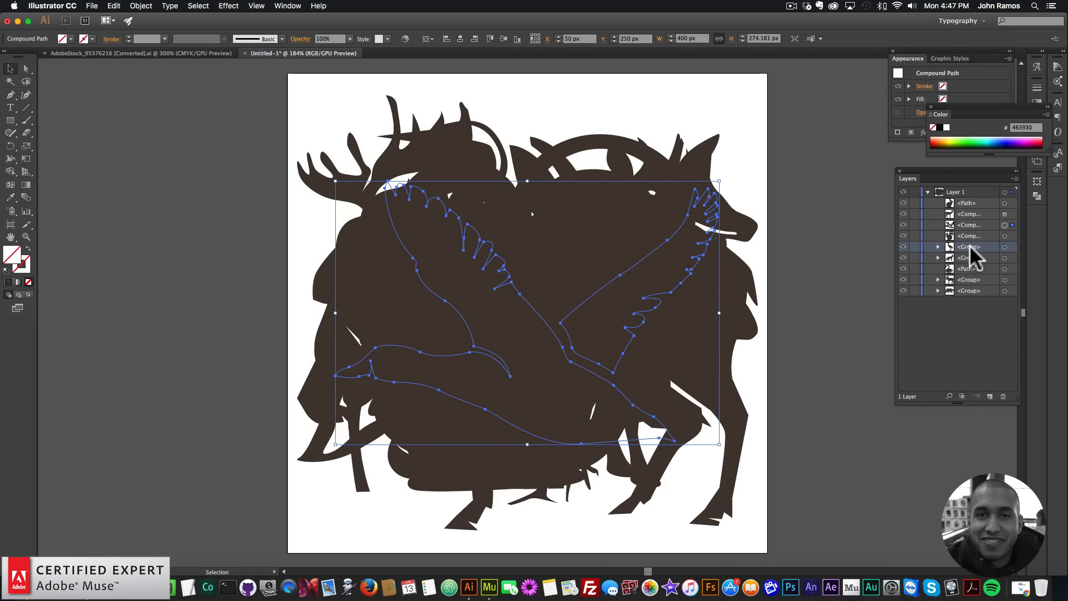
{"action": "left_click", "coordinate": [142, 7]}
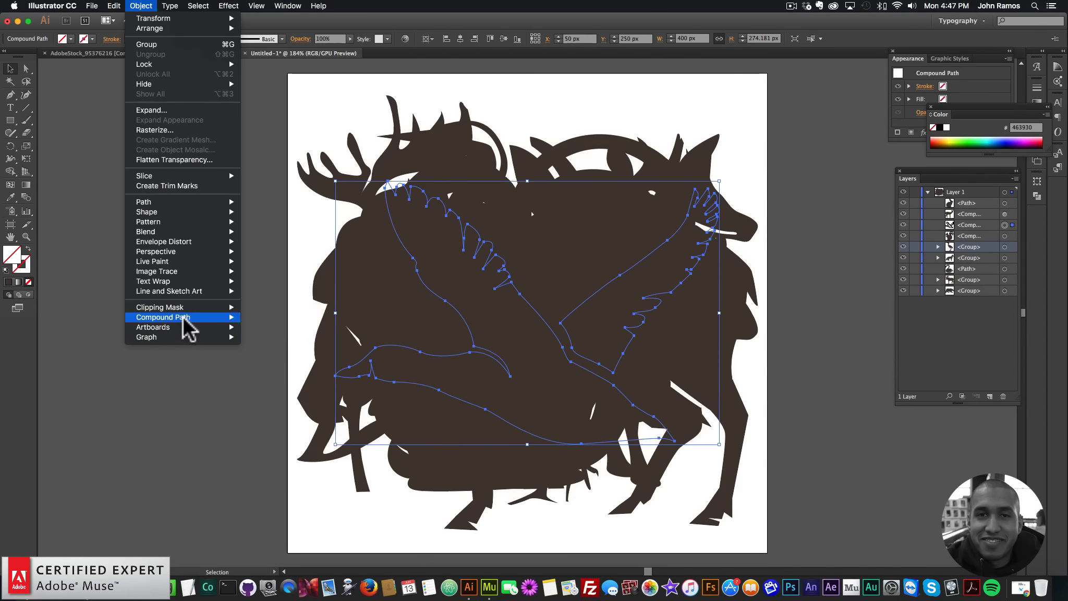
{"action": "mouse_move", "coordinate": [184, 317]}
{"action": "left_click", "coordinate": [261, 317]}
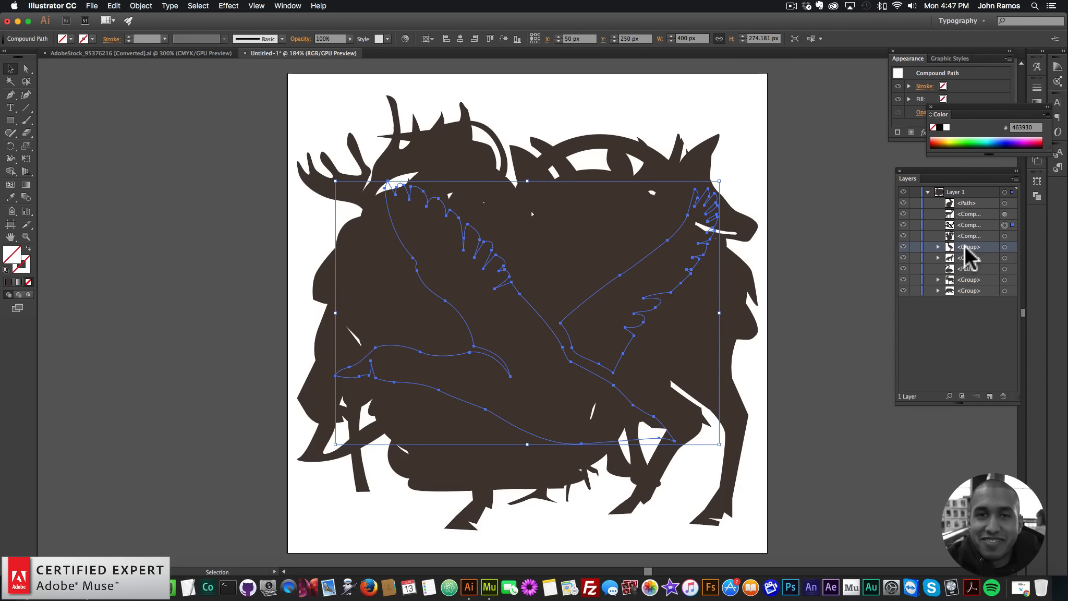
Select the heron group in Layer 1 and convert it into a compound path.
{"action": "left_click", "coordinate": [1004, 247]}
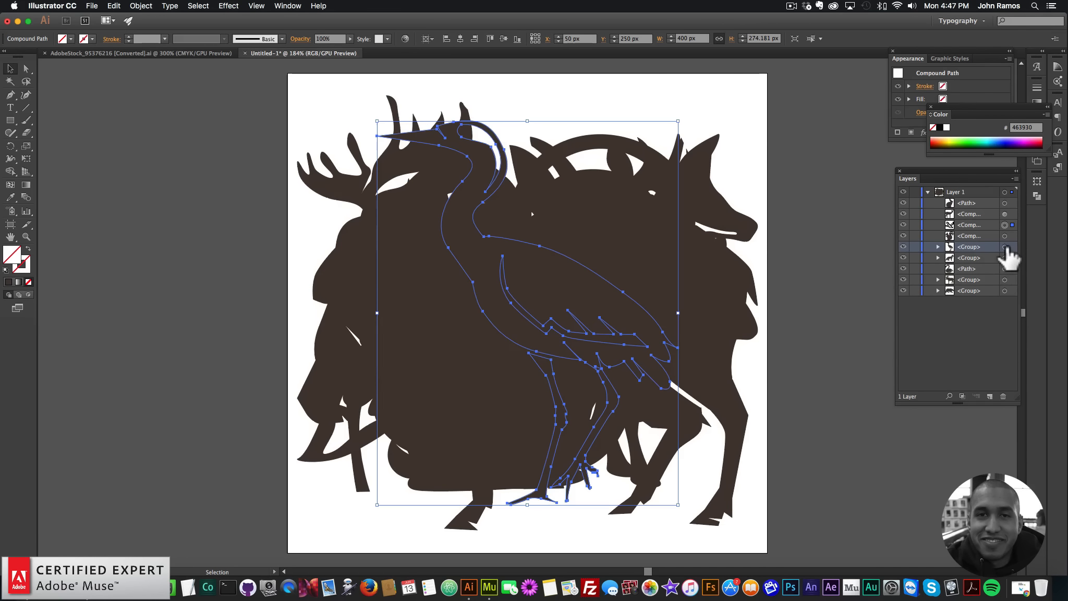
{"action": "left_click", "coordinate": [146, 6]}
{"action": "mouse_move", "coordinate": [188, 317]}
{"action": "left_click", "coordinate": [258, 318]}
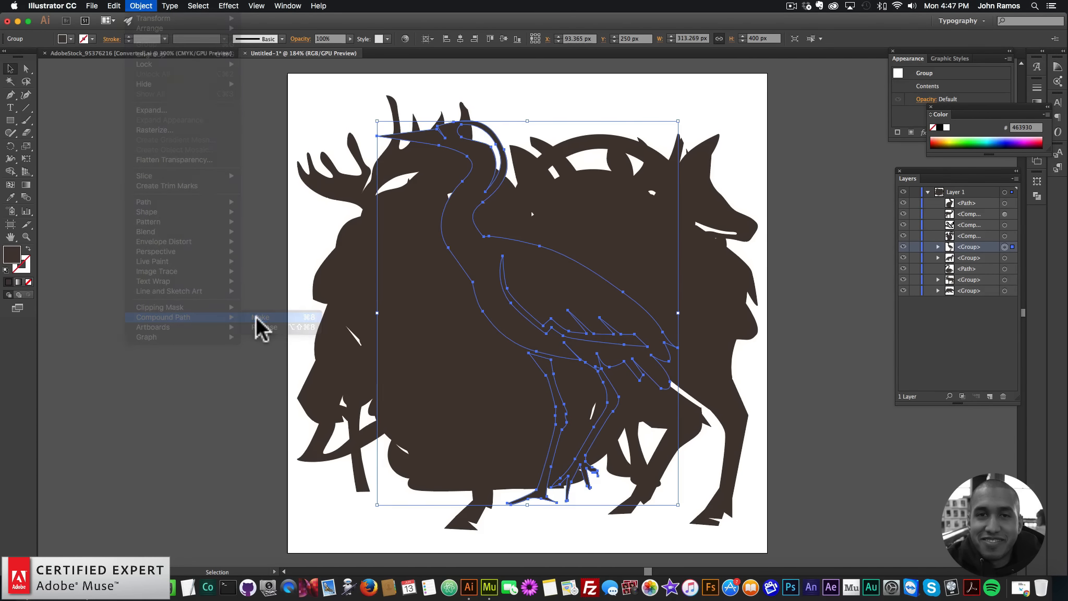
Select the fox group in Layer 1 and convert it into a compound path.
{"action": "left_click", "coordinate": [953, 258]}
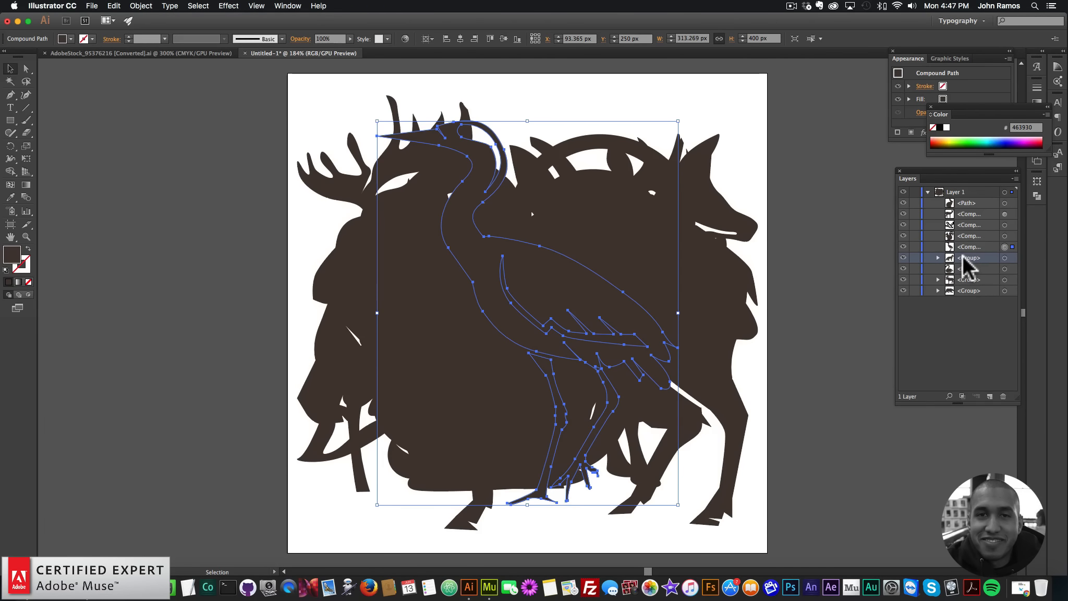
{"action": "left_click", "coordinate": [1004, 258]}
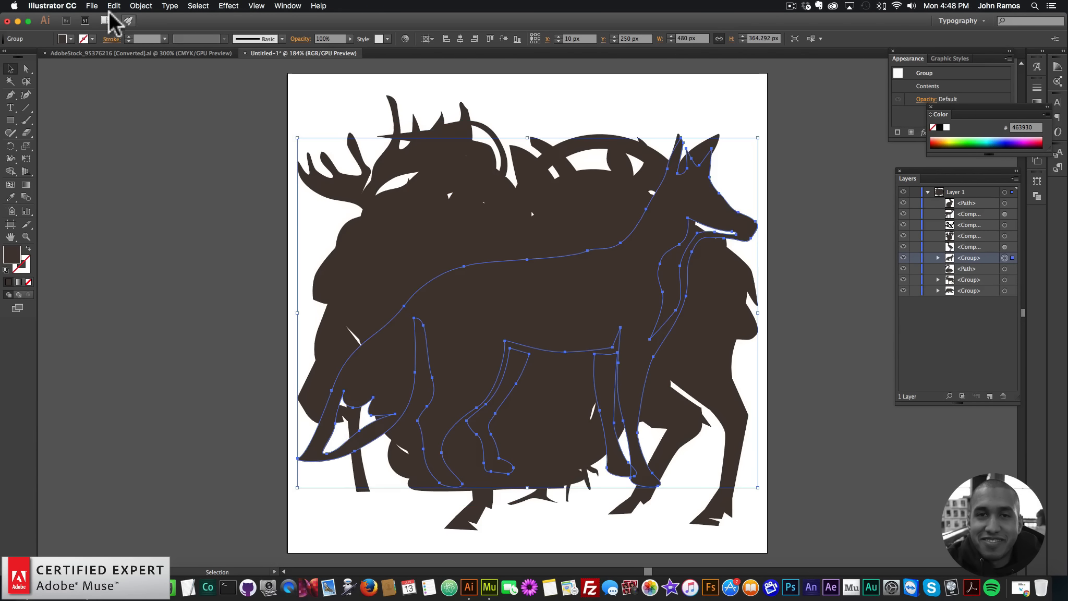
{"action": "left_click", "coordinate": [141, 6]}
{"action": "mouse_move", "coordinate": [198, 317]}
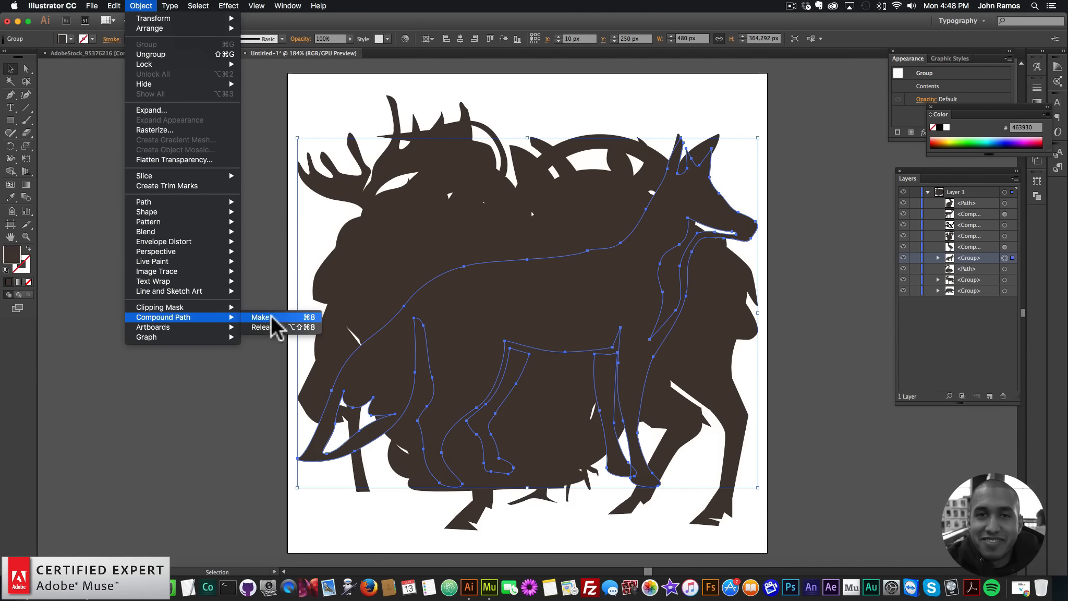
{"action": "left_click", "coordinate": [273, 319]}
Select the moose group in Layer 1 and convert it into a compound path.
{"action": "left_click", "coordinate": [970, 279]}
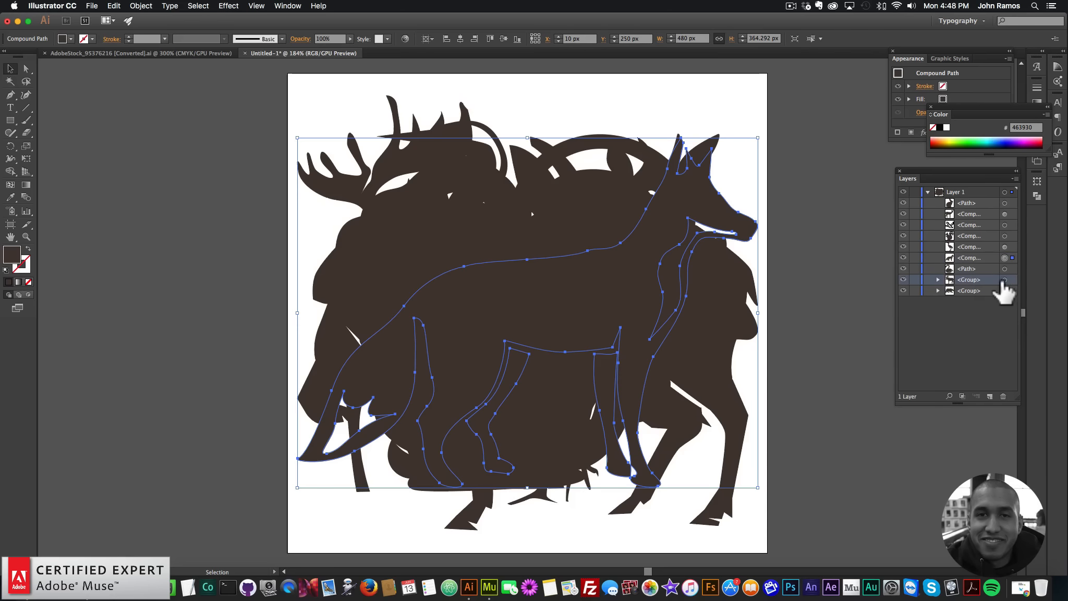
{"action": "left_click", "coordinate": [1004, 280]}
{"action": "left_click", "coordinate": [146, 6]}
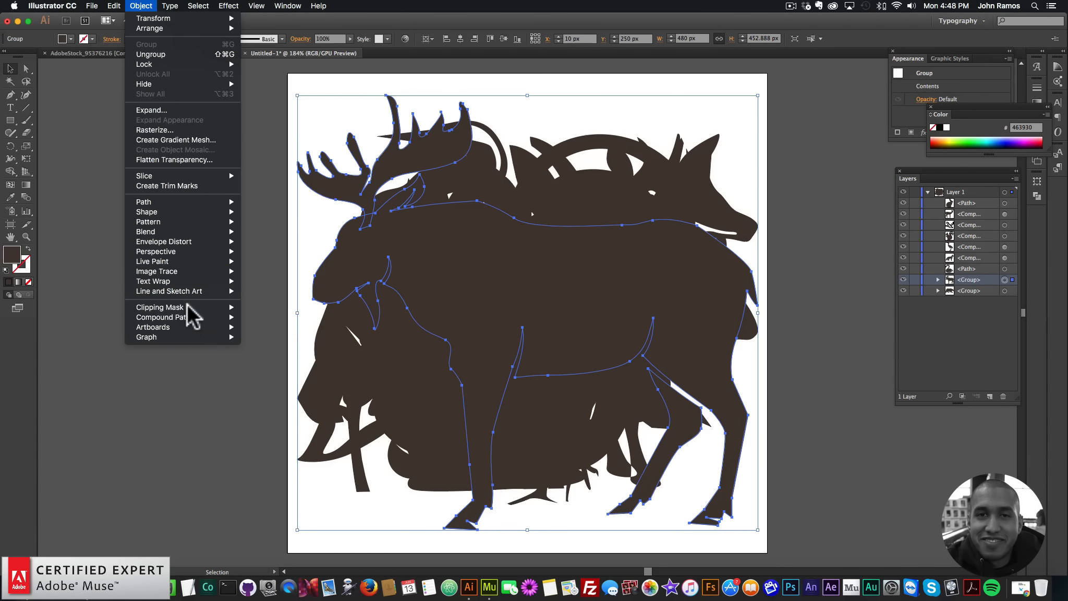
{"action": "mouse_move", "coordinate": [199, 317]}
{"action": "left_click", "coordinate": [270, 319]}
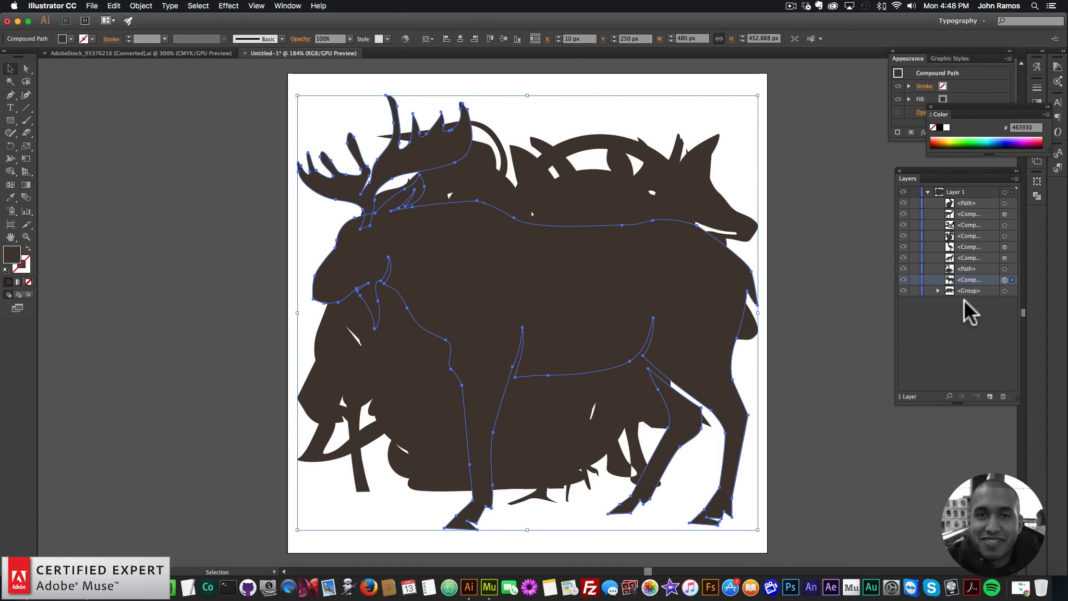
Select the bear group in Layer 1 and convert it into a compound path.
{"action": "left_click", "coordinate": [1005, 291]}
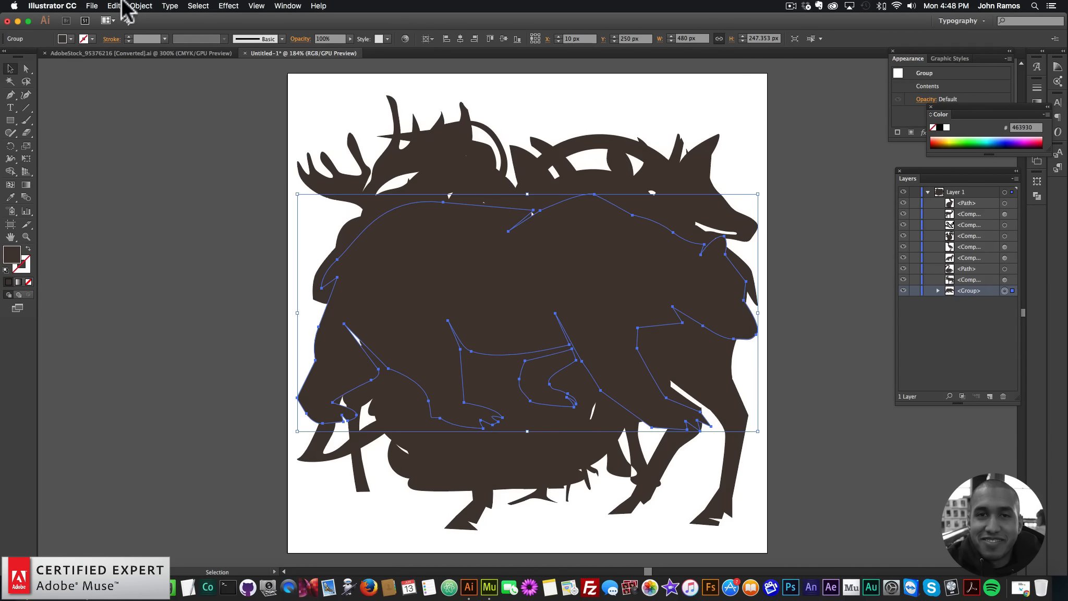
{"action": "left_click", "coordinate": [136, 6]}
{"action": "mouse_move", "coordinate": [196, 316]}
{"action": "left_click", "coordinate": [257, 320]}
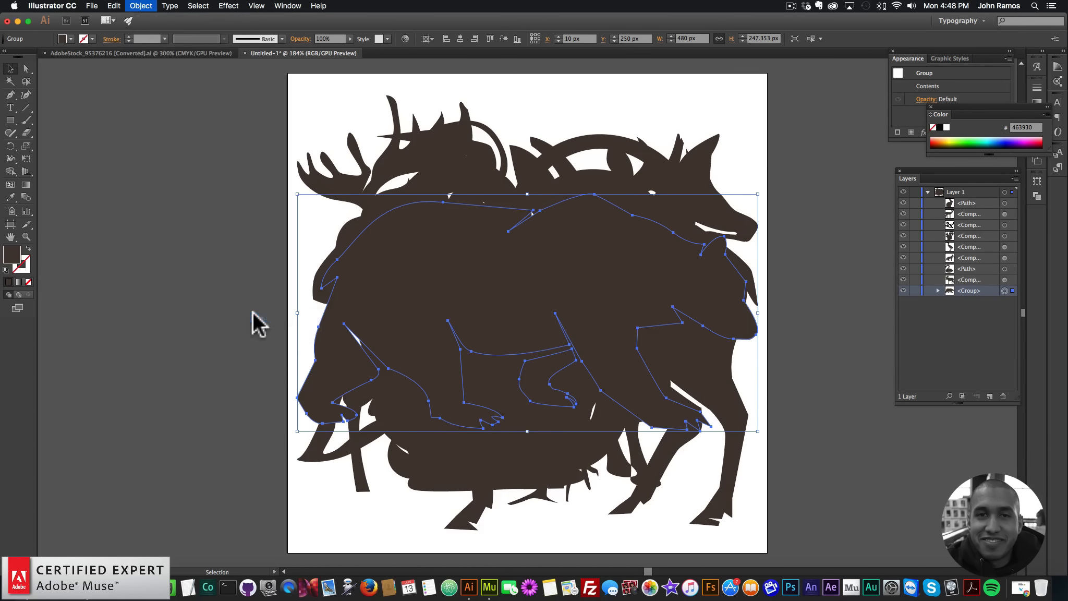
Nudge the flying bird 110 px to the left, then centre it horizontally on the artboard again and deselect it.
{"action": "left_click", "coordinate": [1005, 225]}
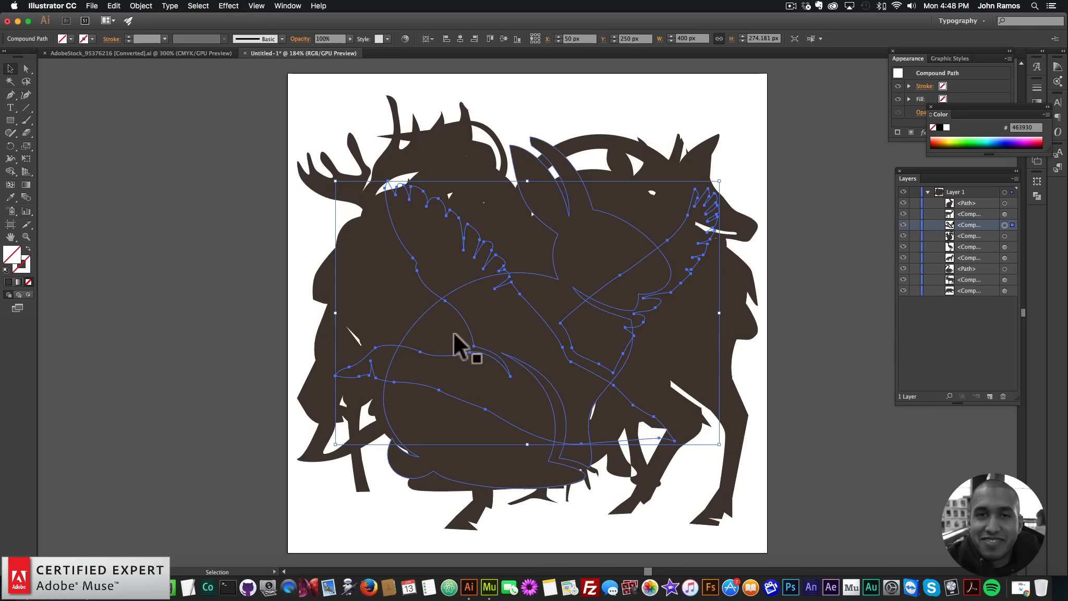
{"action": "key", "text": "shift"}
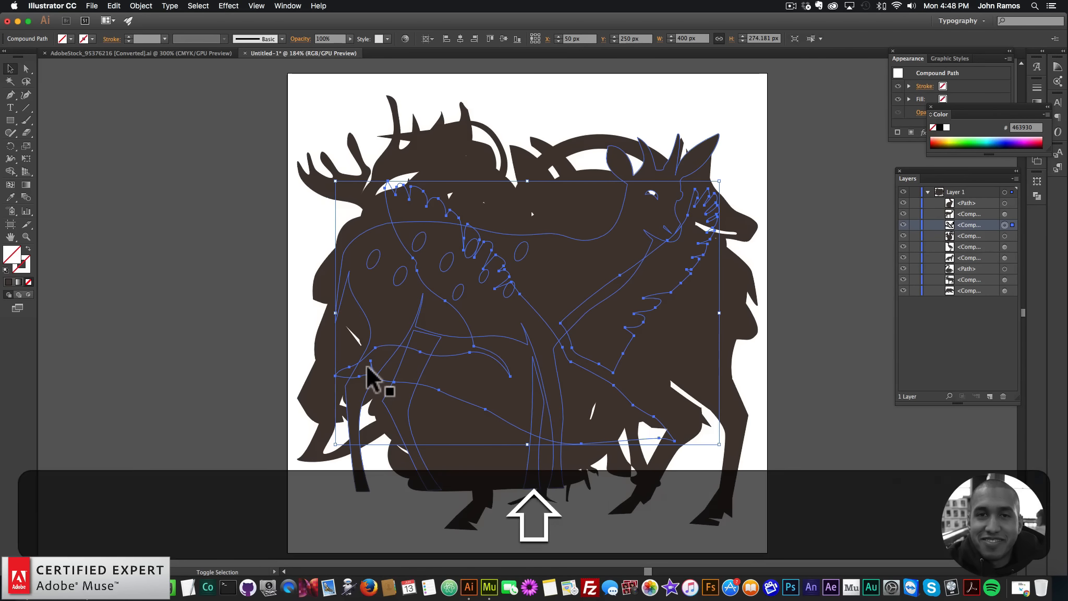
{"action": "key", "text": "shift+Left"}
{"action": "key", "text": "shift+Left"}
{"action": "key", "text": "shift+Left"}
{"action": "key", "text": "shift+Left"}
{"action": "key", "text": "shift+Left"}
{"action": "key", "text": "shift+Left"}
{"action": "key", "text": "shift+Left"}
{"action": "key", "text": "shift+Left"}
{"action": "key", "text": "shift+Left"}
{"action": "key", "text": "shift+Left"}
{"action": "key", "text": "shift+Left"}
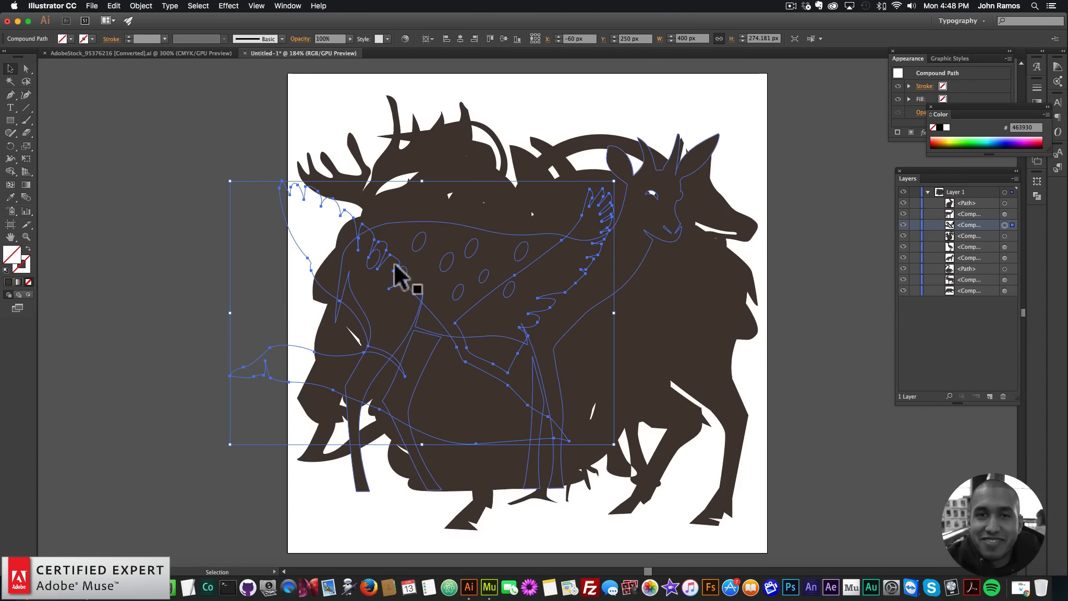
{"action": "left_click", "coordinate": [460, 38]}
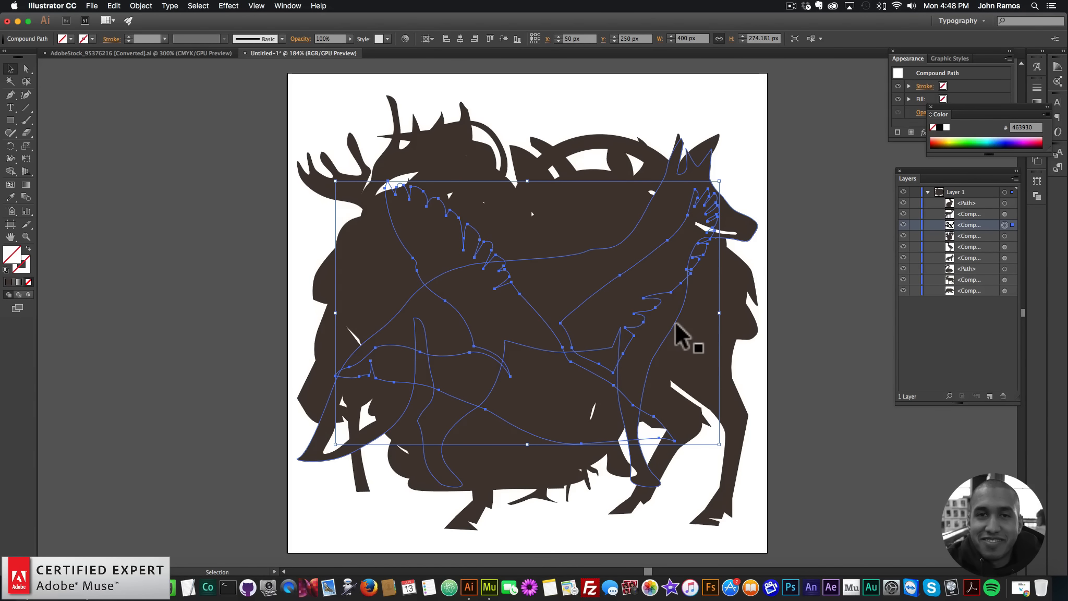
{"action": "left_click", "coordinate": [286, 114]}
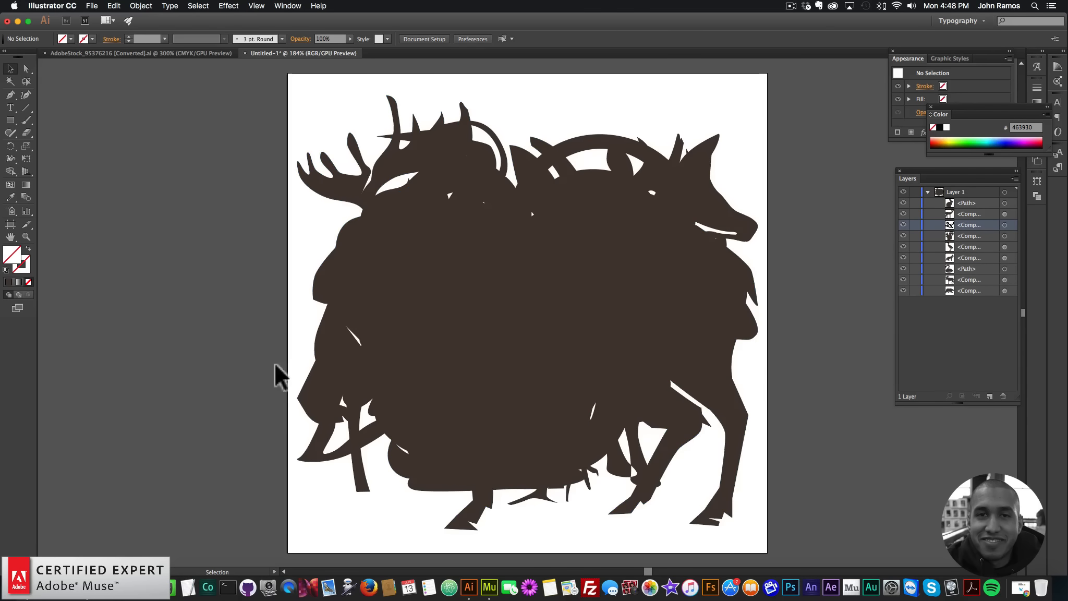
Compare the original animal sheet in AdobeStock_95376216 [Converted].ai with the stacked shapes in Untitled-1.
{"action": "left_click", "coordinate": [162, 53]}
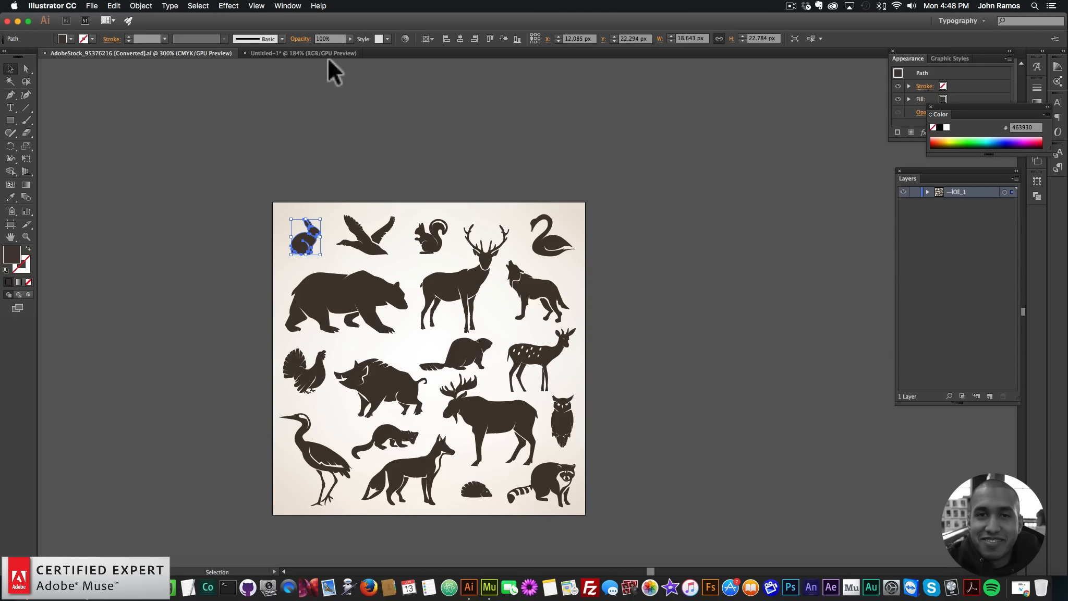
{"action": "left_click", "coordinate": [310, 54]}
{"action": "left_click", "coordinate": [165, 52]}
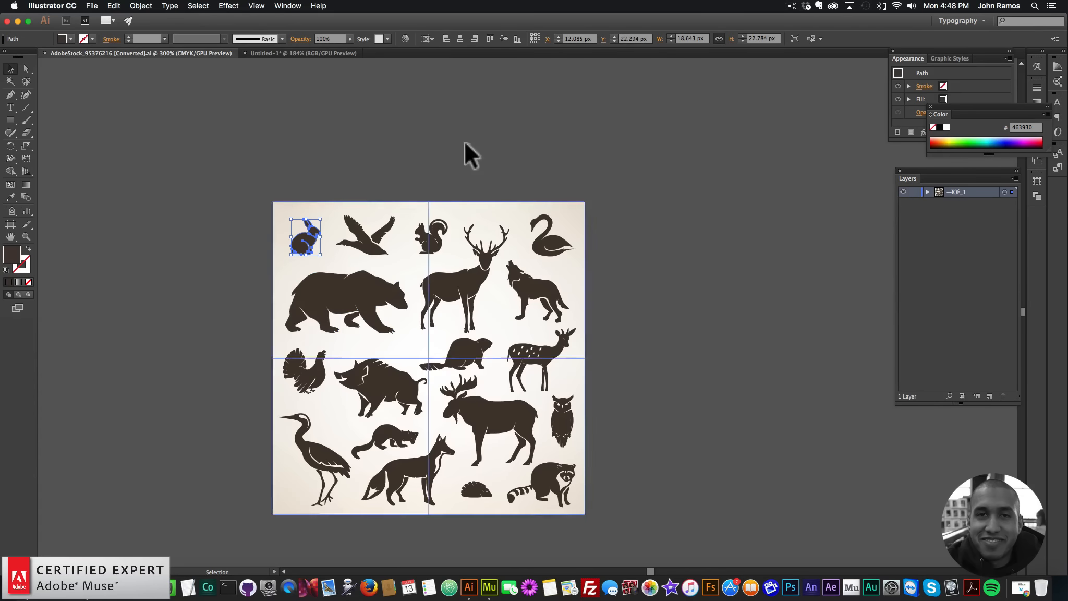
{"action": "left_click", "coordinate": [292, 52]}
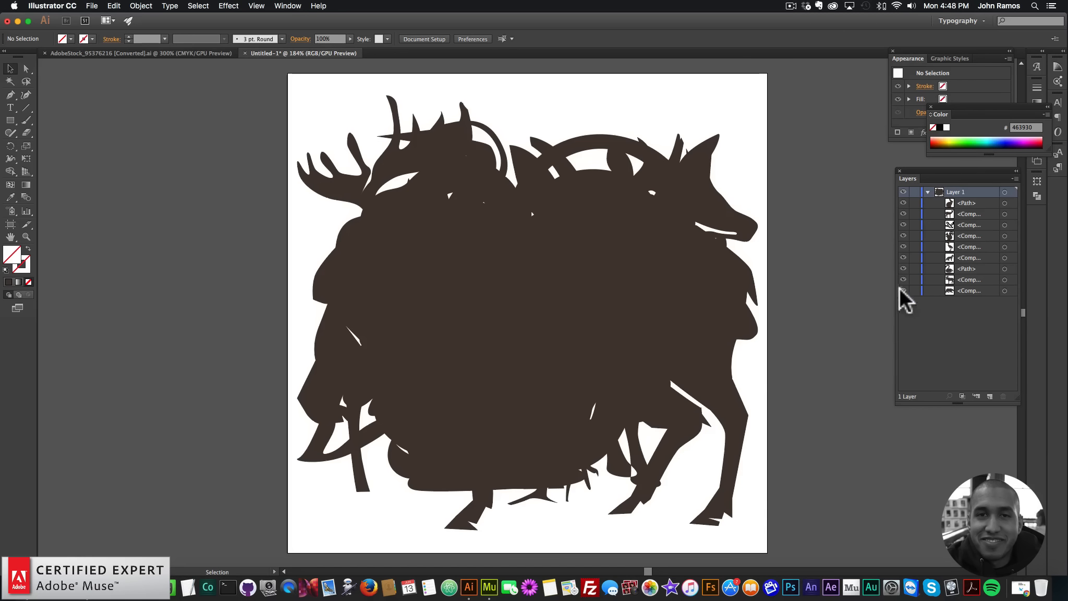
Rename the bear compound path in Layer 1 as morph1 and the moose compound path as morph2.
{"action": "left_click", "coordinate": [971, 292]}
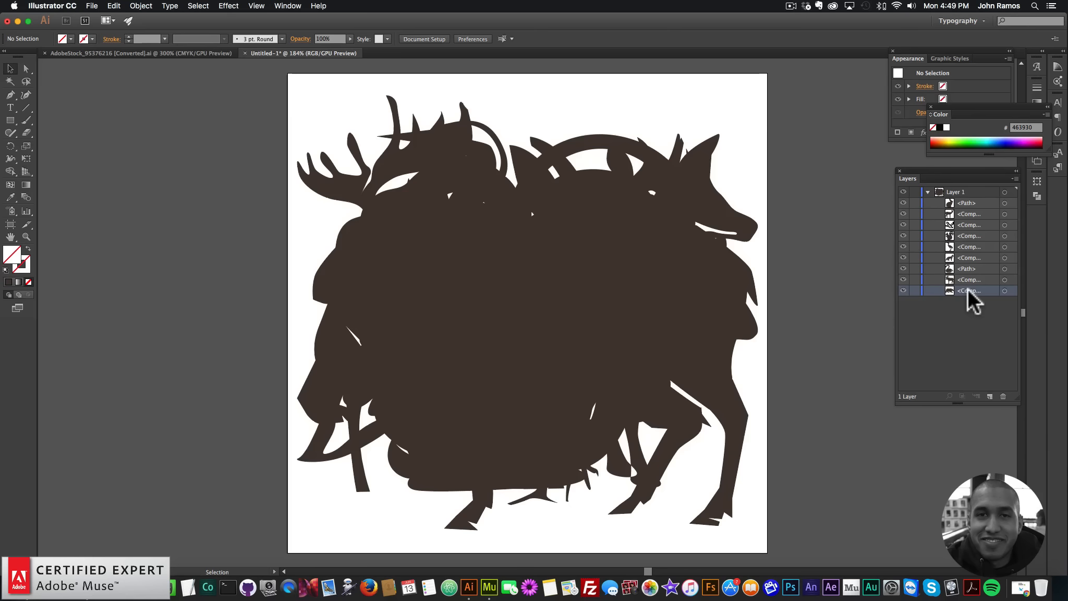
{"action": "double_click", "coordinate": [967, 289]}
{"action": "left_click", "coordinate": [975, 322]}
{"action": "left_click", "coordinate": [975, 290]}
{"action": "type", "text": "morph1"}
{"action": "key", "text": "Return"}
{"action": "double_click", "coordinate": [970, 279]}
{"action": "type", "text": "morph2"}
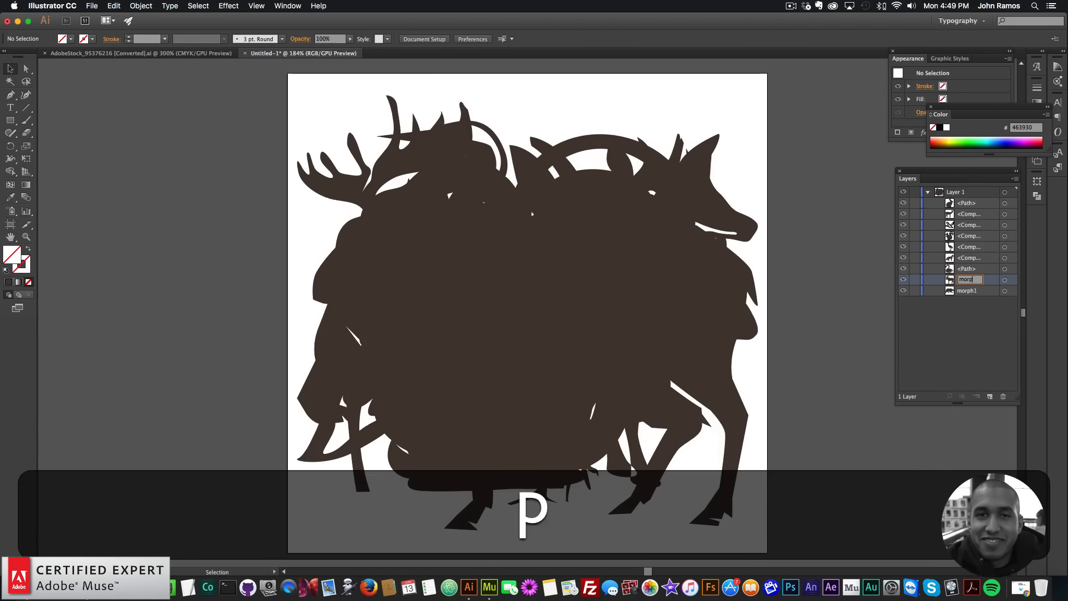
{"action": "key", "text": "Return"}
Rename the path directly above the moose in Layer 1 as morph3 and the fox compound path as morph4.
{"action": "left_click", "coordinate": [974, 266]}
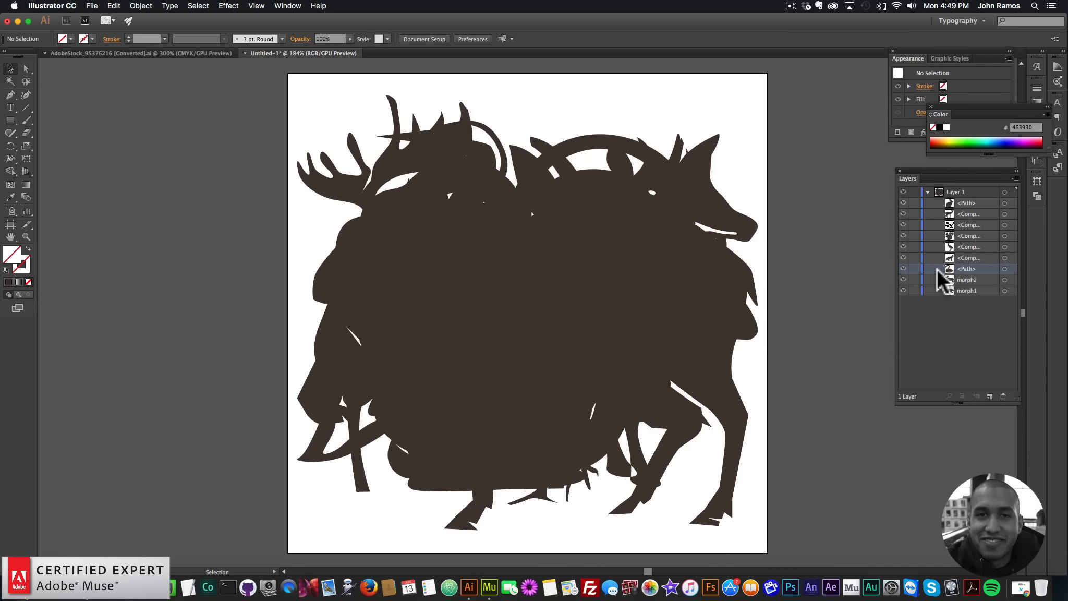
{"action": "double_click", "coordinate": [965, 267]}
{"action": "type", "text": "morph3"}
{"action": "key", "text": "Return"}
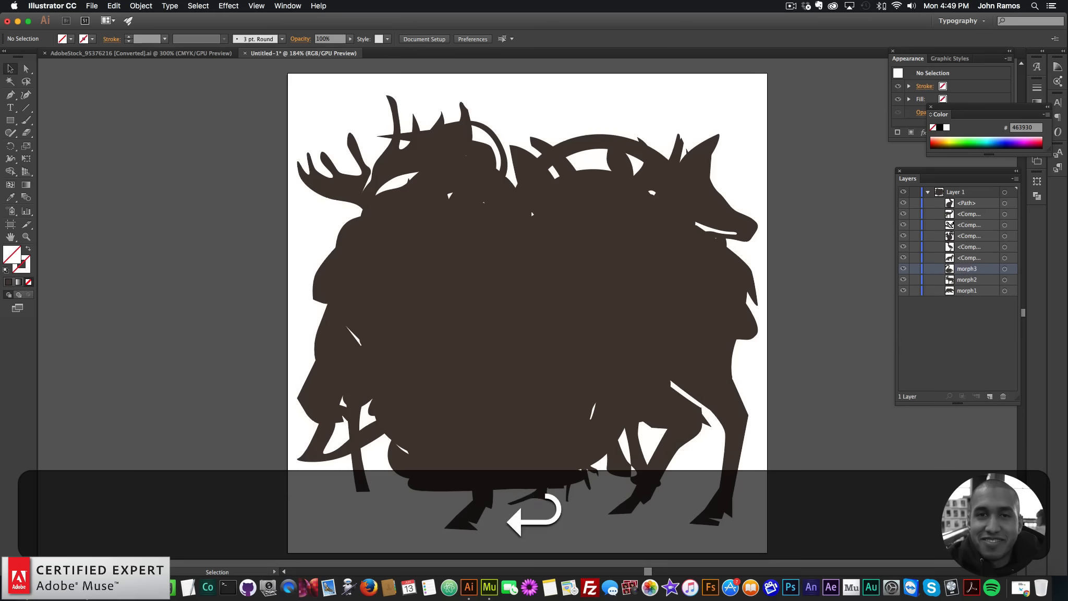
{"action": "double_click", "coordinate": [965, 257]}
{"action": "type", "text": "morph4"}
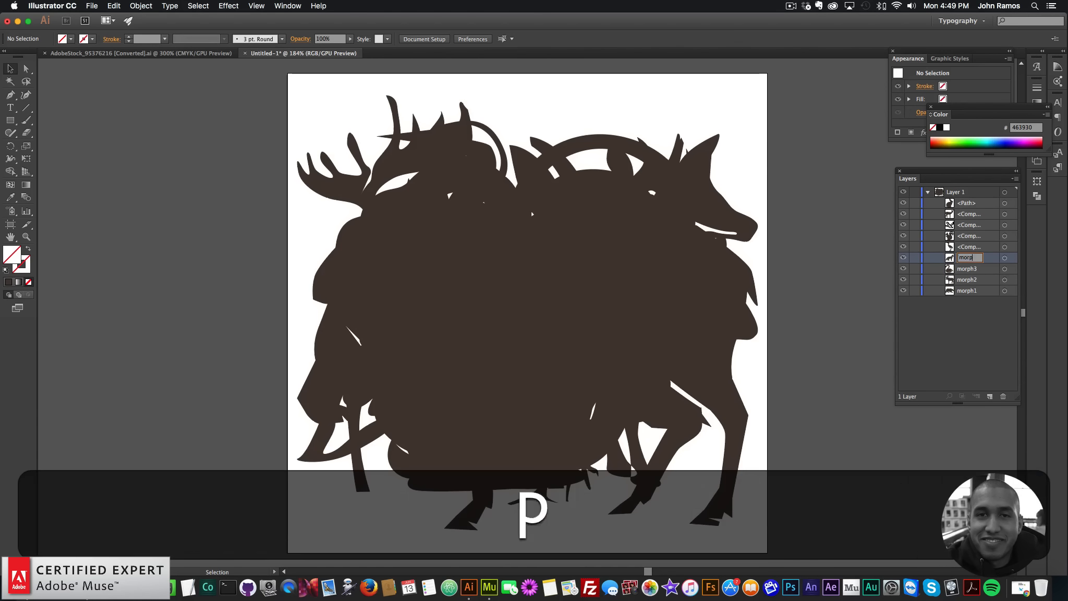
{"action": "key", "text": "Return"}
Rename the heron compound path as morph5 and the compound path directly above it as morph6.
{"action": "double_click", "coordinate": [966, 246]}
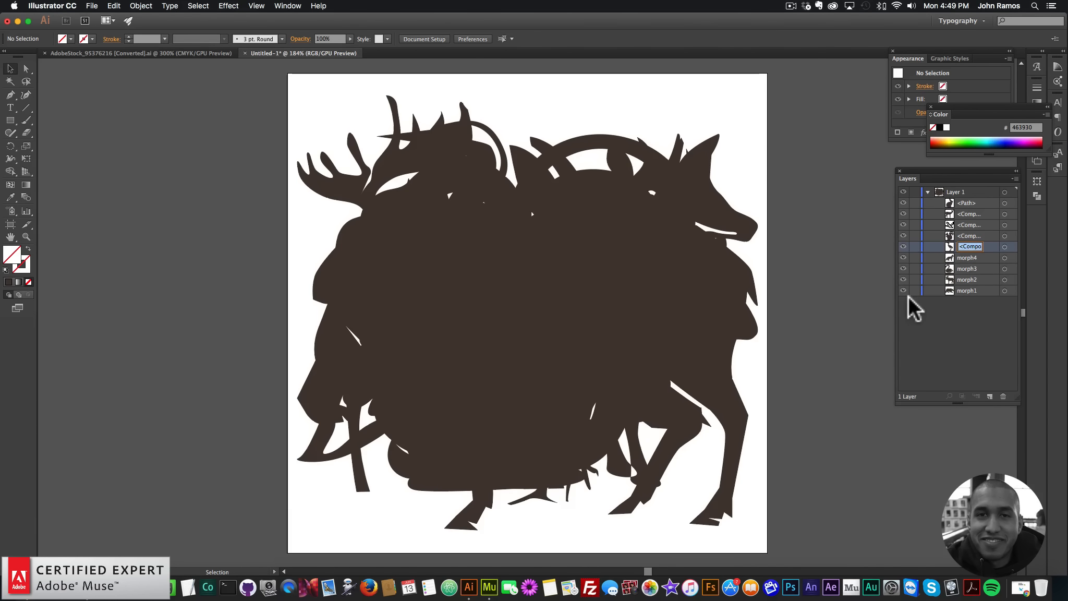
{"action": "type", "text": "morph5"}
{"action": "key", "text": "Return"}
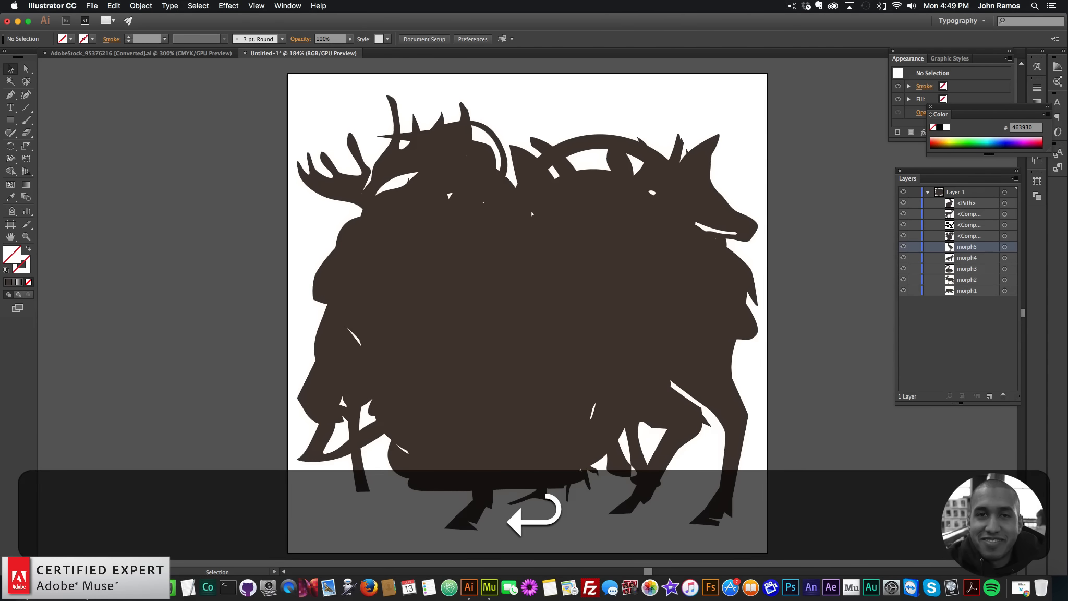
{"action": "double_click", "coordinate": [966, 236]}
{"action": "type", "text": "morph6"}
{"action": "key", "text": "Return"}
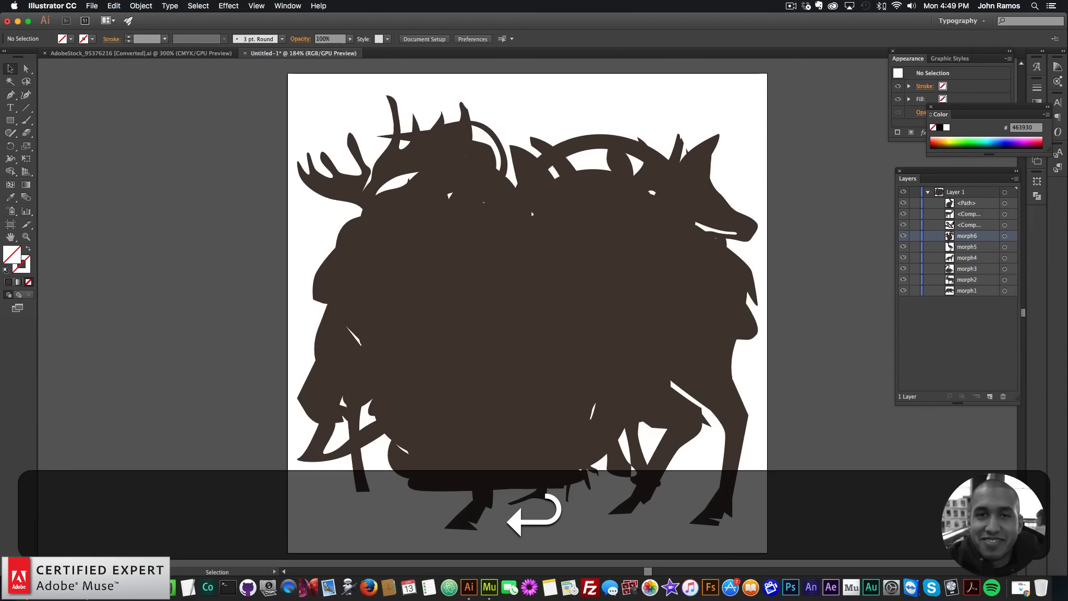
Rename the flying bird compound path as morph7 and the spotted deer compound path above it as morph8.
{"action": "double_click", "coordinate": [965, 225]}
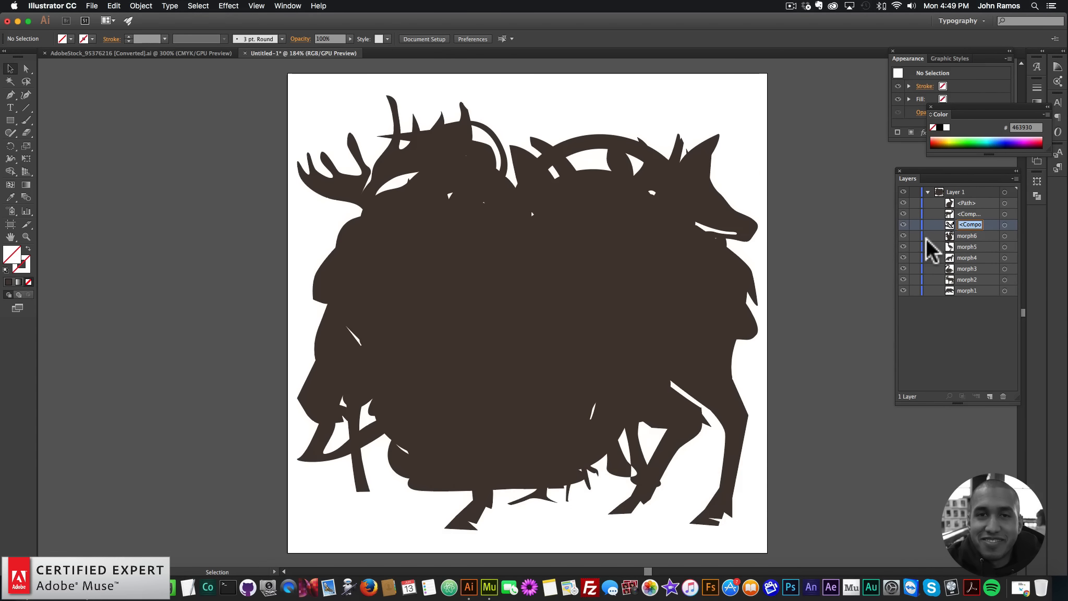
{"action": "type", "text": "morph7"}
{"action": "key", "text": "Return"}
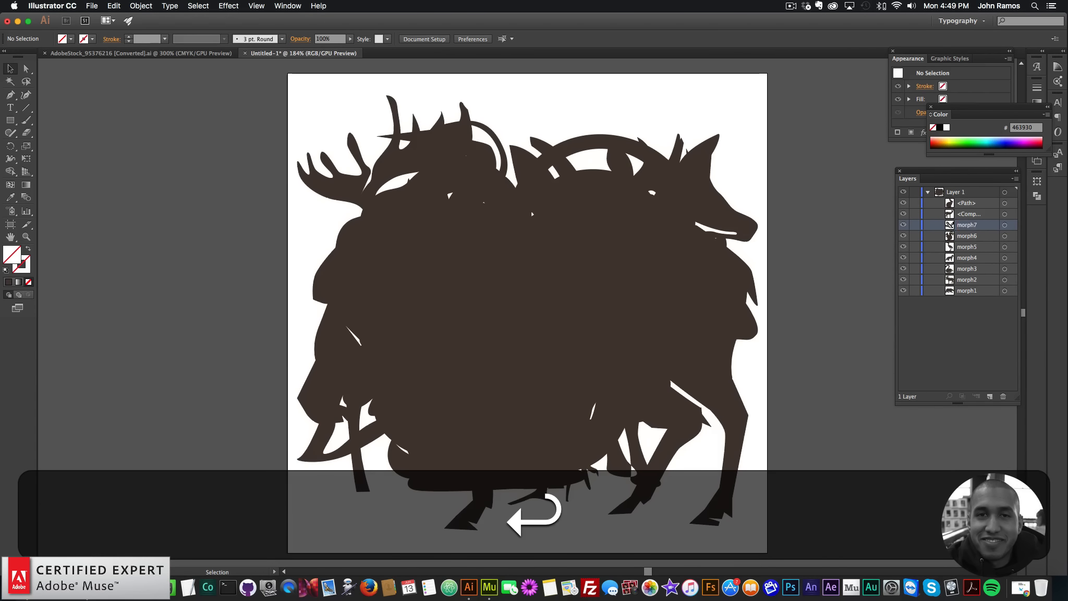
{"action": "double_click", "coordinate": [970, 214]}
{"action": "type", "text": "morph"}
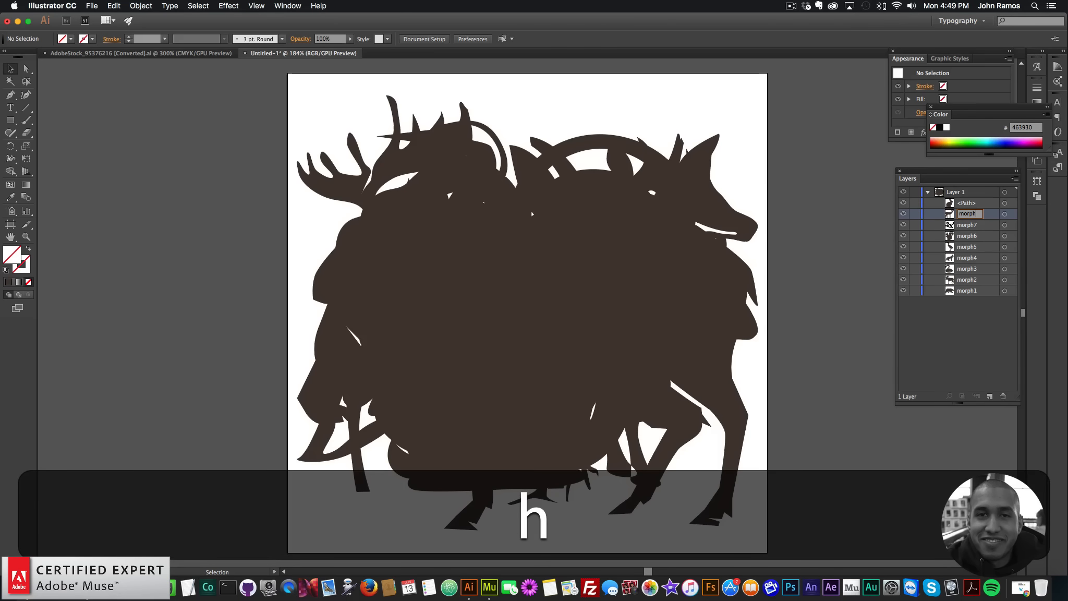
{"action": "key", "text": "Return"}
Rename the topmost path in Layer 1 as lastmorph.
{"action": "left_click", "coordinate": [967, 203]}
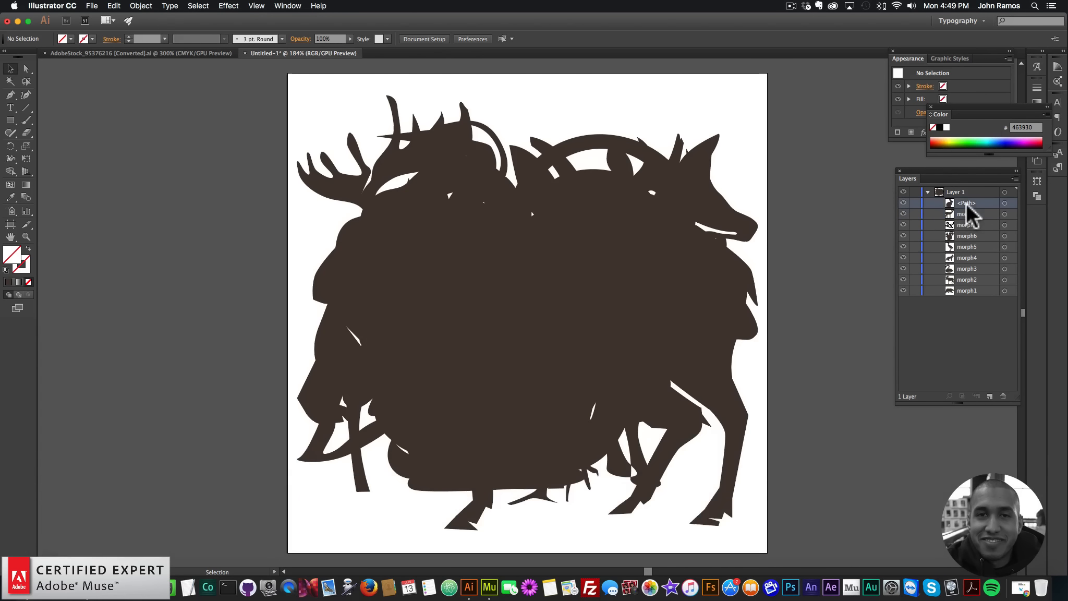
{"action": "type", "text": "lastmorph"}
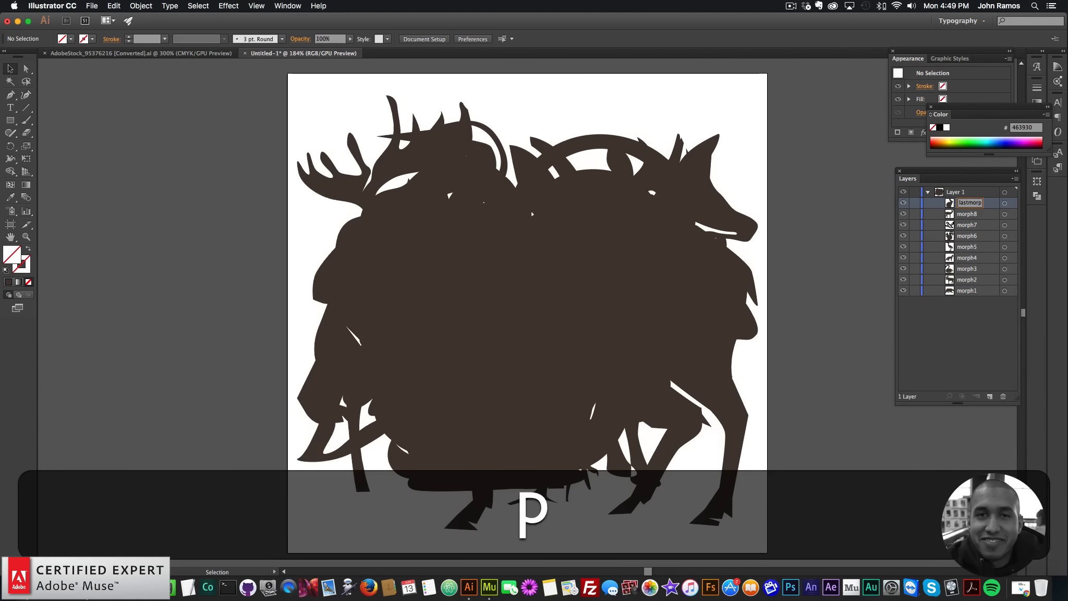
{"action": "key", "text": "Return"}
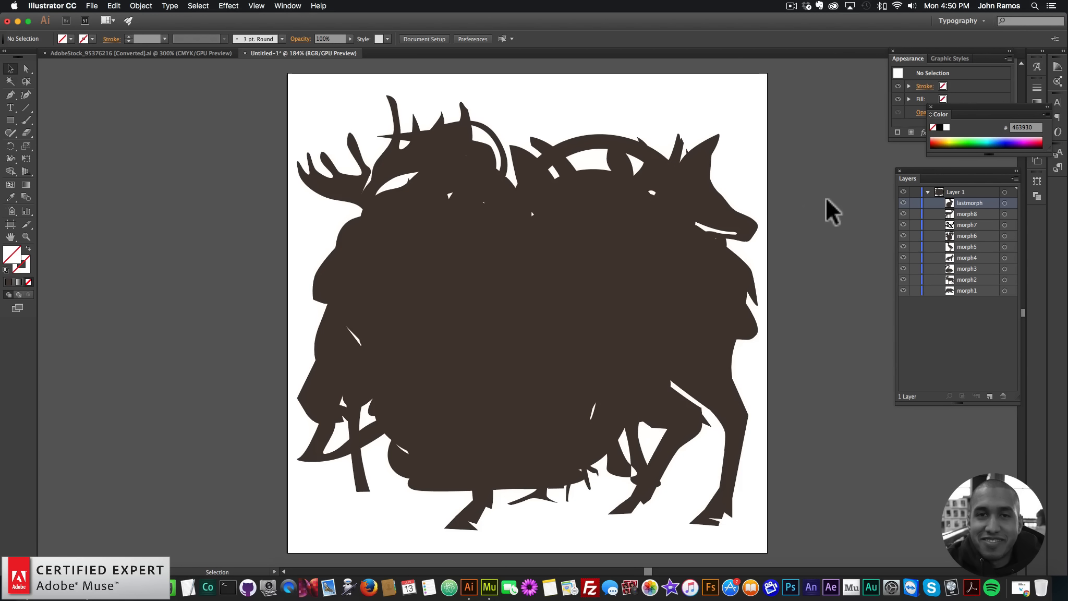
Start exporting the stacked silhouettes and set the export format to SVG.
{"action": "left_click", "coordinate": [92, 6]}
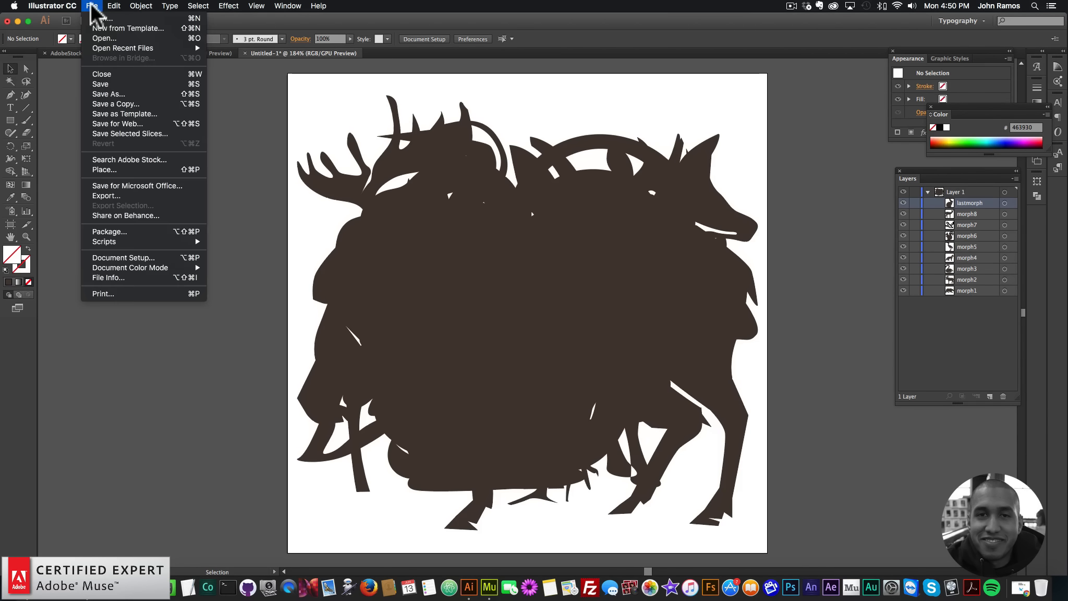
{"action": "left_click", "coordinate": [105, 194]}
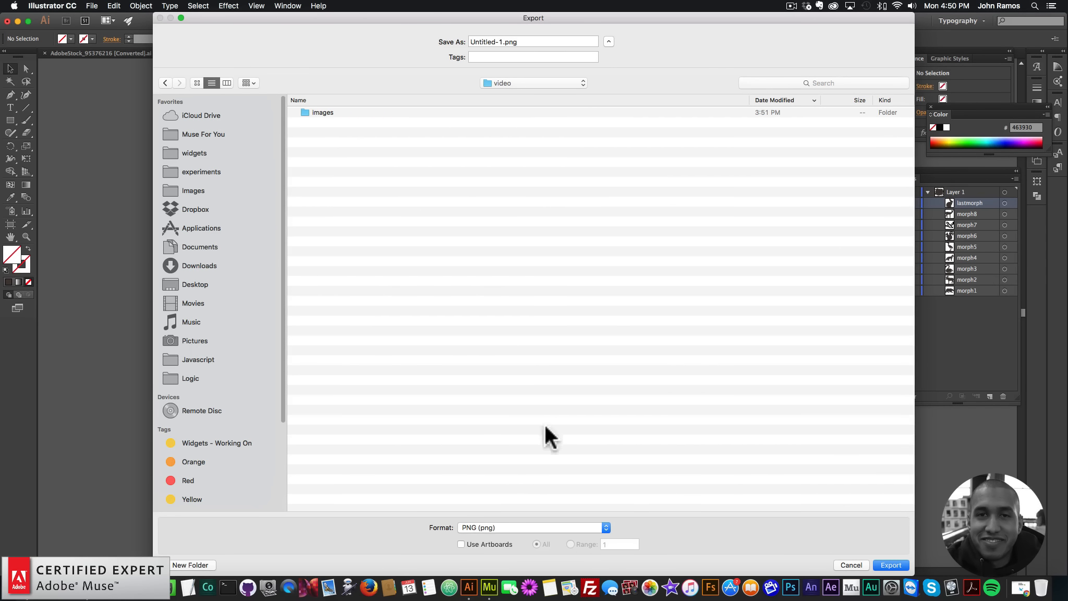
{"action": "left_click", "coordinate": [493, 527]}
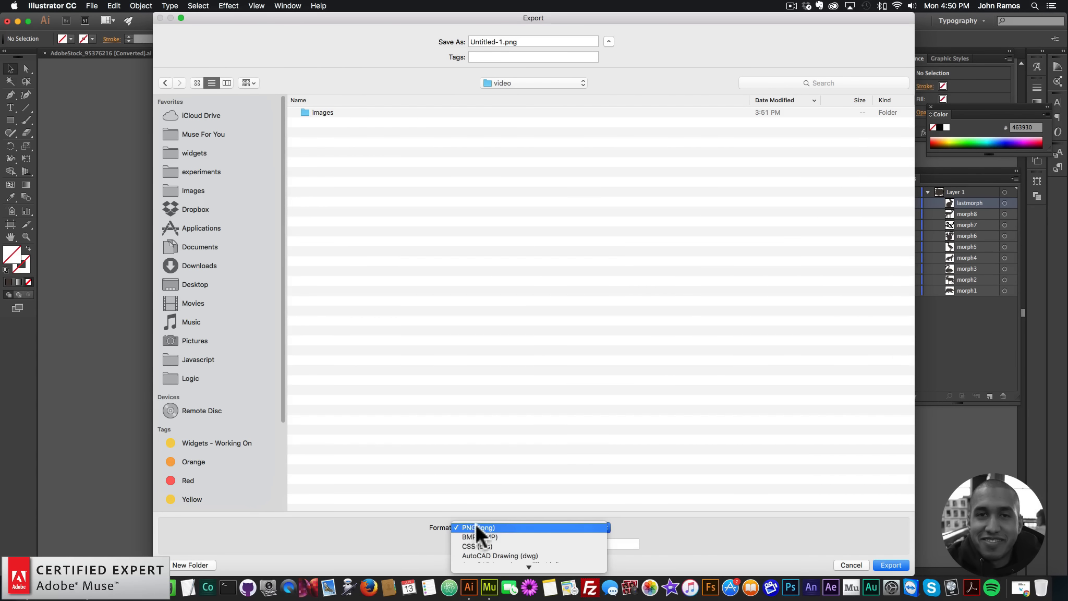
{"action": "left_click", "coordinate": [424, 539]}
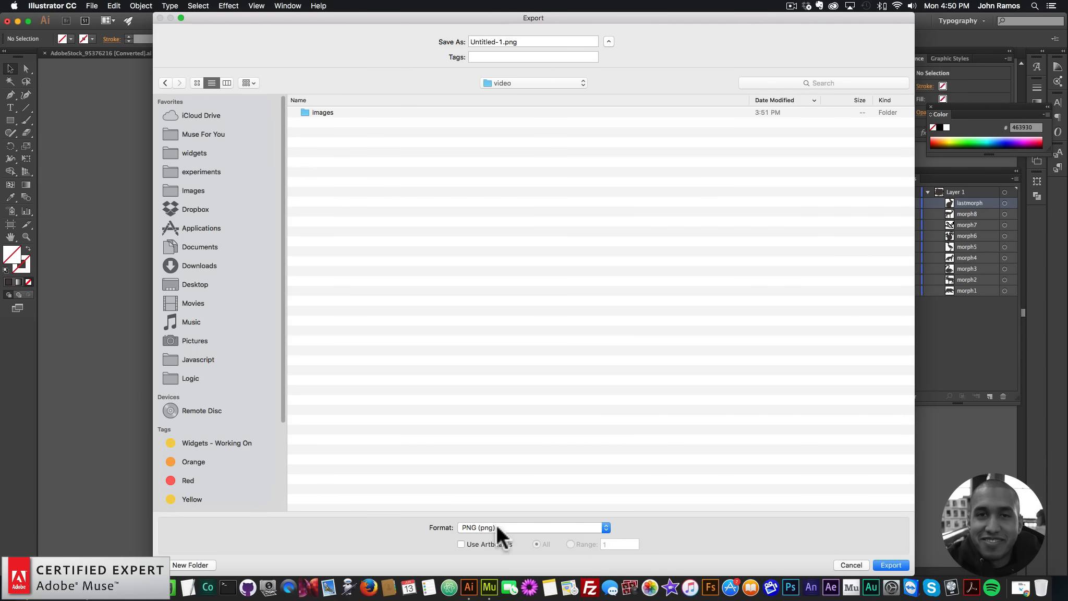
{"action": "left_click", "coordinate": [496, 527]}
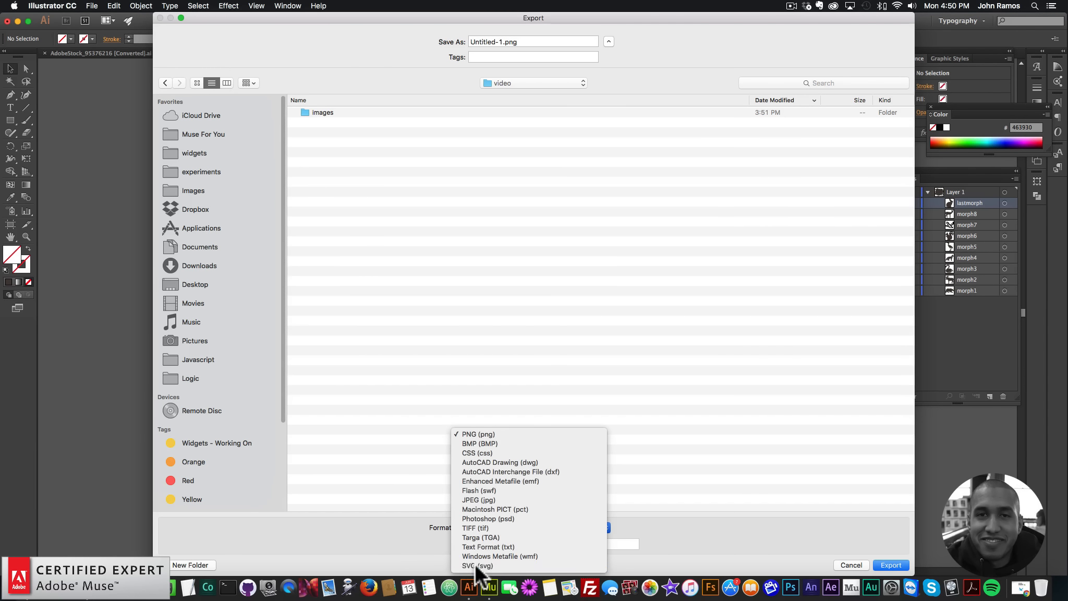
{"action": "left_click", "coordinate": [476, 566]}
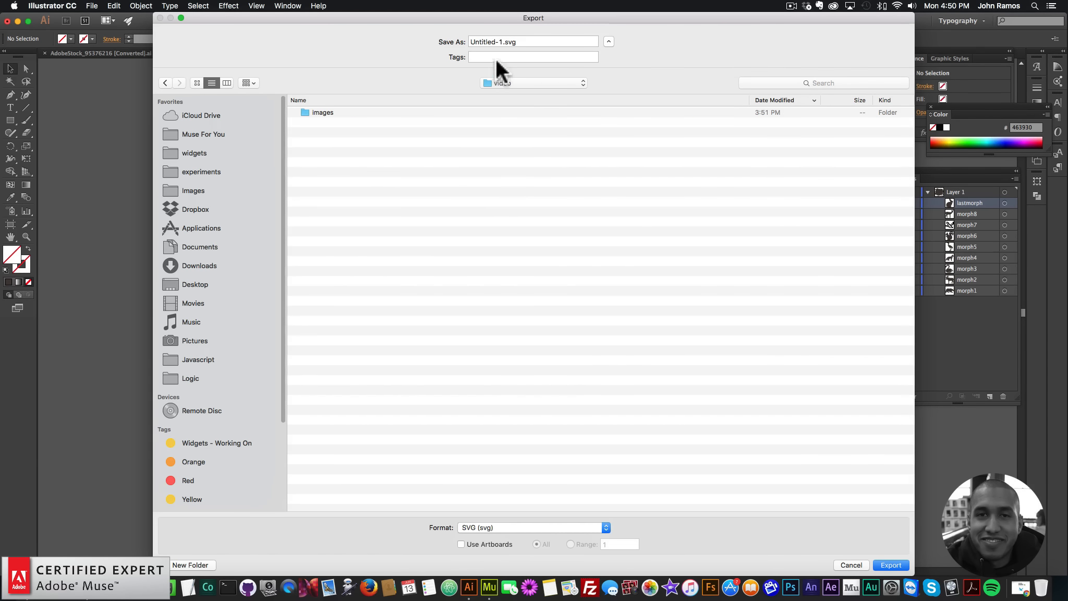
Export the file as svg-image and show its generated SVG code from the SVG options, with Minify and Responsive enabled.
{"action": "left_click", "coordinate": [500, 42]}
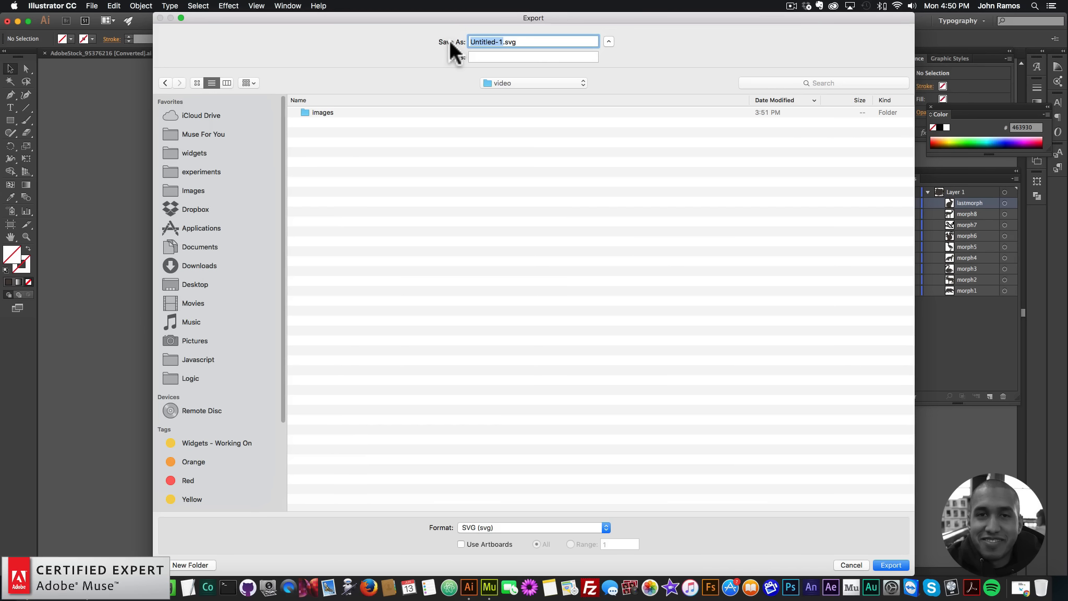
{"action": "type", "text": "svg-image"}
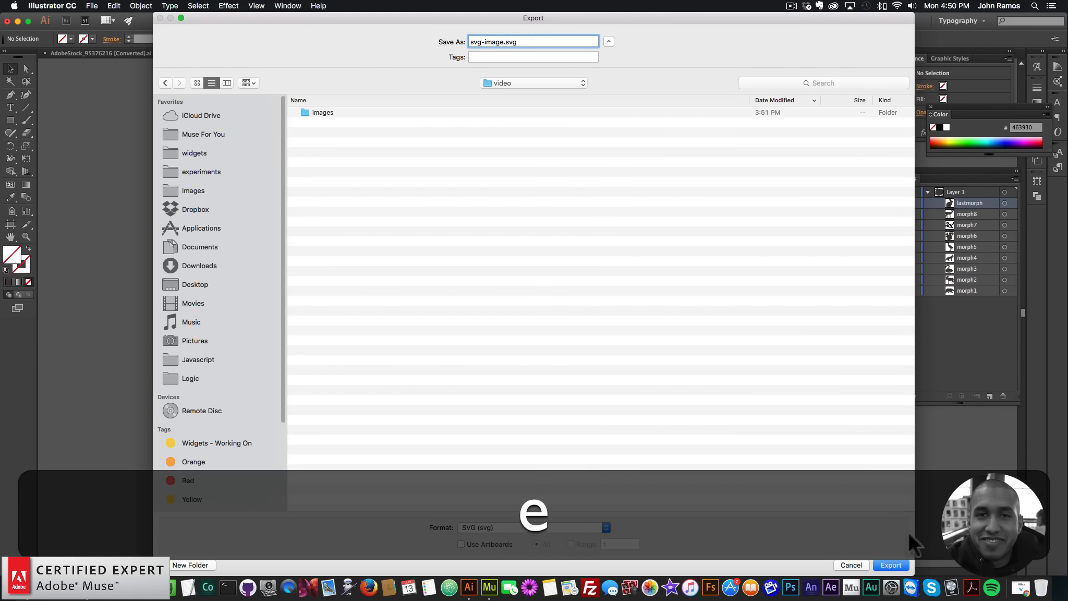
{"action": "left_click", "coordinate": [891, 565]}
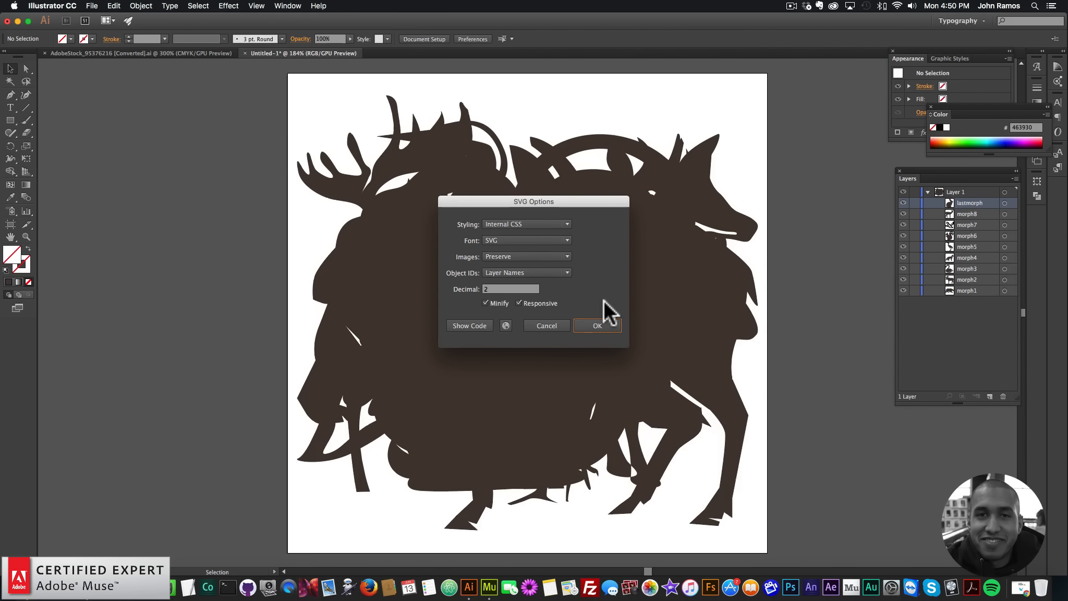
{"action": "left_click", "coordinate": [519, 303]}
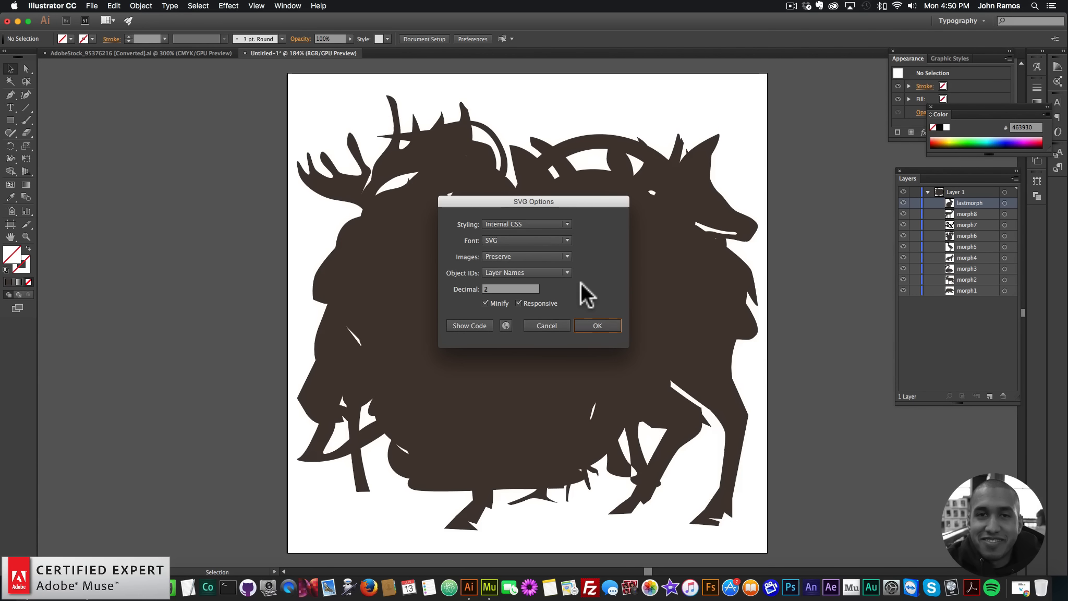
{"action": "left_click", "coordinate": [458, 324]}
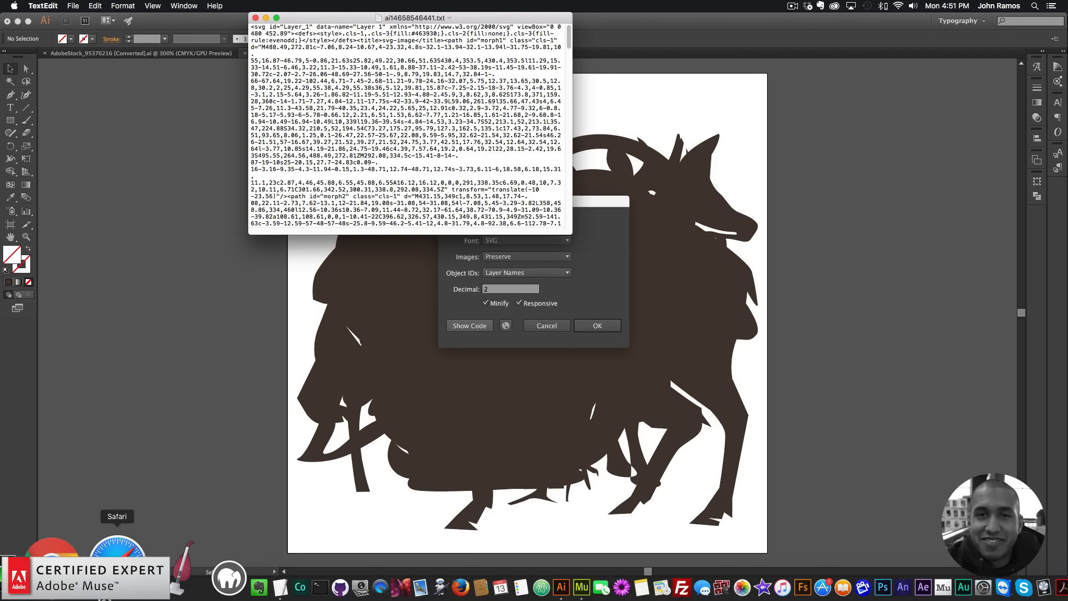
Switch to Safari, look up svg on caniuse.com, examine the basic browser support table, and put the browser away.
{"action": "left_click", "coordinate": [112, 587]}
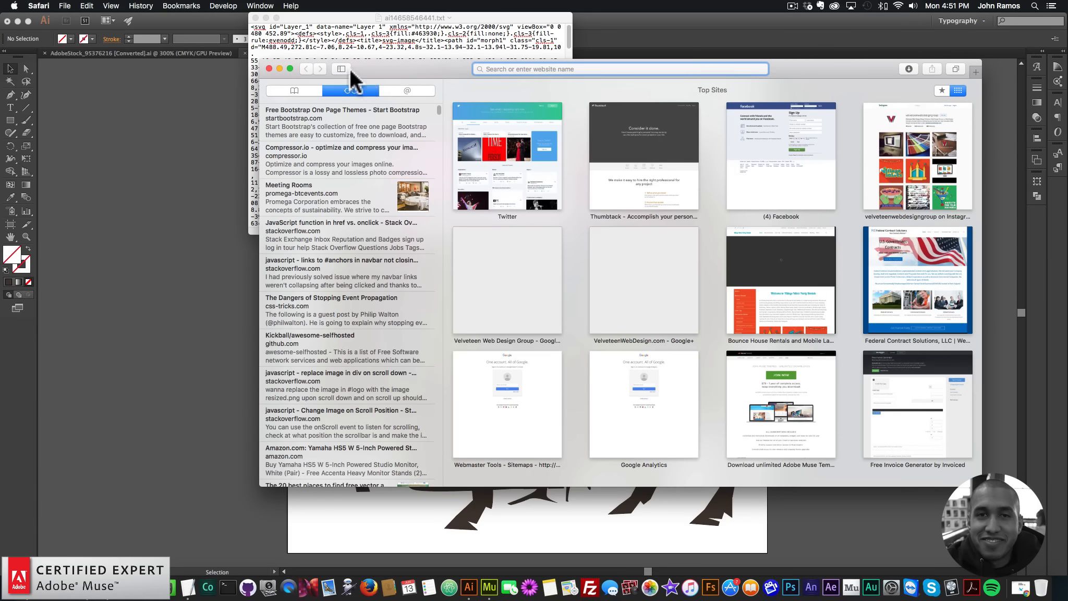
{"action": "left_click", "coordinate": [345, 69]}
{"action": "type", "text": "caniuse"}
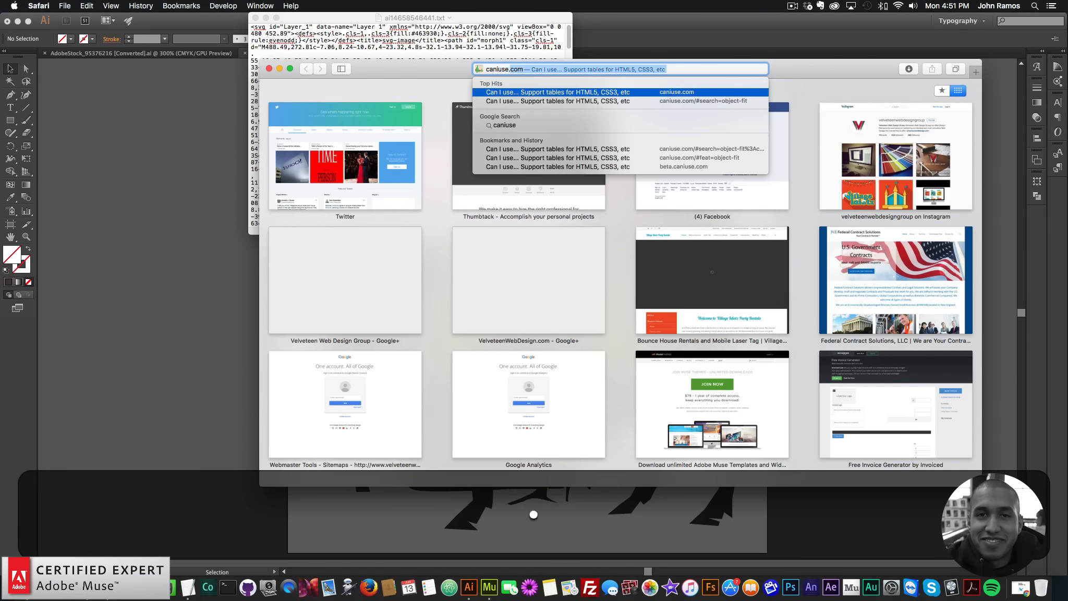
{"action": "key", "text": "Return"}
{"action": "left_click", "coordinate": [506, 155]}
{"action": "type", "text": "svg"}
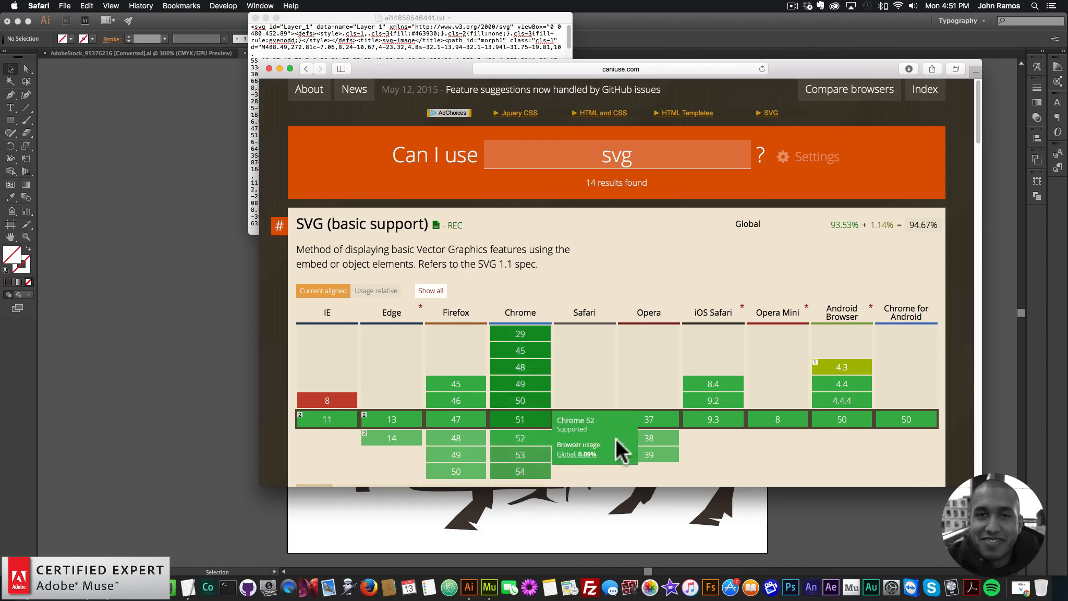
{"action": "scroll", "coordinate": [728, 435], "scroll_direction": "down", "scroll_amount": 3}
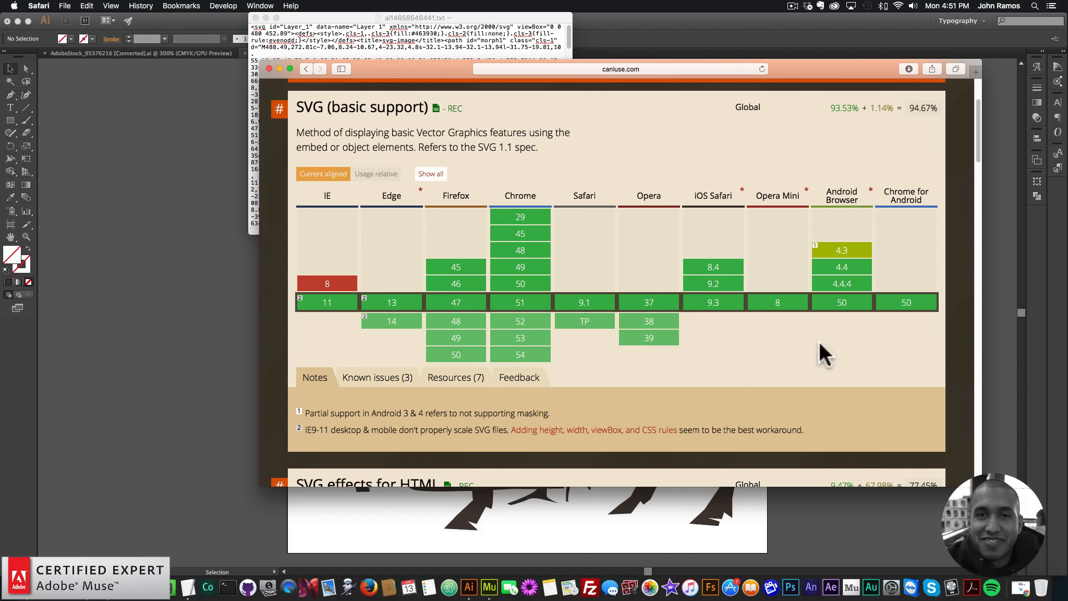
{"action": "mouse_move", "coordinate": [845, 250]}
{"action": "left_click", "coordinate": [279, 68]}
Copy the entire SVG code from the generated text file.
{"action": "left_click", "coordinate": [398, 160]}
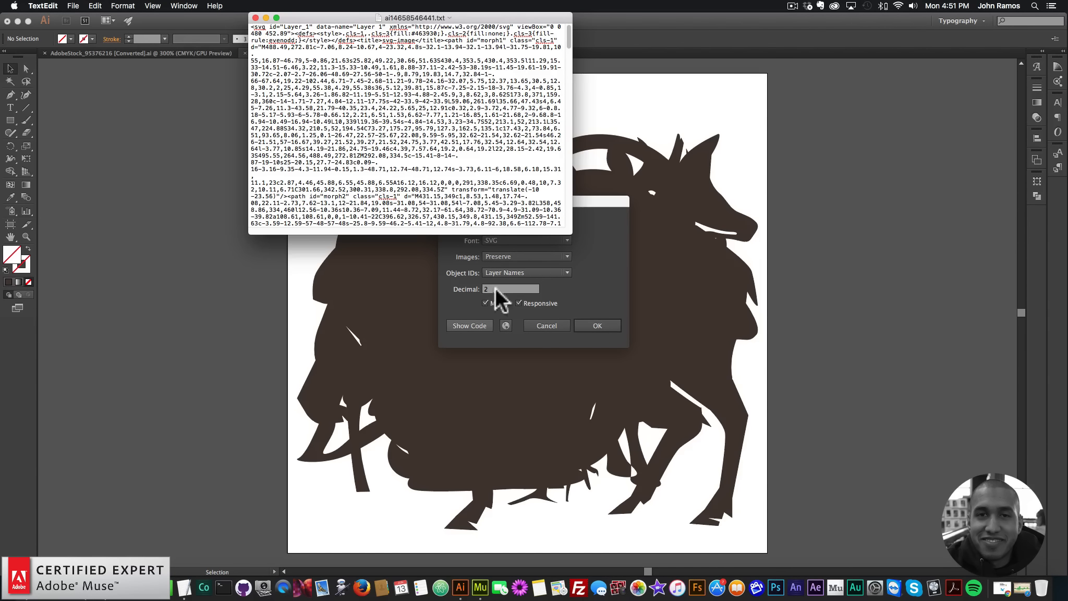
{"action": "left_click", "coordinate": [381, 162]}
{"action": "key", "text": "super+a"}
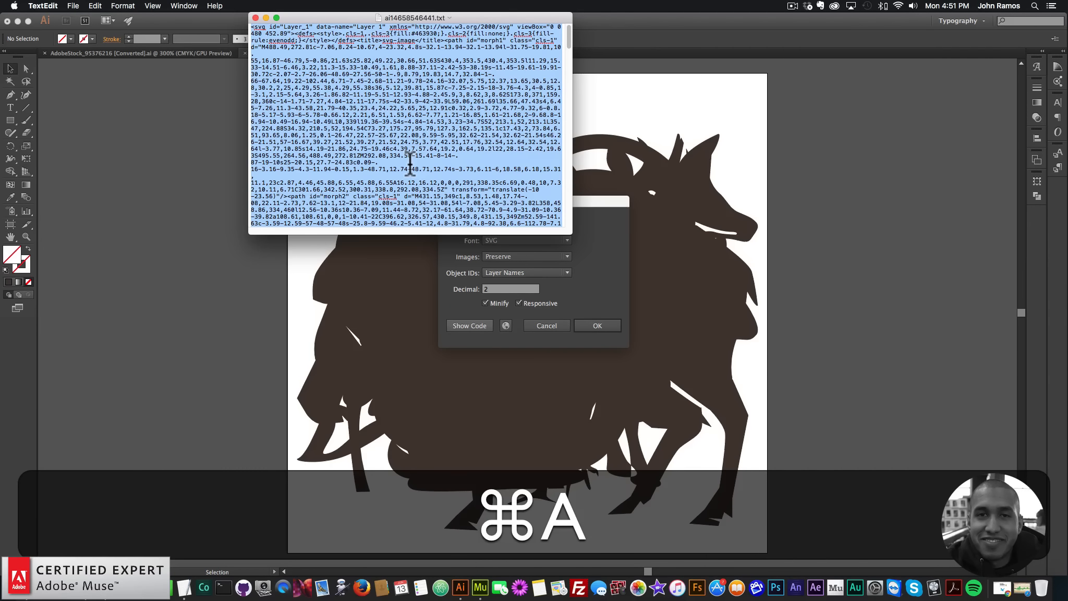
{"action": "key", "text": "super+c"}
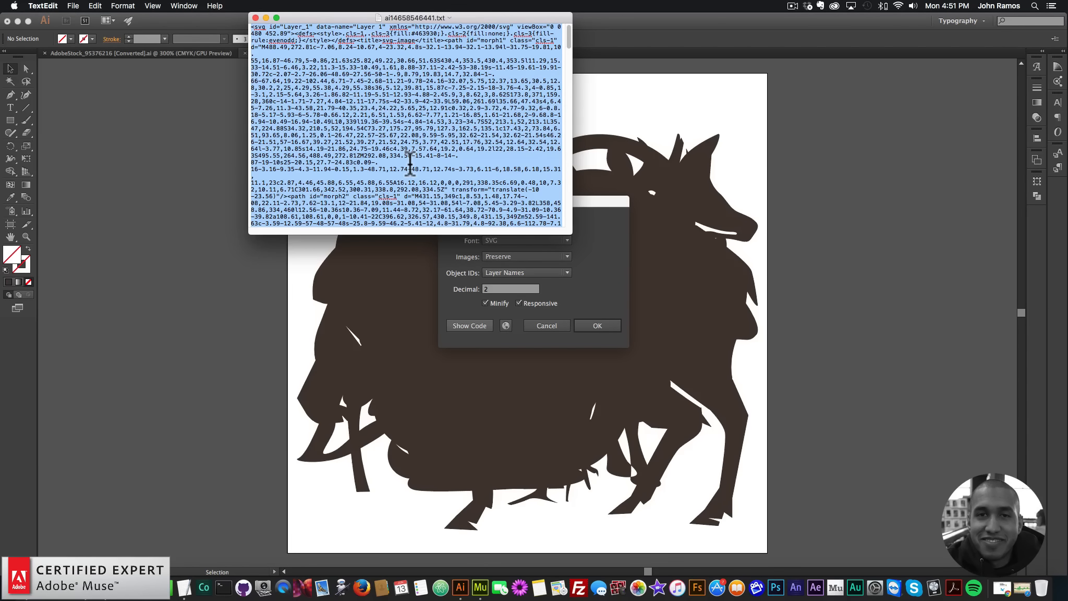
{"action": "key", "text": "super+c"}
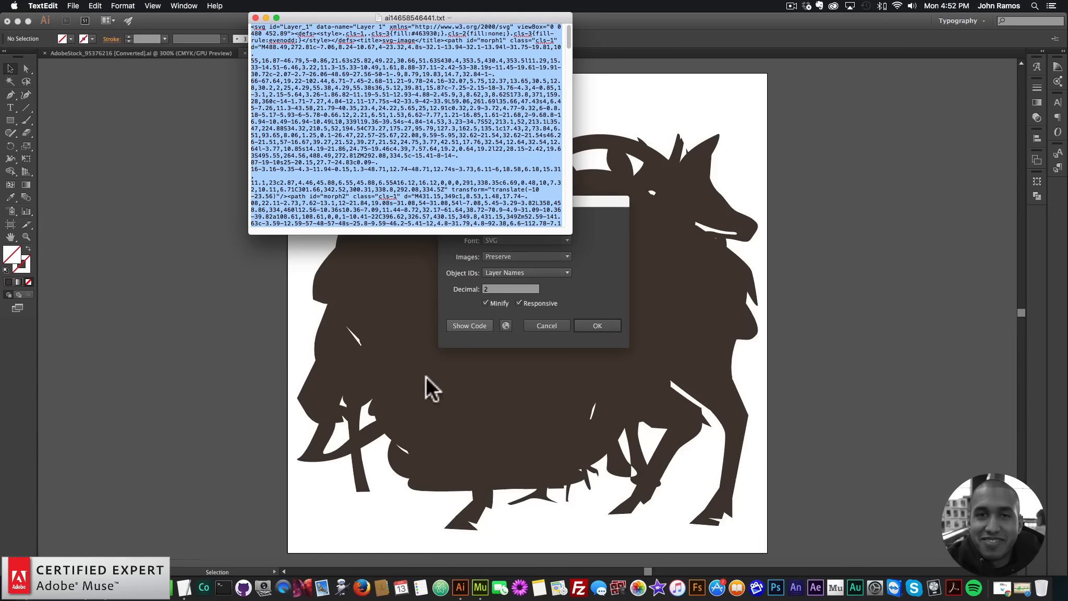
Switch to Adobe Muse and insert an HTML object on the Home page containing the copied SVG code.
{"action": "left_click", "coordinate": [485, 573]}
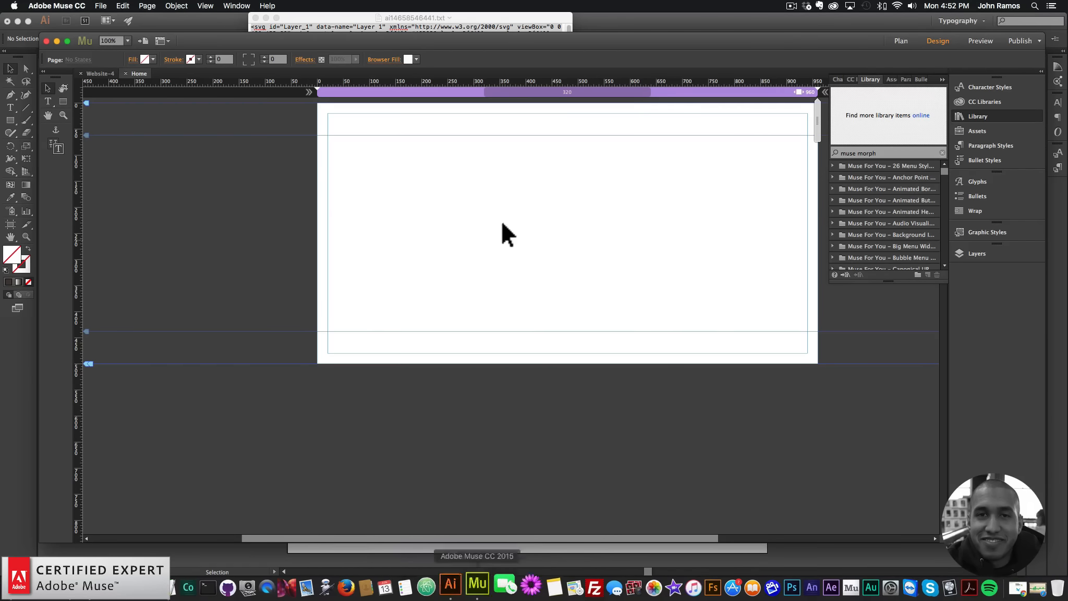
{"action": "left_click", "coordinate": [176, 6]}
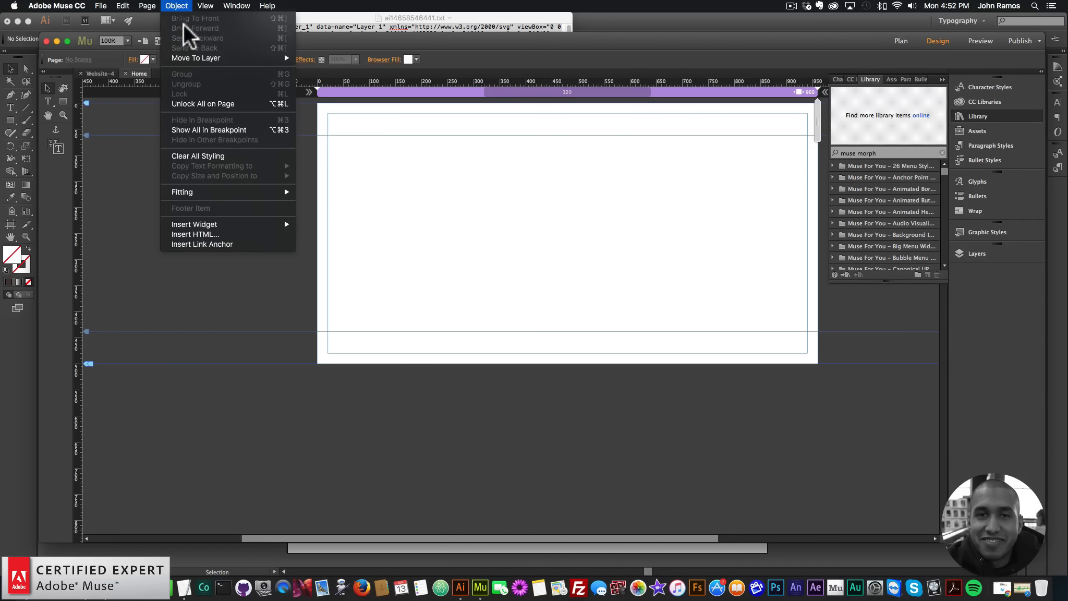
{"action": "left_click", "coordinate": [206, 233]}
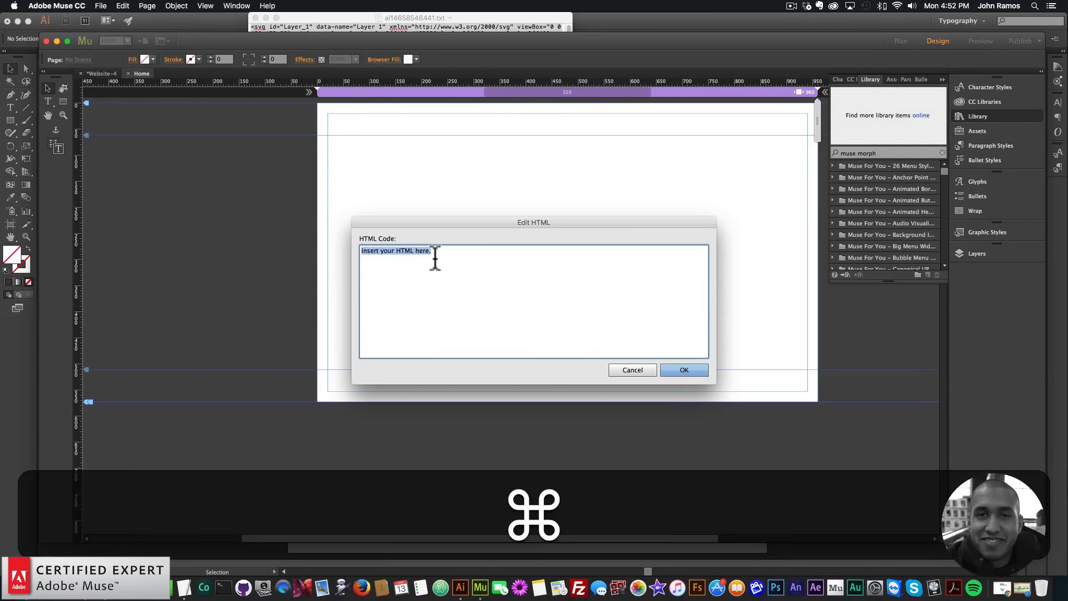
{"action": "key", "text": "super+v"}
{"action": "key", "text": "Return"}
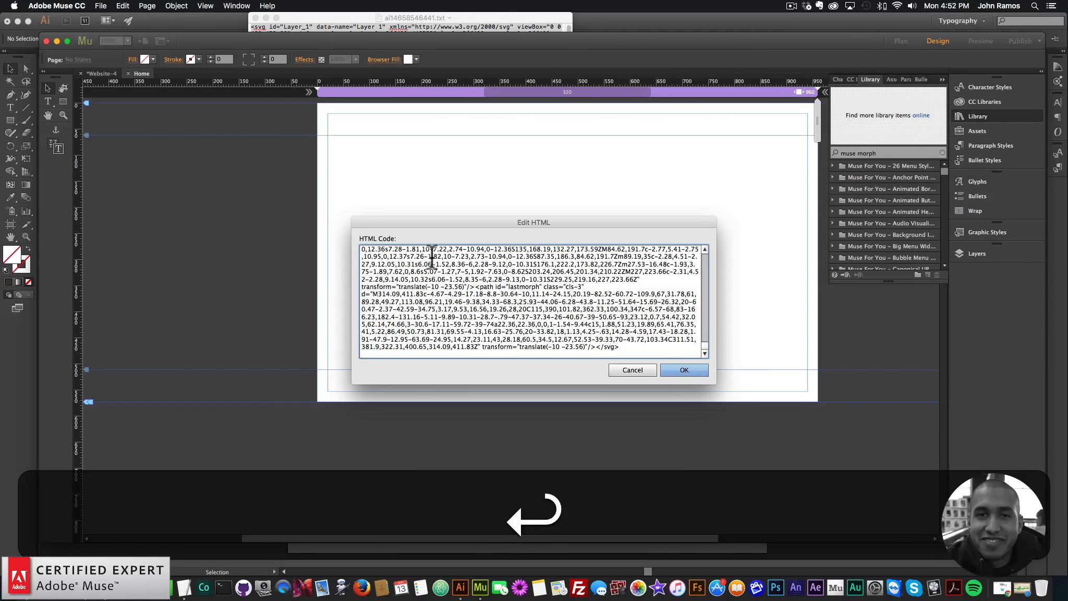
{"action": "key", "text": "BackSpace"}
{"action": "left_click", "coordinate": [683, 368]}
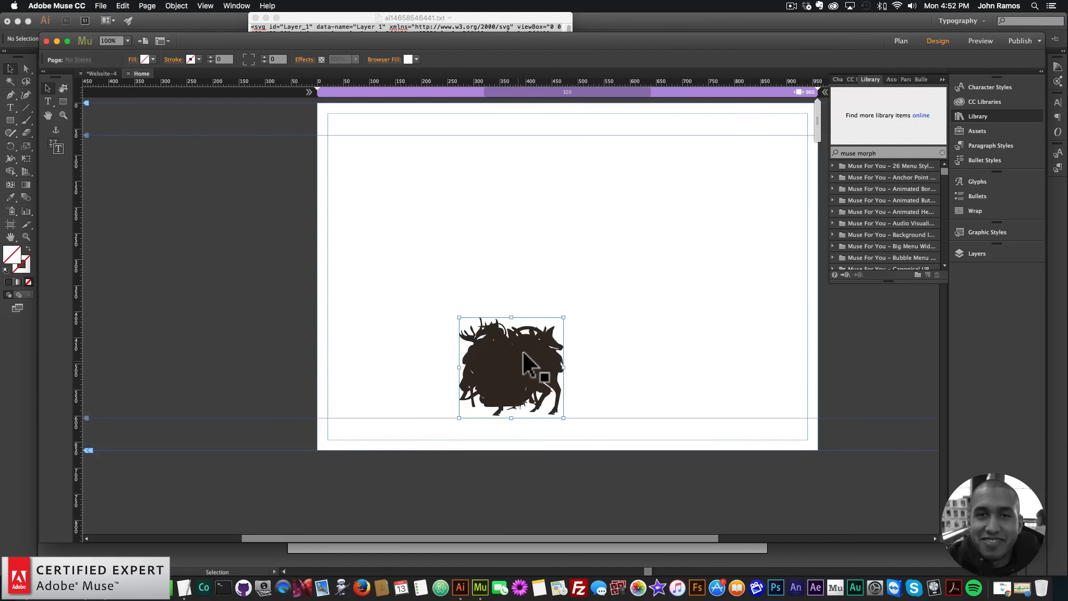
Enlarge the embedded SVG to about 508 by 483 and position it near the page centre at about X 226, Y 62.
{"action": "left_click_drag", "start_coordinate": [524, 363], "coordinate": [528, 186]}
{"action": "left_click_drag", "start_coordinate": [590, 239], "coordinate": [751, 389]}
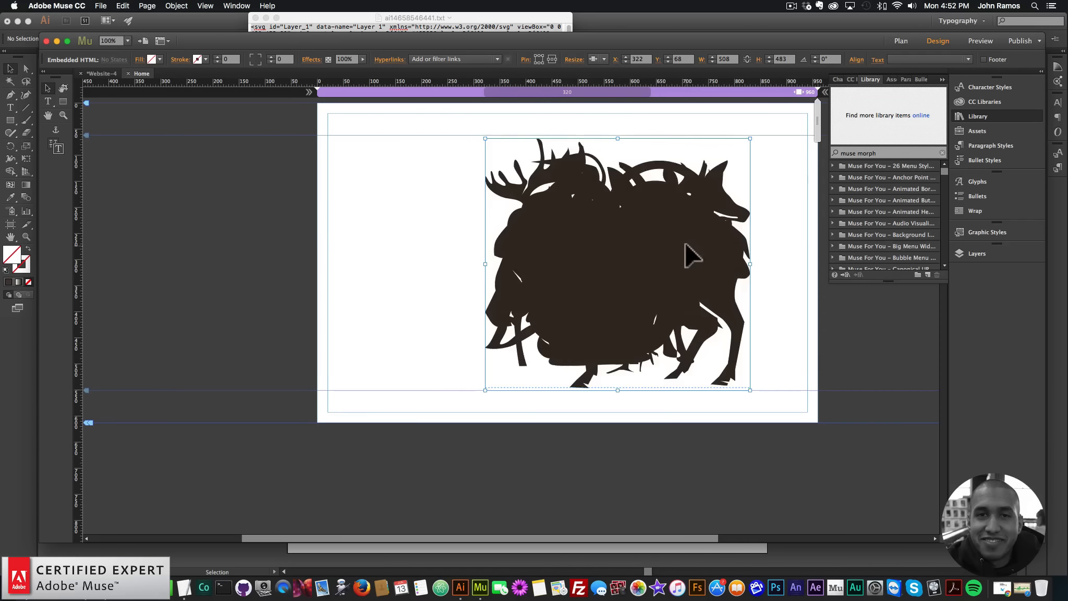
{"action": "left_click_drag", "start_coordinate": [686, 256], "coordinate": [637, 238]}
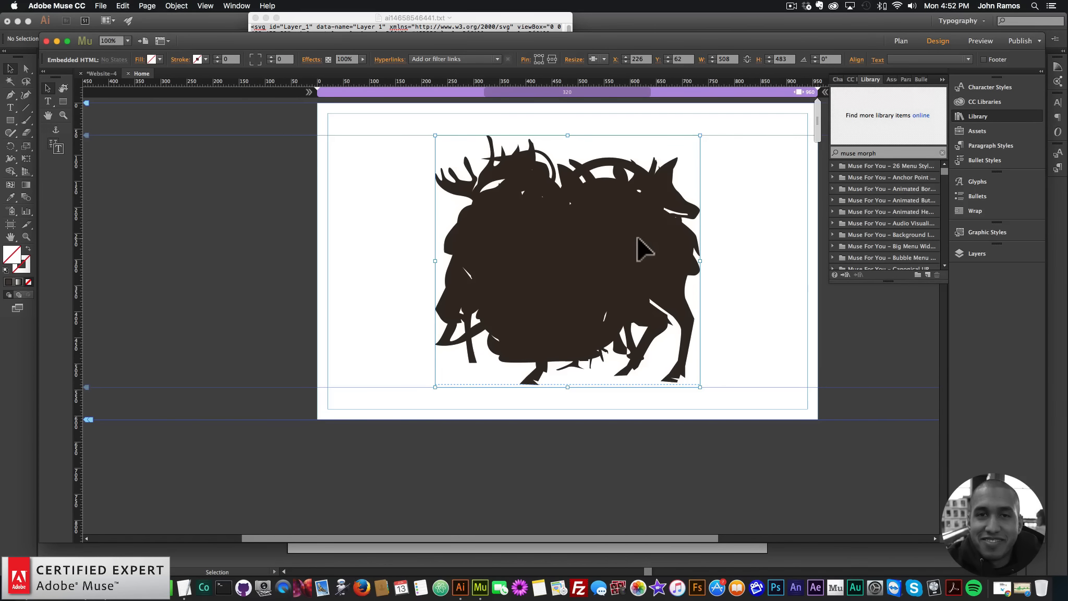
Search the Library for muse morph and place the Add First – Muse Morph widget just outside the page's upper-left corner at X -50, Y 0.
{"action": "left_click_drag", "start_coordinate": [888, 282], "coordinate": [886, 349]}
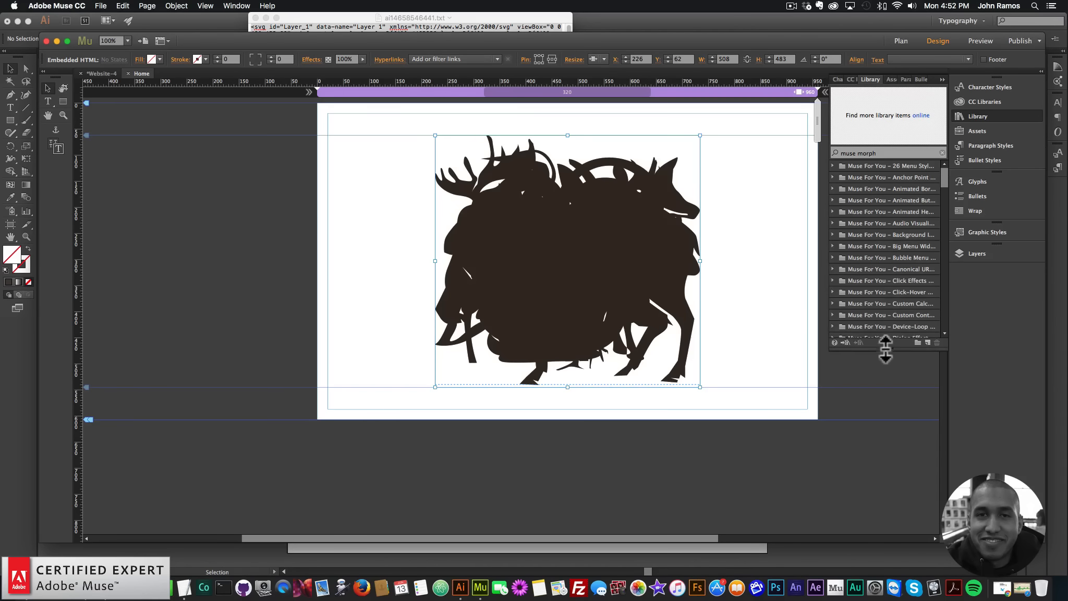
{"action": "left_click", "coordinate": [975, 115]}
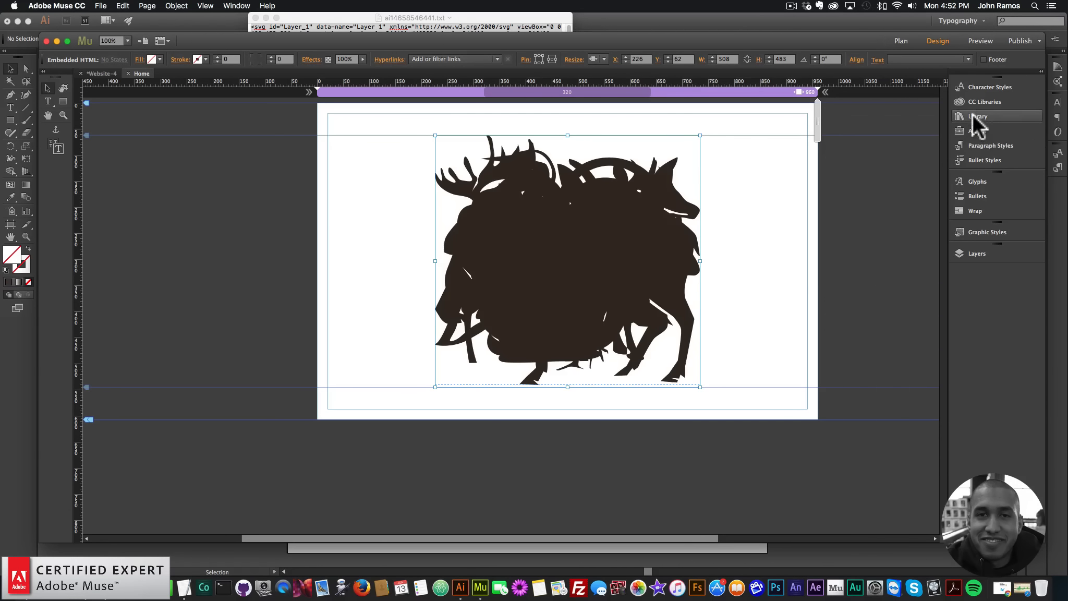
{"action": "left_click", "coordinate": [236, 6]}
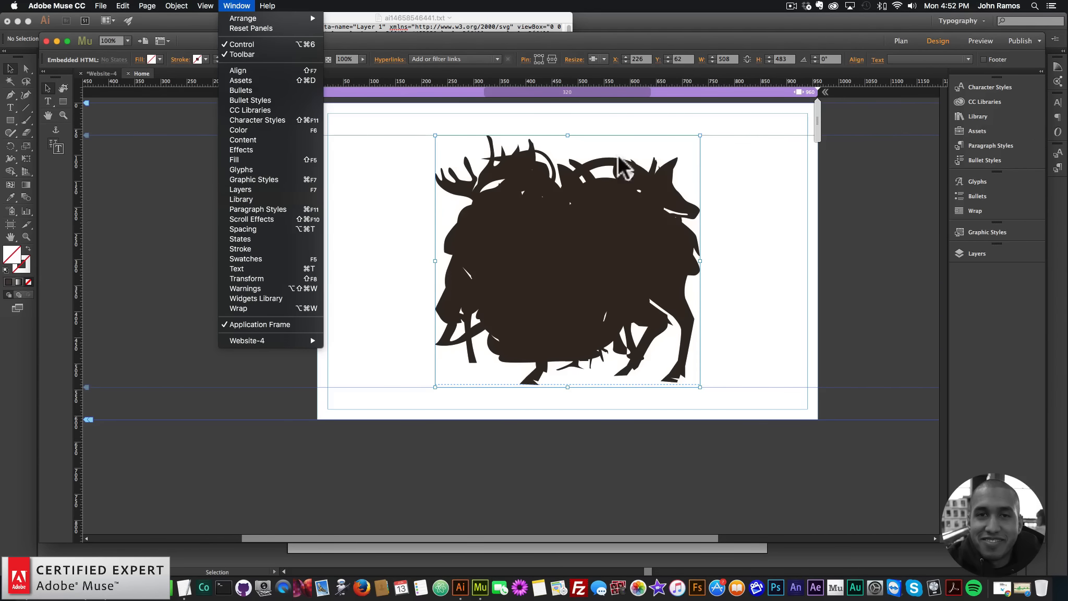
{"action": "left_click", "coordinate": [241, 200]}
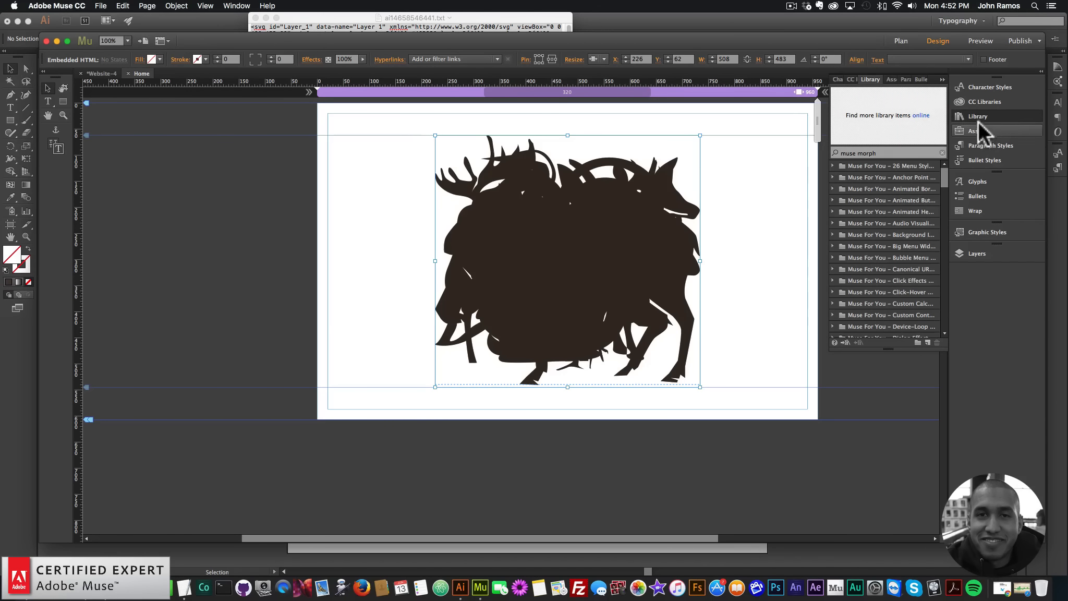
{"action": "left_click", "coordinate": [881, 154]}
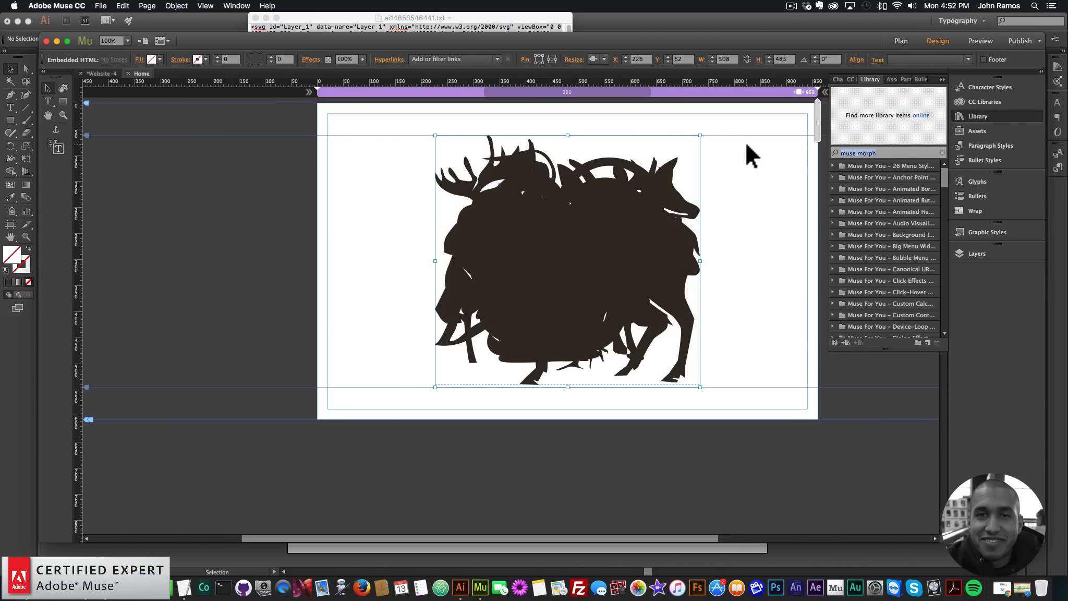
{"action": "type", "text": "muse morph"}
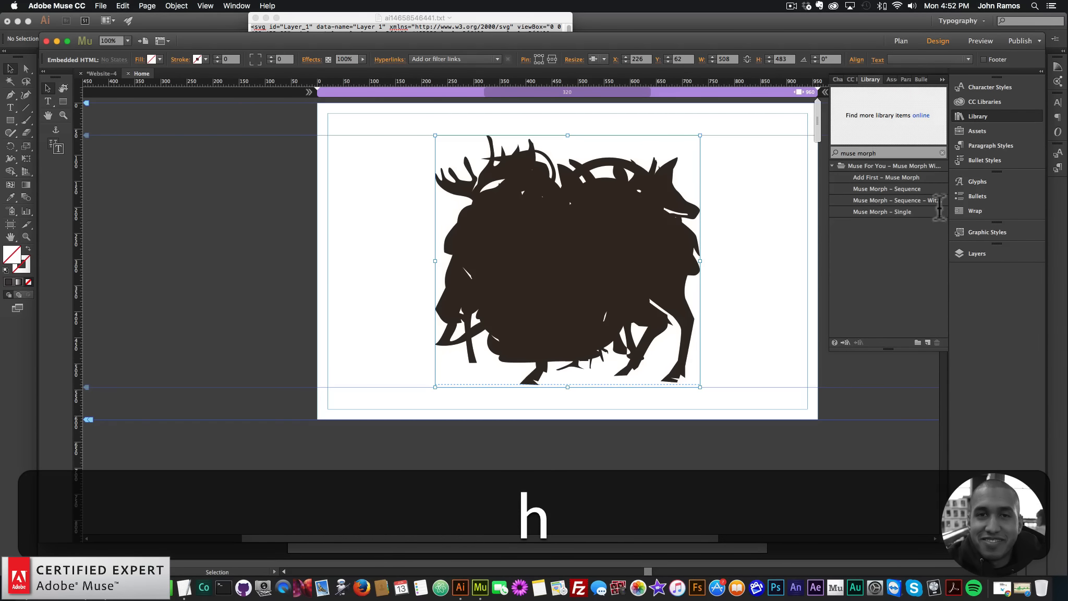
{"action": "left_click", "coordinate": [889, 177]}
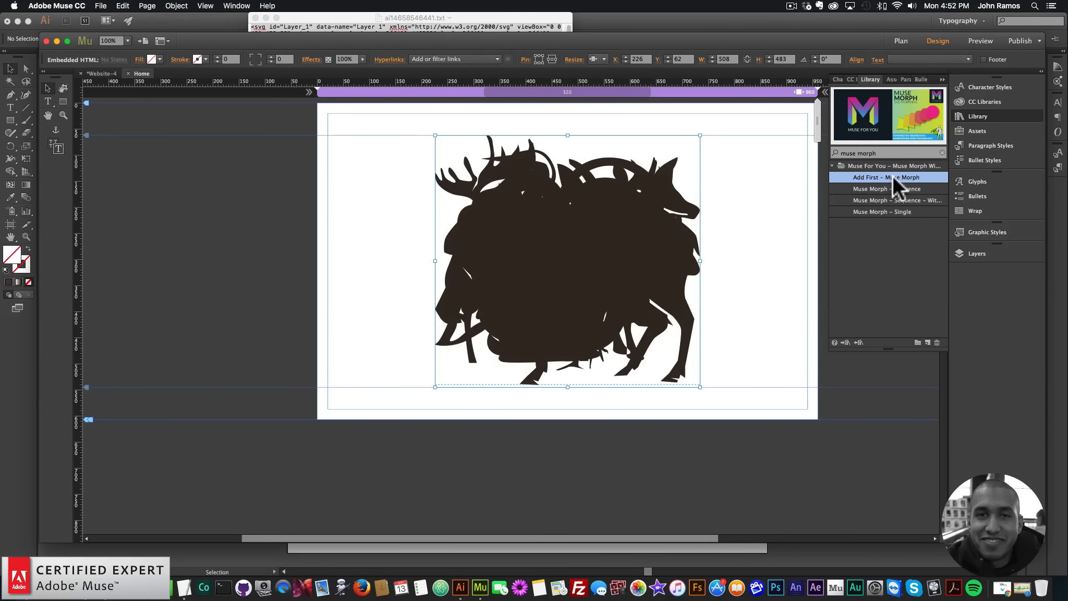
{"action": "left_click_drag", "start_coordinate": [883, 161], "coordinate": [303, 118]}
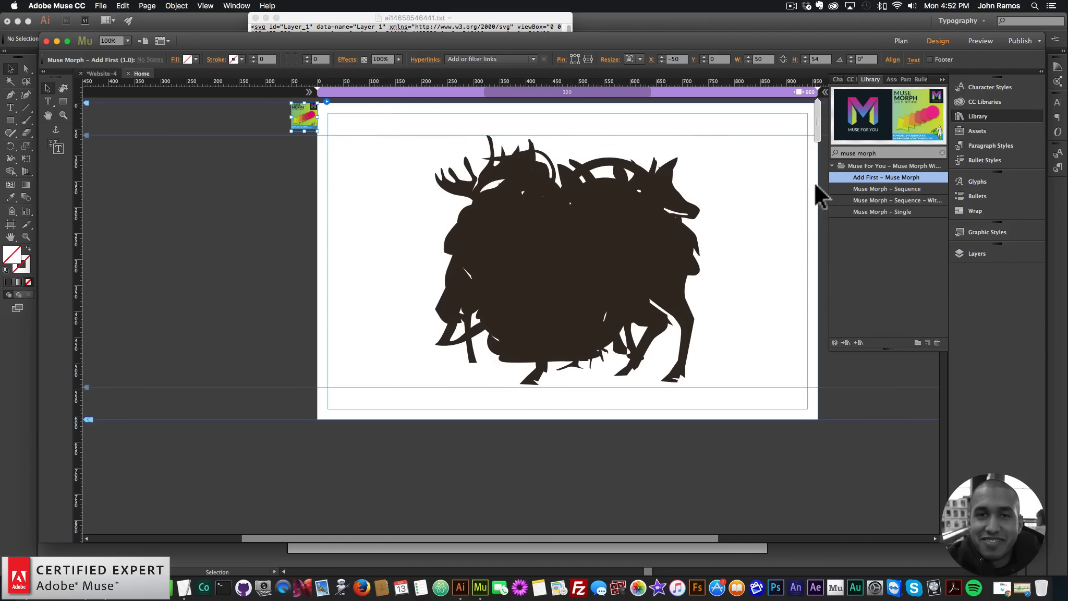
Place the Muse Morph – Sequence widget directly beneath the Add First widget at about X -50, Y 62.
{"action": "left_click", "coordinate": [890, 190]}
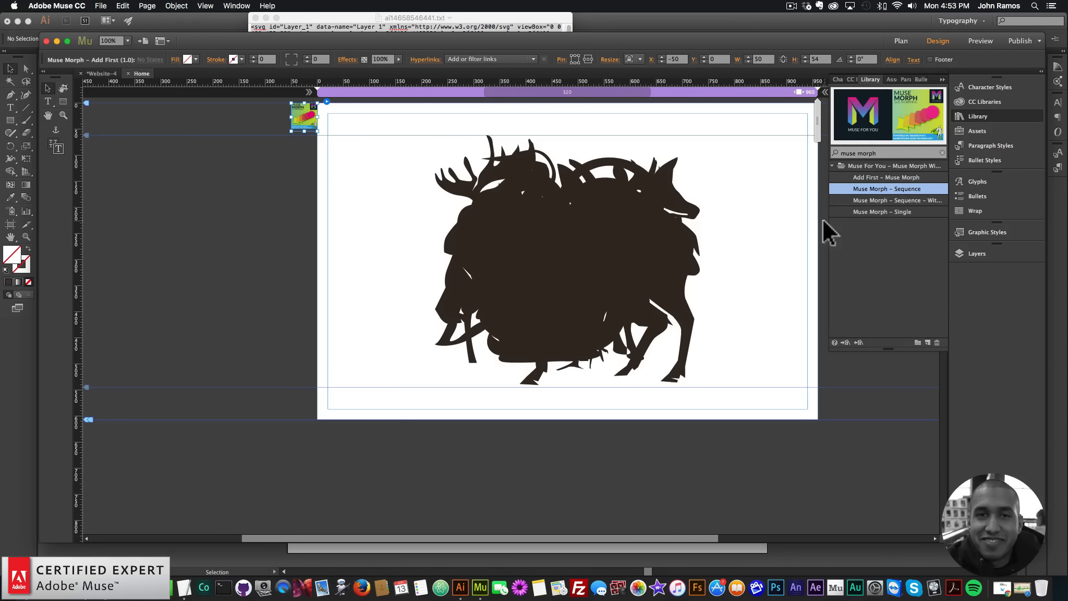
{"action": "left_click_drag", "start_coordinate": [828, 219], "coordinate": [781, 221]}
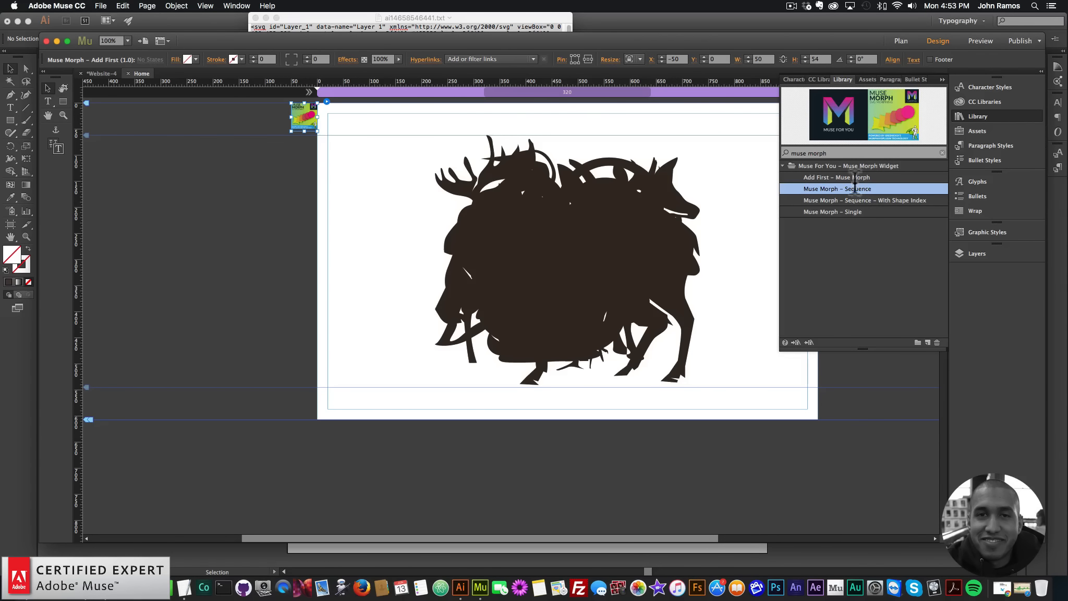
{"action": "left_click_drag", "start_coordinate": [850, 189], "coordinate": [304, 149]}
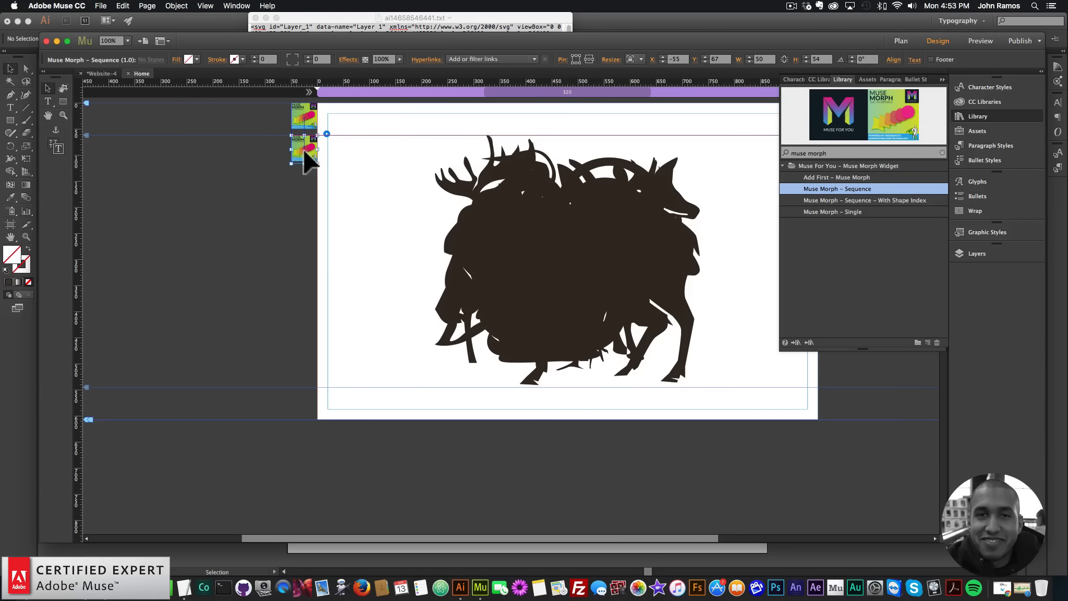
{"action": "left_click", "coordinate": [978, 117]}
Examine the Muse Morph – Sequence widget's start choices and the settings of Morph 1, Morph 2 and Morph 3.
{"action": "left_click", "coordinate": [327, 134]}
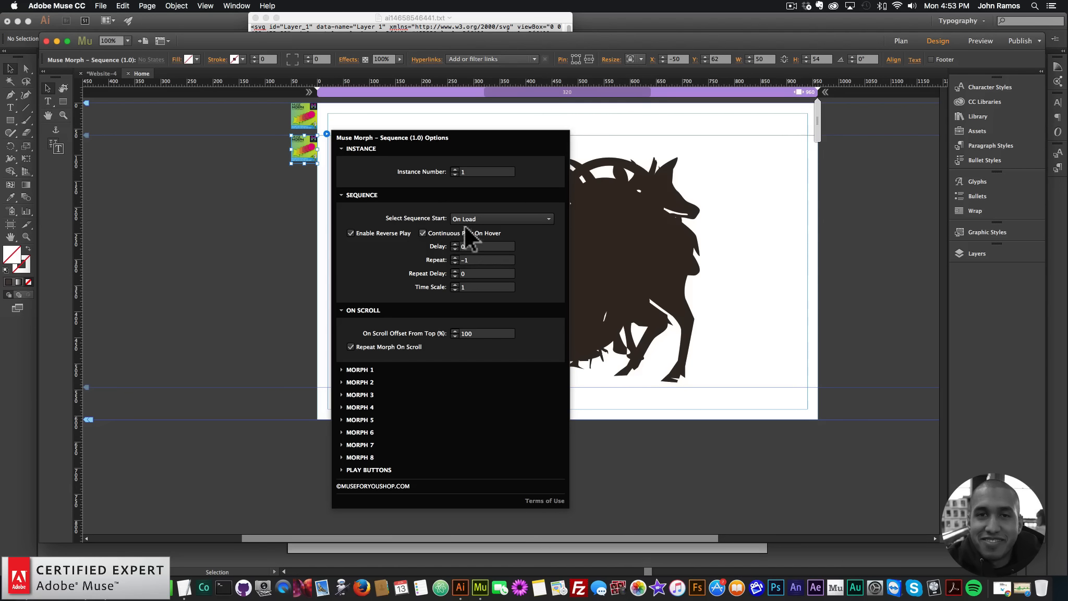
{"action": "left_click", "coordinate": [481, 217]}
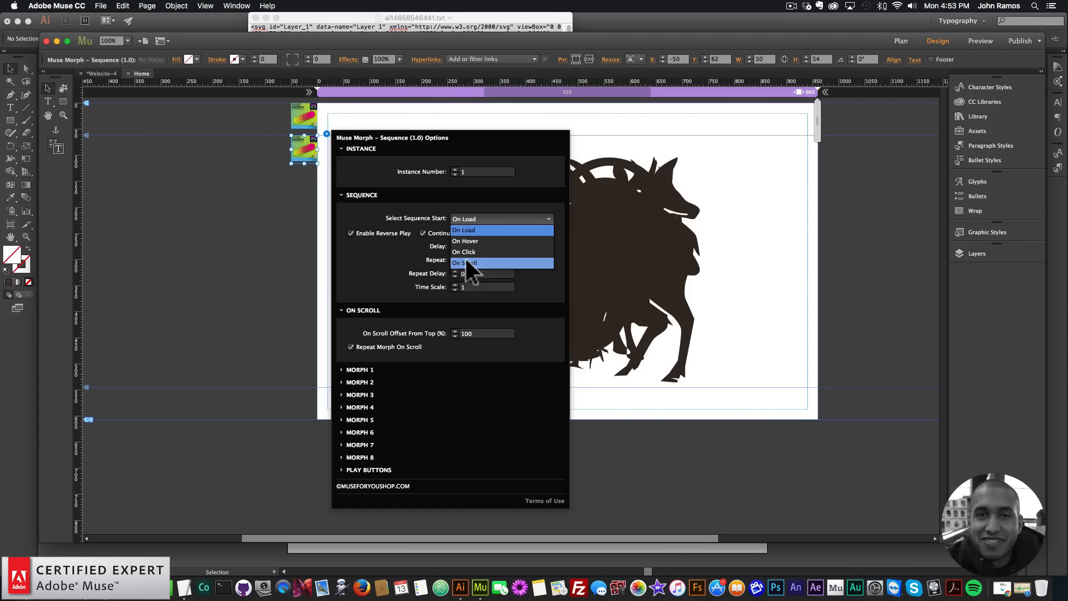
{"action": "left_click", "coordinate": [380, 245]}
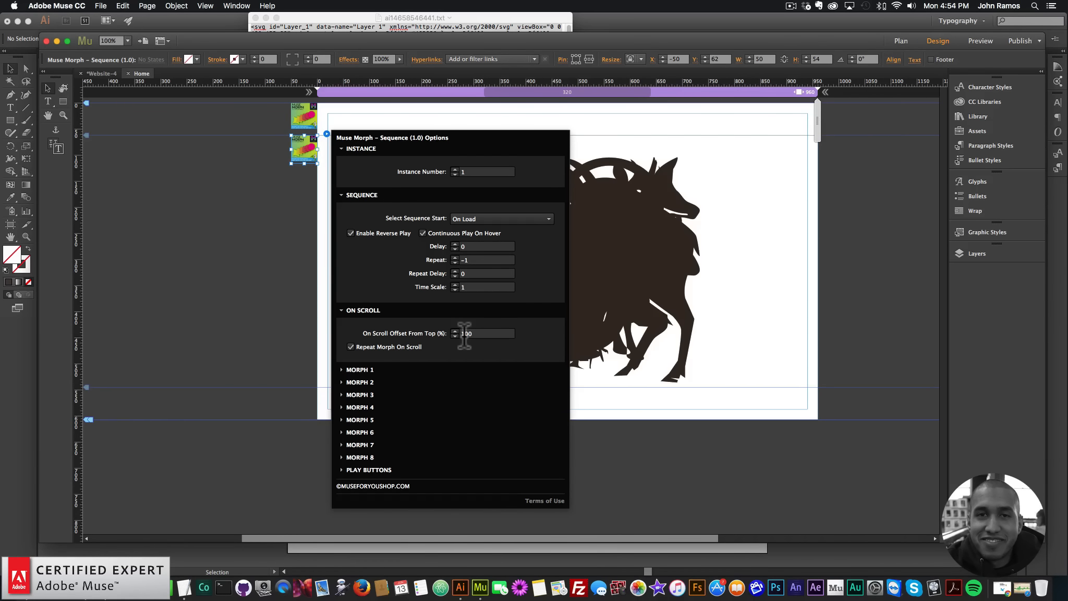
{"action": "left_click", "coordinate": [507, 218]}
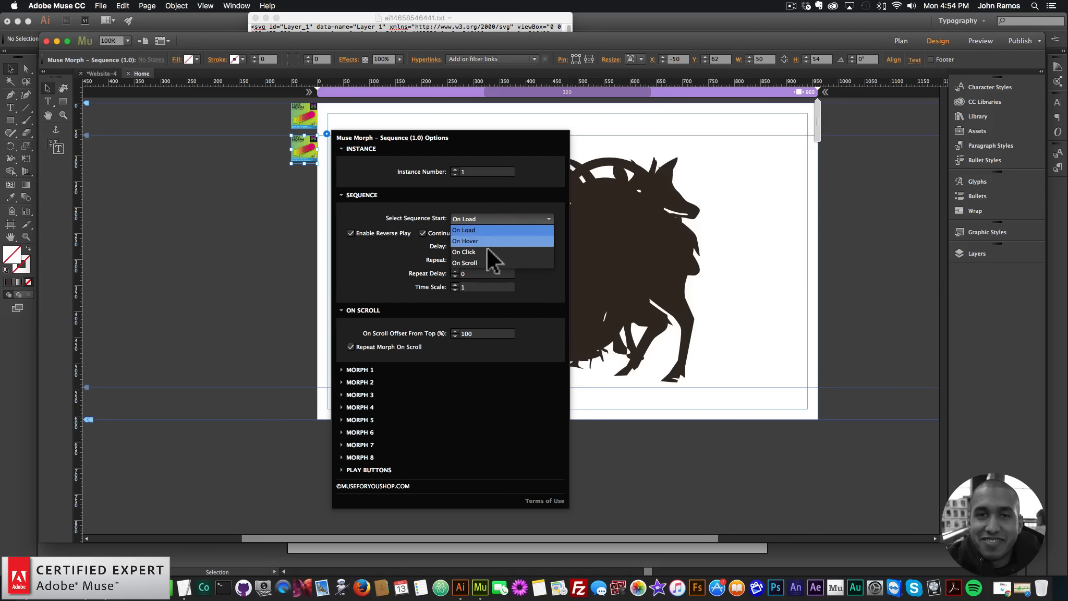
{"action": "left_click", "coordinate": [544, 354]}
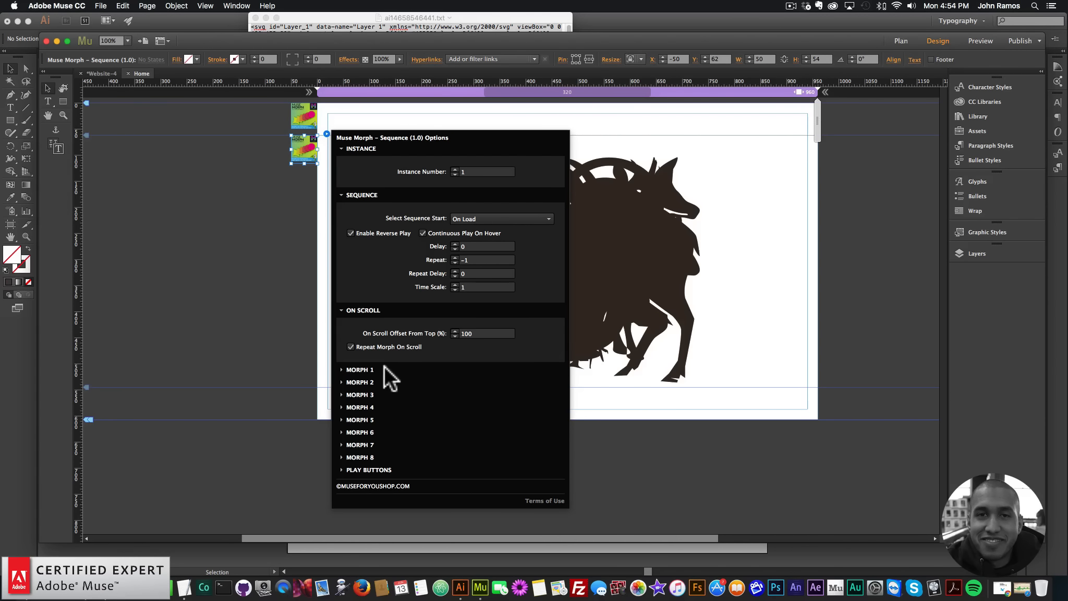
{"action": "left_click", "coordinate": [363, 368]}
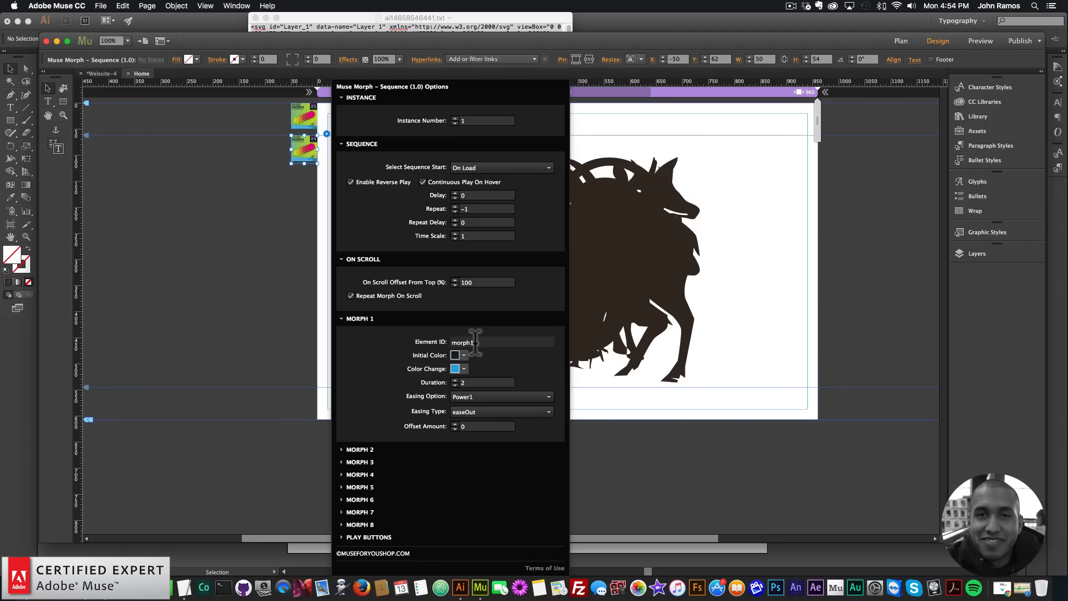
{"action": "left_click", "coordinate": [363, 449]}
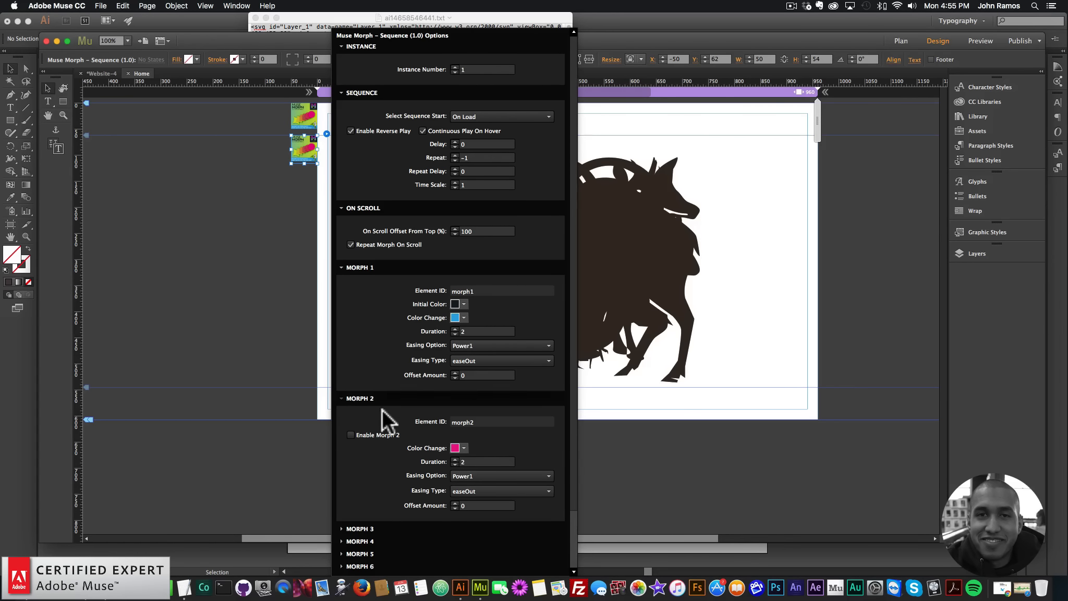
{"action": "left_click", "coordinate": [361, 529]}
{"action": "scroll", "coordinate": [423, 507], "scroll_direction": "down", "scroll_amount": 3}
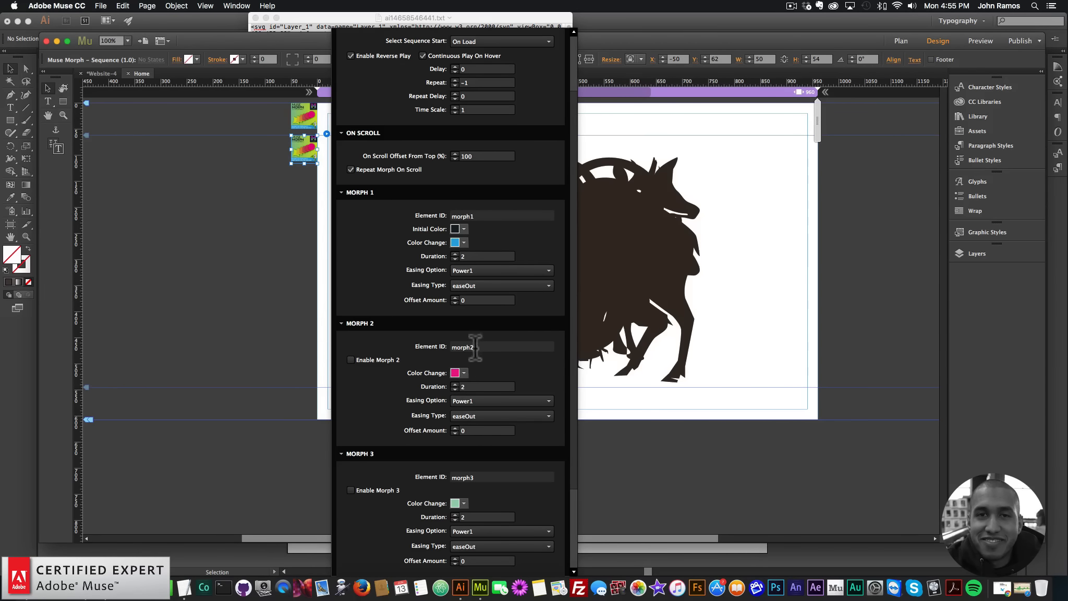
{"action": "left_click", "coordinate": [435, 342]}
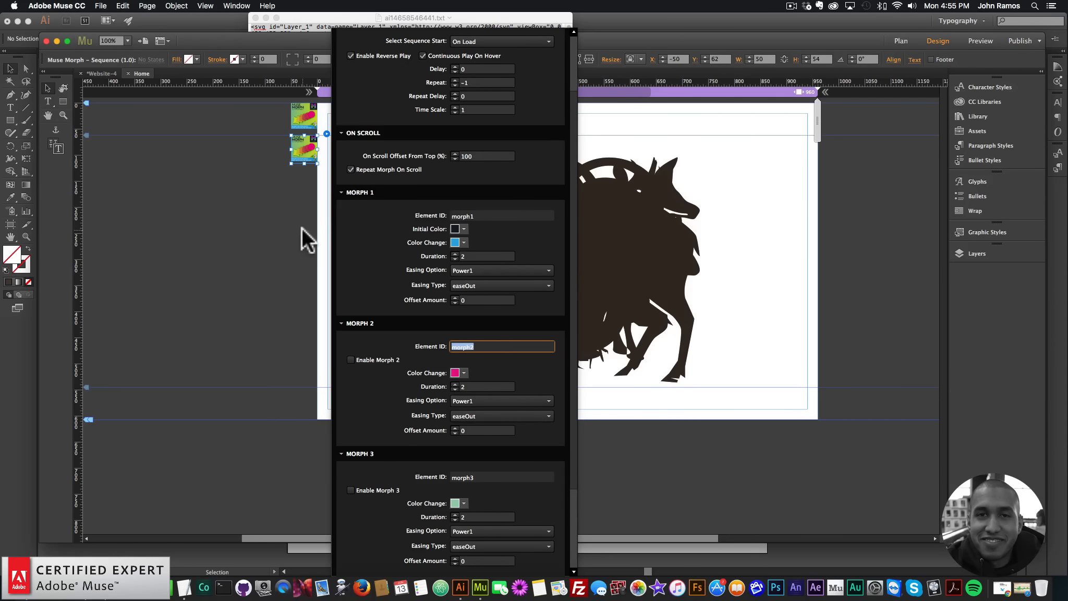
Close the sequence options and preview the page in the browser to check the first morph.
{"action": "left_click", "coordinate": [267, 205]}
{"action": "left_click", "coordinate": [101, 6]}
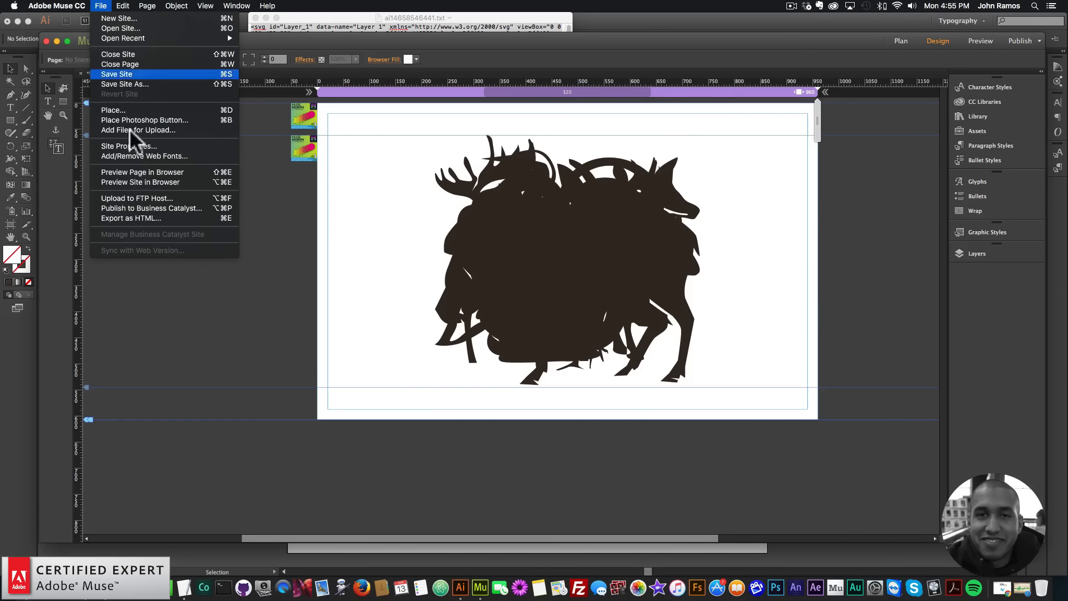
{"action": "left_click", "coordinate": [137, 173]}
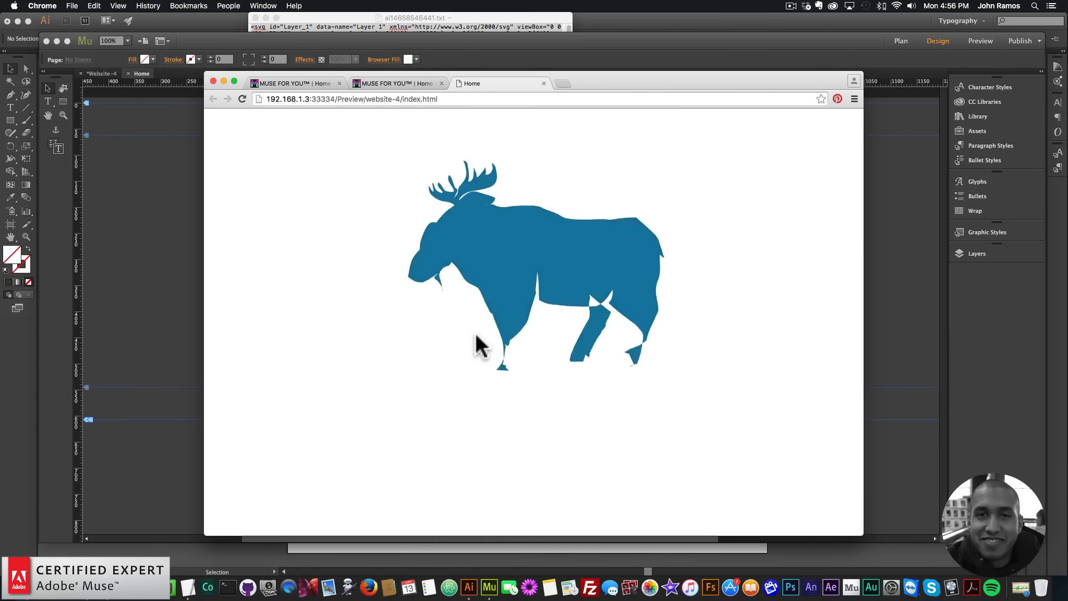
Return to Adobe Muse and enable Morph 2 in the Muse Morph – Sequence widget's options.
{"action": "left_click", "coordinate": [175, 227]}
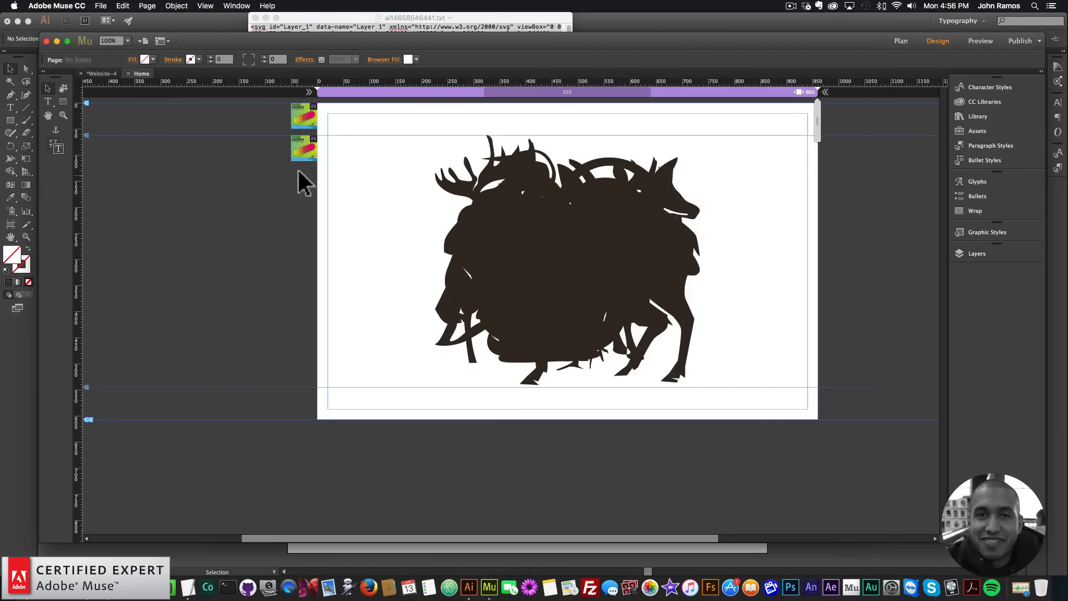
{"action": "left_click", "coordinate": [316, 140]}
{"action": "left_click", "coordinate": [326, 133]}
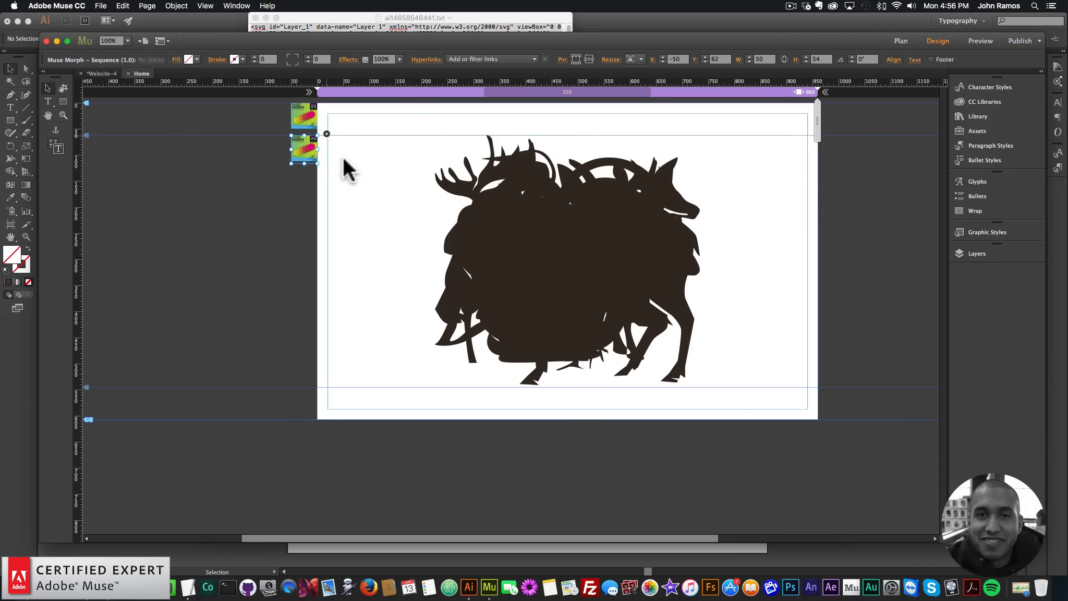
{"action": "left_click", "coordinate": [360, 369]}
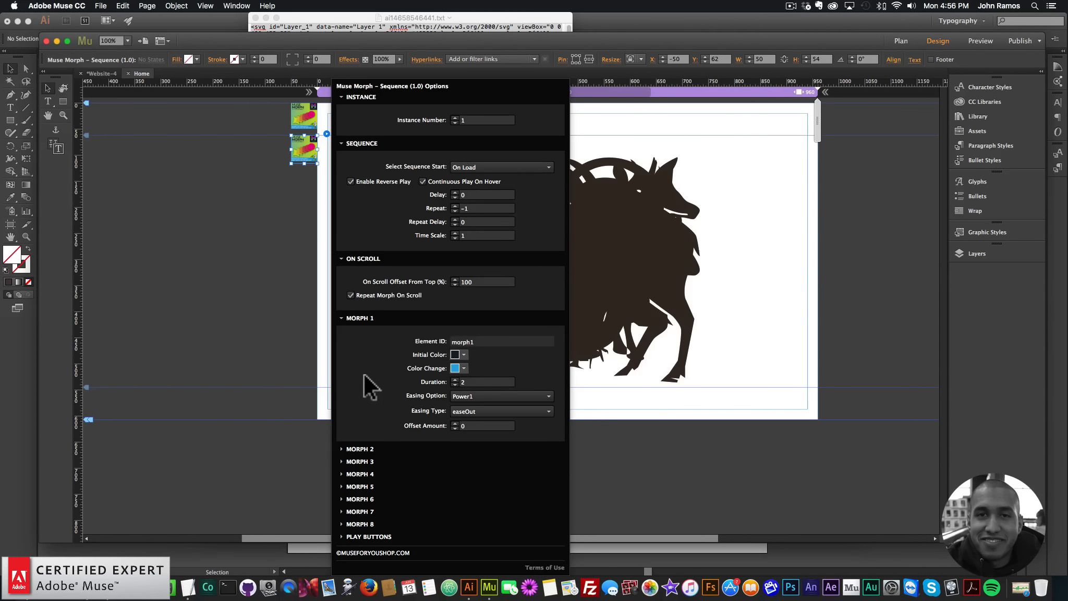
{"action": "left_click", "coordinate": [363, 440]}
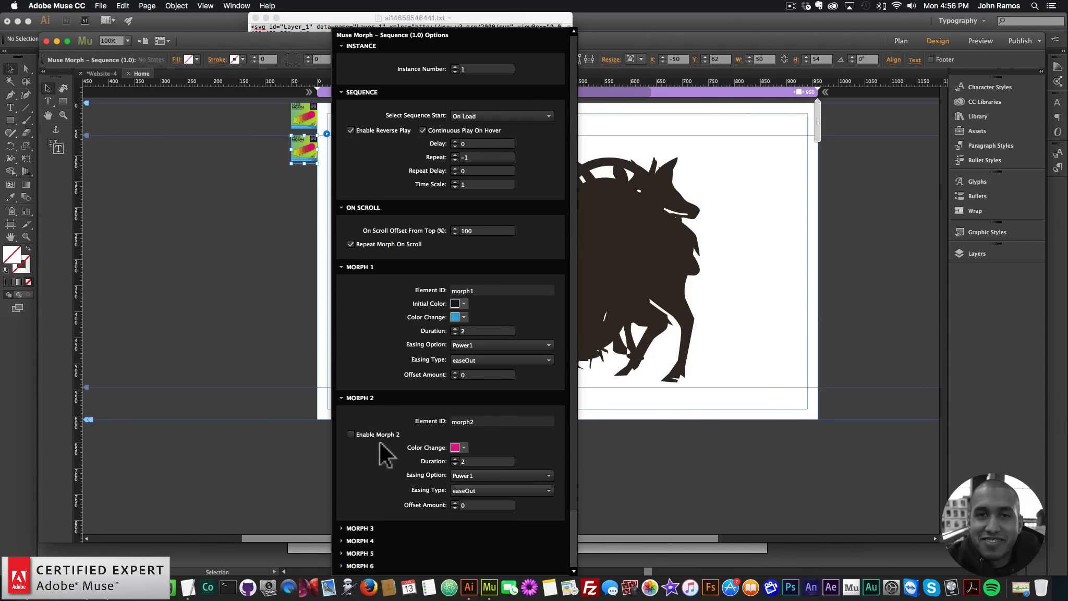
{"action": "left_click", "coordinate": [376, 527]}
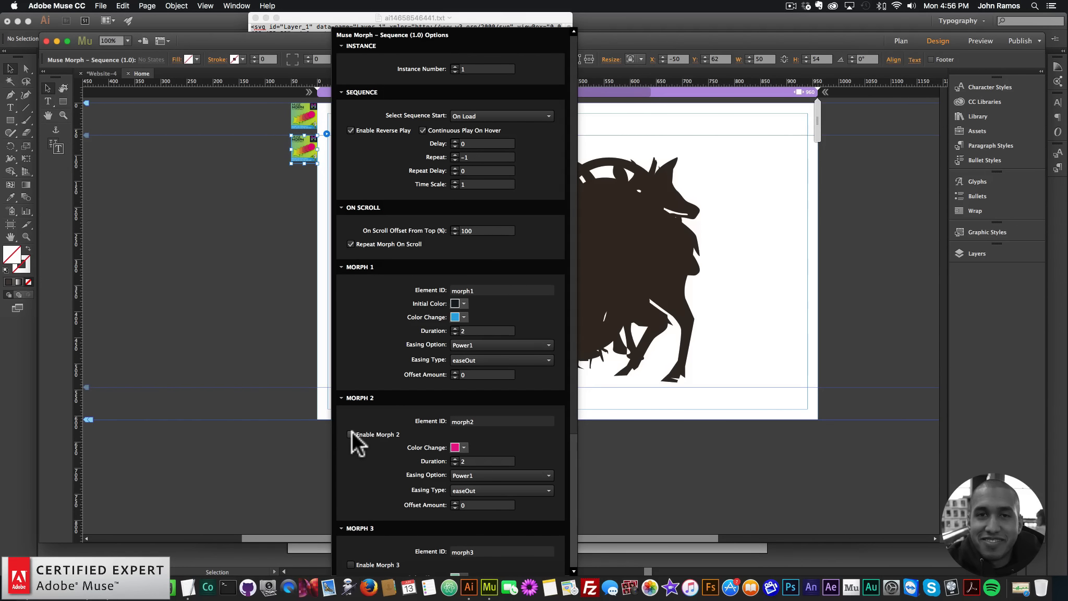
{"action": "left_click", "coordinate": [351, 433]}
Preview the page in the browser again to check the sequence with Morph 2 enabled.
{"action": "left_click", "coordinate": [204, 236]}
{"action": "left_click", "coordinate": [101, 6]}
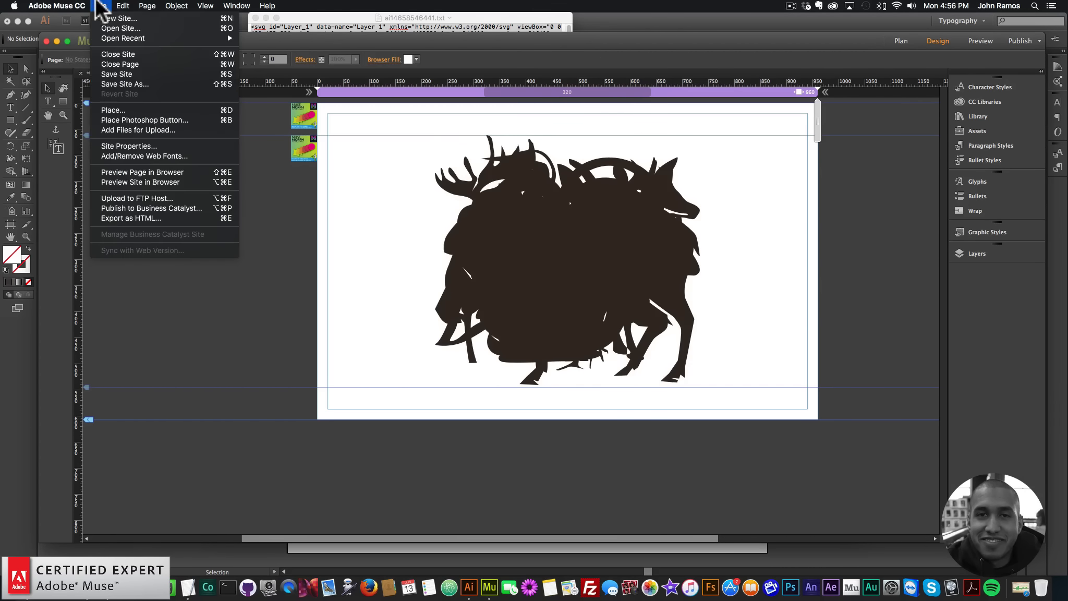
{"action": "left_click", "coordinate": [140, 169]}
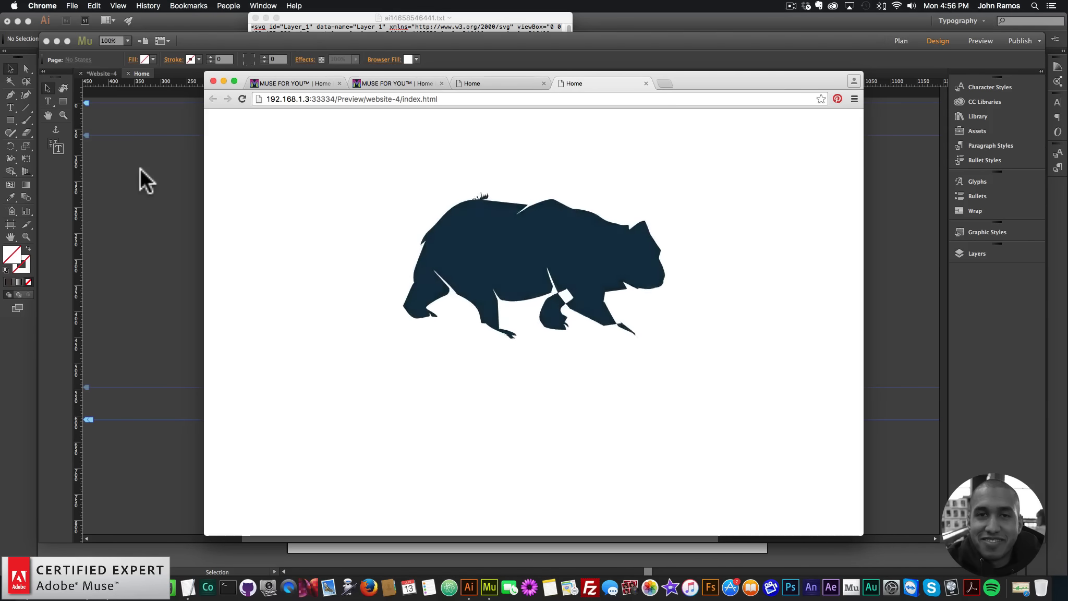
Switch back to Adobe Muse and enable Morph 3 and Morph 4 in the Muse Morph – Sequence widget's options.
{"action": "left_click", "coordinate": [162, 225]}
{"action": "left_click", "coordinate": [301, 153]}
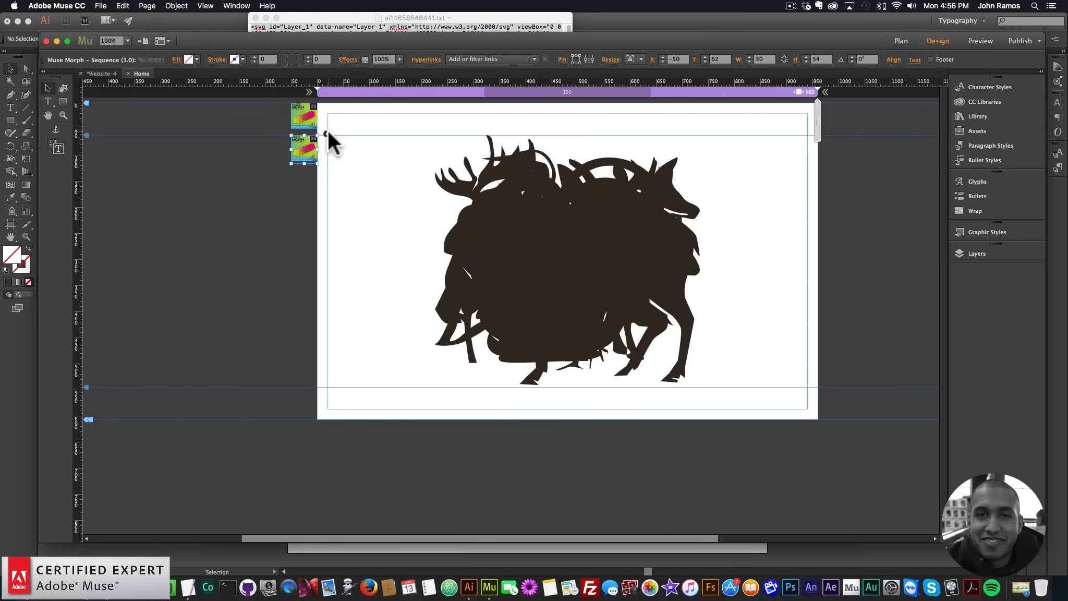
{"action": "left_click", "coordinate": [327, 134]}
{"action": "left_click", "coordinate": [360, 395]}
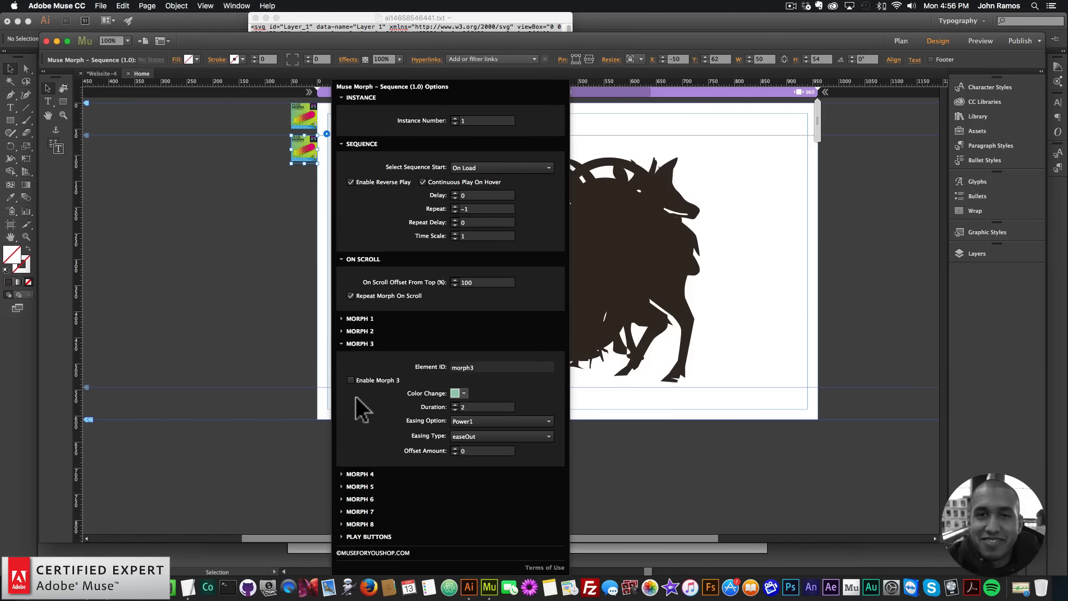
{"action": "left_click", "coordinate": [361, 474]}
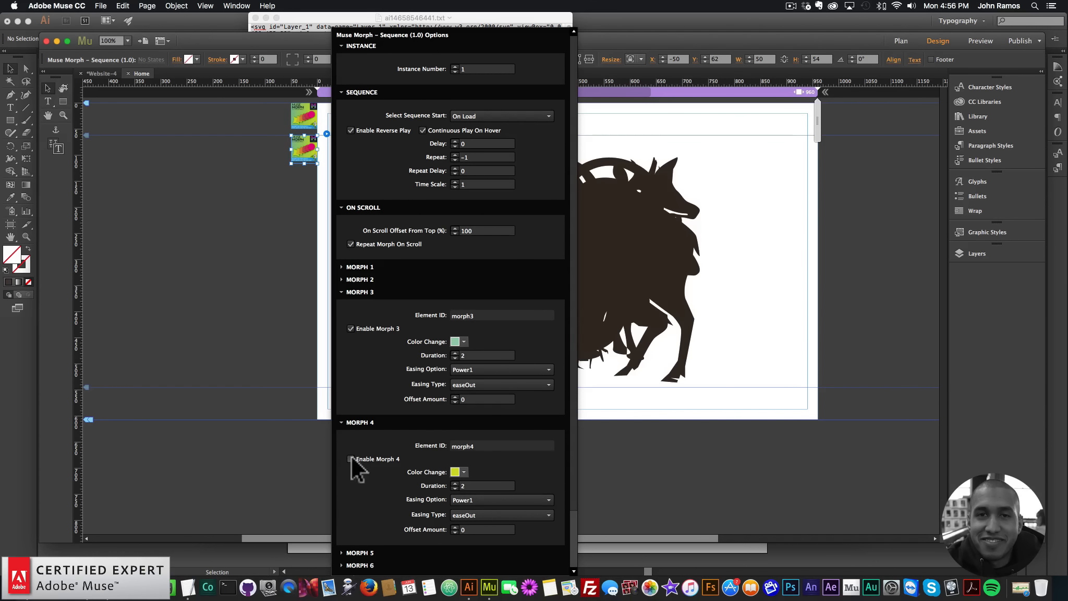
{"action": "left_click", "coordinate": [365, 553]}
{"action": "left_click", "coordinate": [360, 423]}
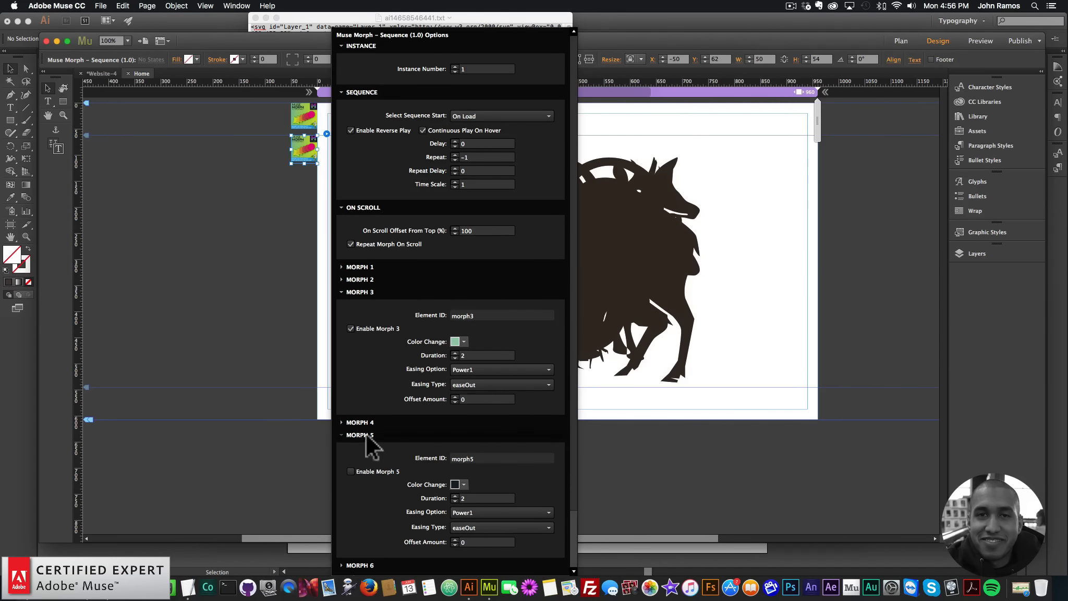
{"action": "left_click", "coordinate": [365, 435]}
{"action": "left_click", "coordinate": [358, 475]}
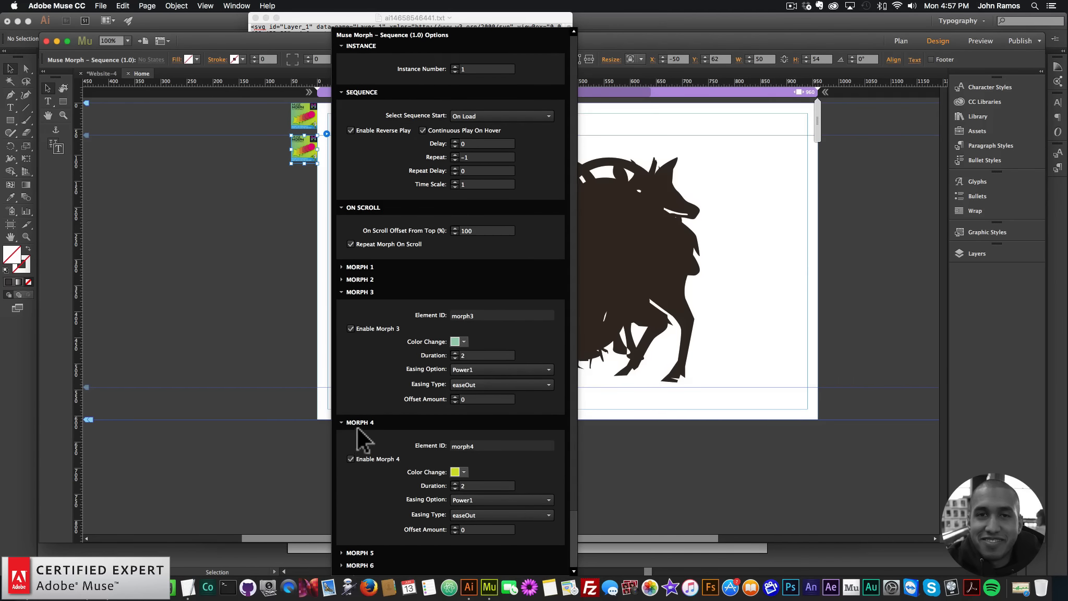
{"action": "left_click", "coordinate": [358, 292]}
{"action": "left_click", "coordinate": [370, 351]}
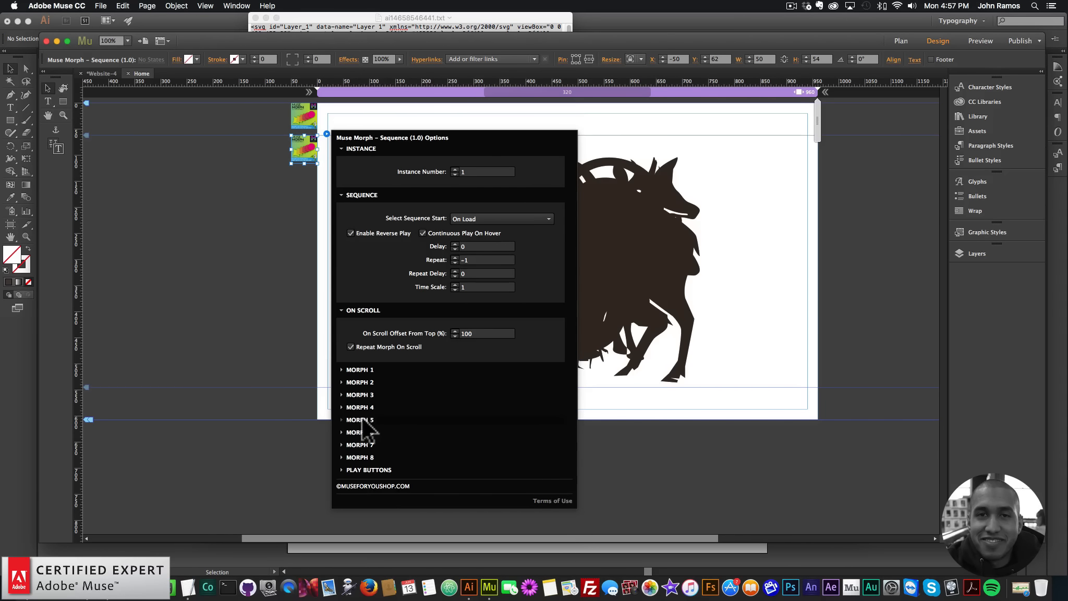
Enable Morph 5, Morph 6, Morph 7 and Morph 8 for the sequence, keeping lastmorph as the final element ID.
{"action": "left_click", "coordinate": [363, 421]}
{"action": "left_click", "coordinate": [365, 372]}
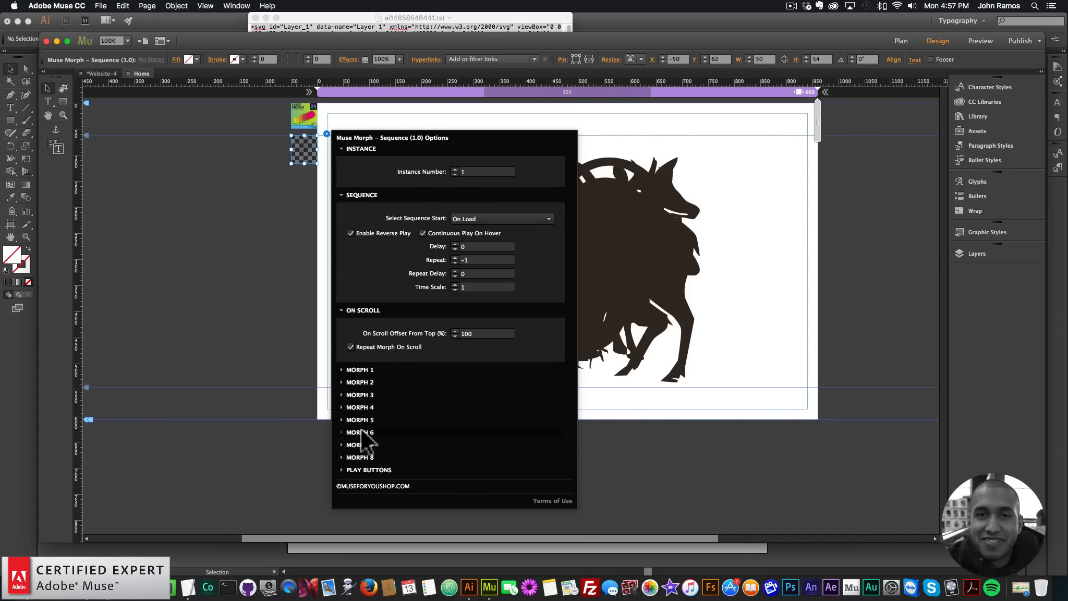
{"action": "left_click", "coordinate": [361, 430]}
{"action": "left_click", "coordinate": [359, 379]}
{"action": "left_click", "coordinate": [360, 445]}
{"action": "left_click", "coordinate": [363, 395]}
{"action": "left_click", "coordinate": [359, 423]}
{"action": "left_click", "coordinate": [351, 428]}
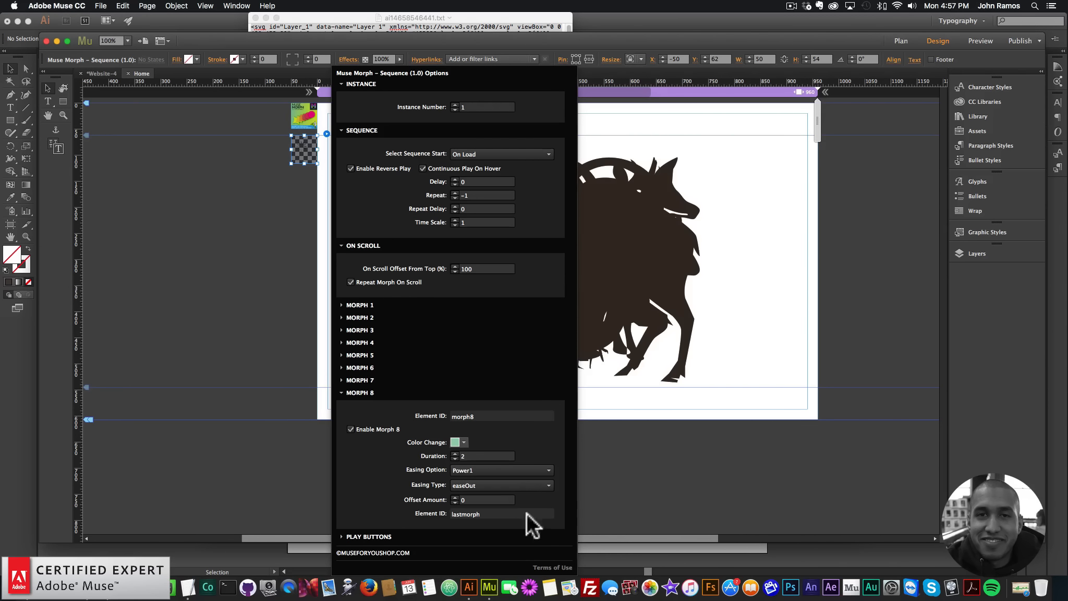
{"action": "left_click", "coordinate": [475, 515]}
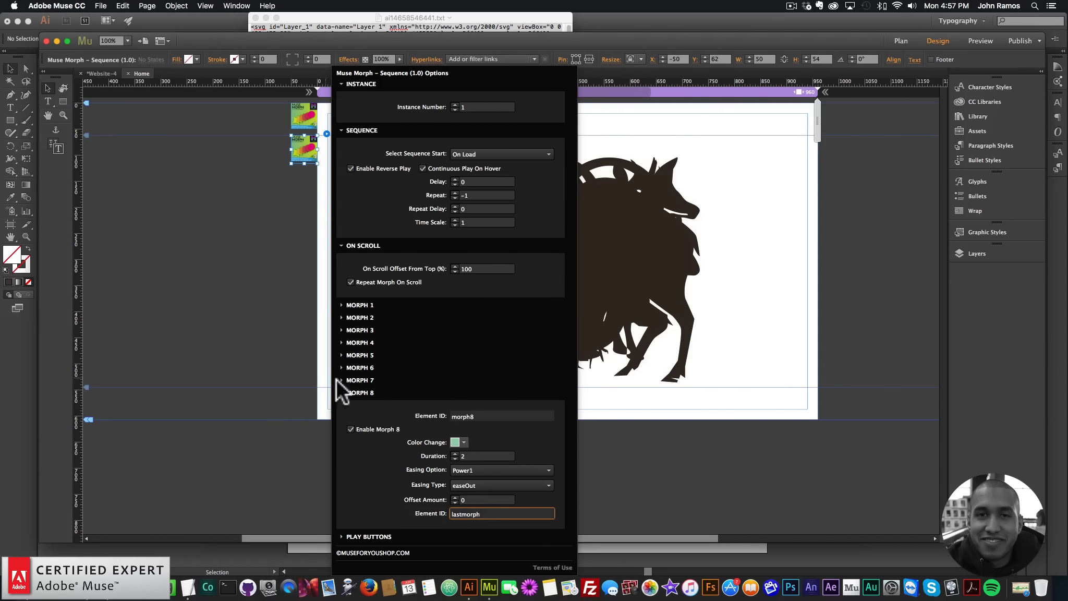
Preview the page in the browser to watch the complete eight-morph animal sequence.
{"action": "left_click", "coordinate": [308, 365]}
{"action": "left_click", "coordinate": [100, 6]}
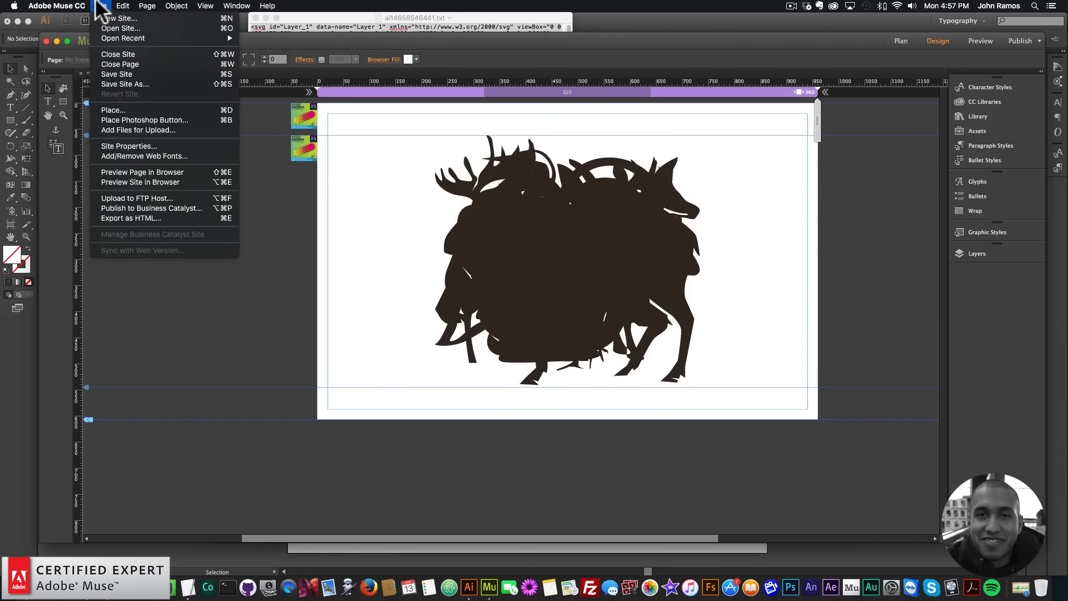
{"action": "left_click", "coordinate": [124, 171]}
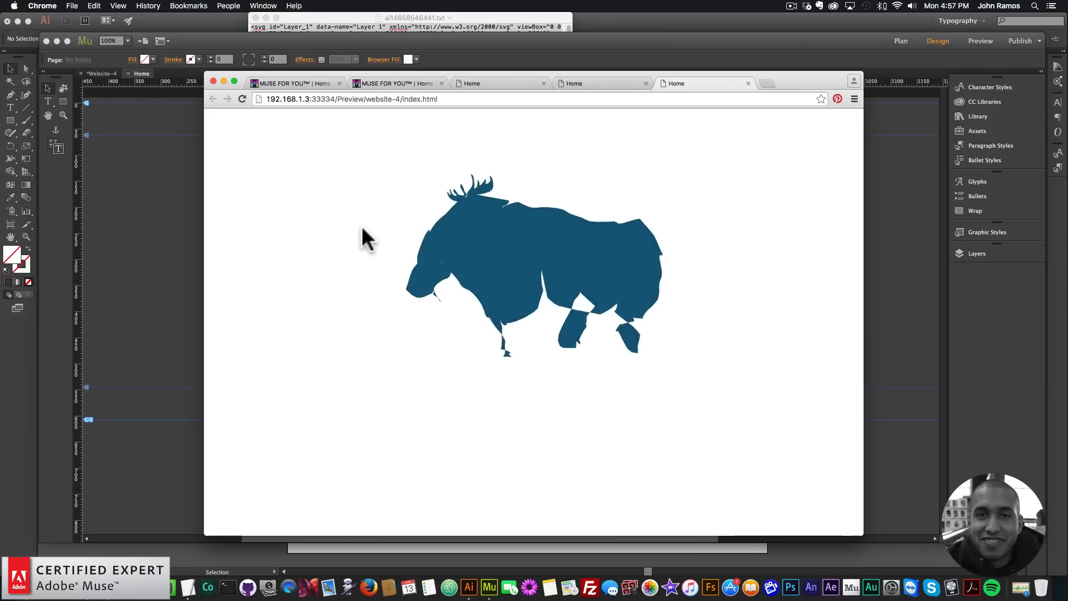
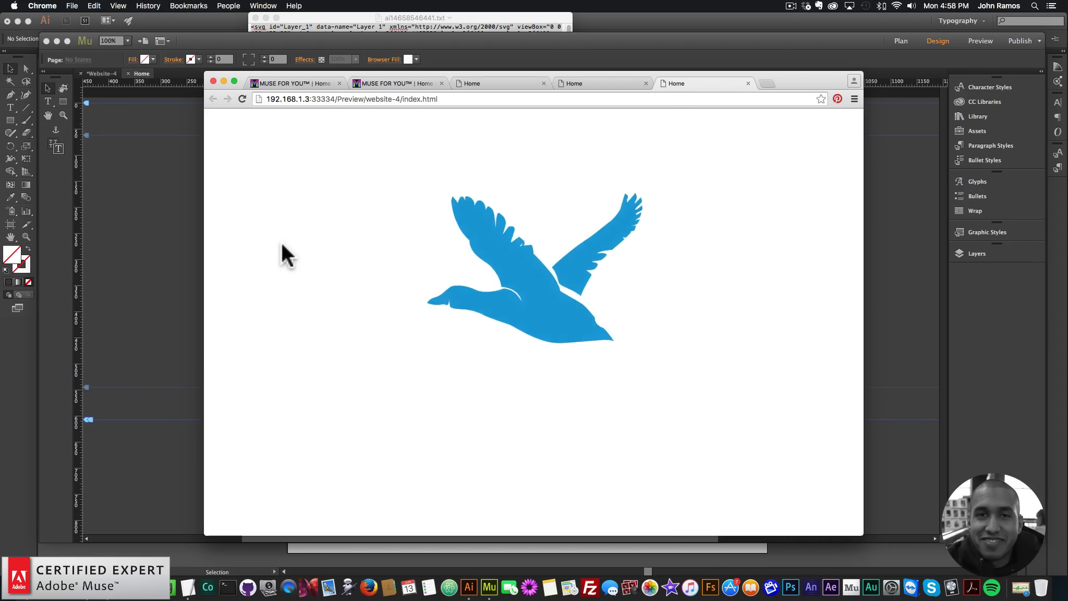
Return to Adobe Muse and select the Muse Morph – Sequence widget.
{"action": "left_click", "coordinate": [181, 224]}
{"action": "left_click", "coordinate": [307, 150]}
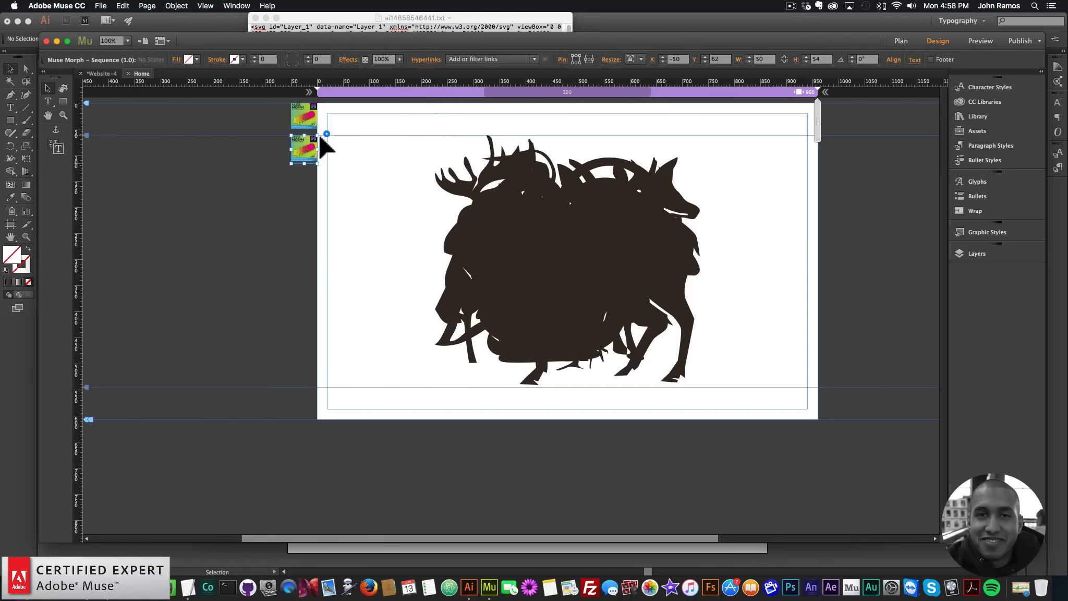
Change the initial color of Morph 1 to orange in the lower Muse Morph – Sequence widget's options.
{"action": "left_click", "coordinate": [359, 369]}
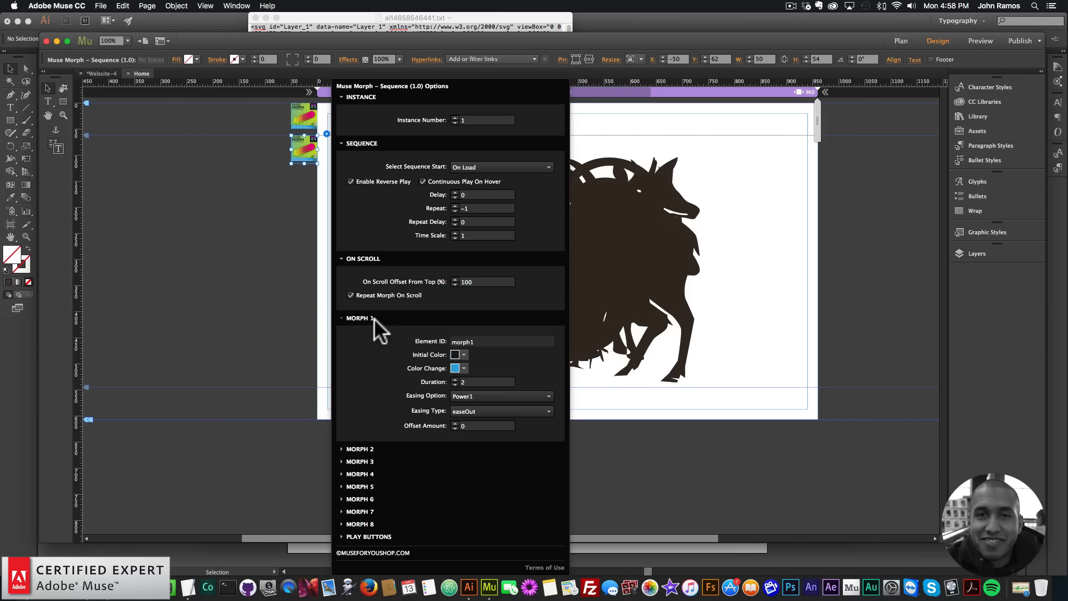
{"action": "left_click", "coordinate": [464, 354]}
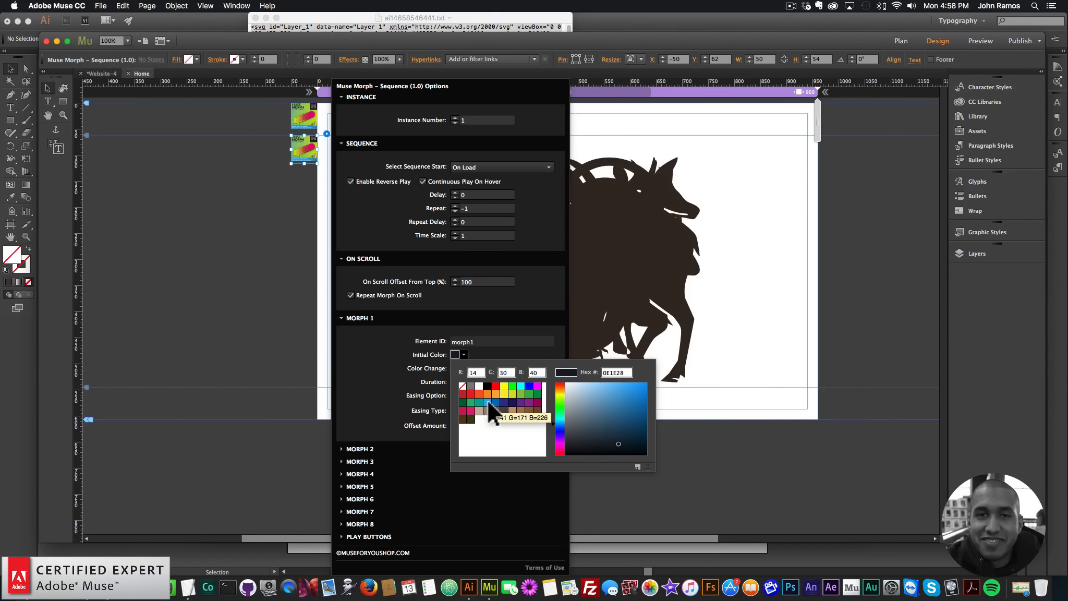
{"action": "left_click", "coordinate": [497, 394]}
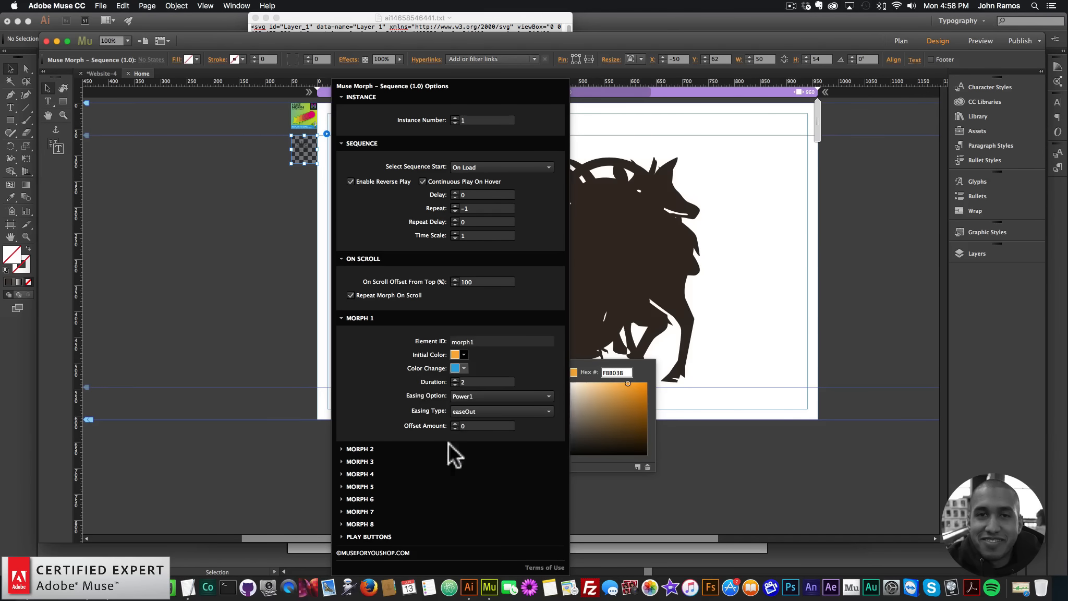
Review the easing options for Morph 1 and set its easing type to easeInOut.
{"action": "left_click", "coordinate": [475, 394]}
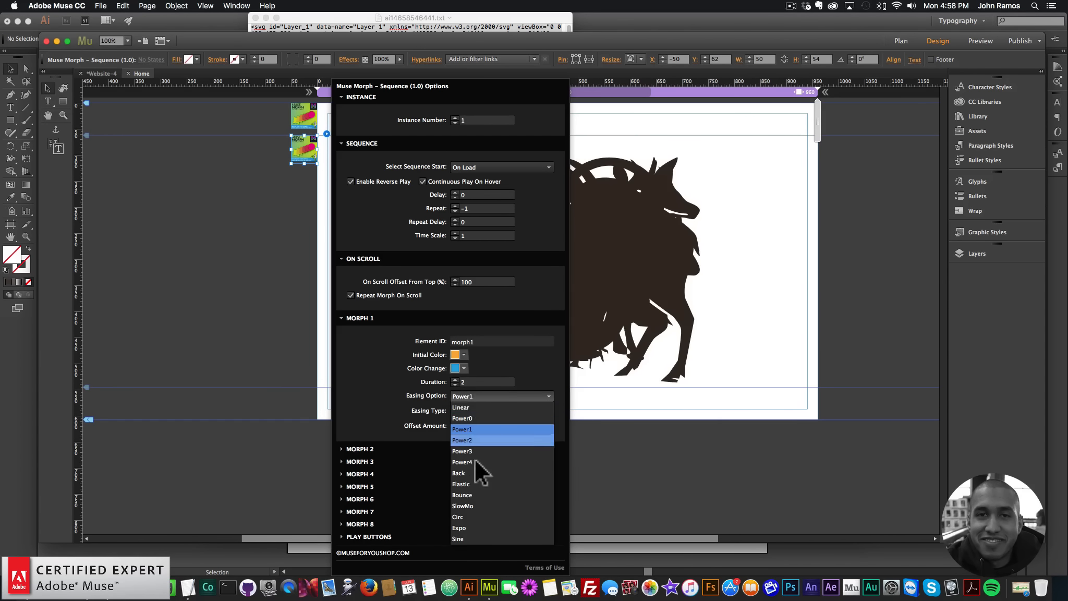
{"action": "left_click", "coordinate": [435, 463]}
{"action": "left_click", "coordinate": [481, 410]}
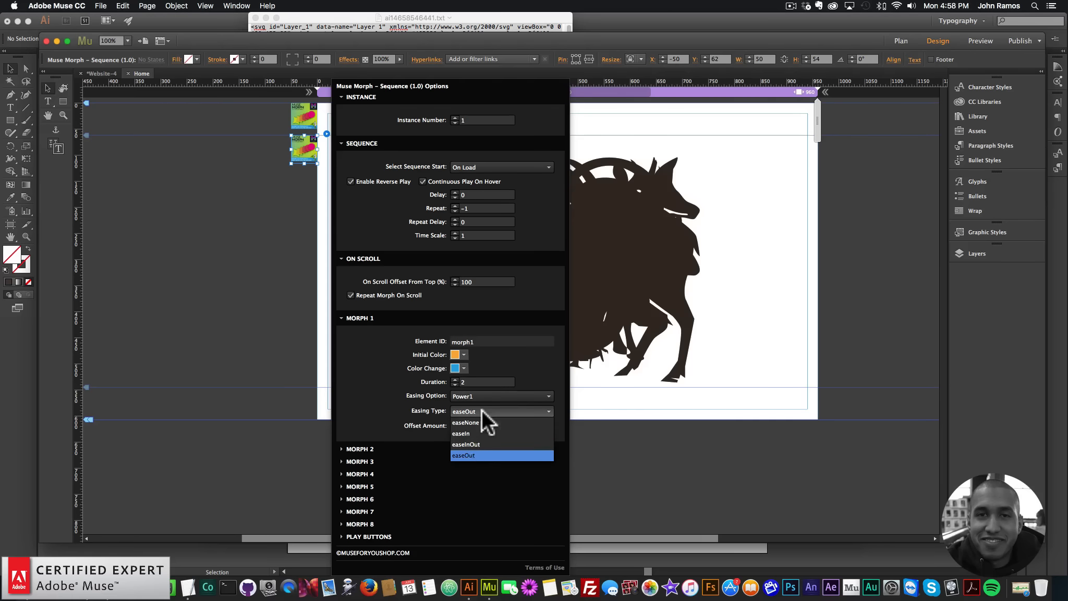
{"action": "left_click", "coordinate": [473, 444]}
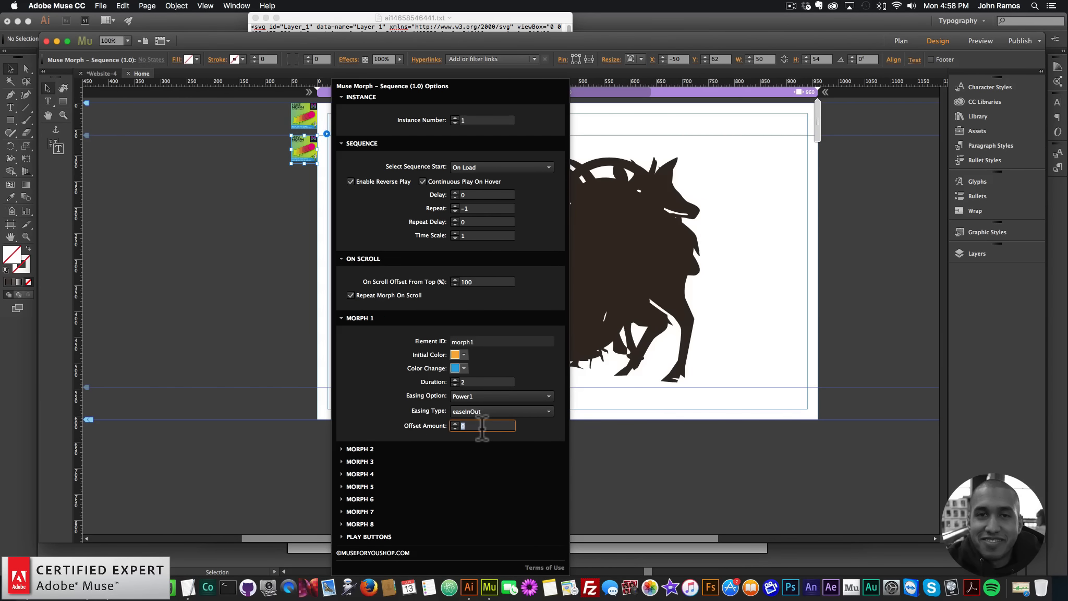
Set the offset amount of Morph 1 to 2 and close the widget options.
{"action": "type", "text": "2"}
{"action": "key", "text": "Return"}
{"action": "left_click", "coordinate": [297, 264]}
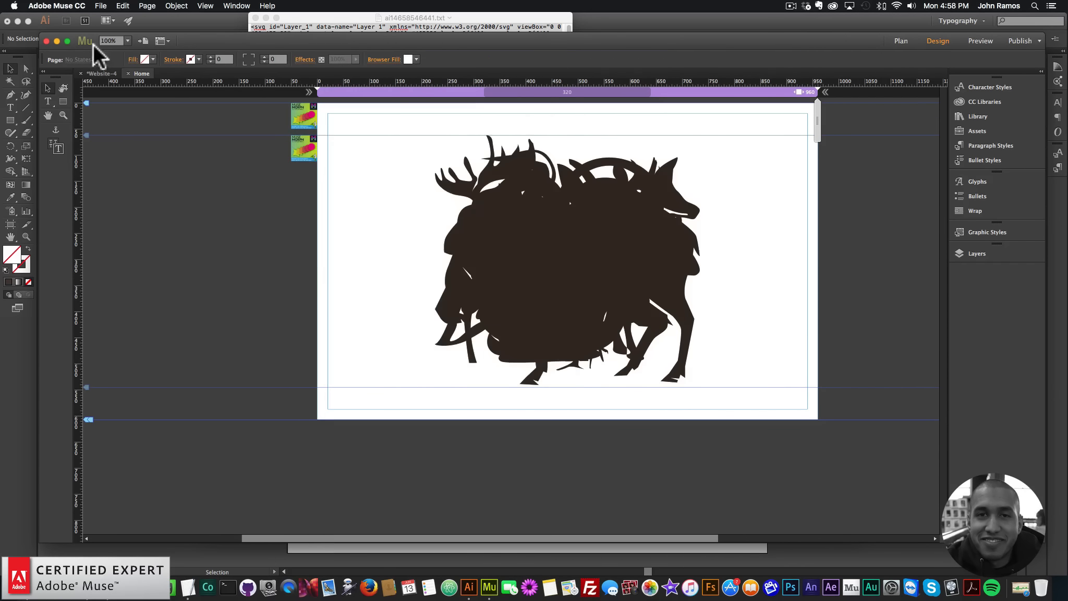
Preview the page in the browser to check the Morph 1 color and offset, and return to Adobe Muse.
{"action": "left_click", "coordinate": [97, 5]}
{"action": "left_click", "coordinate": [153, 174]}
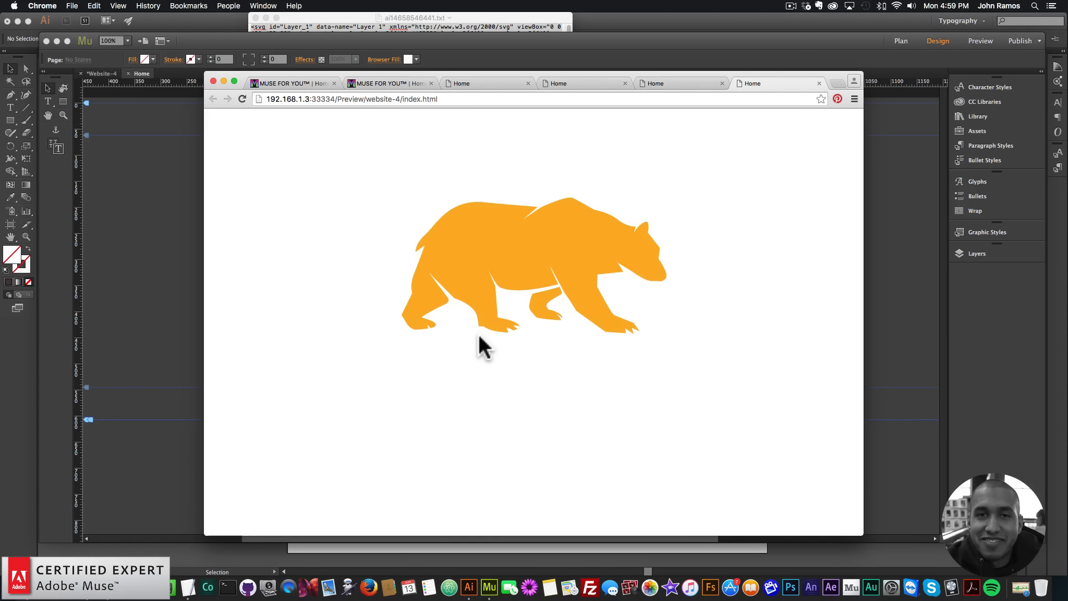
{"action": "left_click", "coordinate": [170, 215]}
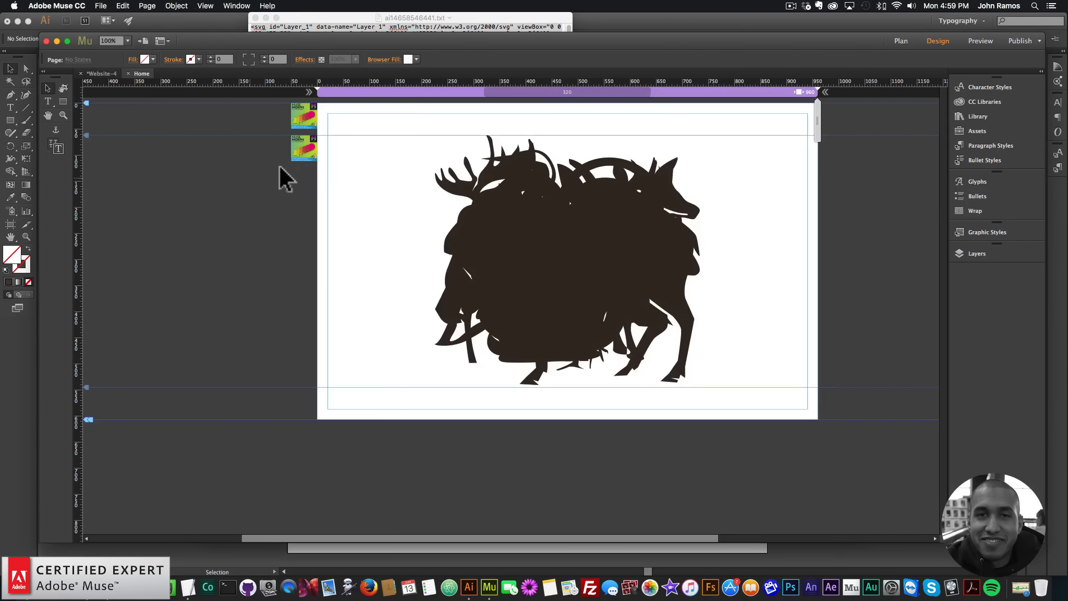
Reopen the Muse Morph – Sequence widget's options and set the Morph 1 offset amount back to 0.
{"action": "left_click", "coordinate": [306, 148]}
{"action": "left_click", "coordinate": [326, 133]}
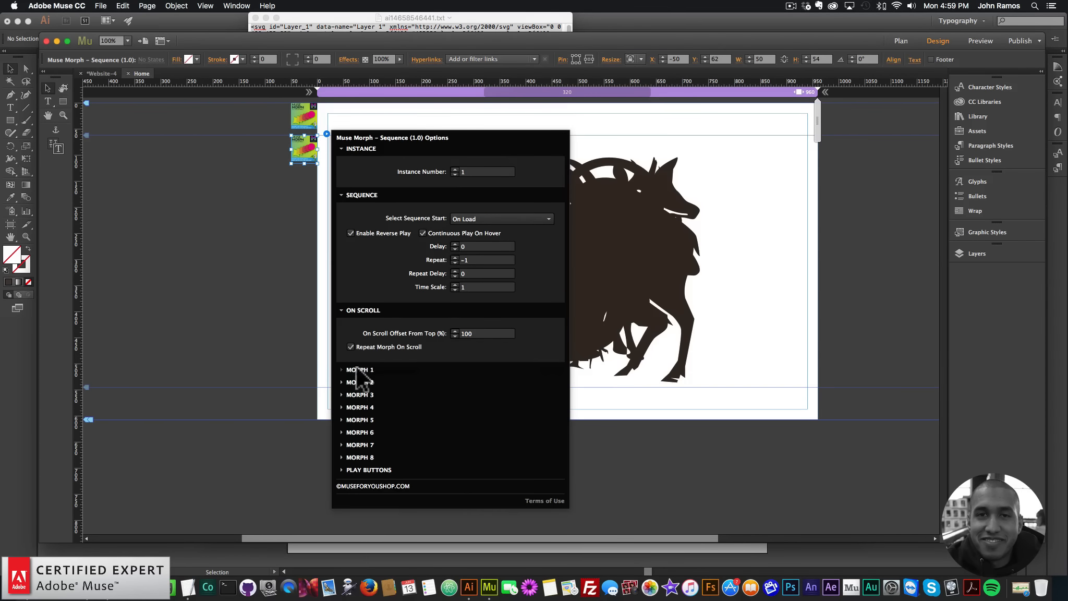
{"action": "left_click", "coordinate": [356, 369]}
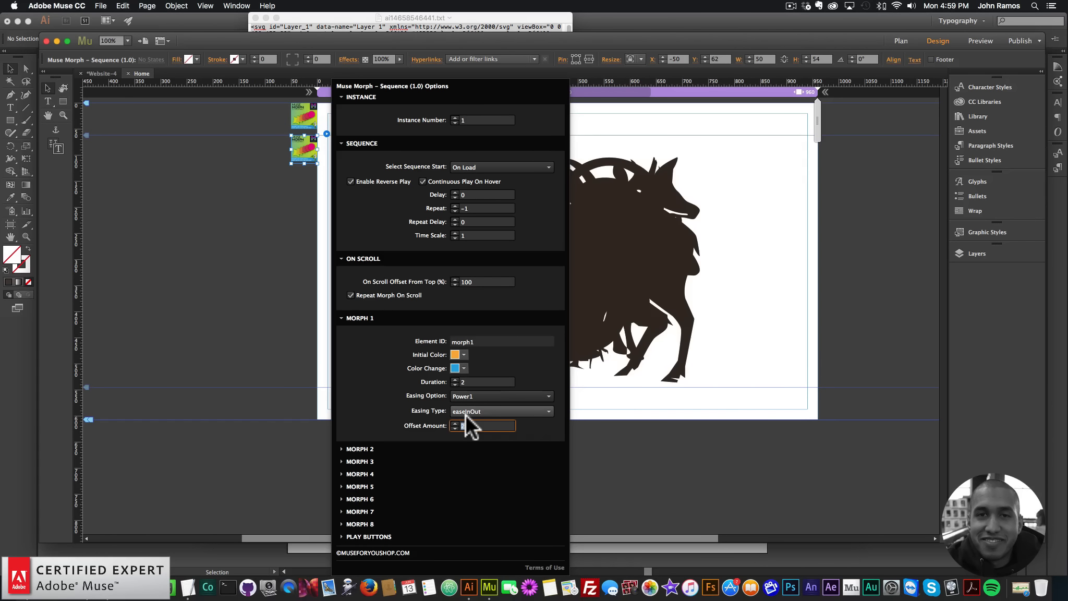
{"action": "key", "text": "Return"}
Set the offset amount of Morph 2 to 2 and close the widget options.
{"action": "left_click", "coordinate": [375, 449]}
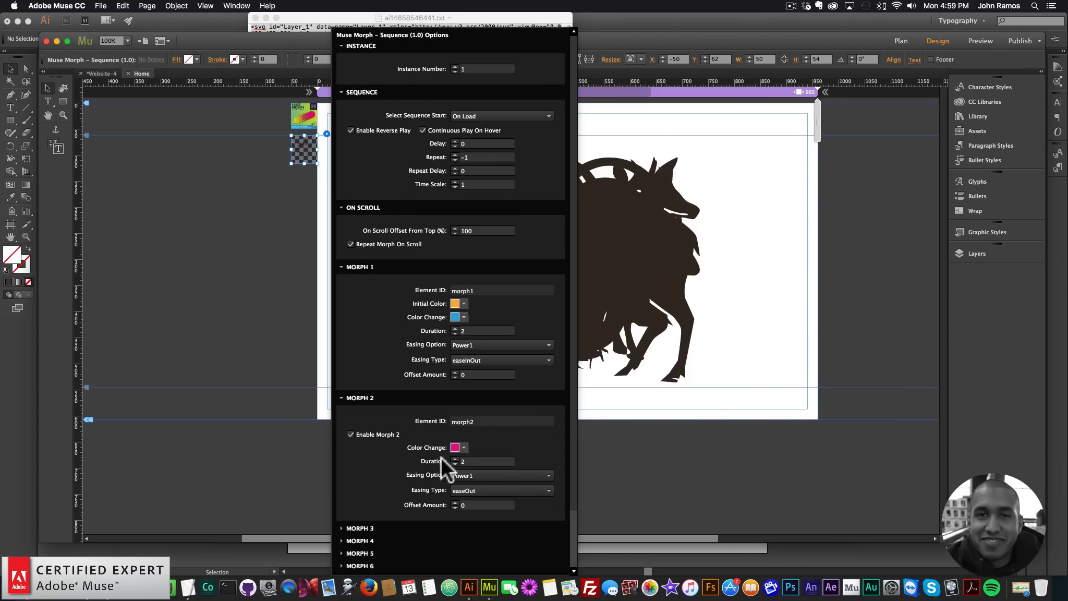
{"action": "type", "text": "2"}
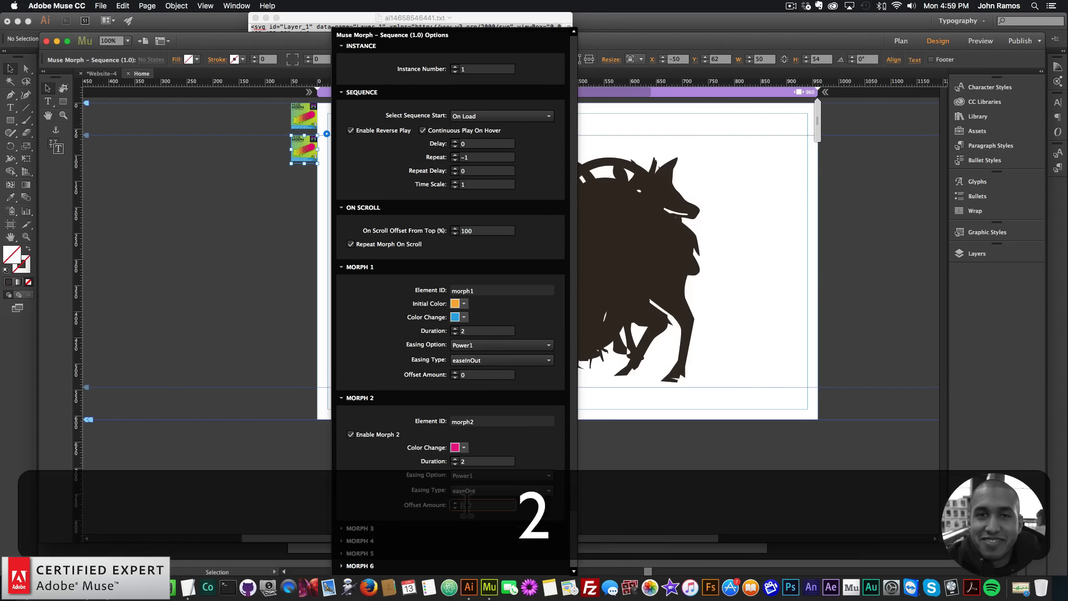
{"action": "key", "text": "Return"}
{"action": "left_click", "coordinate": [238, 239]}
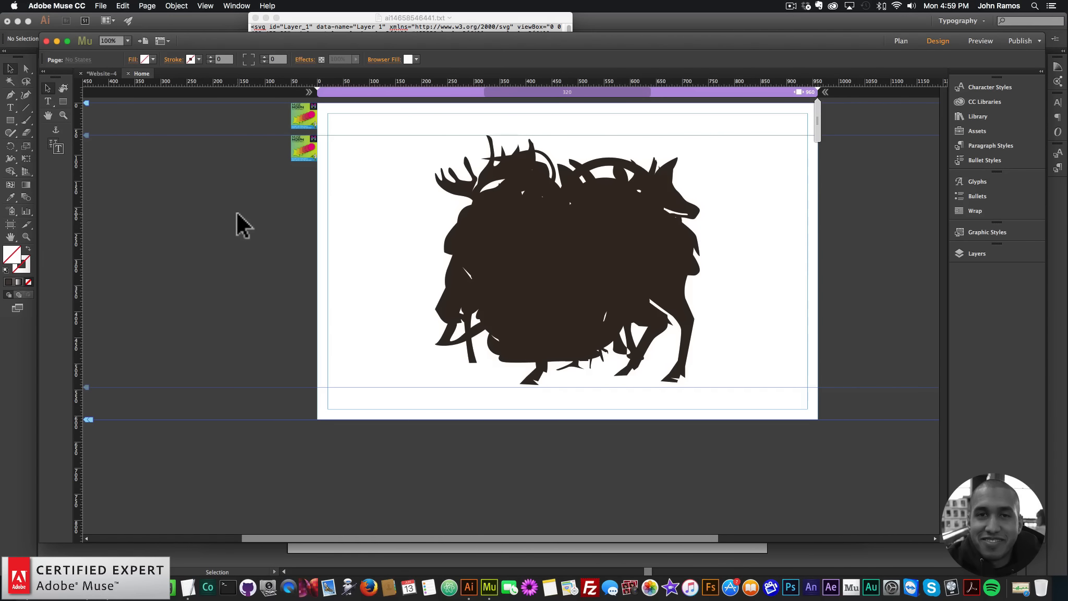
Preview the page in the browser to check the Morph 2 offset, and return to Adobe Muse.
{"action": "left_click", "coordinate": [101, 5]}
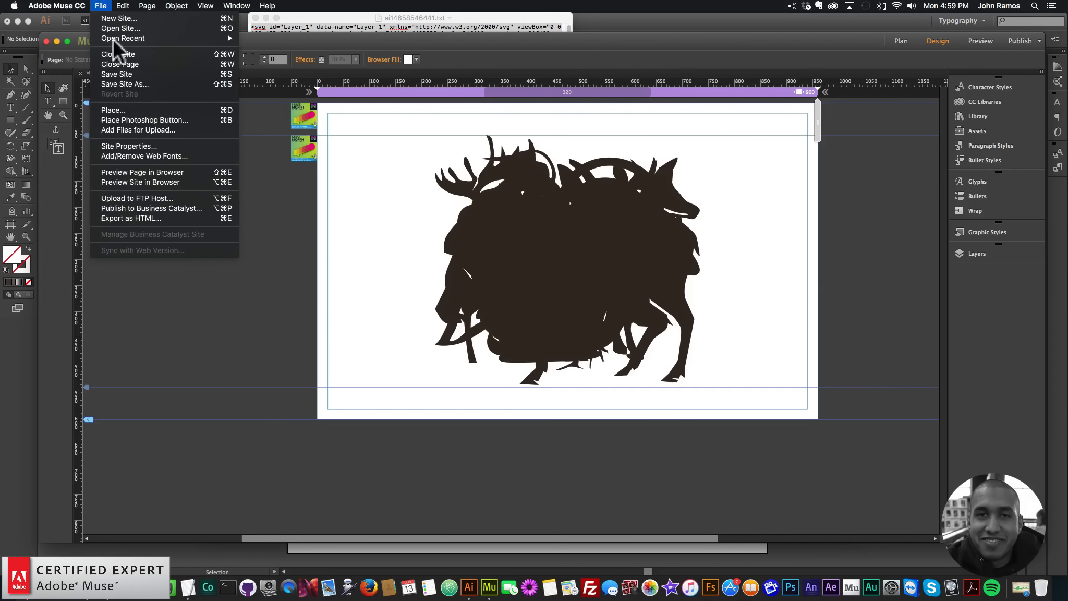
{"action": "left_click", "coordinate": [143, 170]}
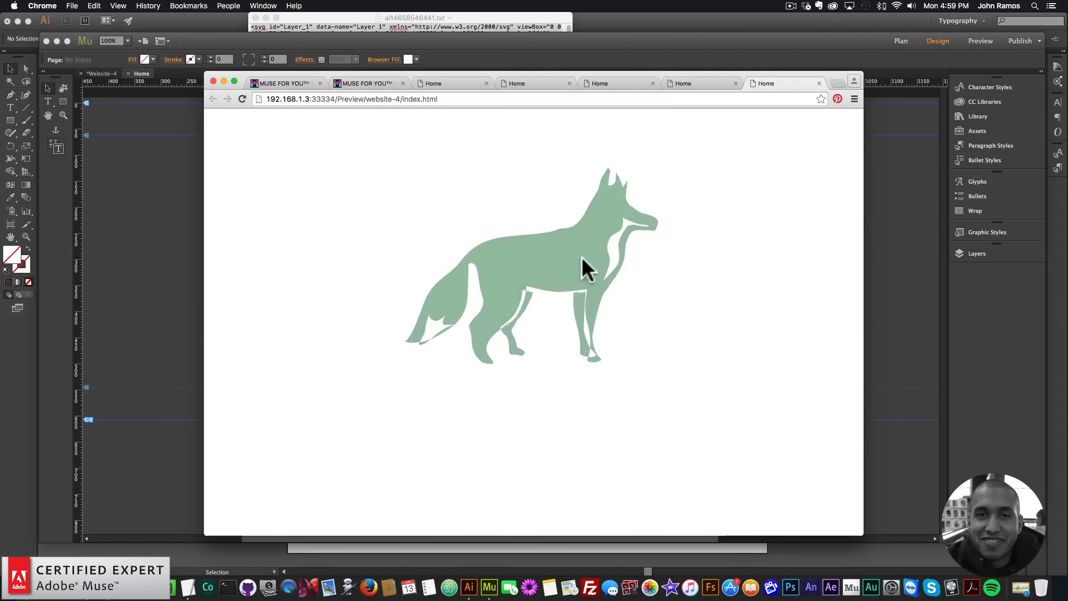
{"action": "left_click", "coordinate": [178, 269]}
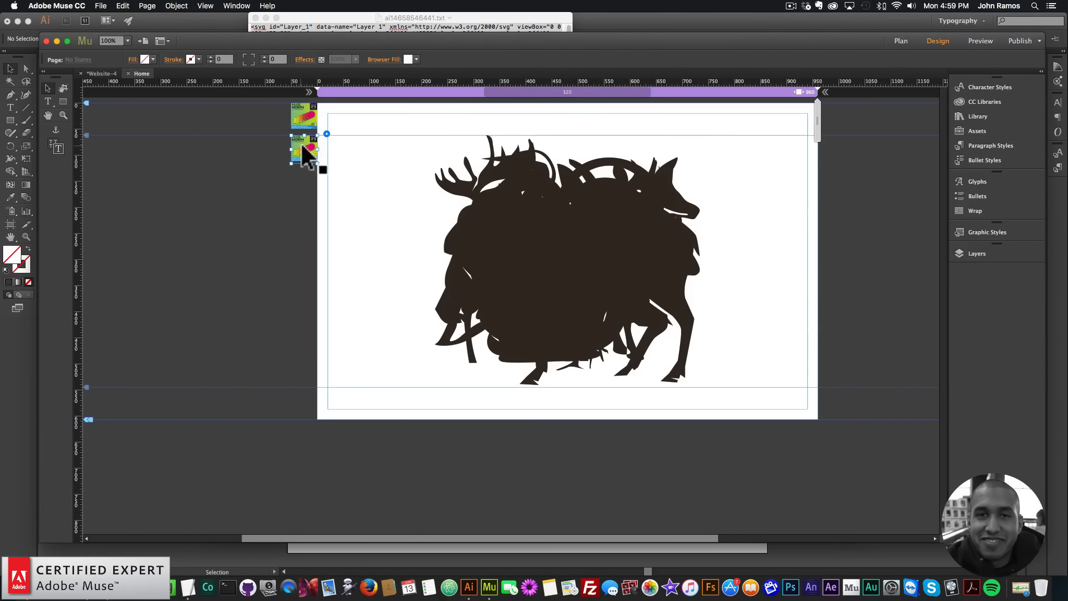
Set the sequence time scale to 3 in the Muse Morph – Sequence widget's options.
{"action": "left_click", "coordinate": [327, 134]}
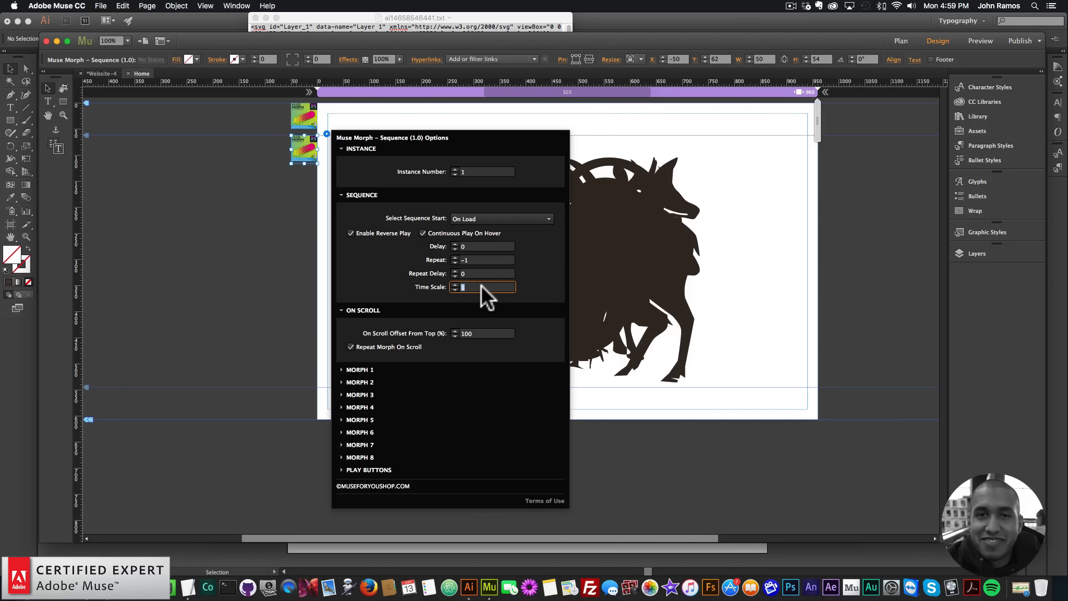
{"action": "type", "text": "3"}
{"action": "key", "text": "Return"}
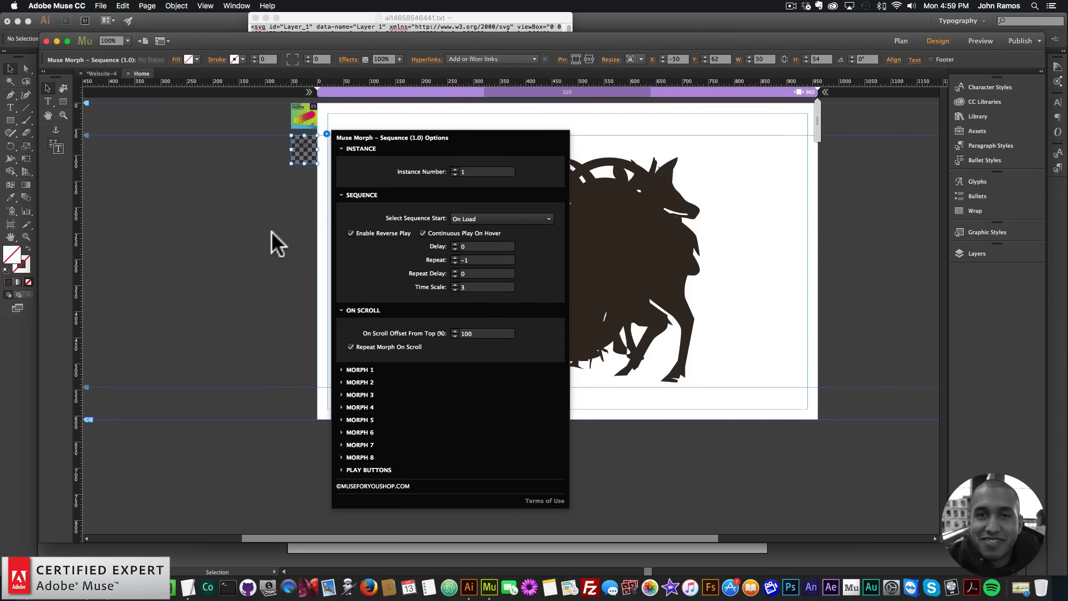
Preview the page in the browser to check the faster morph sequence, and return to Adobe Muse.
{"action": "left_click", "coordinate": [101, 6]}
{"action": "left_click", "coordinate": [135, 168]}
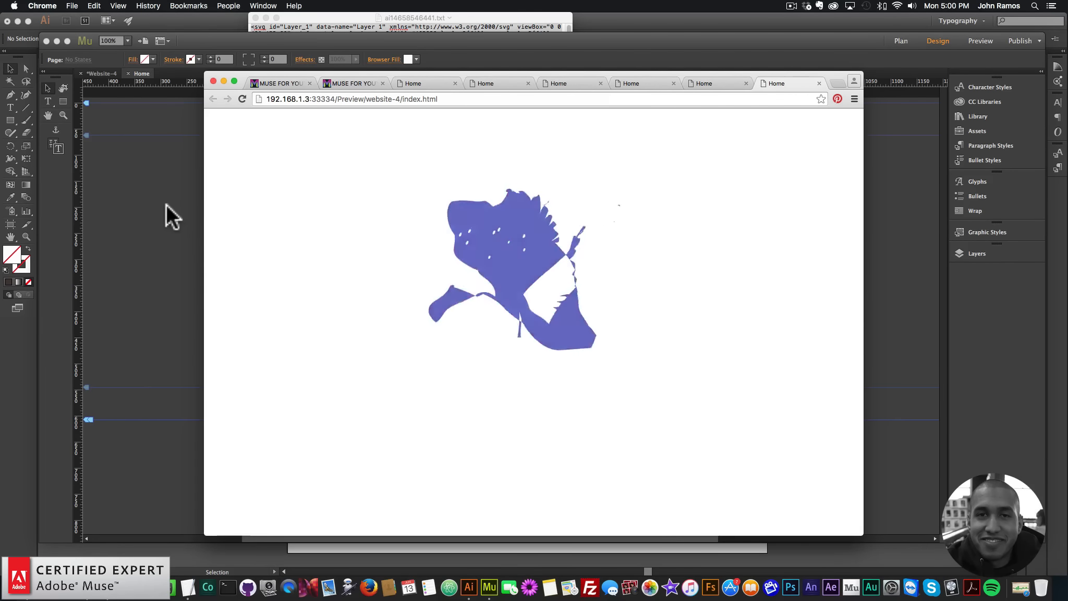
{"action": "left_click", "coordinate": [181, 204]}
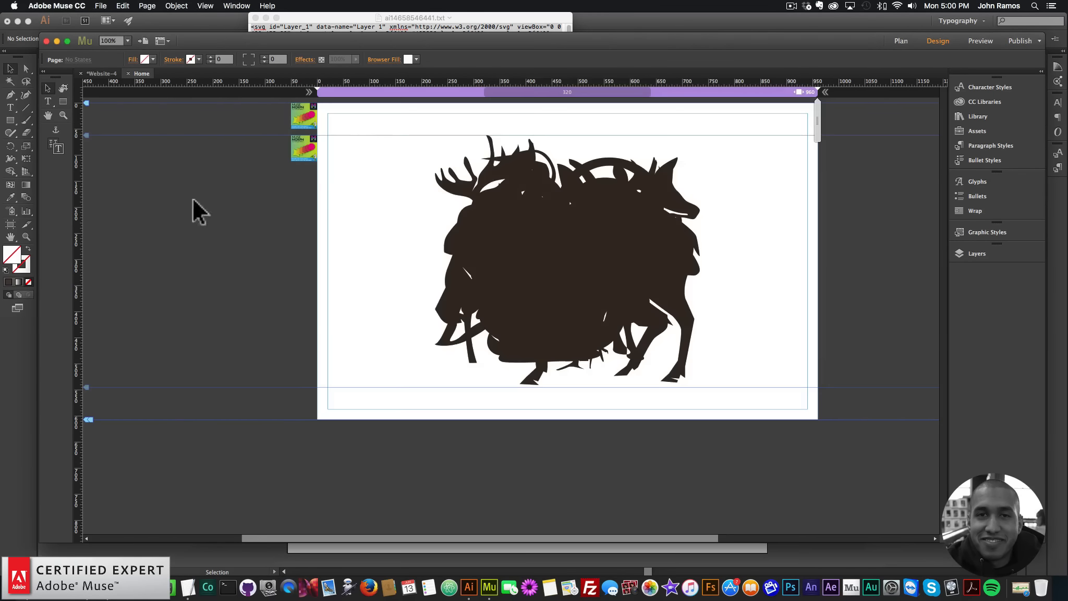
Reopen the Muse Morph – Sequence widget's options and set the sequence start to On Hover.
{"action": "left_click", "coordinate": [311, 146]}
{"action": "left_click", "coordinate": [326, 133]}
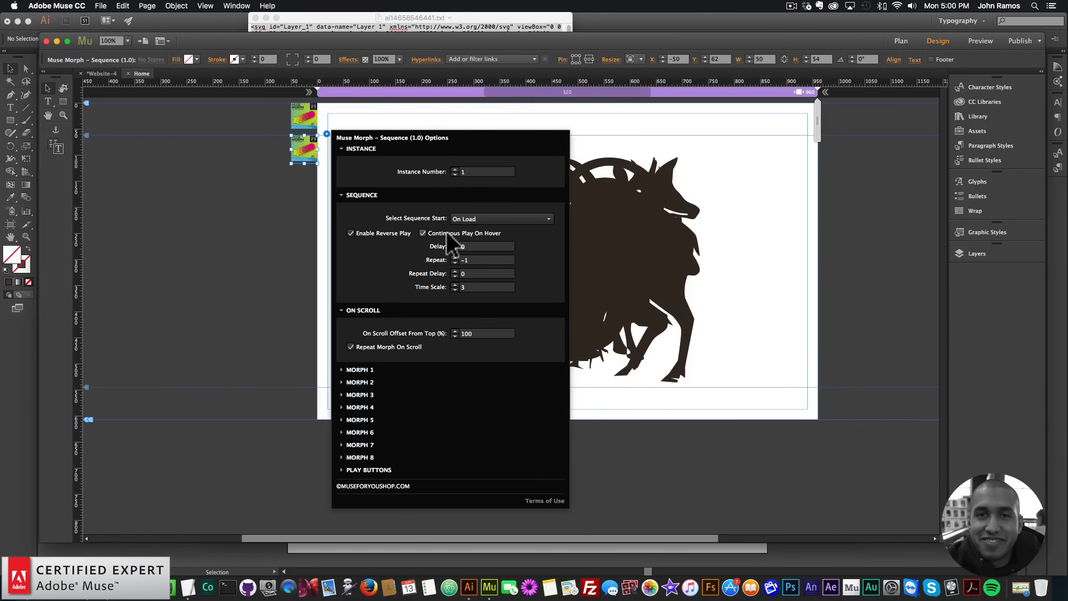
{"action": "left_click", "coordinate": [367, 369]}
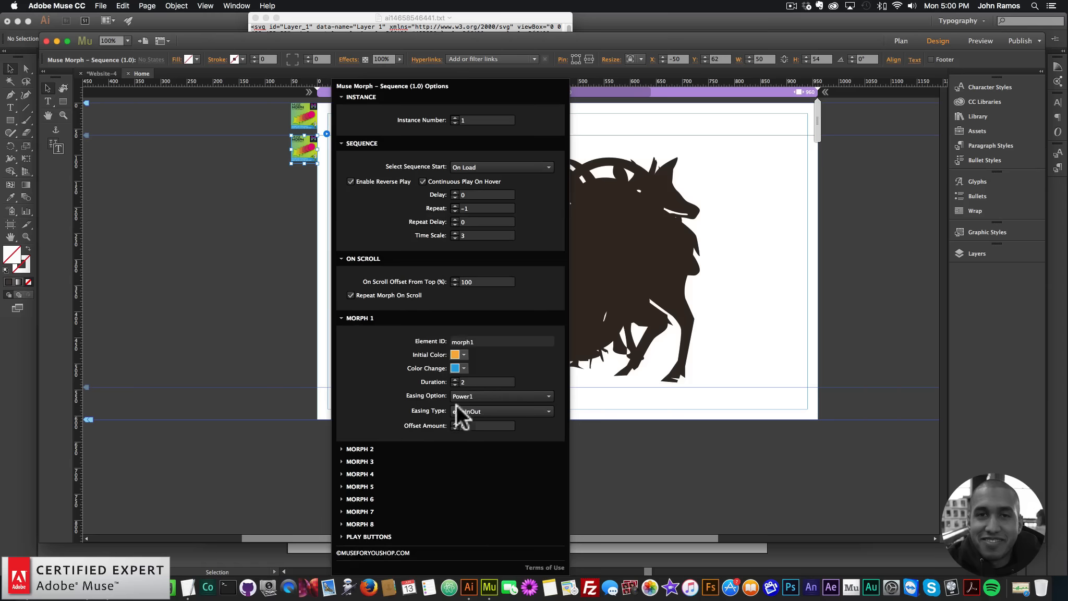
{"action": "left_click", "coordinate": [369, 446]}
{"action": "left_click", "coordinate": [365, 398]}
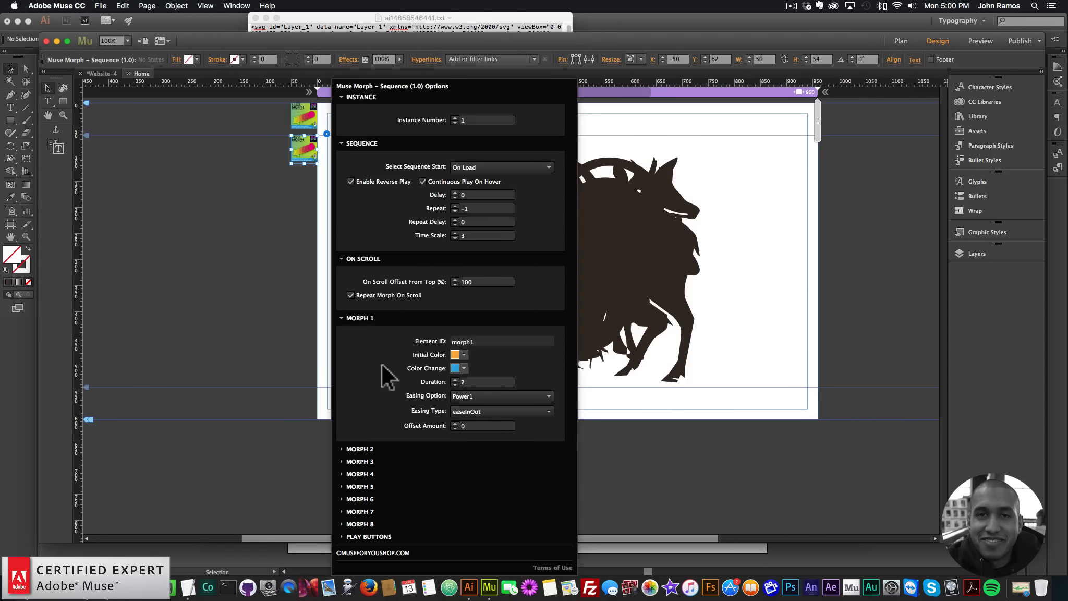
{"action": "left_click", "coordinate": [365, 318]}
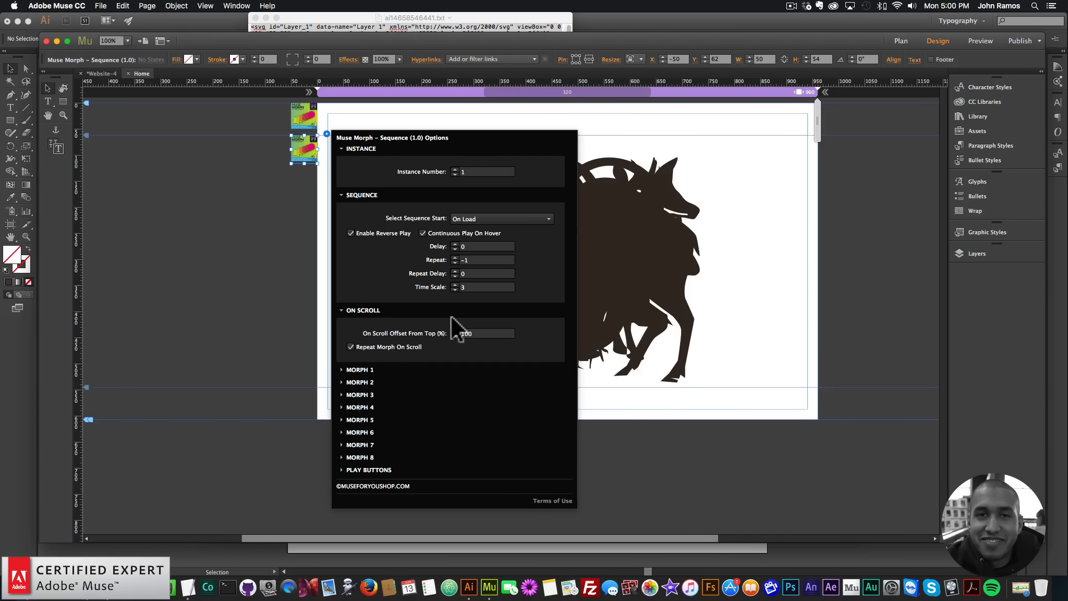
{"action": "left_click", "coordinate": [476, 219]}
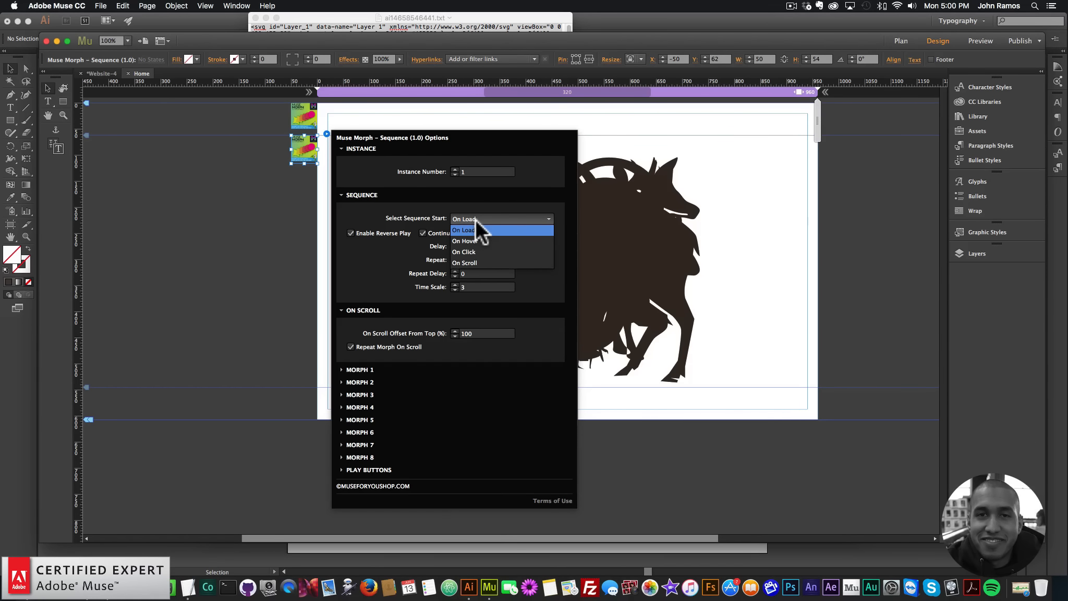
{"action": "left_click", "coordinate": [471, 241]}
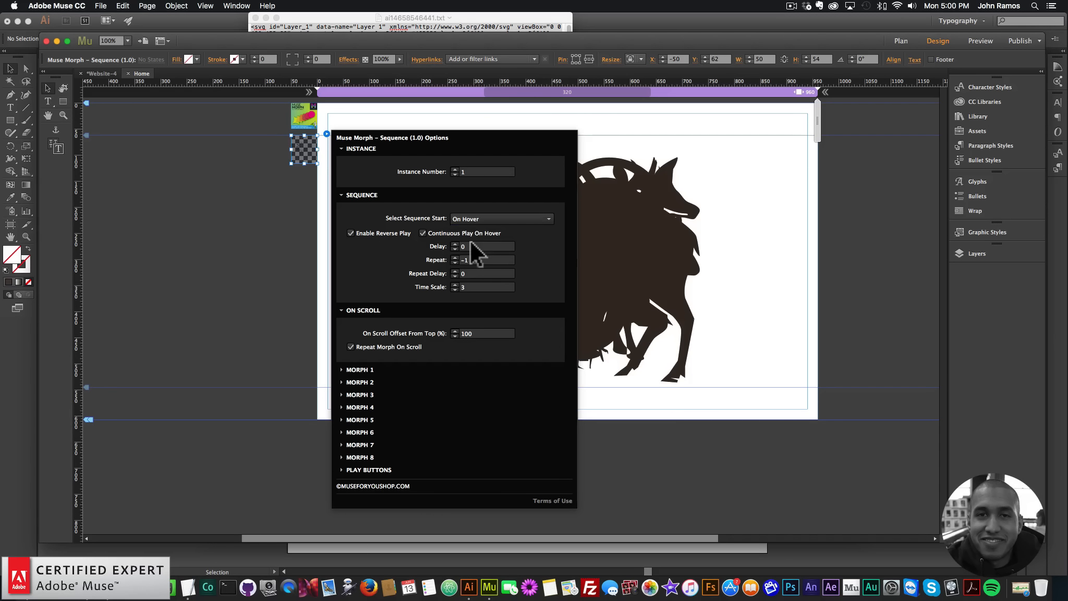
Set the sequence time scale to 1.
{"action": "left_click", "coordinate": [476, 287]}
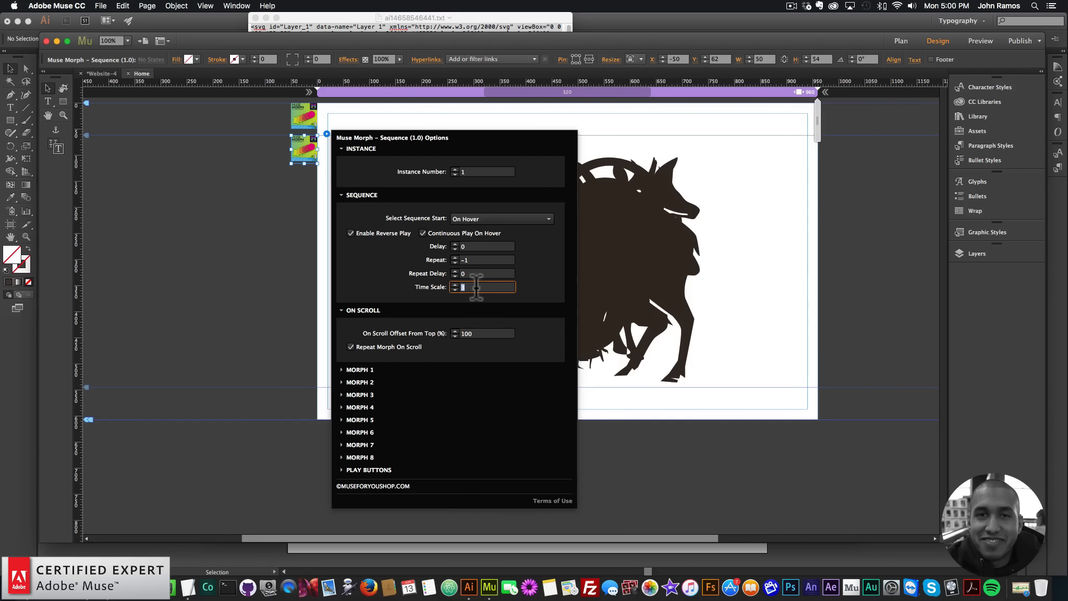
{"action": "type", "text": "1"}
{"action": "key", "text": "Return"}
Reset the offset amount of Morph 2 and close the widget options.
{"action": "left_click", "coordinate": [369, 380]}
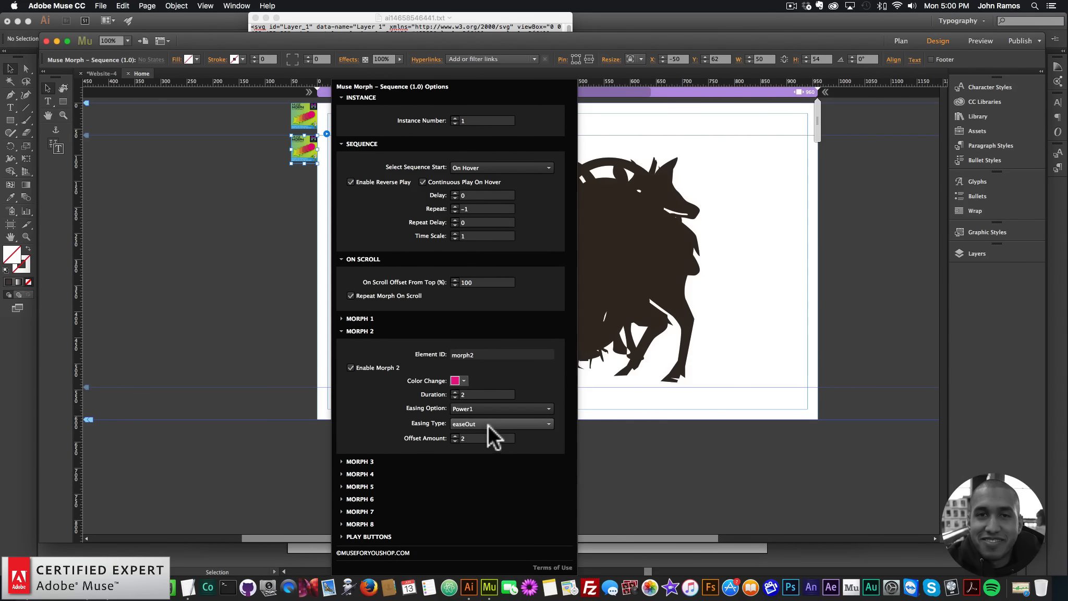
{"action": "left_click", "coordinate": [452, 436]}
{"action": "key", "text": "Return"}
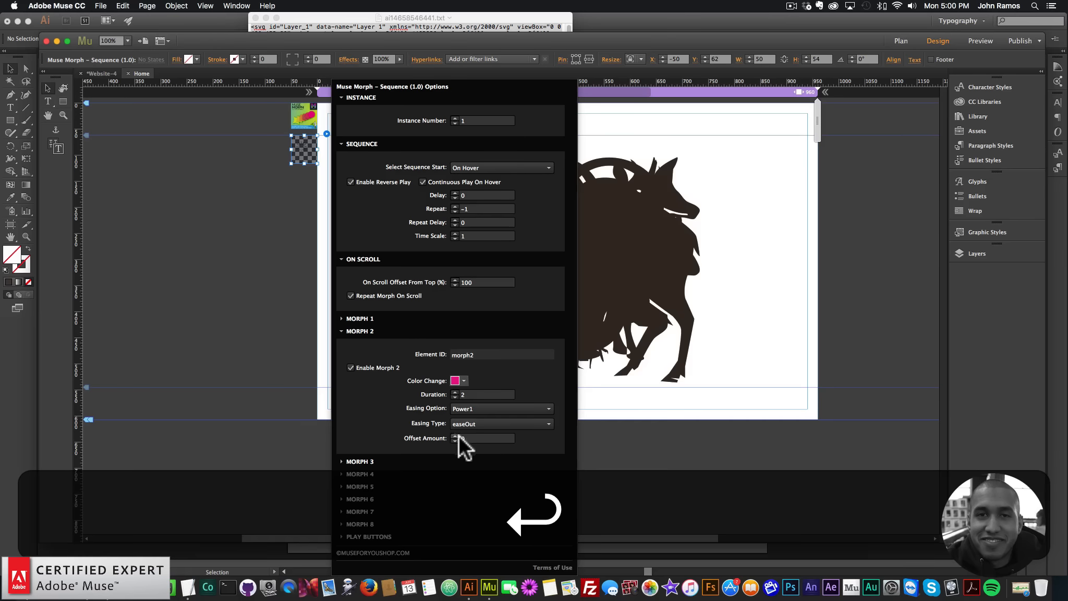
{"action": "left_click", "coordinate": [259, 243]}
Preview the page in the browser to test the hover-triggered morph sequence, and return to Adobe Muse.
{"action": "left_click", "coordinate": [100, 5]}
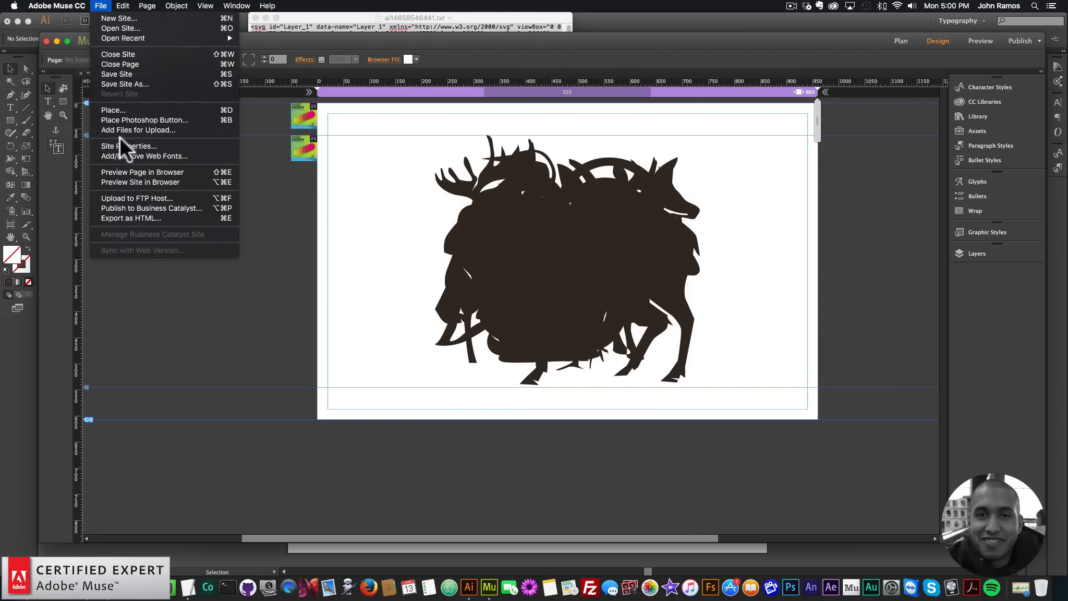
{"action": "left_click", "coordinate": [135, 174]}
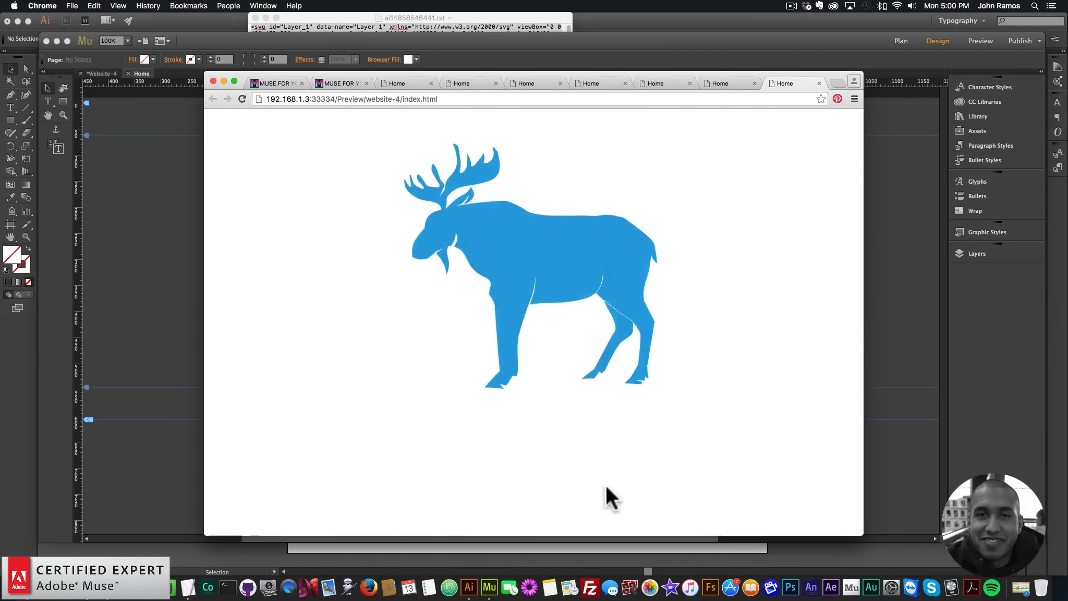
{"action": "left_click", "coordinate": [155, 264]}
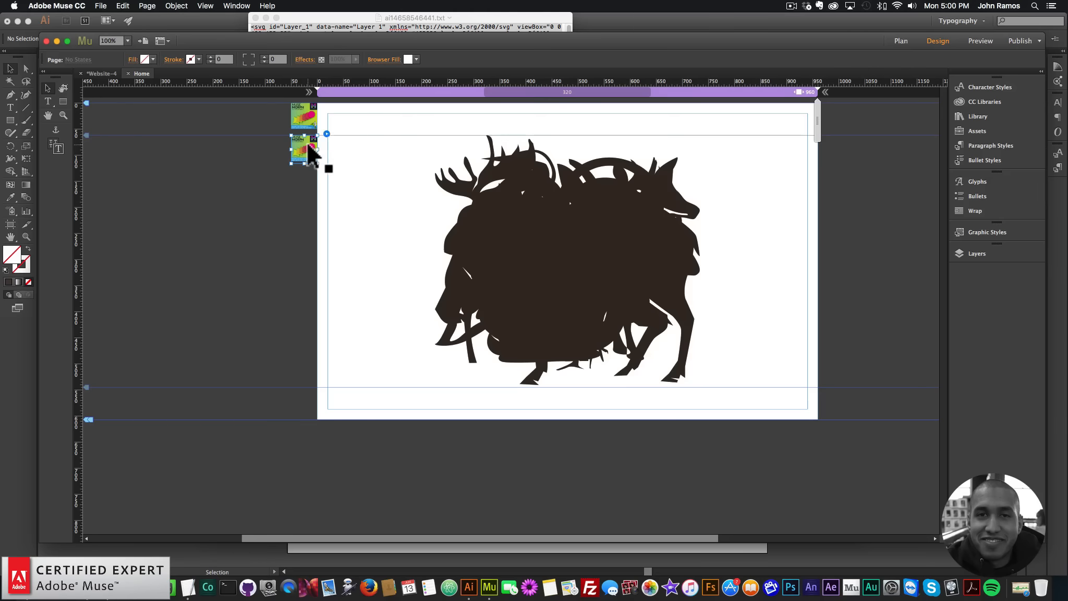
Turn off Continuous Play On Hover in the Muse Morph – Sequence widget's options.
{"action": "left_click", "coordinate": [326, 133]}
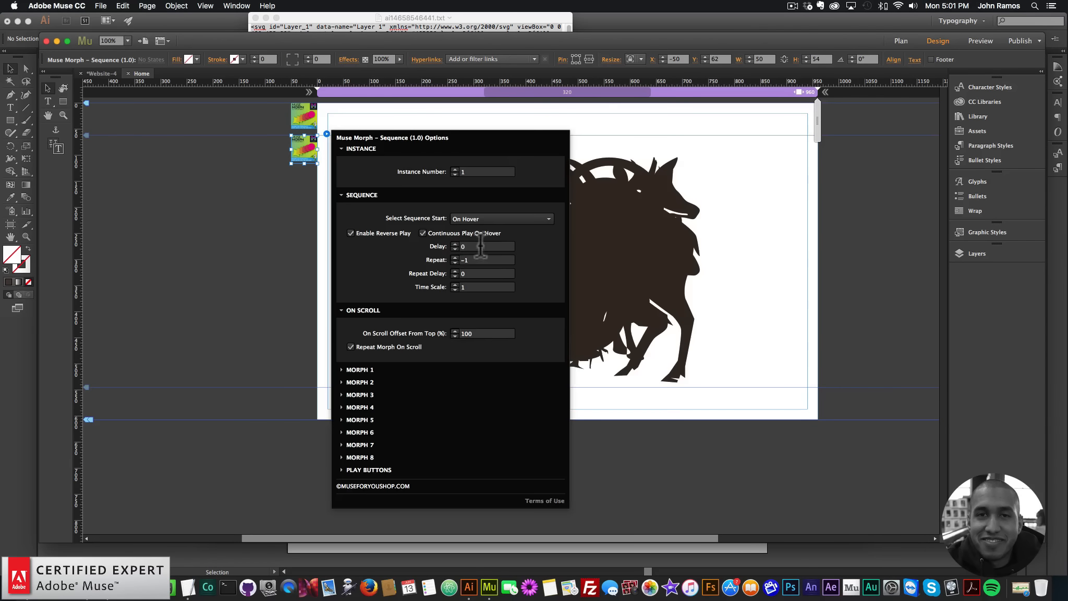
{"action": "left_click", "coordinate": [422, 233]}
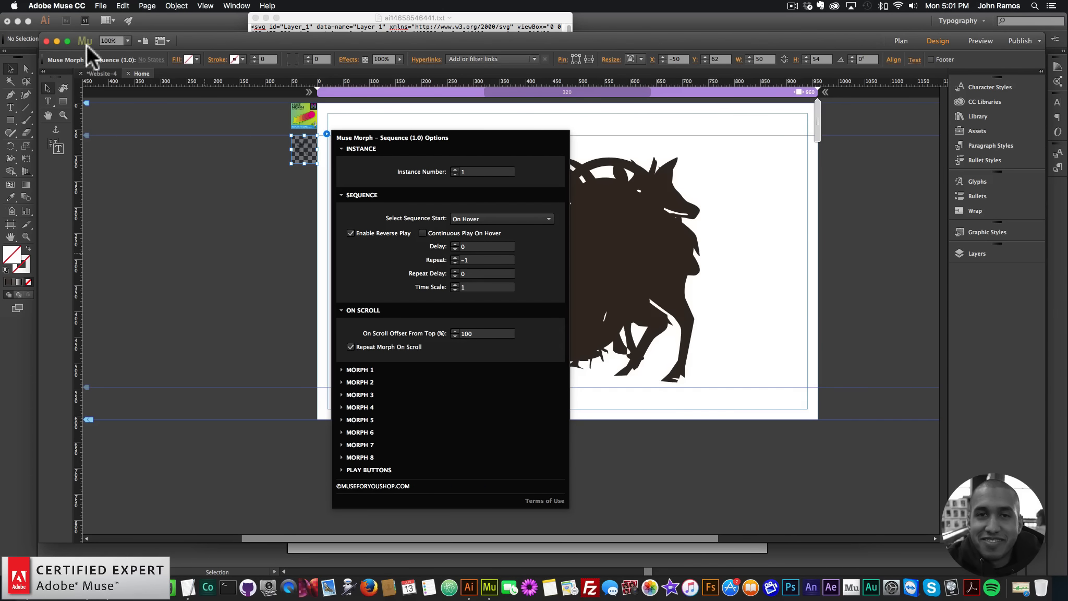
Preview the page in the browser to test the hover morph without continuous play, and return to Adobe Muse.
{"action": "key", "text": "Escape"}
{"action": "left_click", "coordinate": [101, 6]}
{"action": "left_click", "coordinate": [126, 176]}
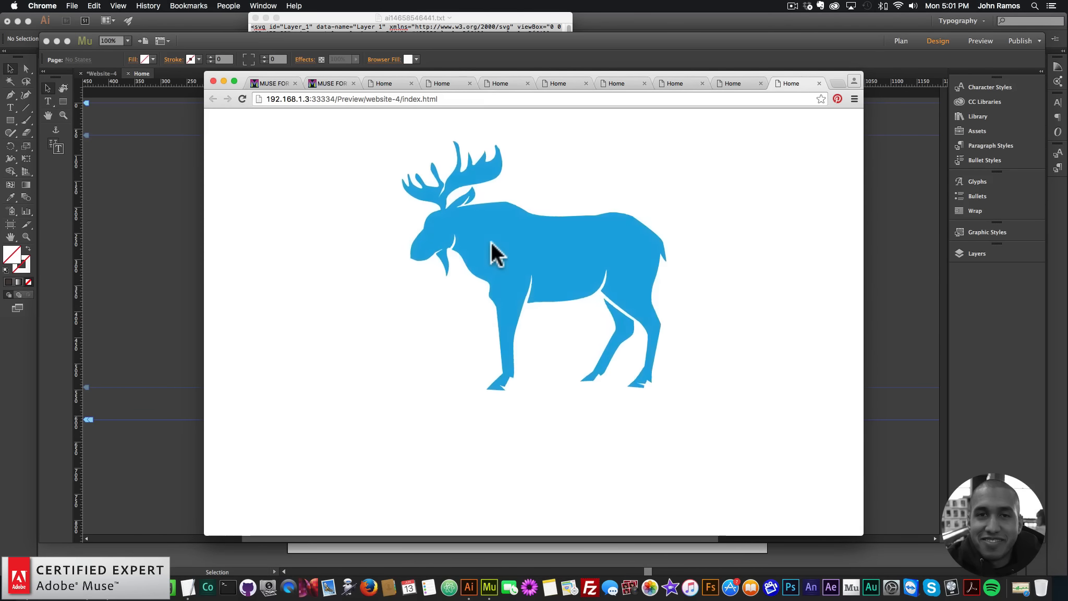
{"action": "left_click", "coordinate": [168, 243]}
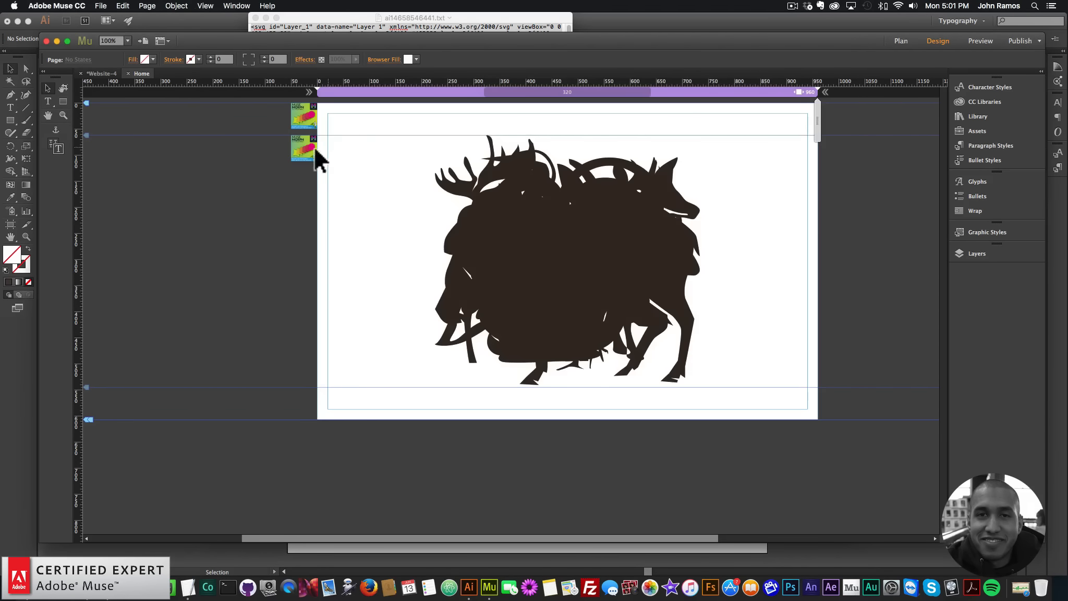
Set the Muse Morph – Sequence widget's sequence start to On Click and close its options.
{"action": "left_click", "coordinate": [313, 149]}
{"action": "left_click", "coordinate": [493, 219]}
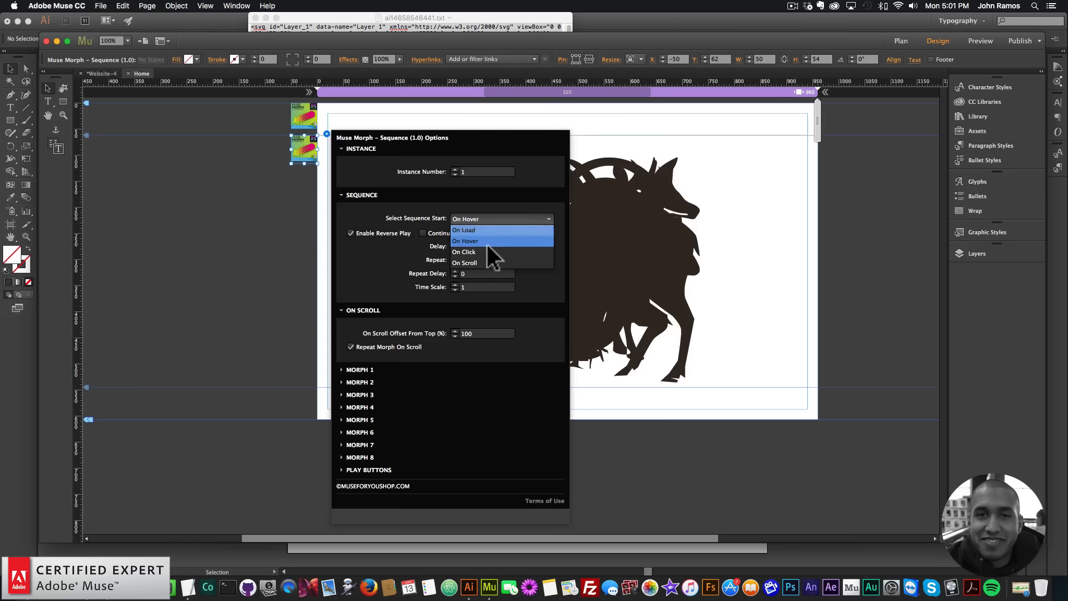
{"action": "left_click", "coordinate": [480, 249]}
{"action": "left_click", "coordinate": [247, 230]}
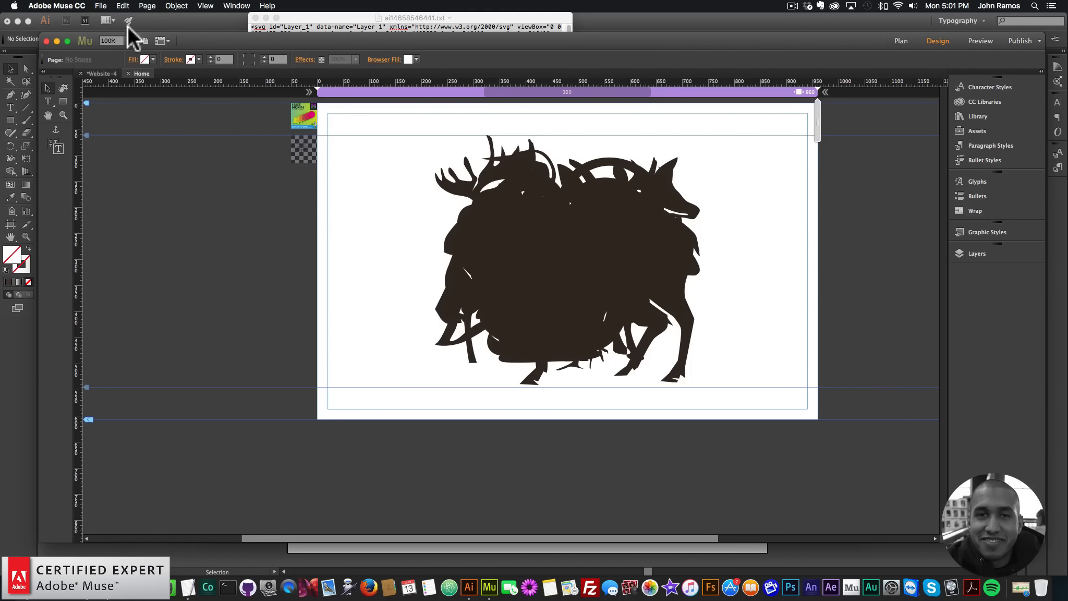
Preview the page in the browser to test the click-triggered morph sequence, and return to Adobe Muse.
{"action": "left_click", "coordinate": [101, 6]}
{"action": "left_click", "coordinate": [139, 172]}
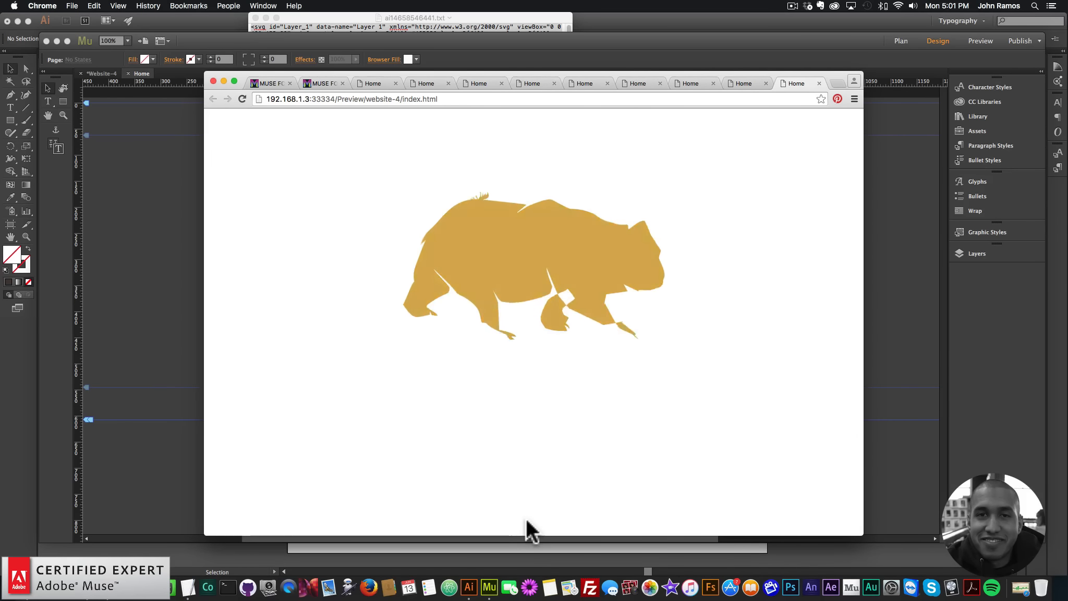
{"action": "left_click", "coordinate": [144, 244]}
Set the Muse Morph – Sequence widget's sequence start to On Scroll.
{"action": "left_click", "coordinate": [301, 148]}
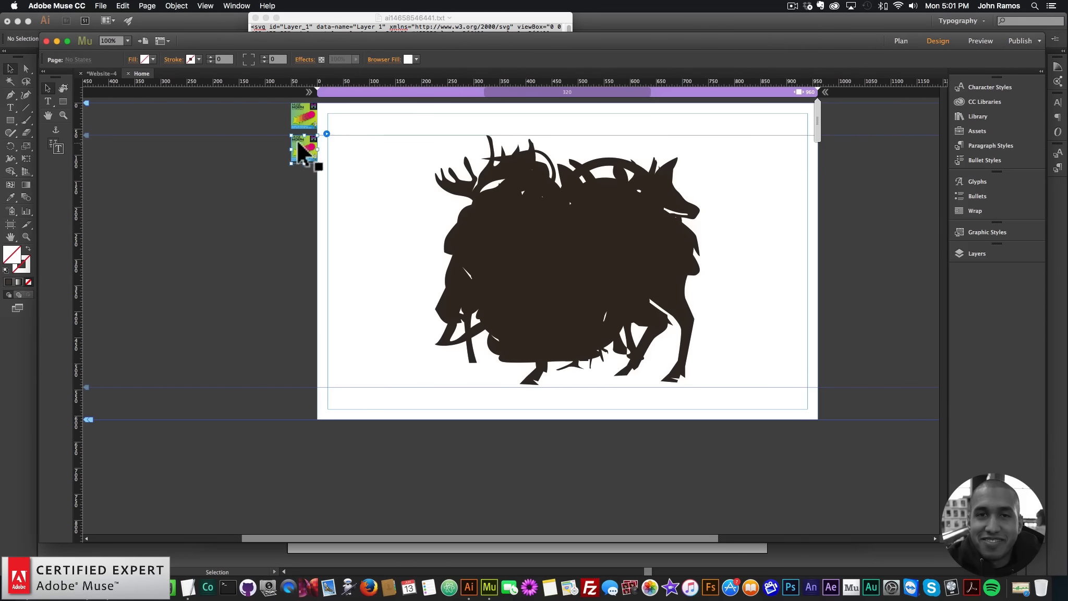
{"action": "left_click", "coordinate": [327, 134]}
{"action": "left_click", "coordinate": [475, 220]}
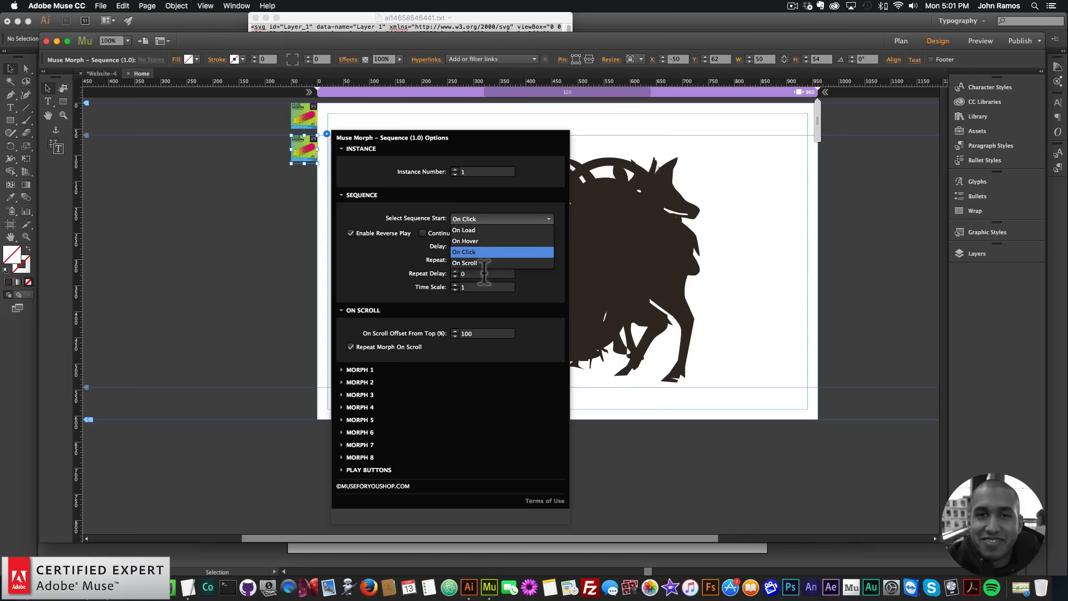
{"action": "left_click", "coordinate": [477, 263]}
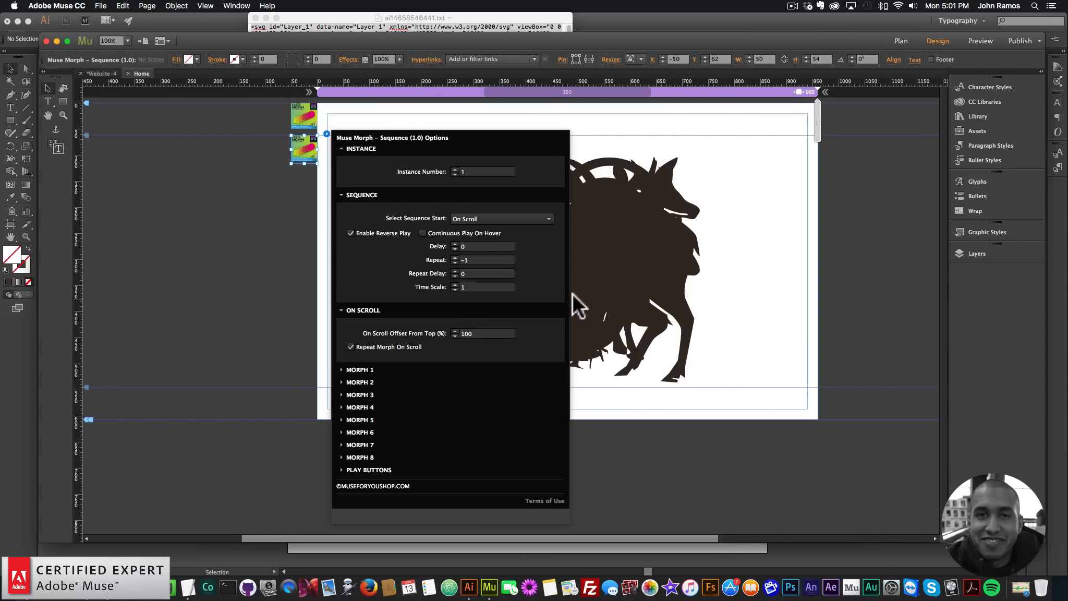
Move the embedded animal artwork straight down to Y 1820 and extend the bottom of the page well below it.
{"action": "left_click", "coordinate": [600, 267]}
{"action": "key", "text": "super+minus"}
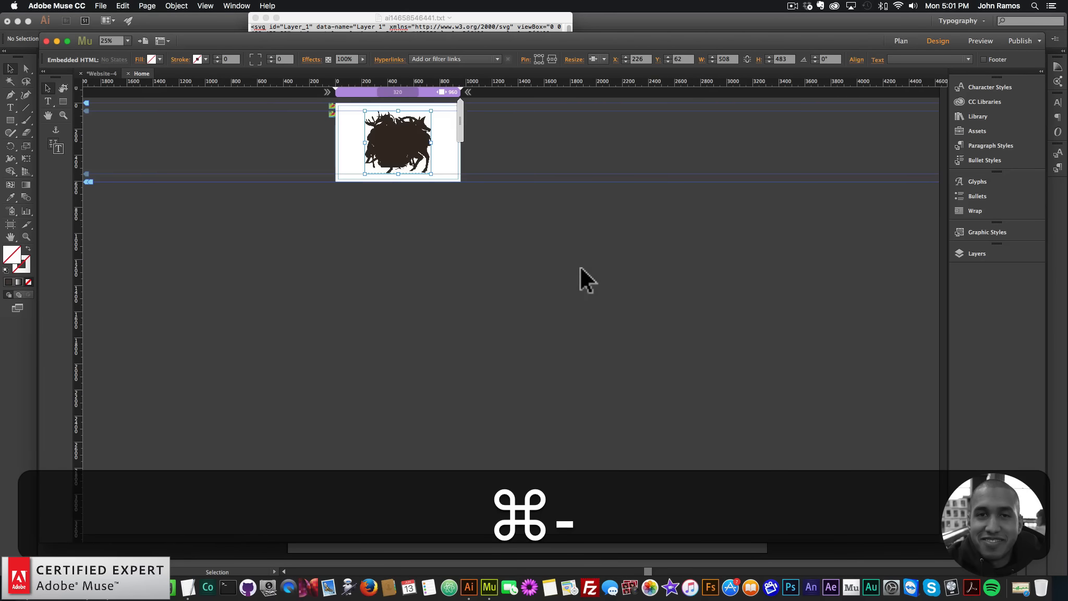
{"action": "left_click_drag", "start_coordinate": [391, 154], "coordinate": [382, 382]}
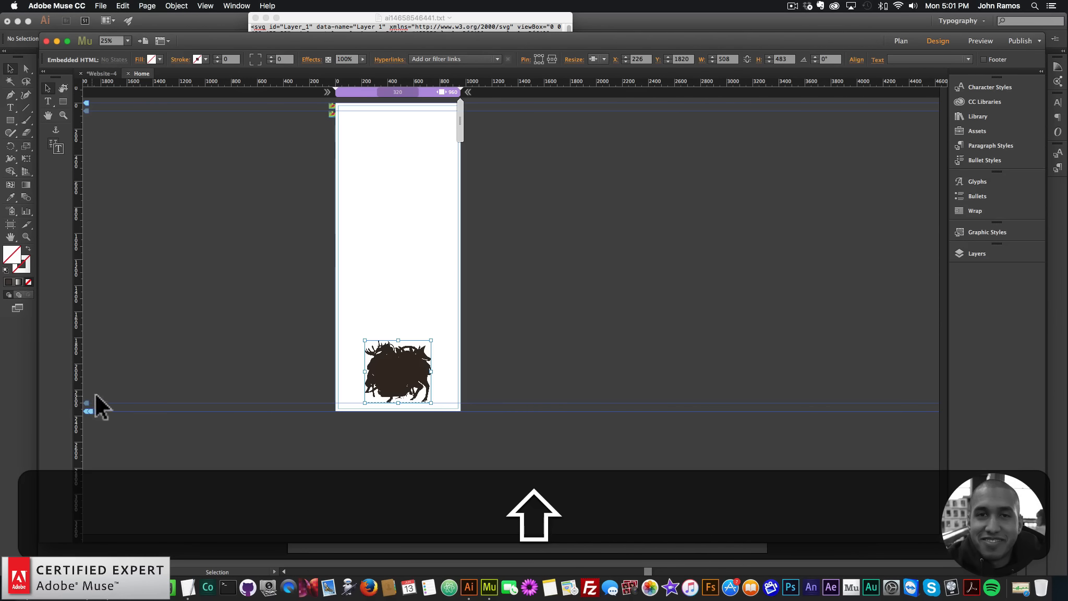
{"action": "left_click_drag", "start_coordinate": [86, 413], "coordinate": [79, 549]}
{"action": "left_click", "coordinate": [185, 415]}
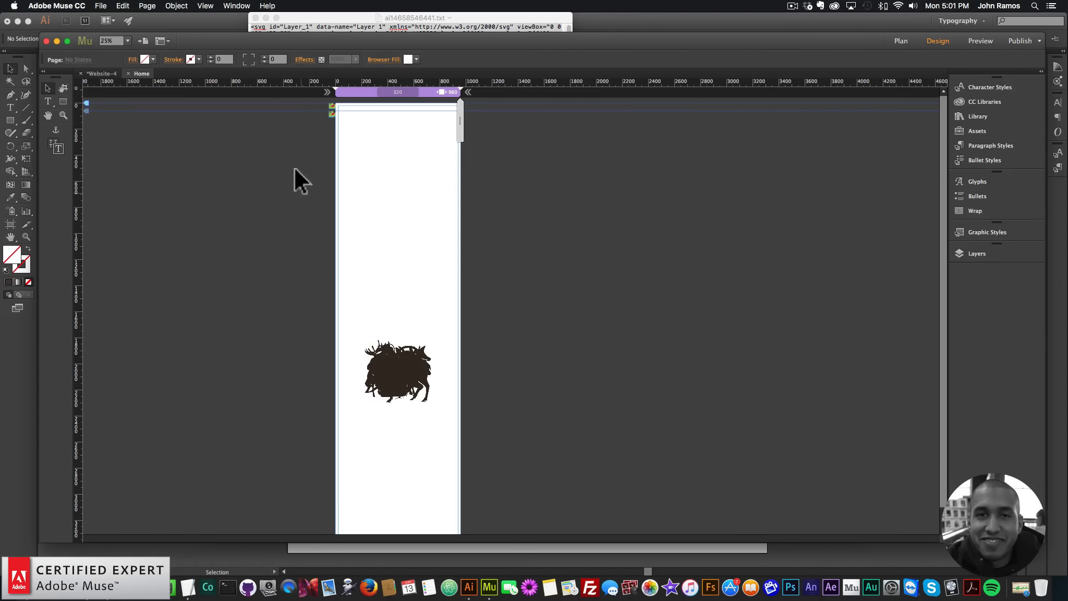
Preview the page in the browser, scroll down to test the scroll-triggered morph, and return to Adobe Muse.
{"action": "left_click", "coordinate": [101, 5]}
{"action": "left_click", "coordinate": [141, 172]}
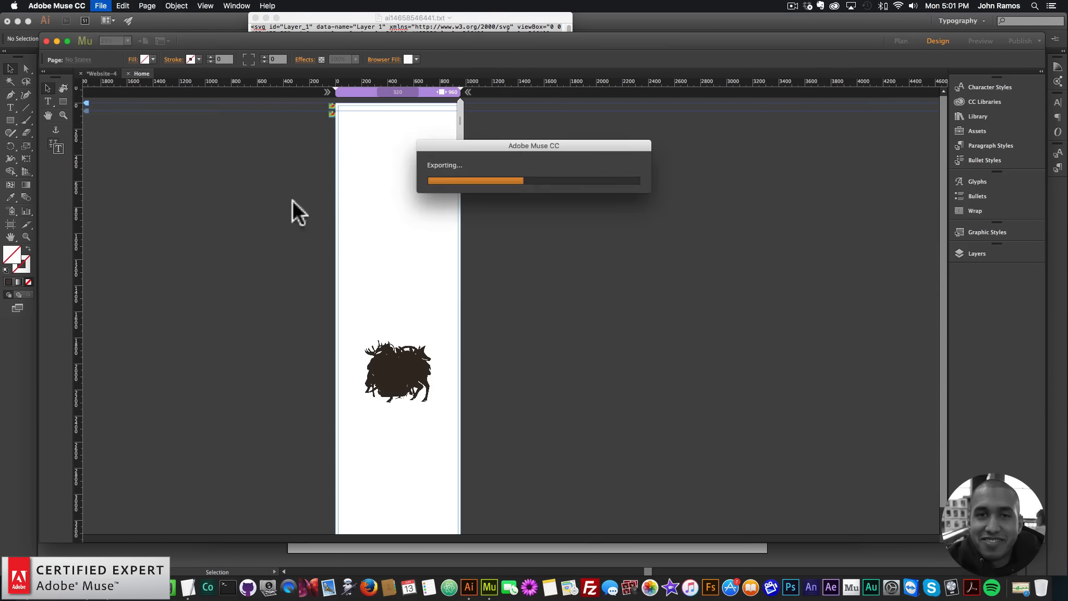
{"action": "left_click_drag", "start_coordinate": [858, 124], "coordinate": [838, 327]}
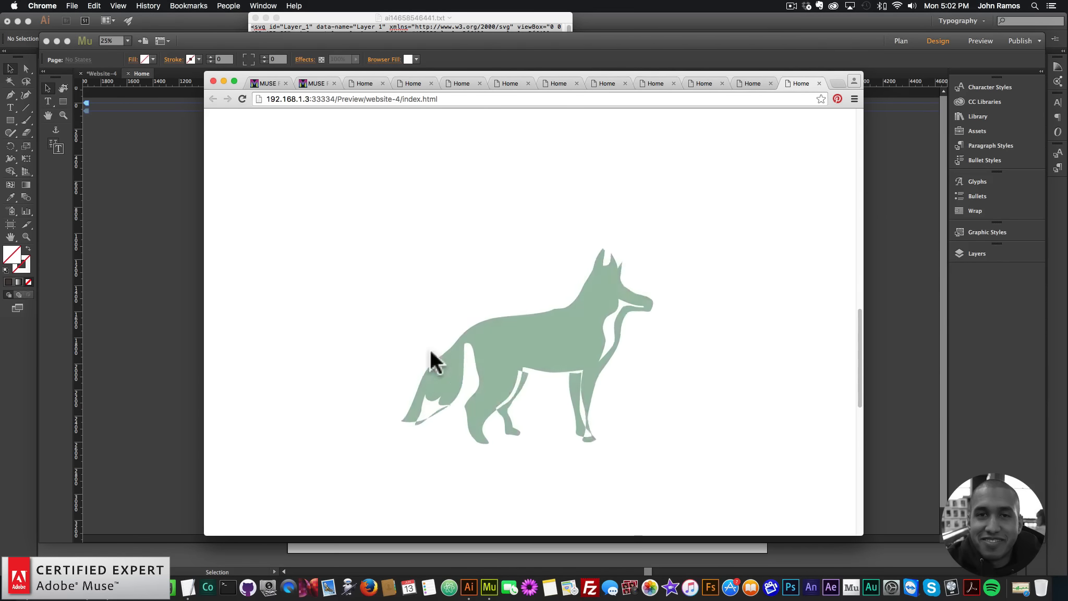
{"action": "left_click", "coordinate": [169, 202]}
Set the sequence widget's On Scroll Offset From Top to 50% and close its options.
{"action": "left_click", "coordinate": [332, 110]}
{"action": "left_click", "coordinate": [345, 109]}
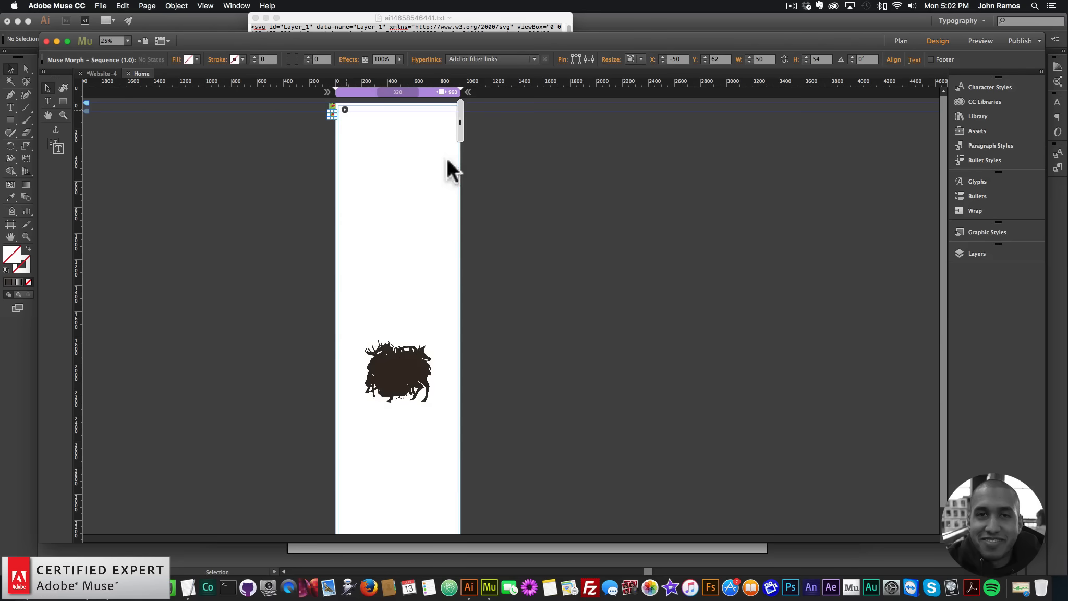
{"action": "type", "text": "50"}
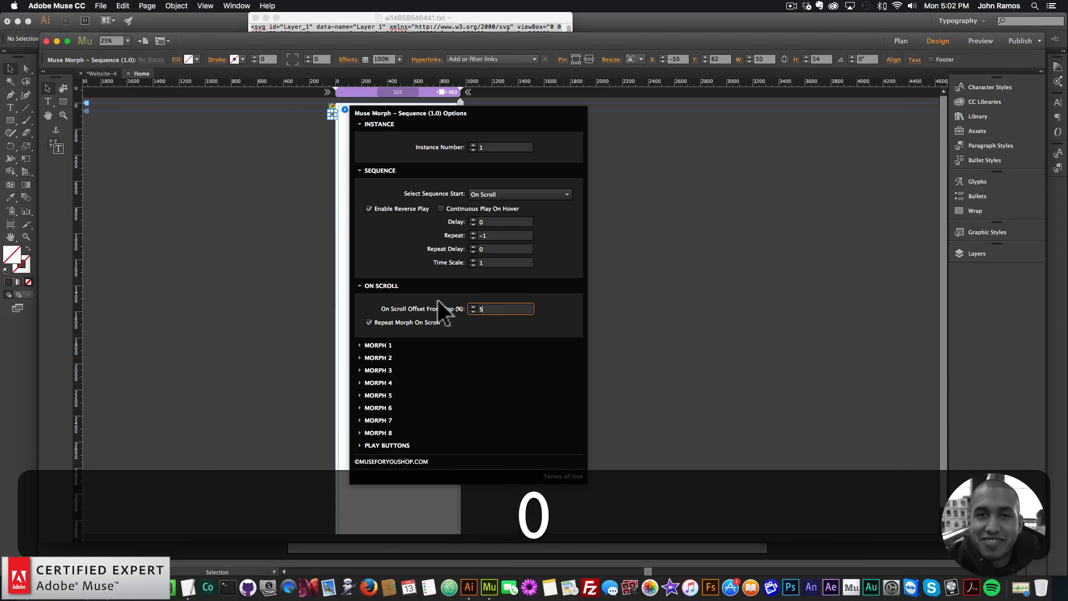
{"action": "key", "text": "Return"}
{"action": "left_click", "coordinate": [191, 219]}
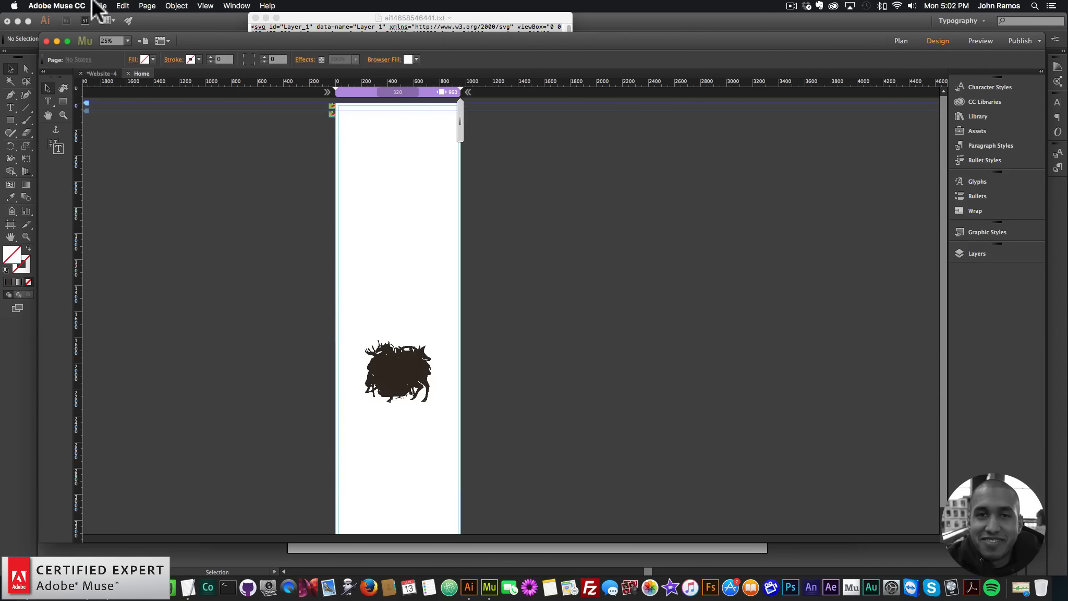
Preview the page in the browser, scroll past the artwork to test the 50% scroll offset, and return to Adobe Muse.
{"action": "left_click", "coordinate": [101, 6]}
{"action": "left_click", "coordinate": [132, 172]}
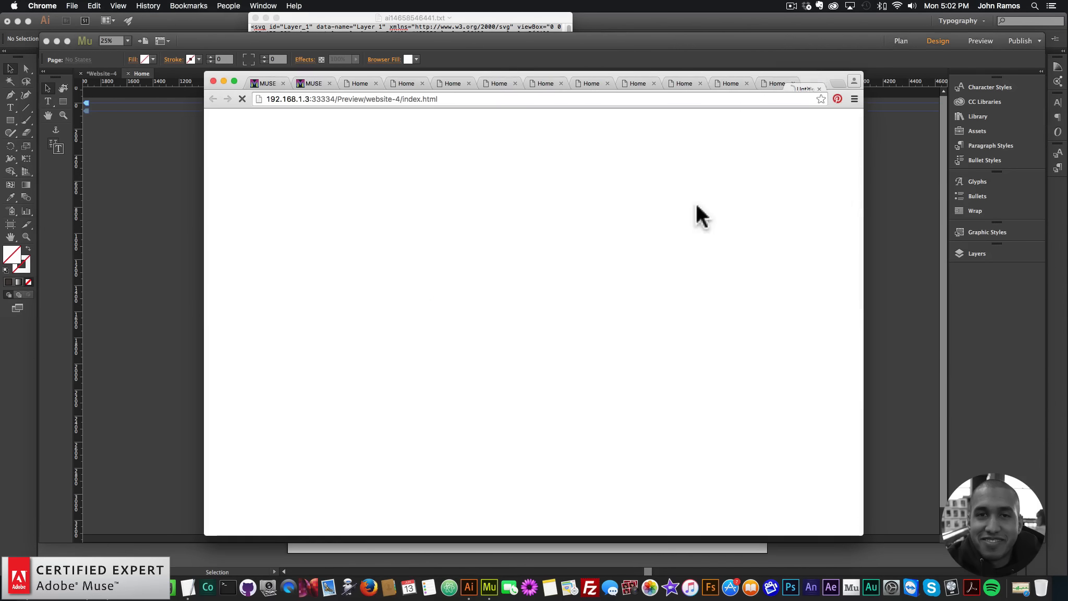
{"action": "left_click_drag", "start_coordinate": [858, 143], "coordinate": [843, 307]}
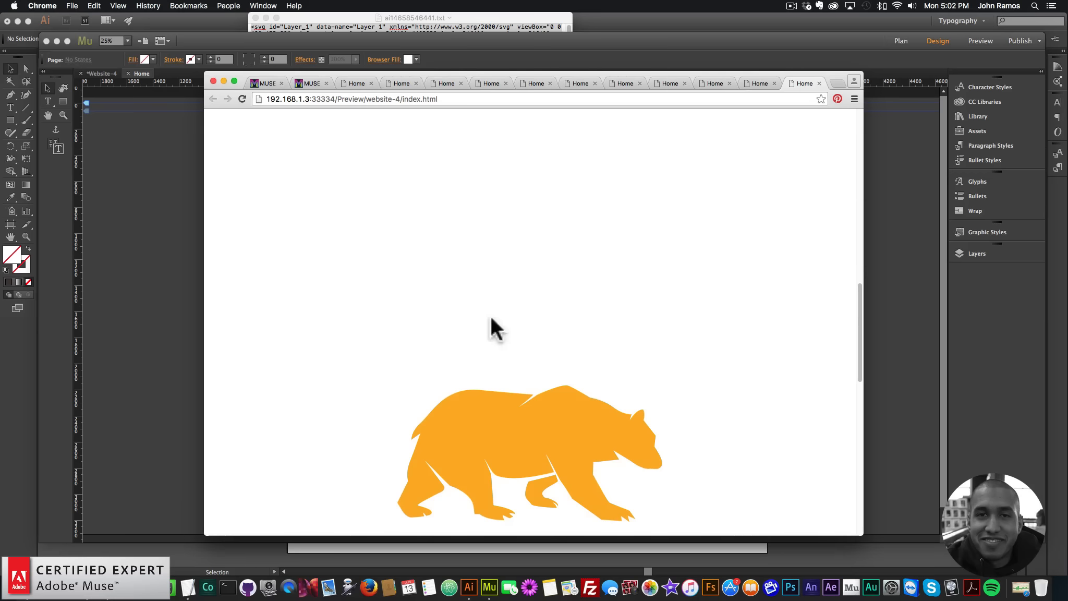
{"action": "left_click_drag", "start_coordinate": [860, 292], "coordinate": [846, 322]}
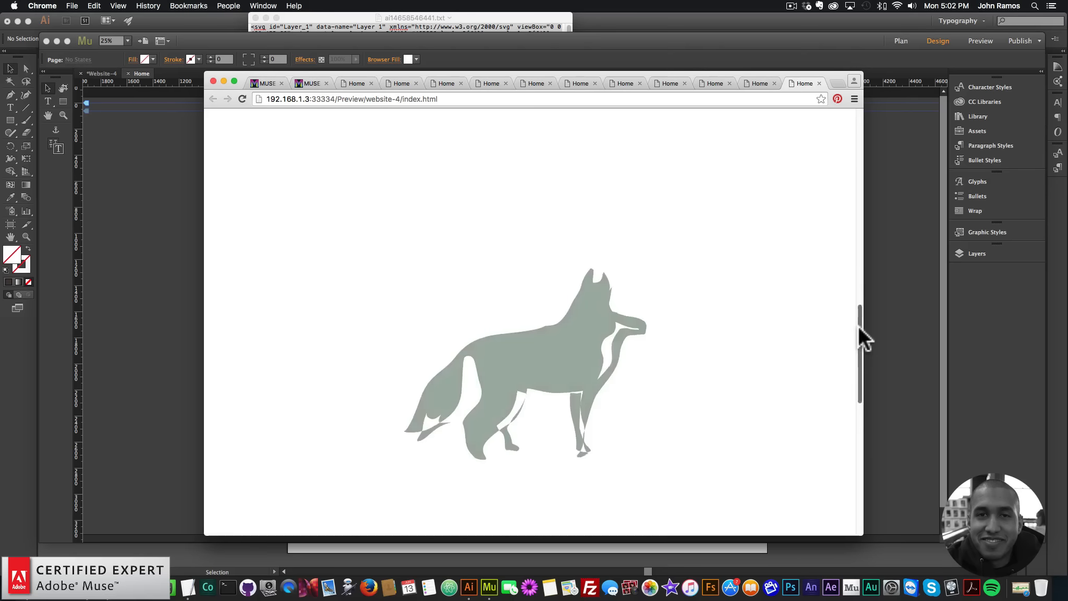
{"action": "left_click_drag", "start_coordinate": [858, 325], "coordinate": [847, 356]}
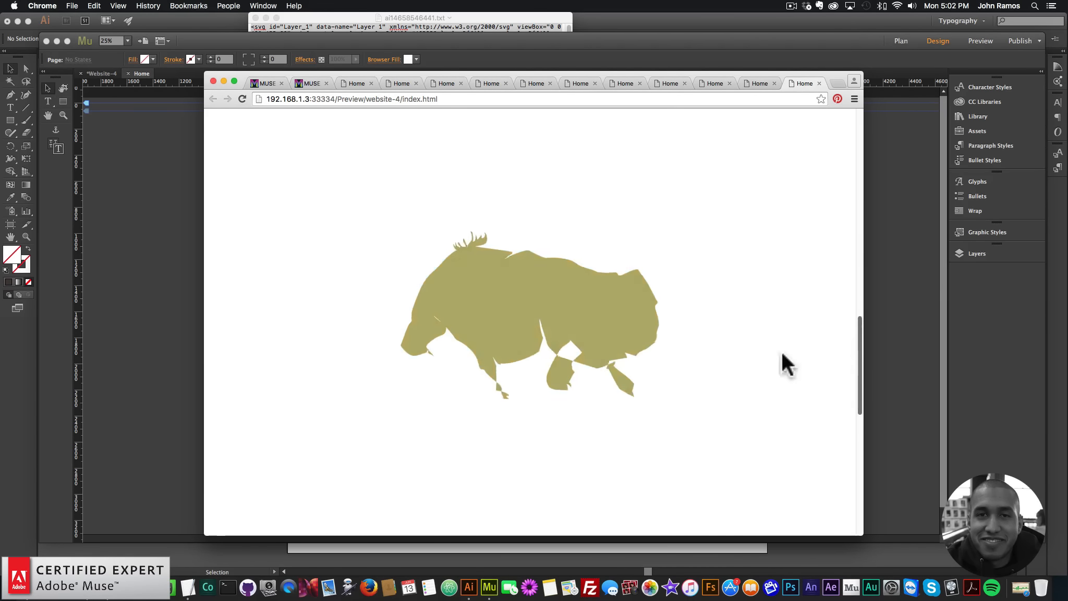
{"action": "left_click", "coordinate": [147, 229]}
Turn off Repeat Morph On Scroll in the sequence widget's options and close them.
{"action": "left_click", "coordinate": [331, 111]}
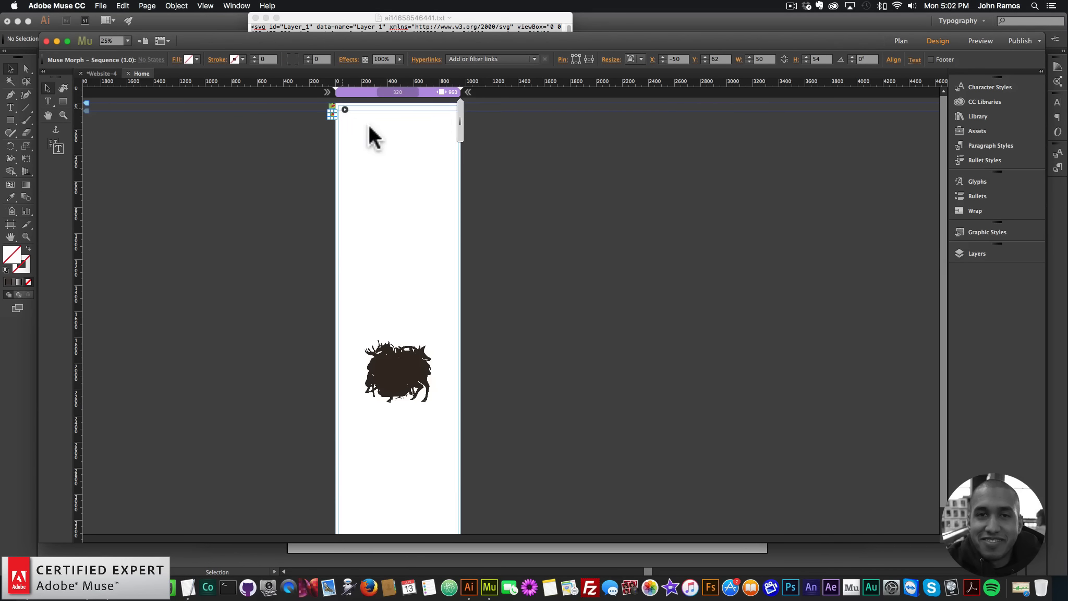
{"action": "left_click", "coordinate": [345, 109]}
{"action": "left_click", "coordinate": [369, 322]}
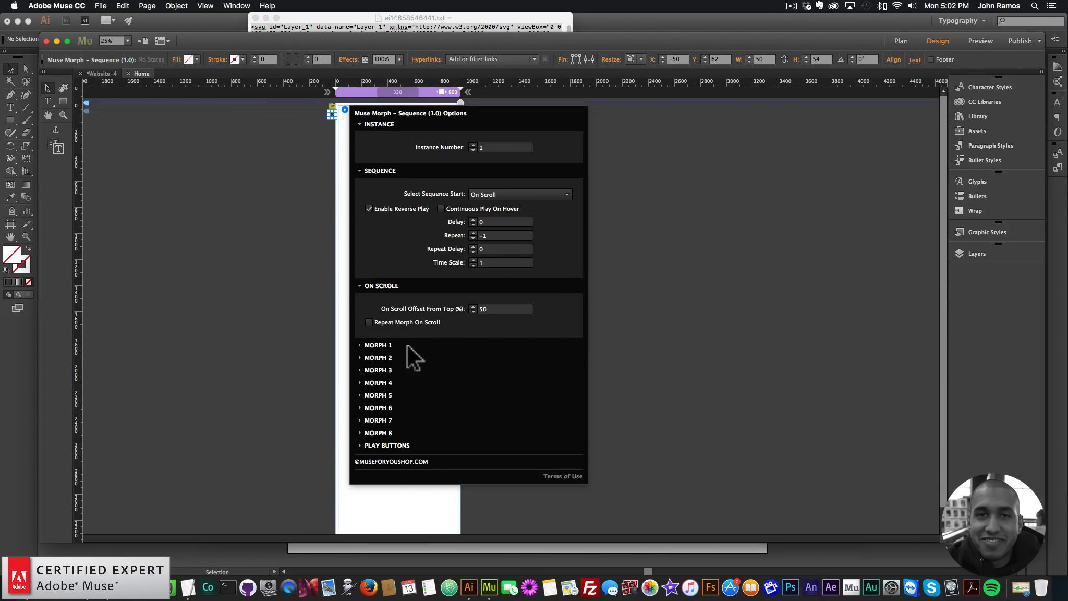
{"action": "left_click", "coordinate": [219, 197]}
Preview the page in the browser, scroll to test the morph without scroll repetition, and return to Adobe Muse.
{"action": "left_click", "coordinate": [100, 6]}
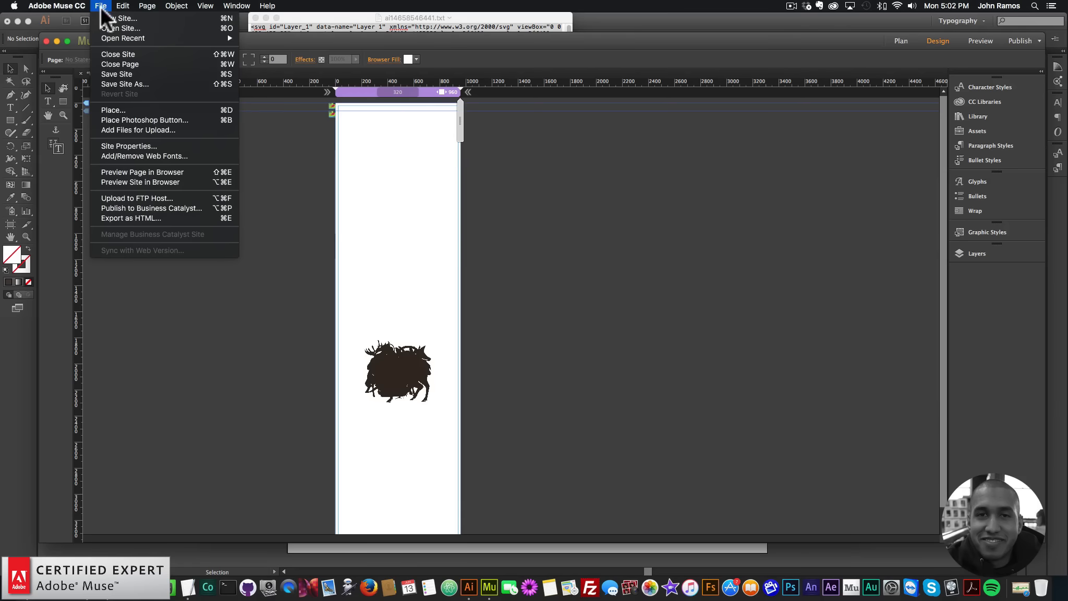
{"action": "left_click", "coordinate": [145, 170]}
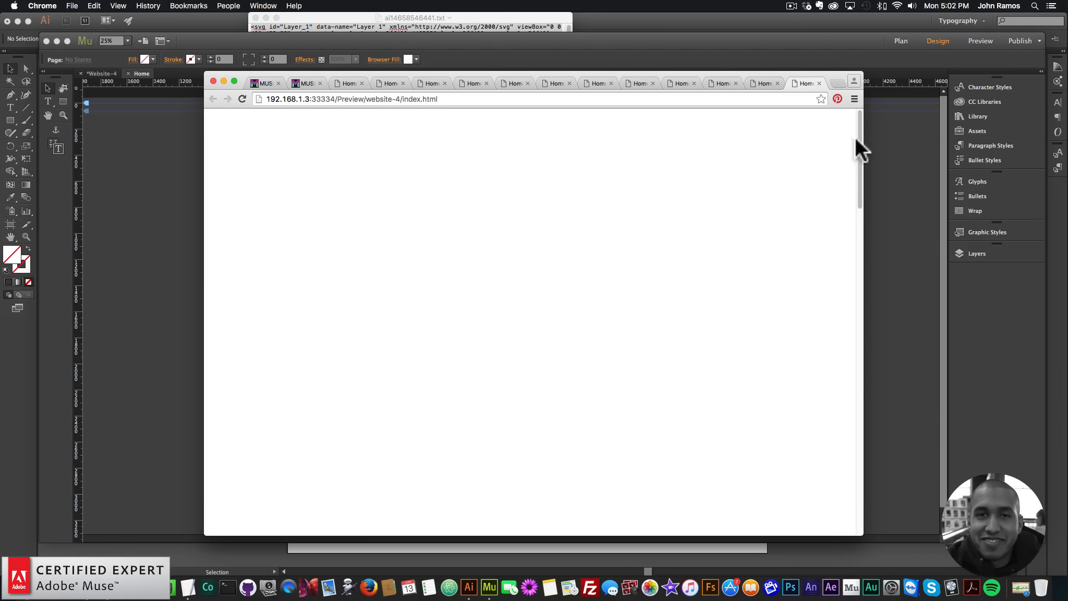
{"action": "left_click_drag", "start_coordinate": [856, 138], "coordinate": [820, 337]}
{"action": "left_click", "coordinate": [85, 206]}
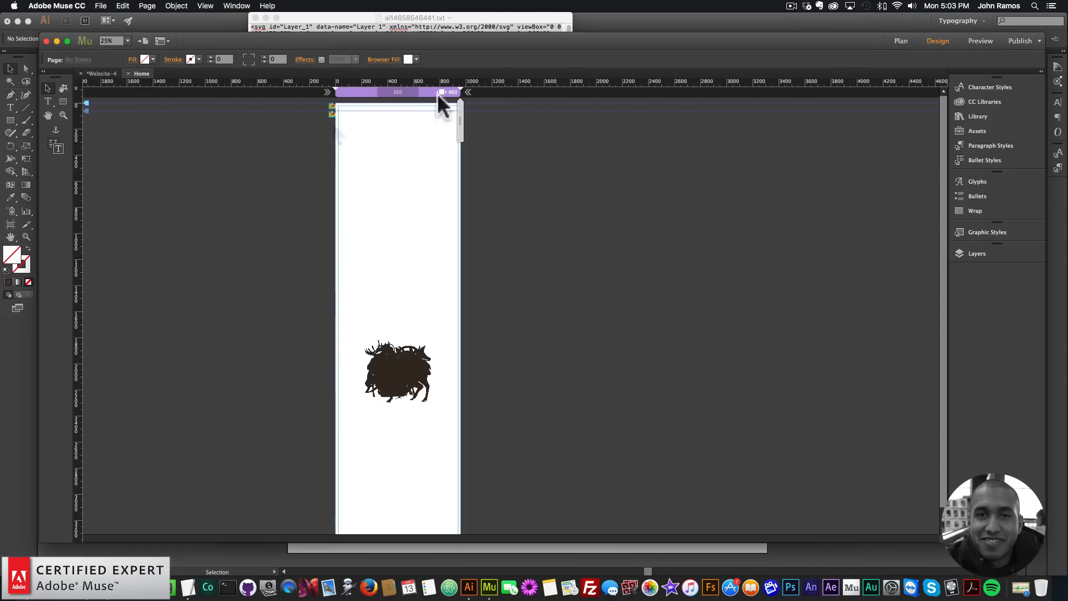
Review the sequence widget's play button graphic style names and its Morph 8 settings.
{"action": "left_click", "coordinate": [339, 107]}
{"action": "left_click", "coordinate": [345, 105]}
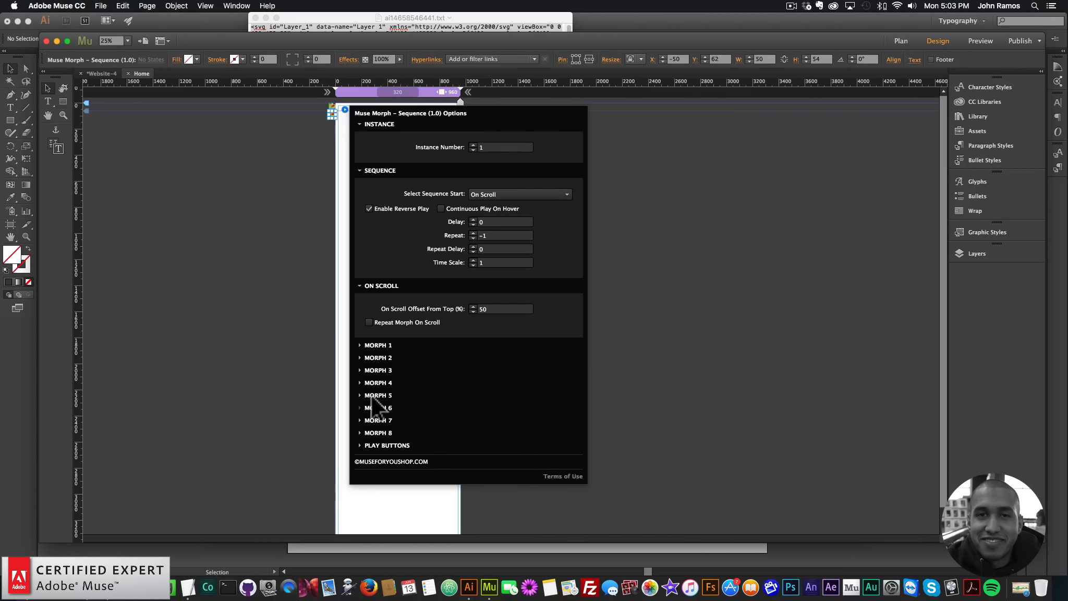
{"action": "left_click", "coordinate": [392, 445]}
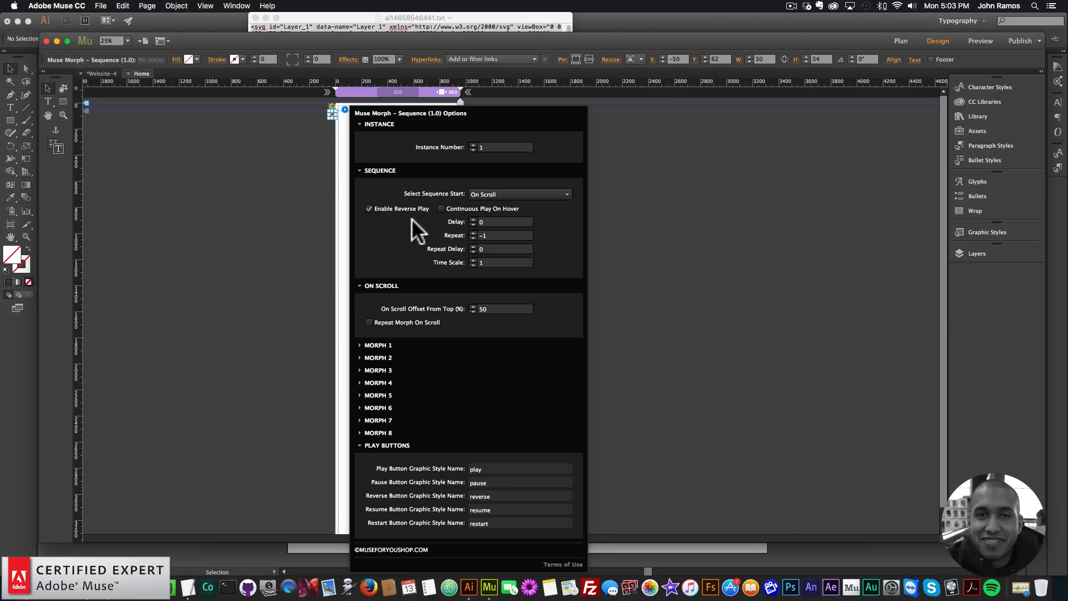
{"action": "left_click", "coordinate": [379, 442]}
{"action": "left_click", "coordinate": [380, 432]}
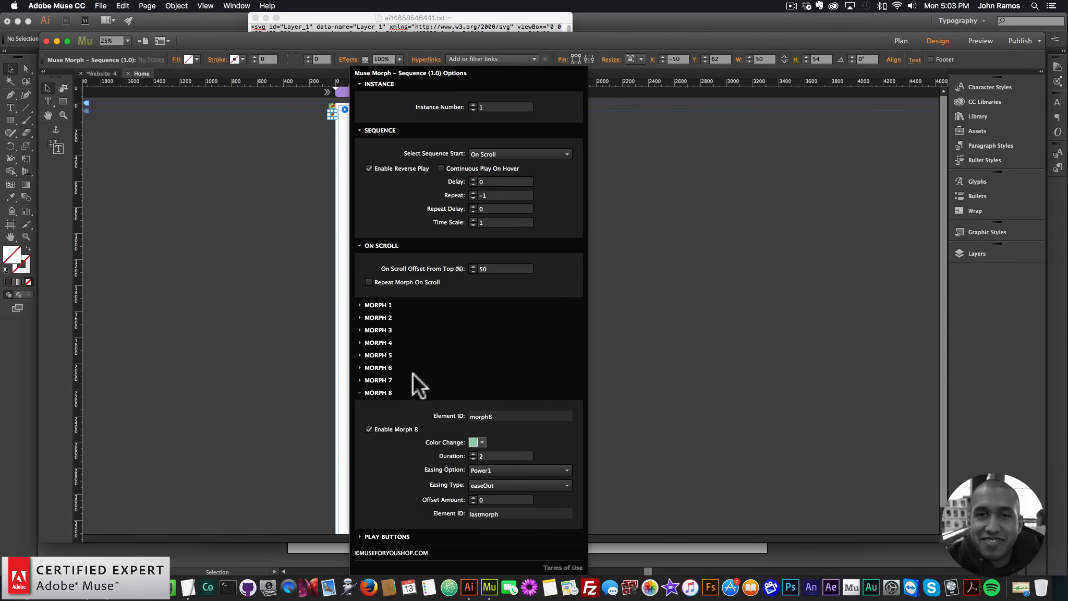
{"action": "left_click", "coordinate": [398, 392]}
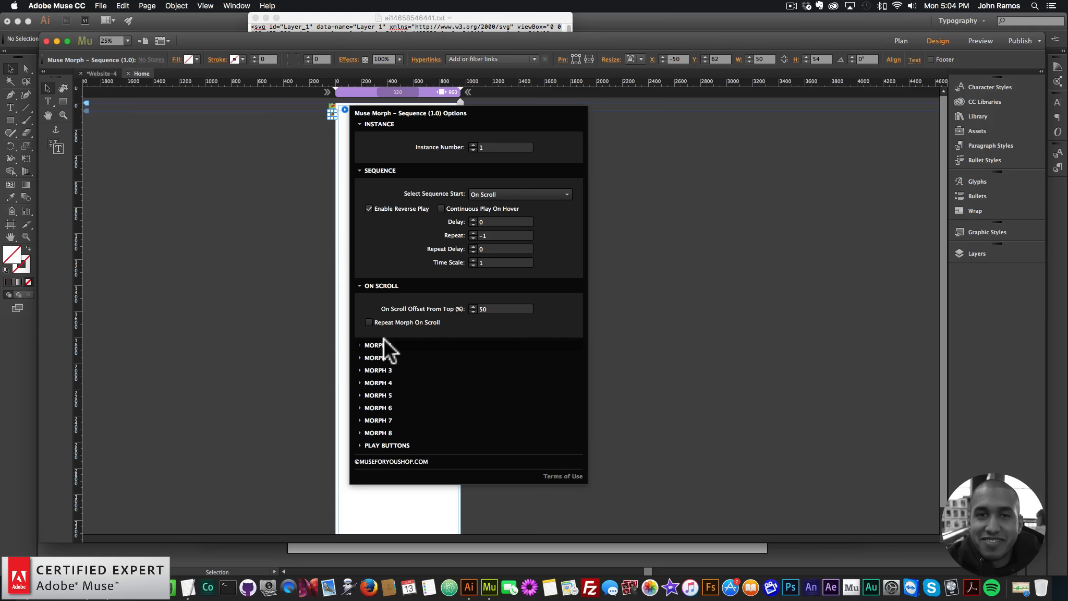
Close the widget options and delete the Muse Morph – Sequence widget from beside the page.
{"action": "left_click", "coordinate": [313, 154]}
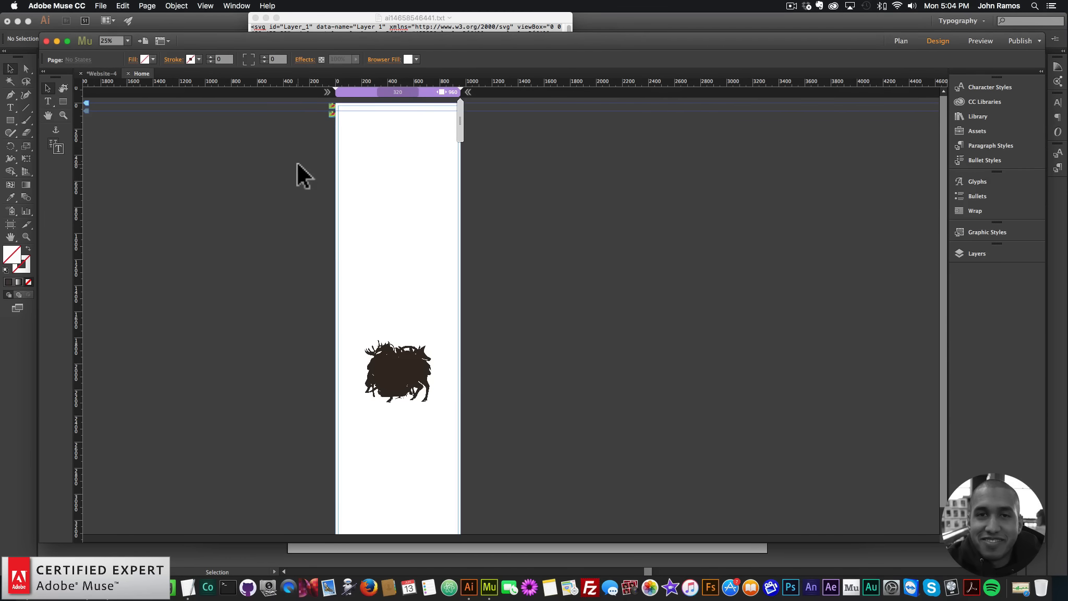
{"action": "left_click", "coordinate": [331, 112]}
{"action": "left_click", "coordinate": [344, 108]}
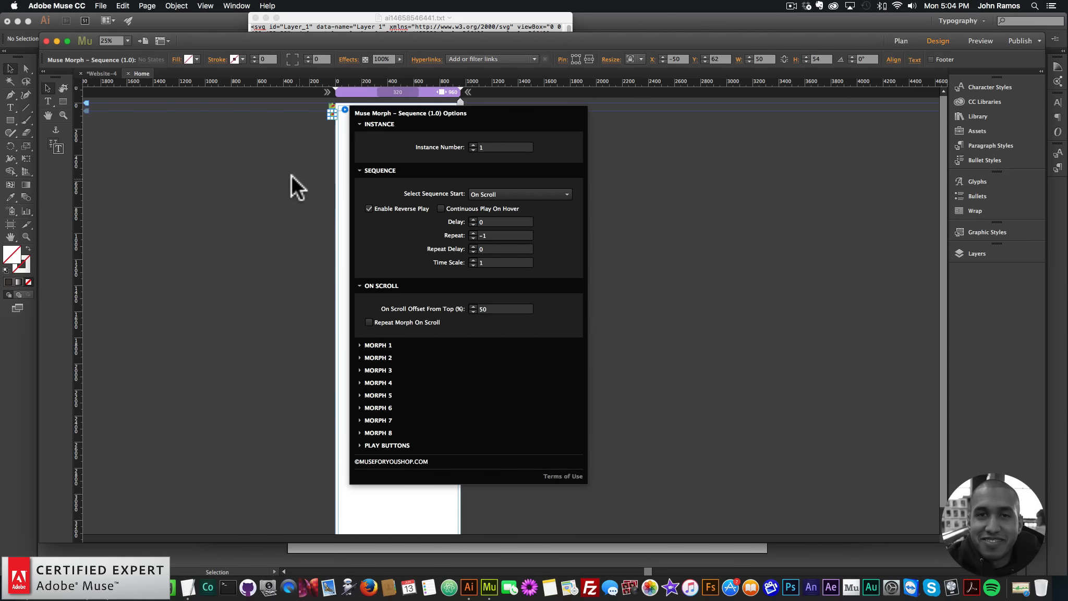
{"action": "left_click", "coordinate": [310, 143]}
{"action": "left_click", "coordinate": [332, 115]}
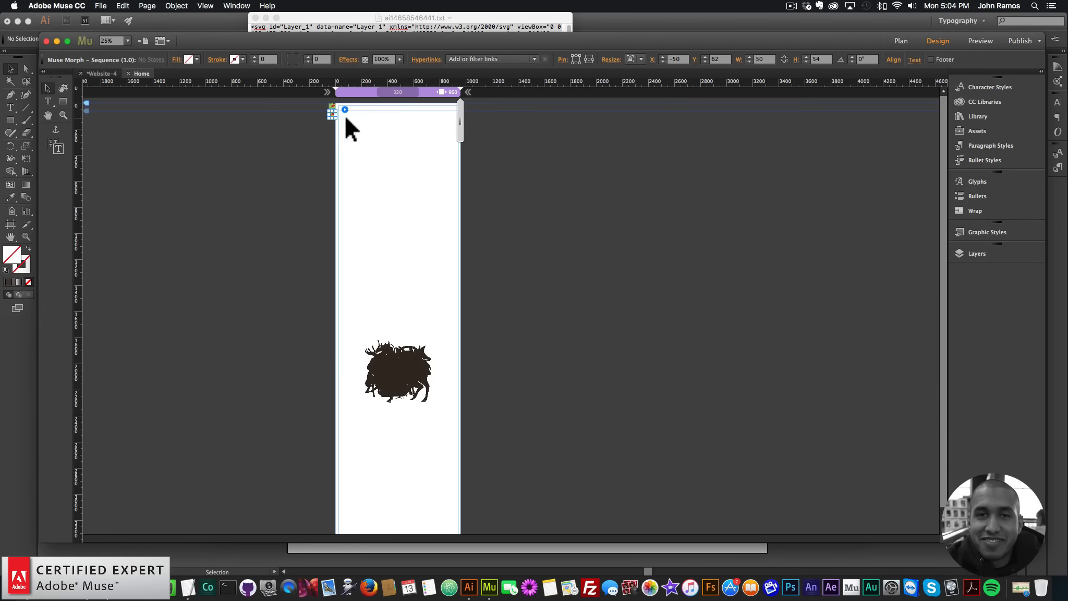
{"action": "key", "text": "BackSpace"}
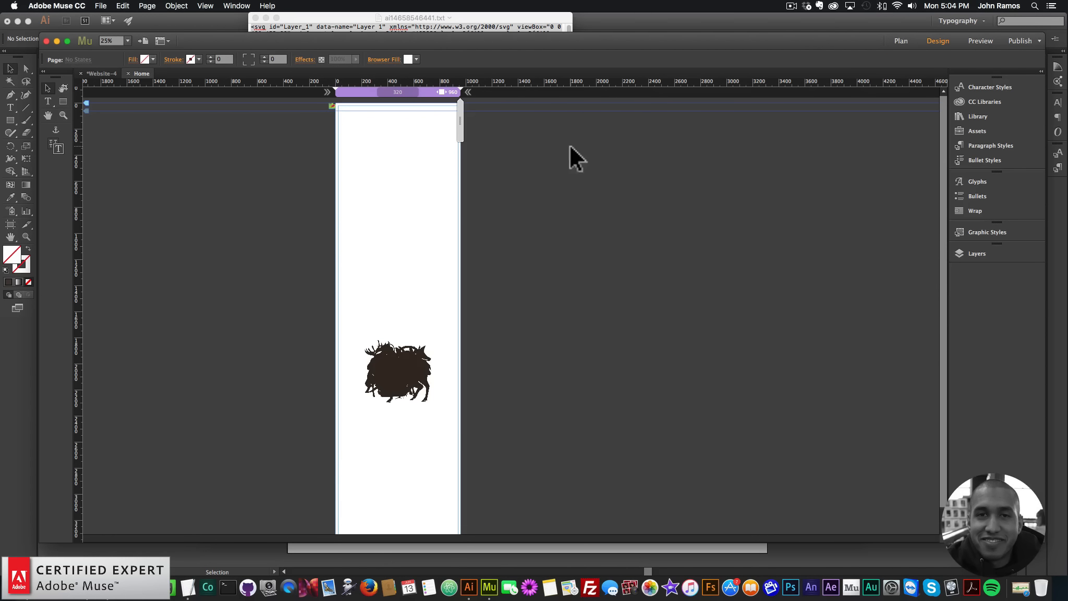
Search the widget library for "muse morph".
{"action": "left_click", "coordinate": [974, 116]}
{"action": "left_click_drag", "start_coordinate": [833, 154], "coordinate": [762, 150]}
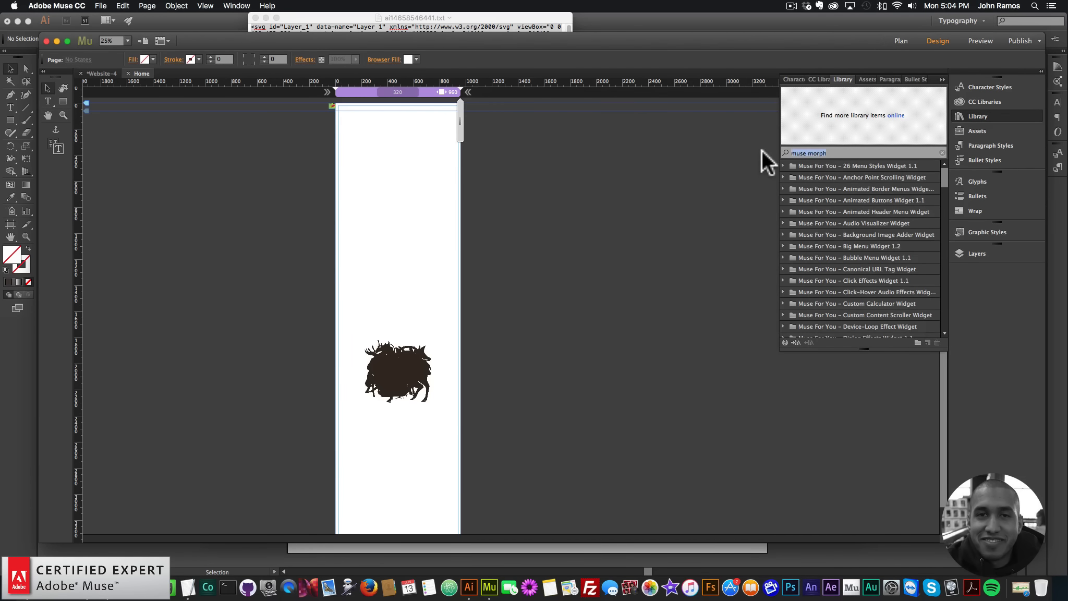
{"action": "key", "text": "BackSpace"}
{"action": "type", "text": "muse morph"}
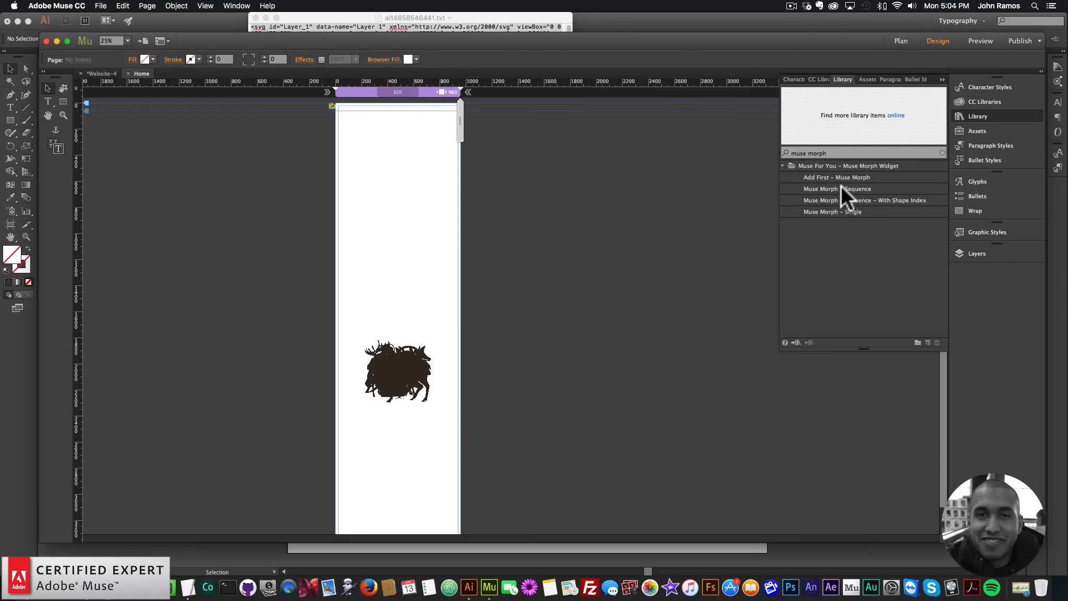
Place the Muse Morph – Sequence – With Shape Index widget beside the page, just below the existing widget.
{"action": "left_click", "coordinate": [861, 201]}
{"action": "left_click_drag", "start_coordinate": [307, 49], "coordinate": [332, 115]}
{"action": "left_click", "coordinate": [149, 163]}
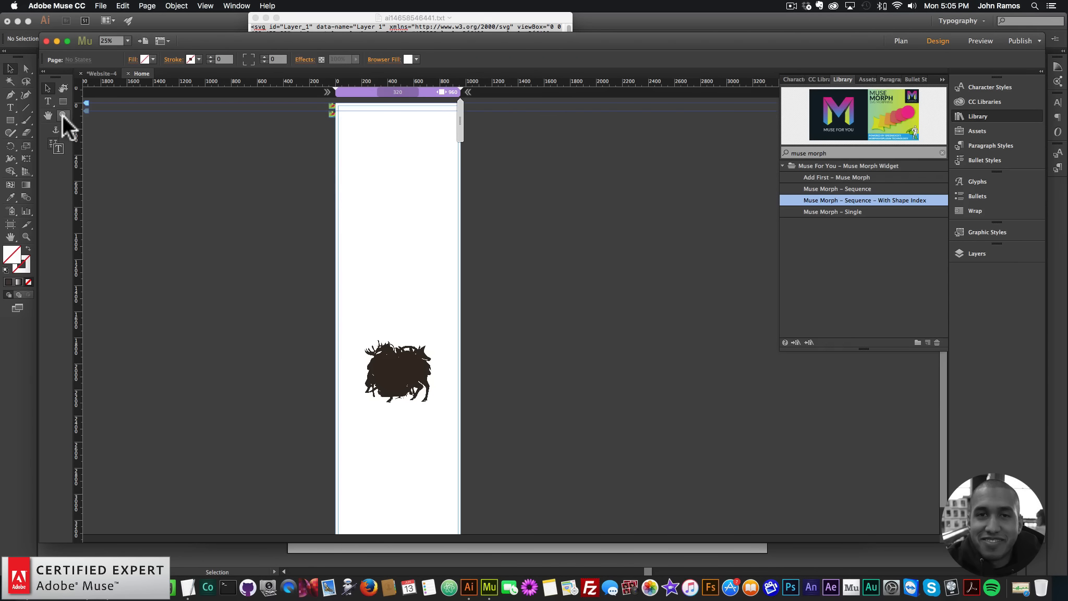
Move the animal artwork up near the top of the page, to about X 226, Y 264.
{"action": "left_click_drag", "start_coordinate": [394, 365], "coordinate": [395, 162]}
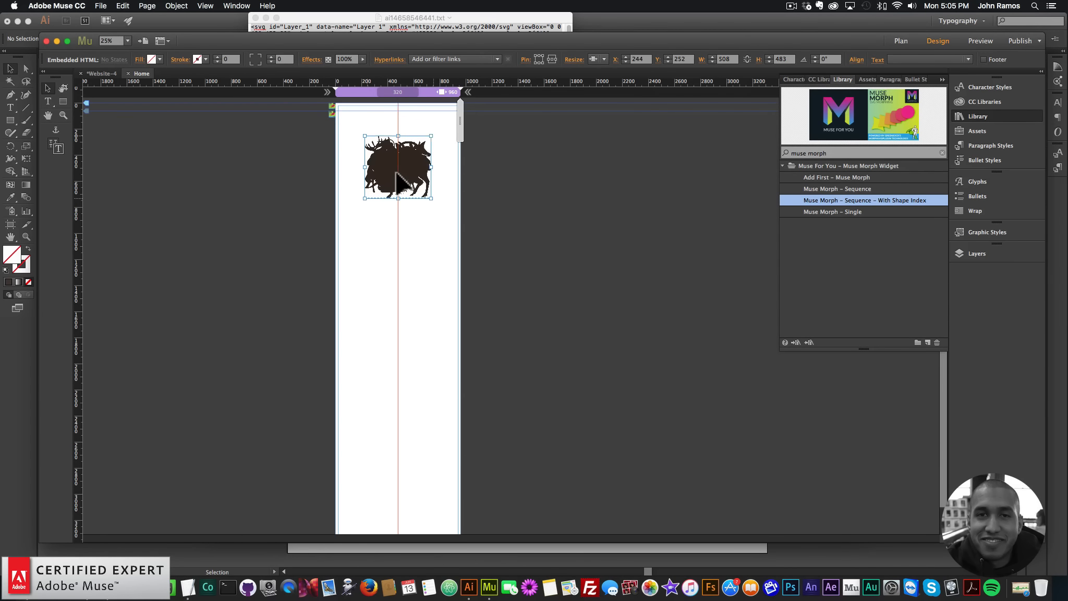
{"action": "left_click", "coordinate": [63, 116]}
{"action": "left_click", "coordinate": [397, 157]}
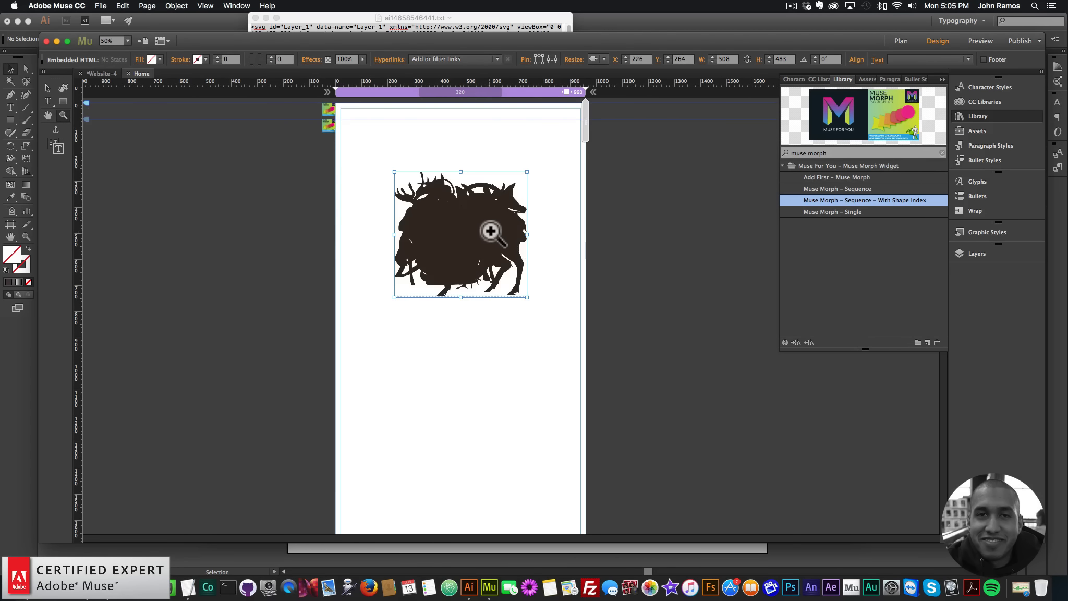
{"action": "left_click", "coordinate": [484, 227]}
Enable Morphs 2 through 8 in the options of the Sequence – With Shape Index widget.
{"action": "left_click", "coordinate": [256, 133]}
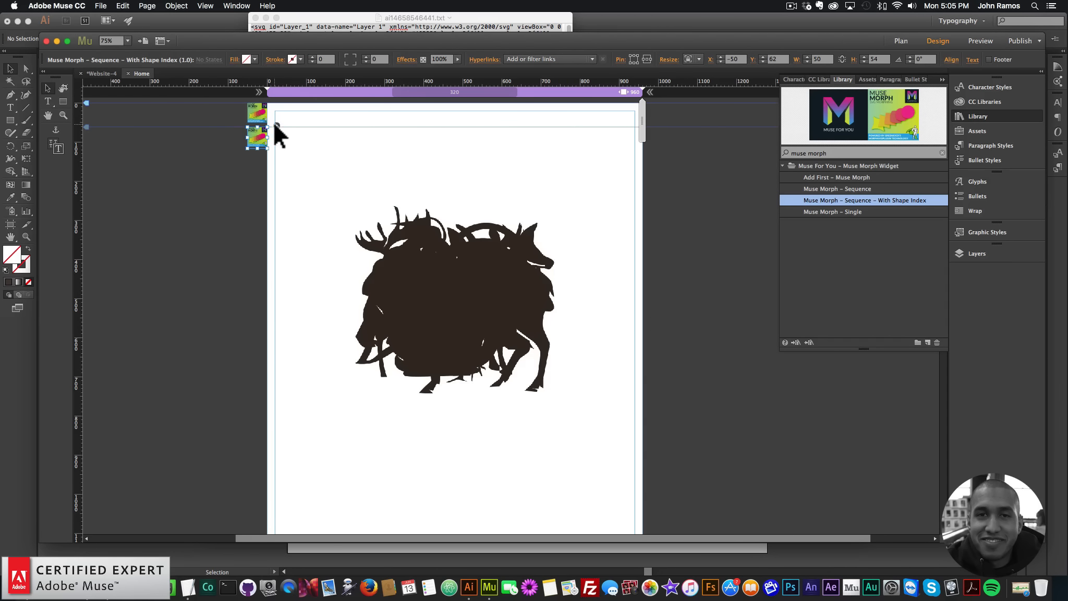
{"action": "left_click", "coordinate": [276, 126]}
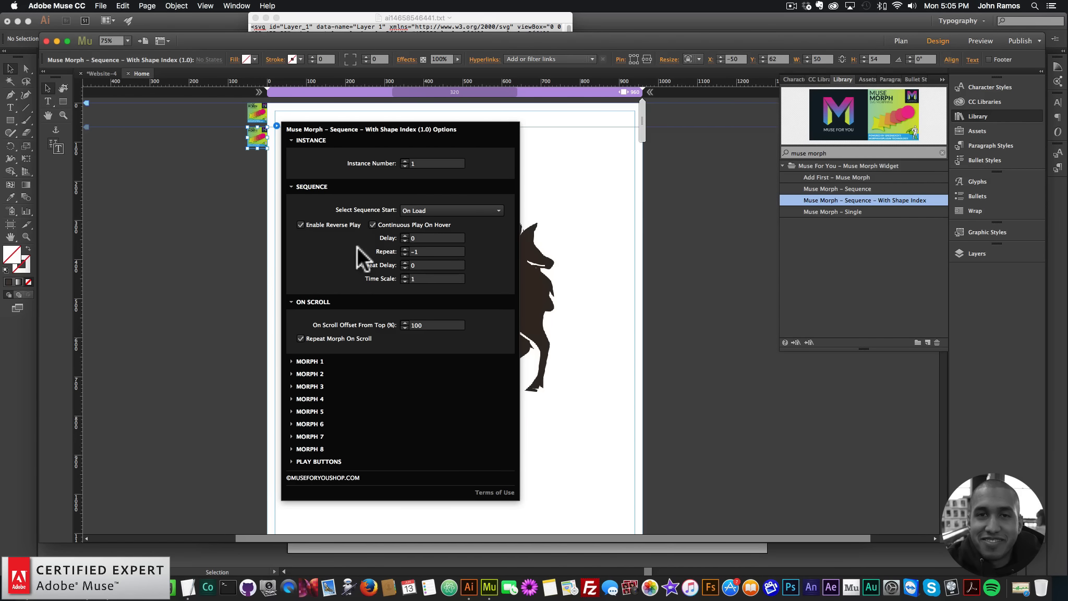
{"action": "left_click", "coordinate": [309, 361]}
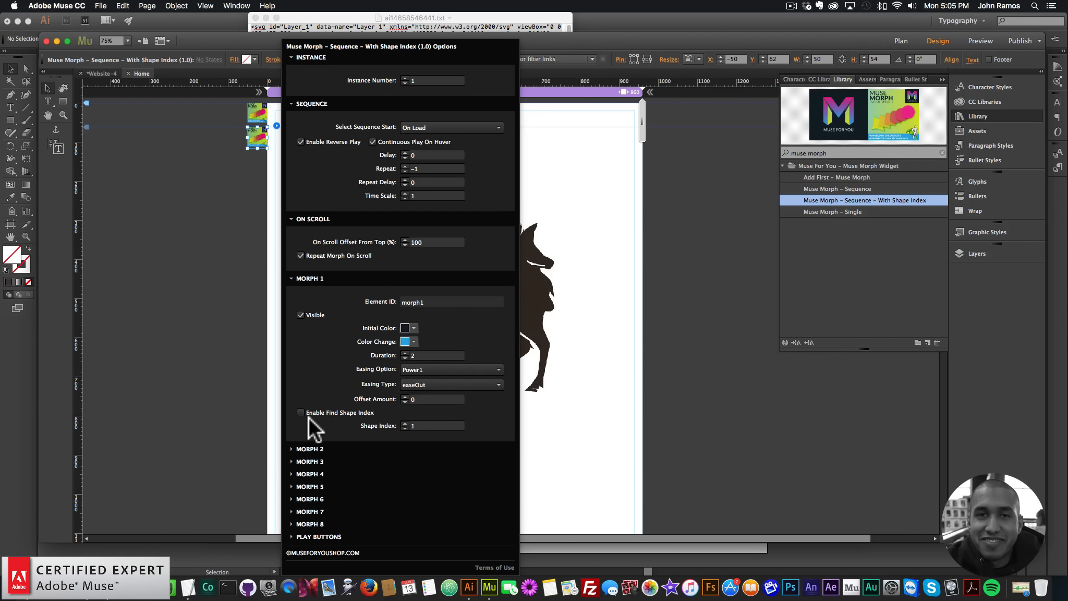
{"action": "left_click", "coordinate": [310, 449]}
{"action": "left_click", "coordinate": [319, 442]}
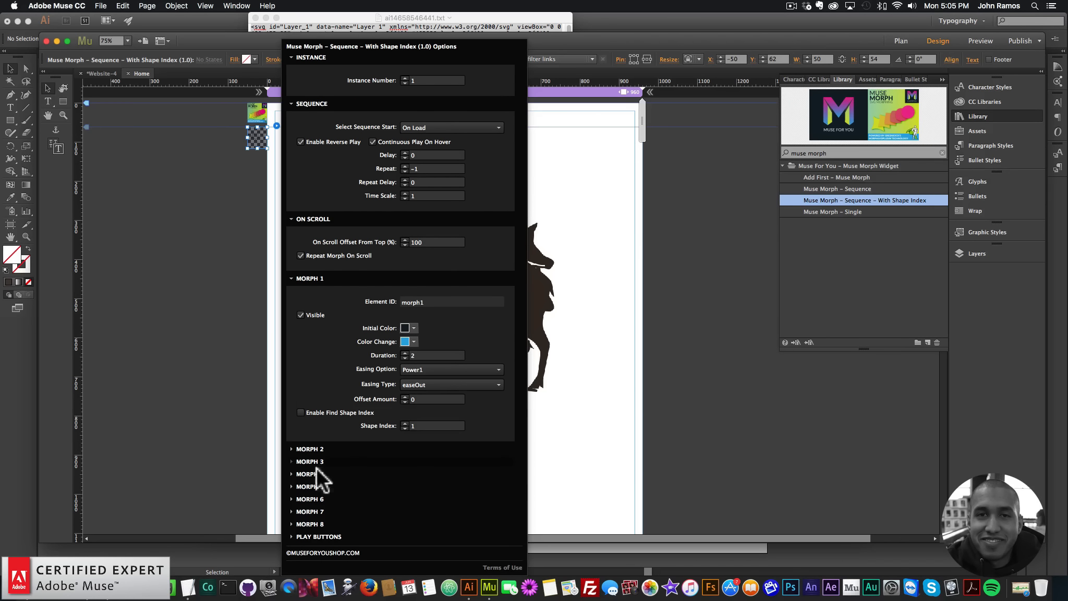
{"action": "left_click", "coordinate": [315, 462]}
{"action": "left_click", "coordinate": [313, 450]}
{"action": "left_click", "coordinate": [300, 489]}
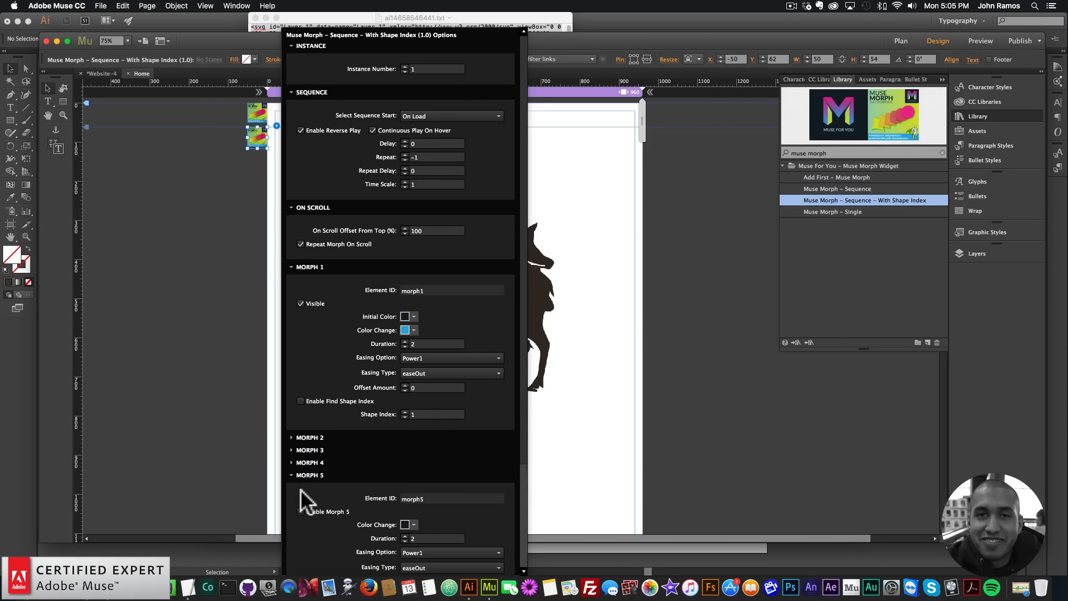
{"action": "left_click", "coordinate": [302, 509]}
{"action": "left_click", "coordinate": [308, 478]}
{"action": "left_click", "coordinate": [314, 522]}
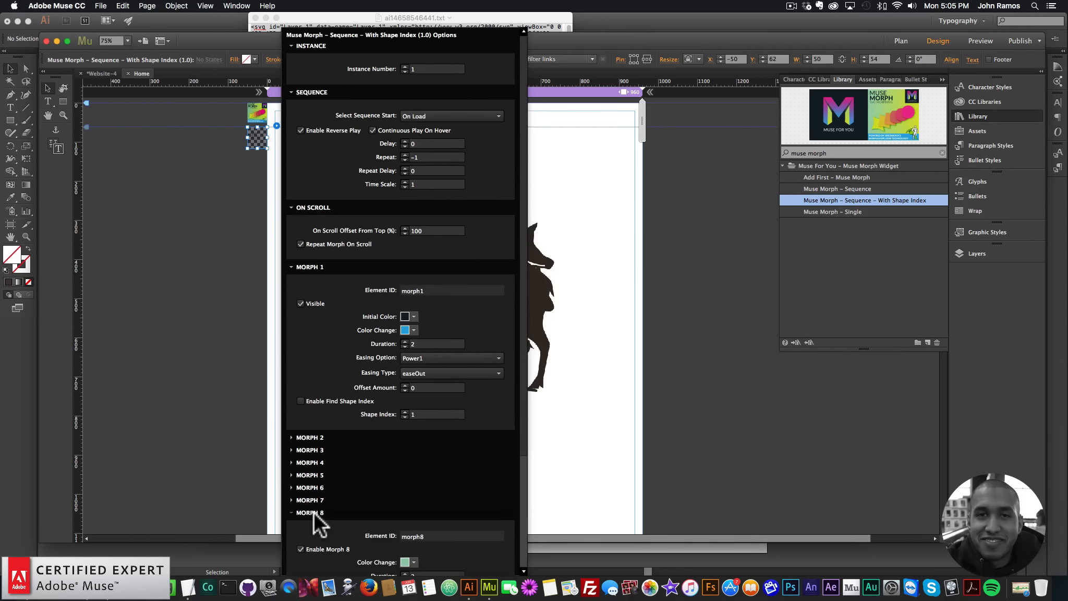
{"action": "left_click", "coordinate": [314, 510]}
Preview the page in the browser and compare its morph with the earlier preview tabs.
{"action": "left_click", "coordinate": [100, 6]}
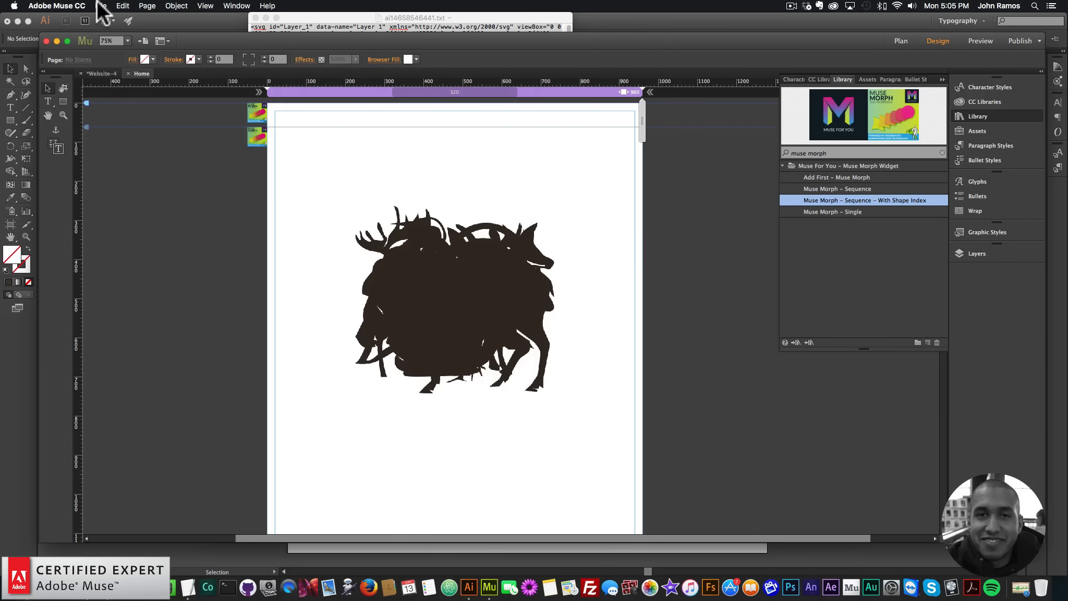
{"action": "left_click", "coordinate": [137, 170]}
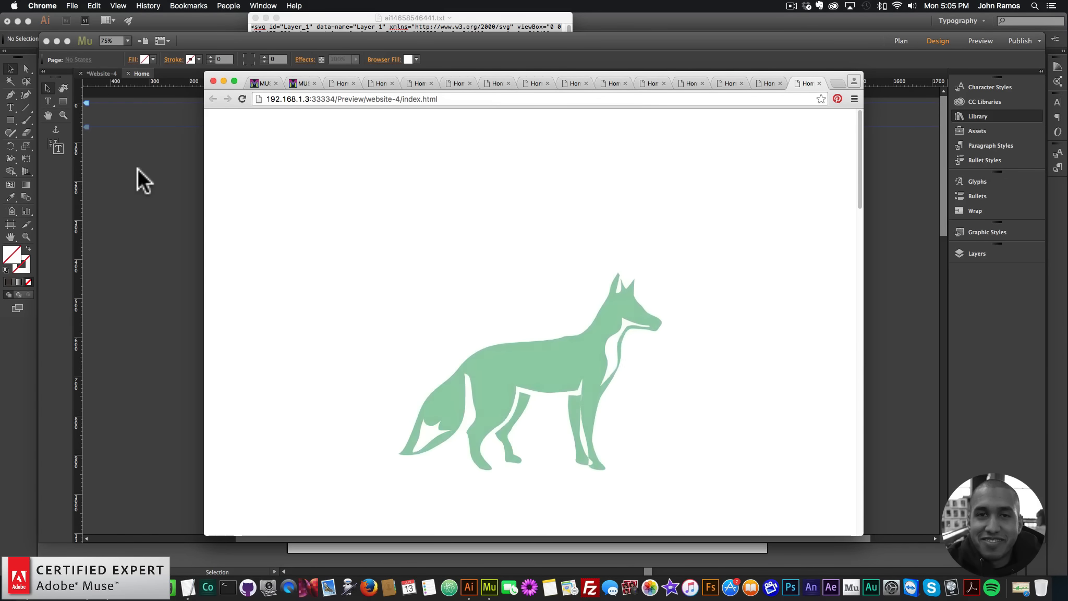
{"action": "left_click", "coordinate": [687, 80]}
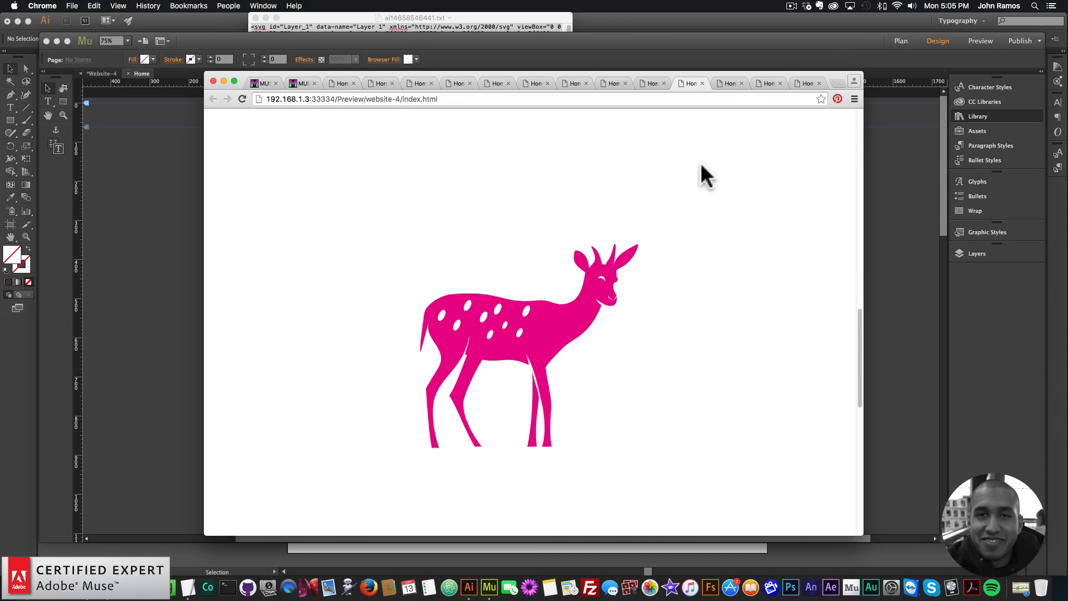
{"action": "left_click", "coordinate": [804, 82]}
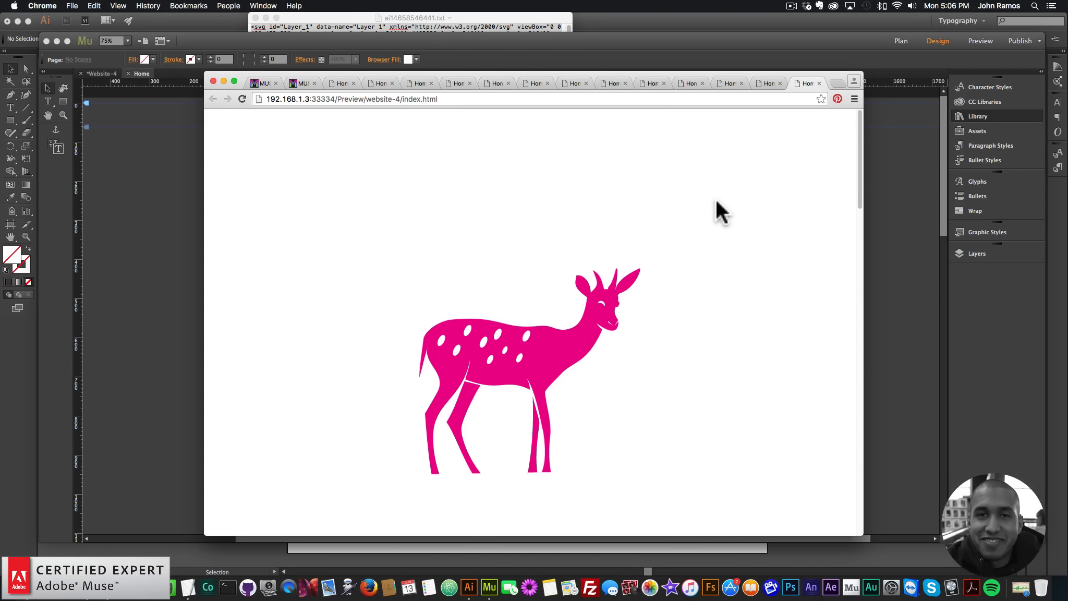
{"action": "left_click", "coordinate": [718, 85]}
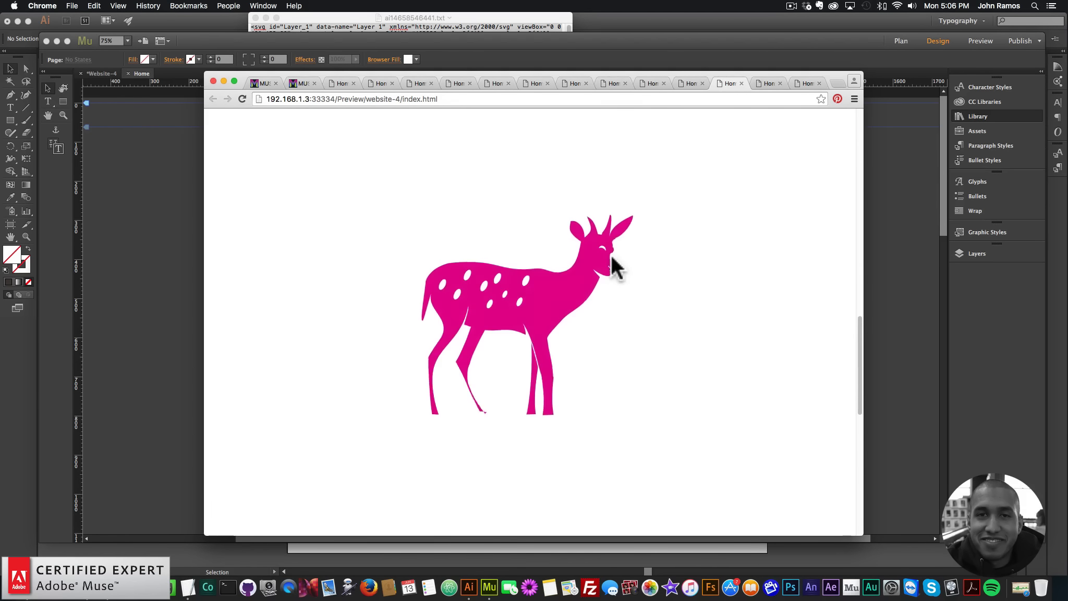
{"action": "left_click", "coordinate": [802, 83]}
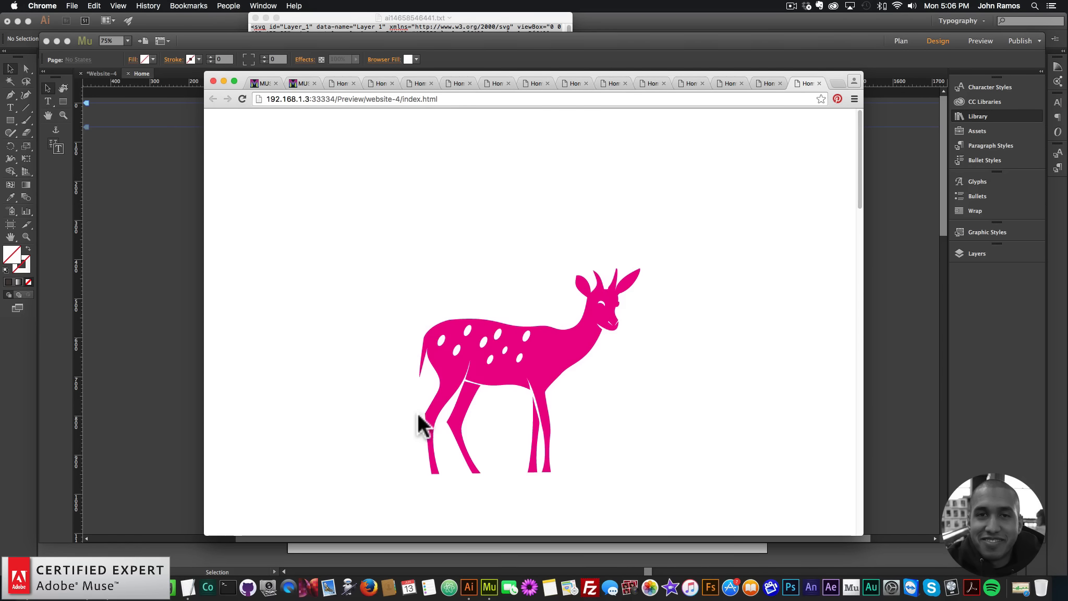
Return to Adobe Muse and enable Find Shape Index for Morph 1 in the shape index widget's options.
{"action": "left_click", "coordinate": [174, 230]}
{"action": "left_click", "coordinate": [265, 136]}
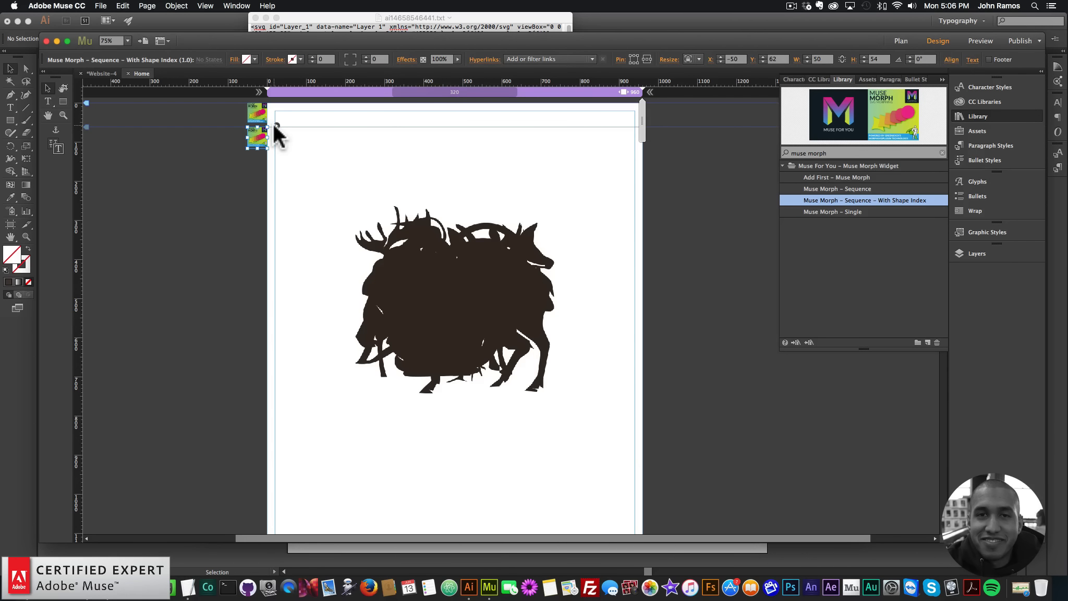
{"action": "left_click", "coordinate": [275, 125]}
{"action": "left_click", "coordinate": [310, 361]}
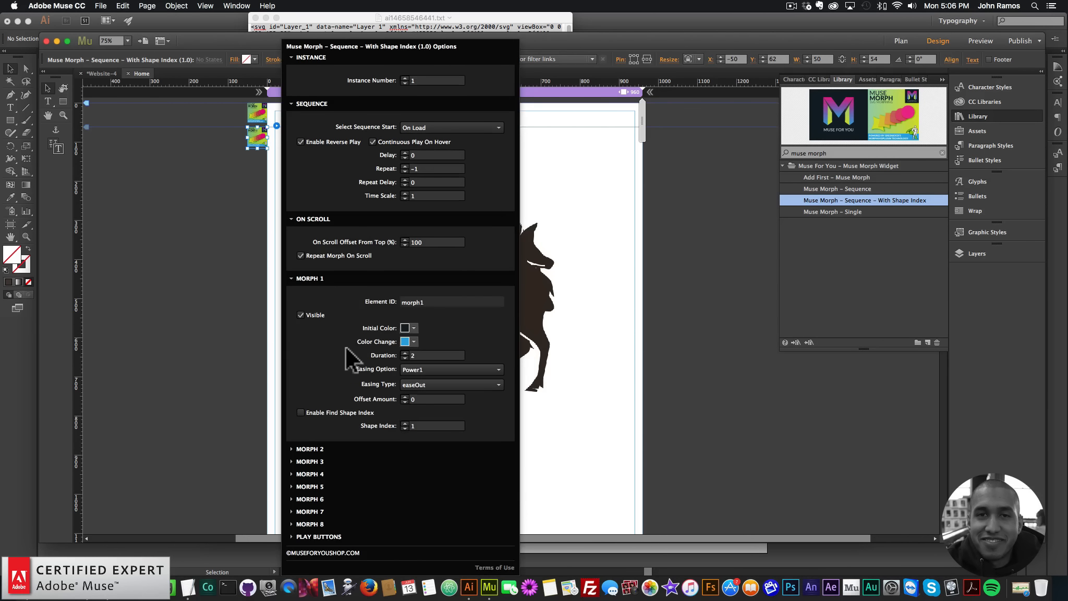
{"action": "left_click", "coordinate": [310, 448]}
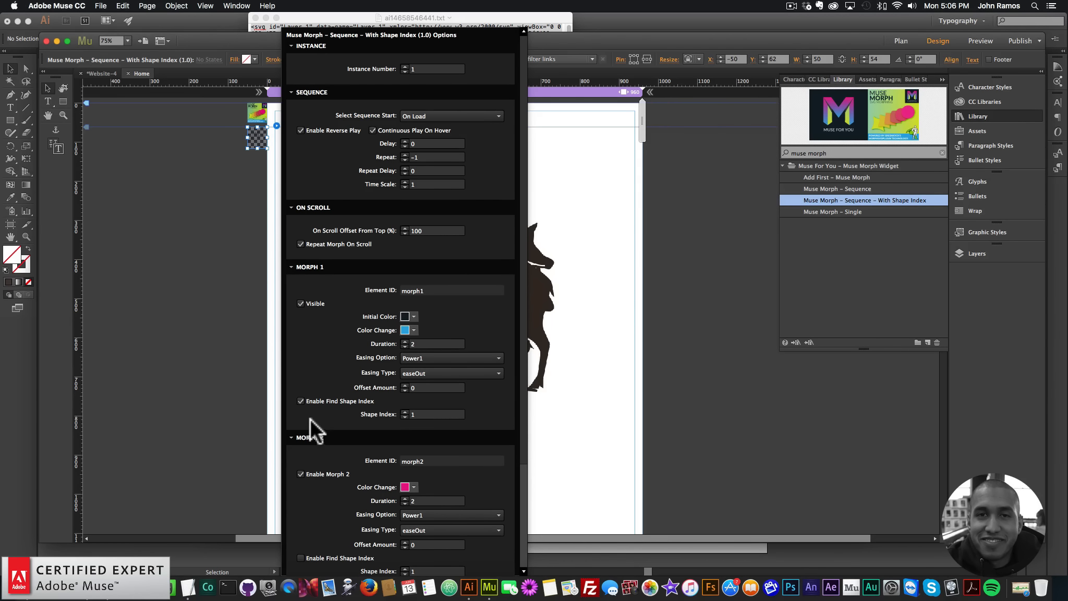
{"action": "left_click", "coordinate": [149, 113]}
Preview the page in the browser to inspect the find shape index overlay, and return to Adobe Muse.
{"action": "left_click", "coordinate": [99, 8]}
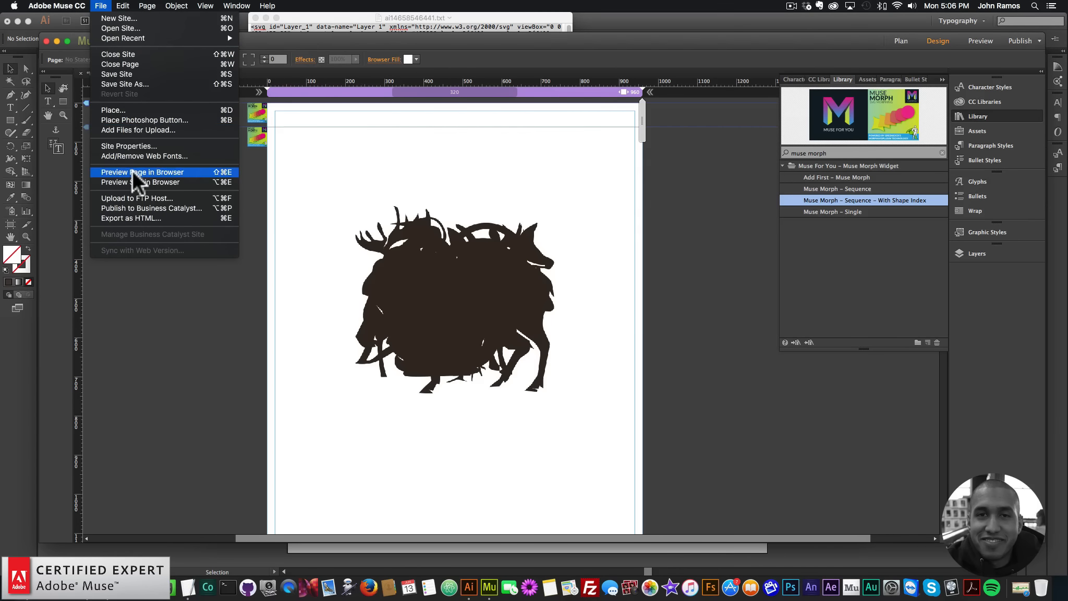
{"action": "left_click", "coordinate": [132, 170]}
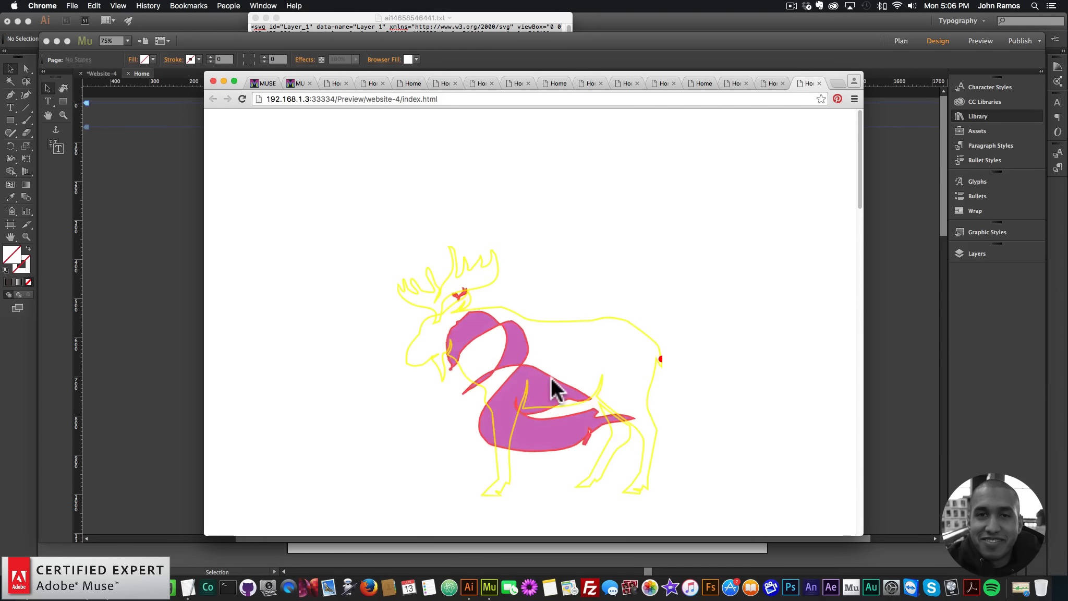
{"action": "left_click", "coordinate": [189, 298]}
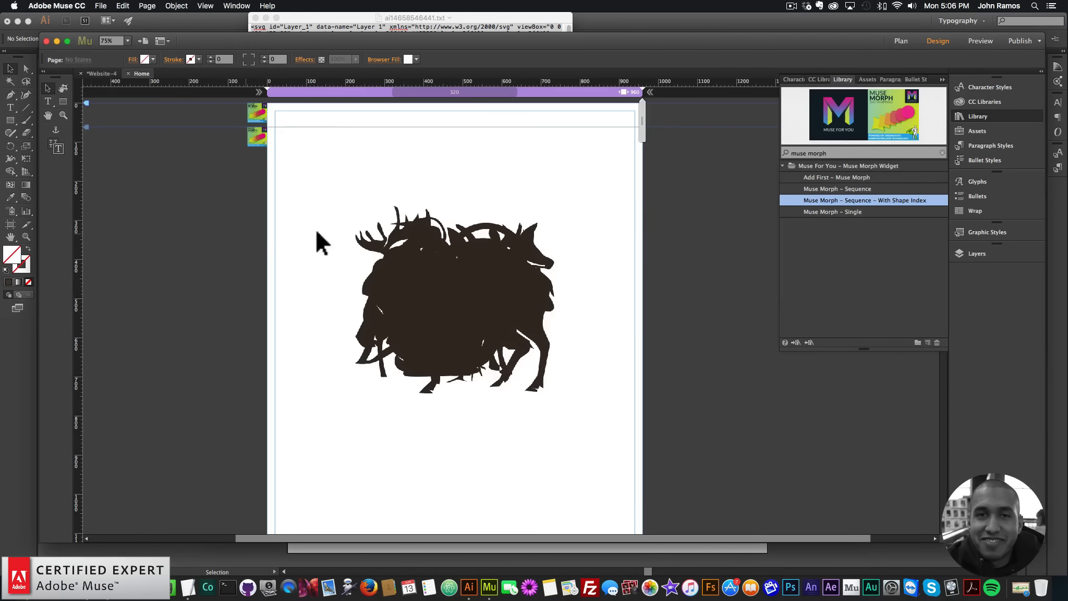
Disable Morphs 2 through 8 in the shape index widget and close its options.
{"action": "left_click", "coordinate": [247, 135]}
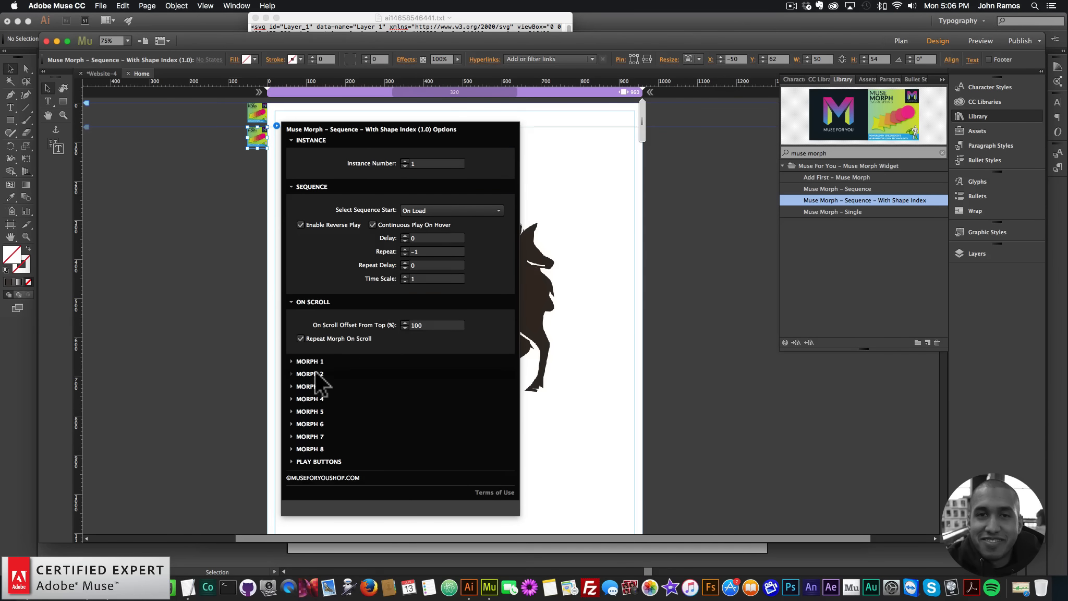
{"action": "left_click", "coordinate": [313, 374]}
{"action": "left_click", "coordinate": [314, 462]}
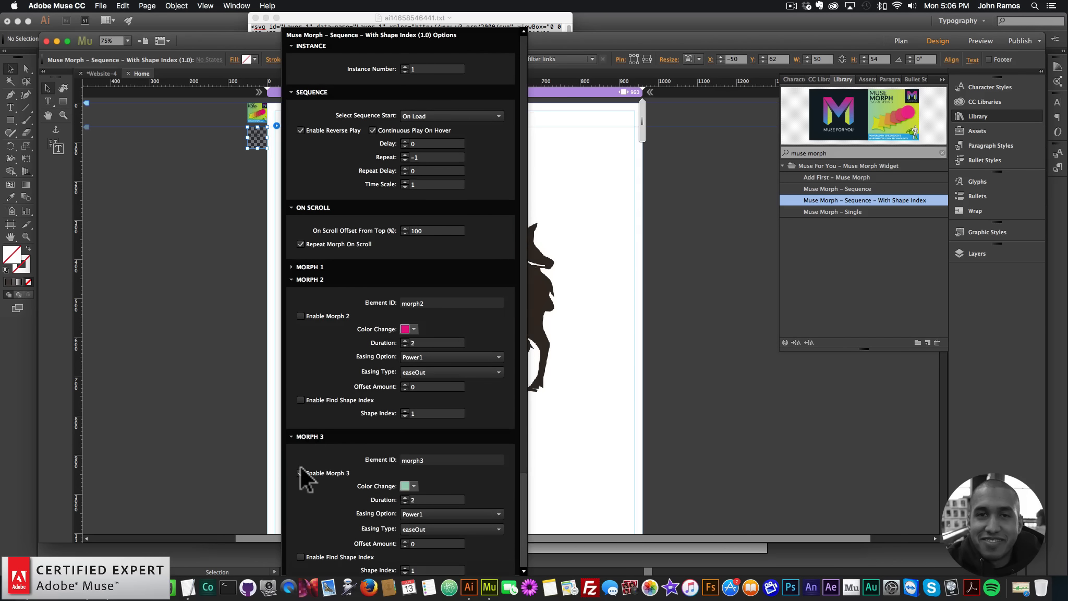
{"action": "left_click", "coordinate": [310, 436]}
{"action": "left_click", "coordinate": [310, 474]}
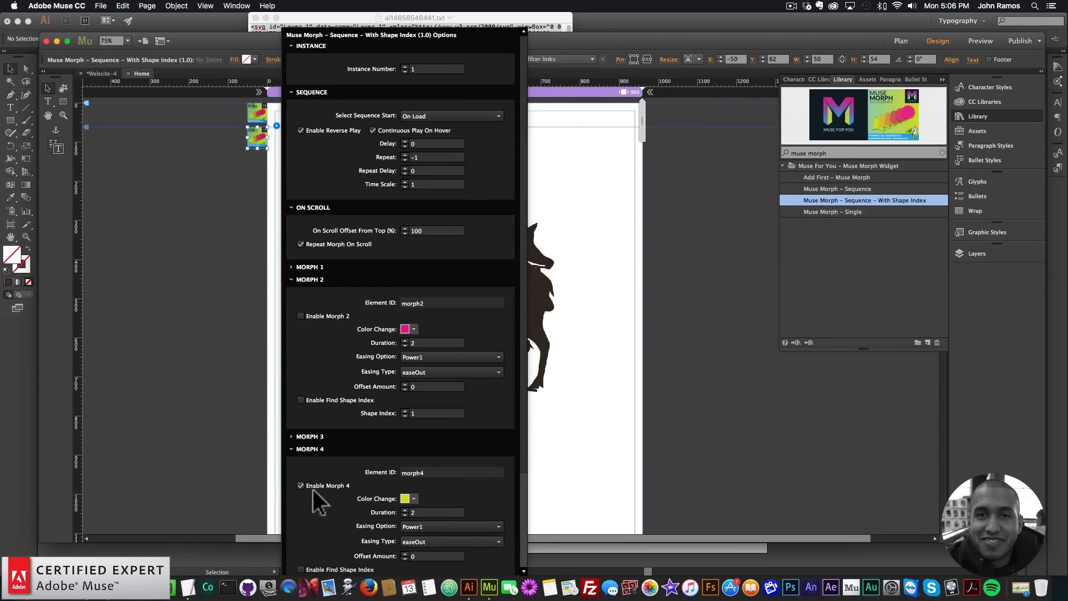
{"action": "left_click", "coordinate": [302, 485]}
{"action": "left_click", "coordinate": [311, 449]}
{"action": "left_click", "coordinate": [304, 473]}
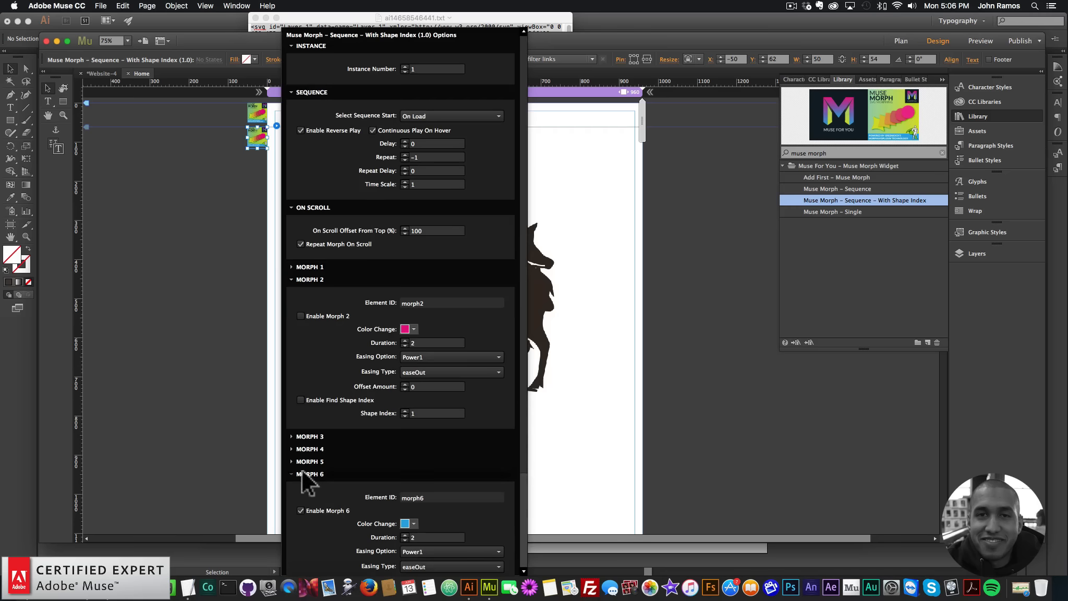
{"action": "left_click", "coordinate": [311, 473]}
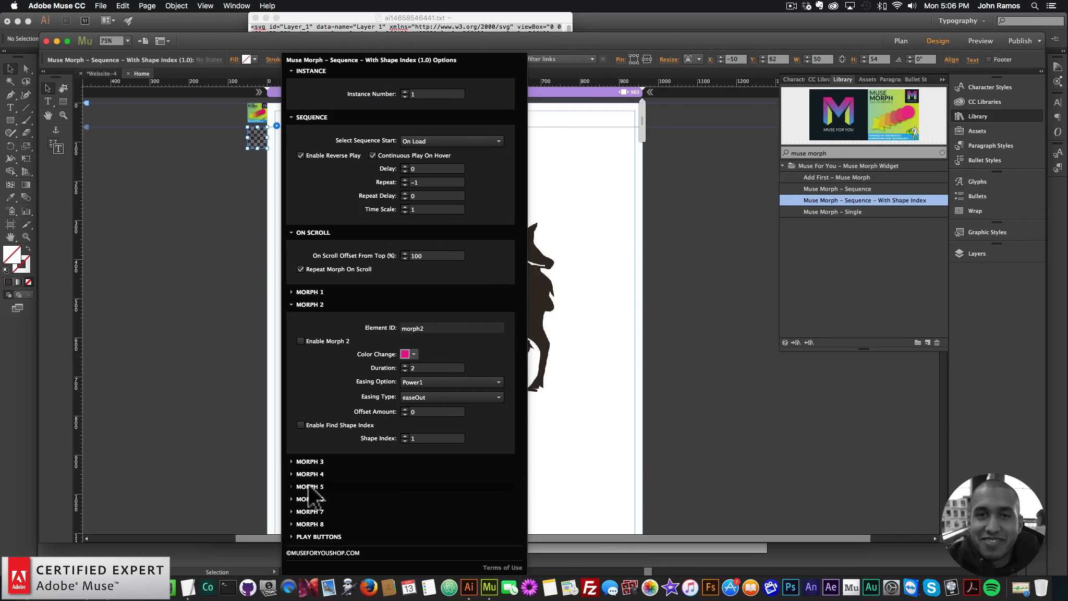
{"action": "left_click", "coordinate": [310, 461]}
{"action": "left_click", "coordinate": [301, 497]}
{"action": "left_click", "coordinate": [311, 462]}
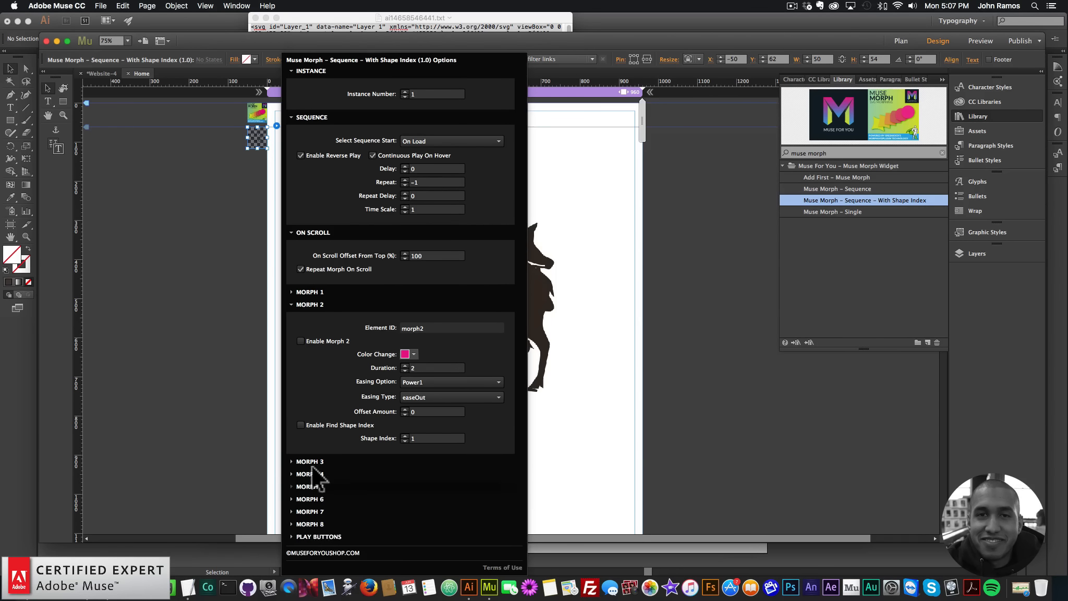
{"action": "left_click", "coordinate": [310, 512]}
{"action": "left_click", "coordinate": [302, 522]}
{"action": "left_click", "coordinate": [311, 487]}
{"action": "left_click", "coordinate": [311, 524]}
{"action": "left_click", "coordinate": [312, 501]}
{"action": "left_click", "coordinate": [313, 305]}
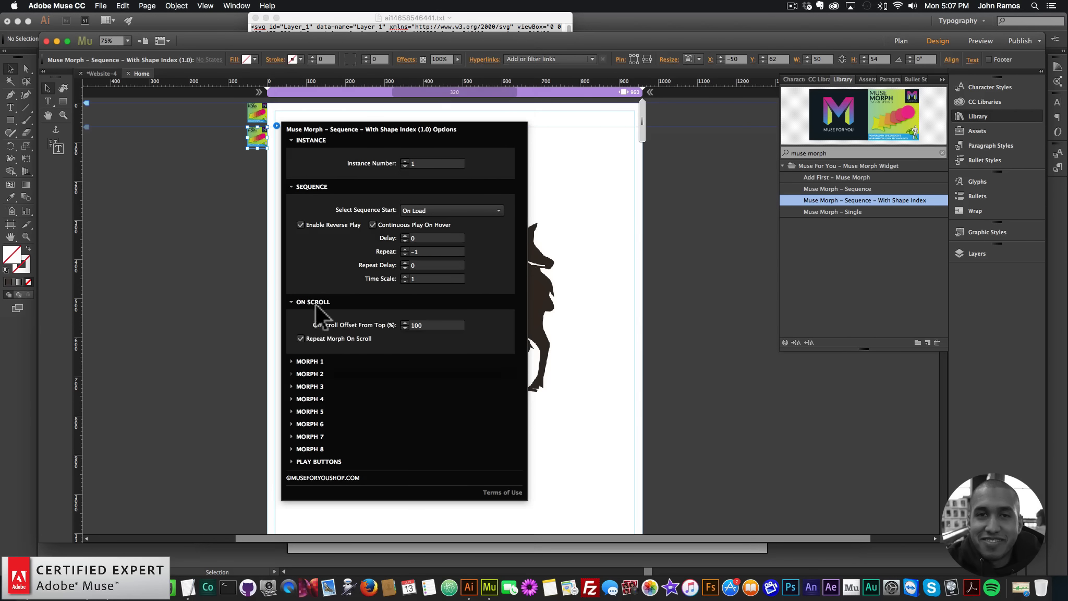
{"action": "left_click", "coordinate": [311, 362]}
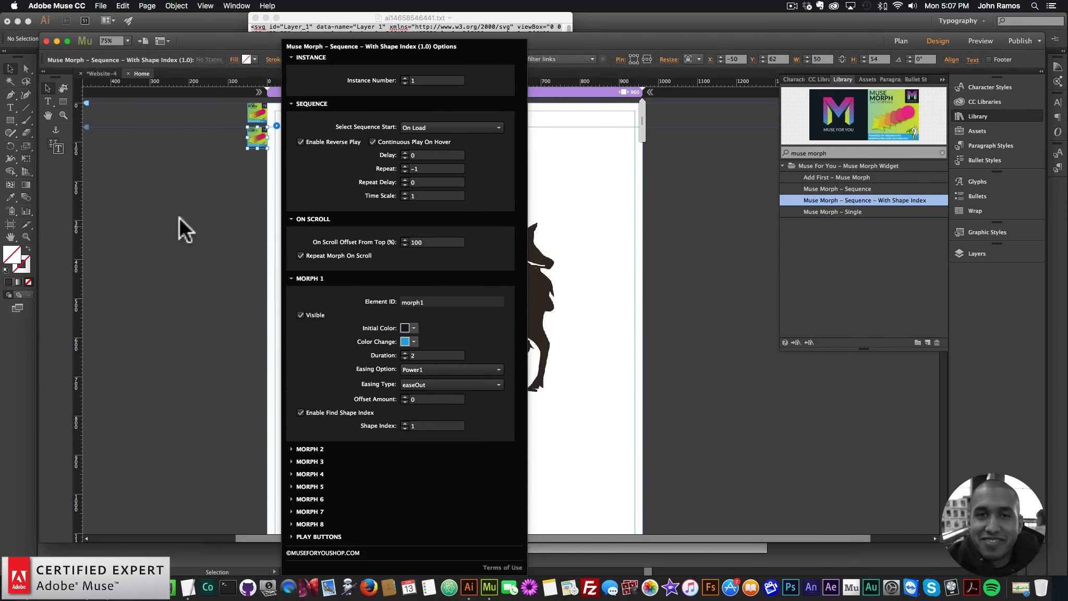
{"action": "left_click", "coordinate": [174, 125]}
Review the Morph 1 settings in the shape index widget's options and close them.
{"action": "left_click", "coordinate": [255, 139]}
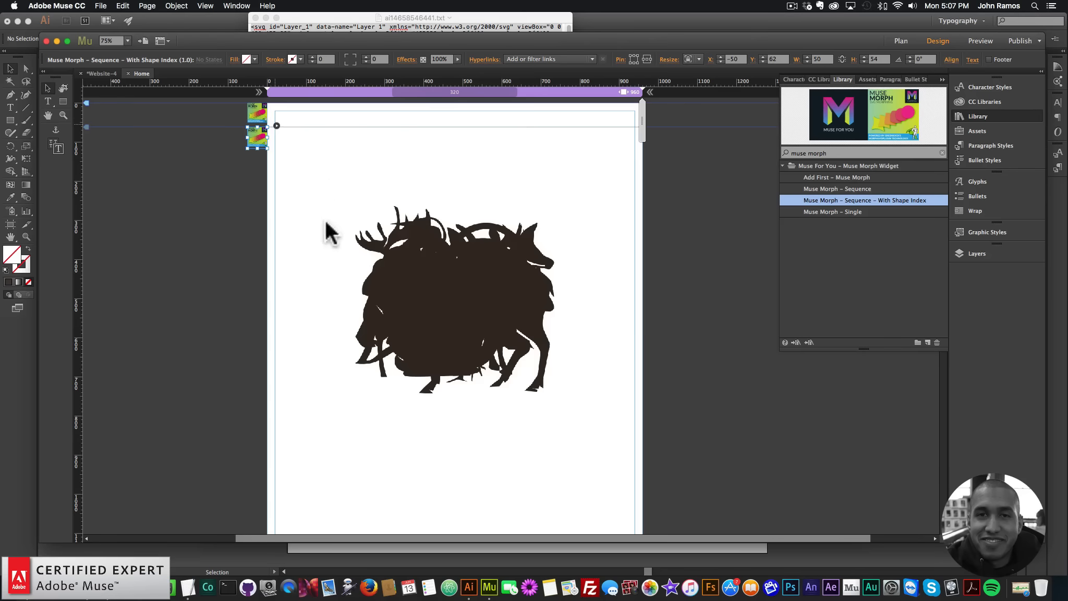
{"action": "left_click", "coordinate": [276, 126]}
{"action": "left_click", "coordinate": [311, 361]}
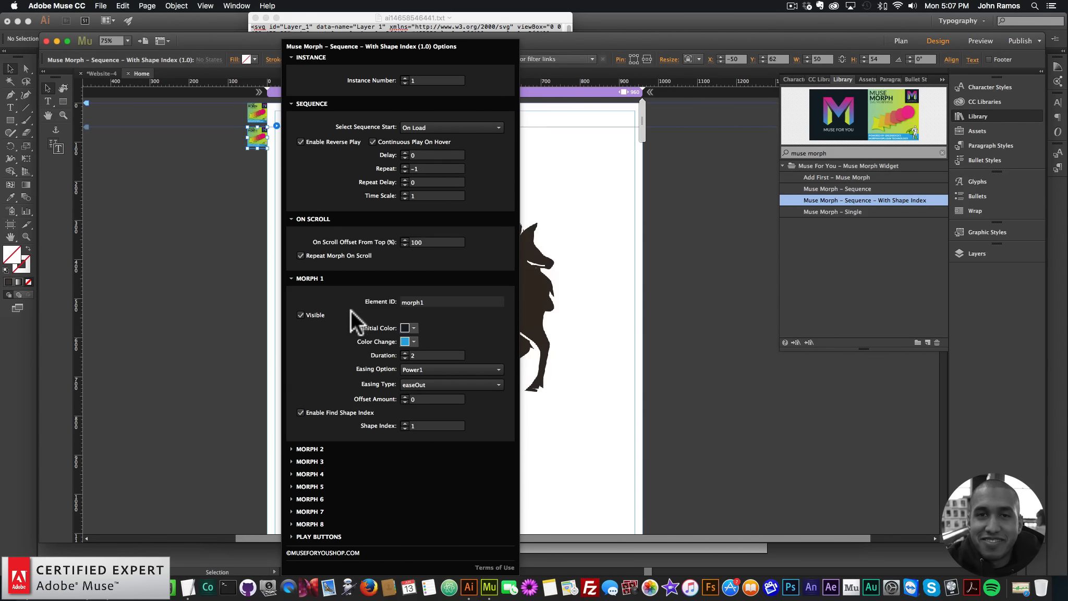
{"action": "left_click", "coordinate": [296, 313]}
{"action": "left_click", "coordinate": [241, 243]}
Preview the page in the browser, scroll through it with the shape index overlay active, and return to Adobe Muse.
{"action": "left_click", "coordinate": [101, 6]}
{"action": "left_click", "coordinate": [145, 170]}
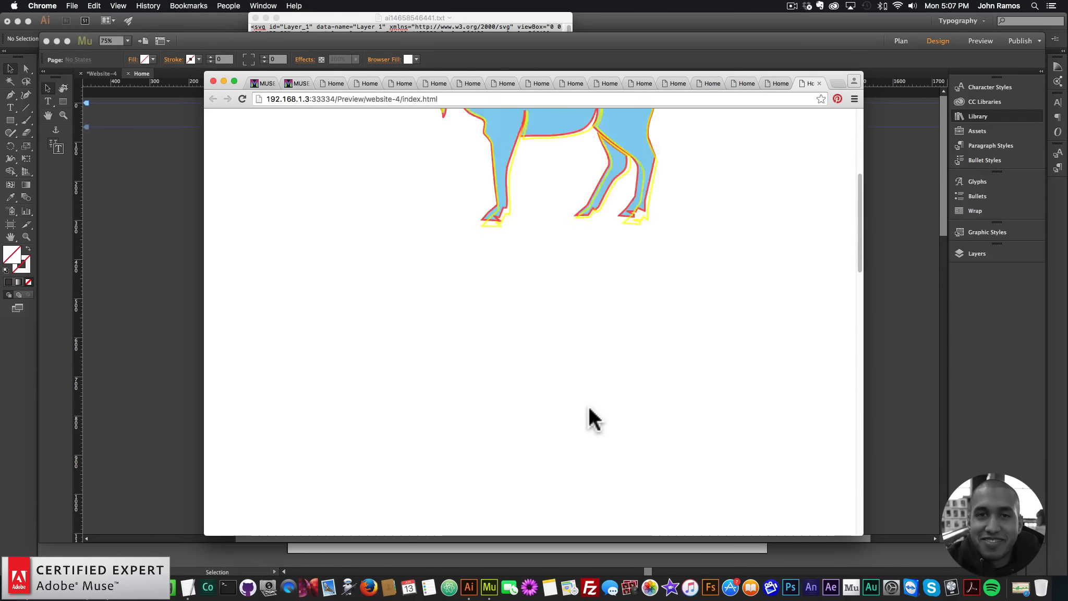
{"action": "left_click", "coordinate": [151, 282]}
Shorten the page to end just below the animal artwork and move the artwork up near the page's top.
{"action": "scroll", "coordinate": [160, 456], "scroll_direction": "down", "scroll_amount": 20}
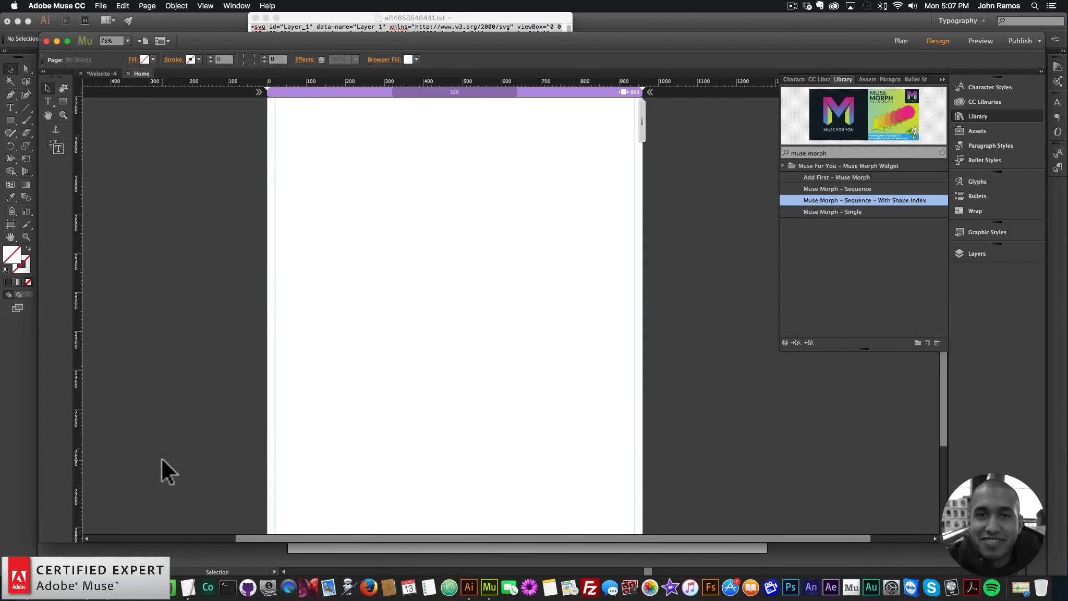
{"action": "left_click_drag", "start_coordinate": [88, 523], "coordinate": [123, 274]}
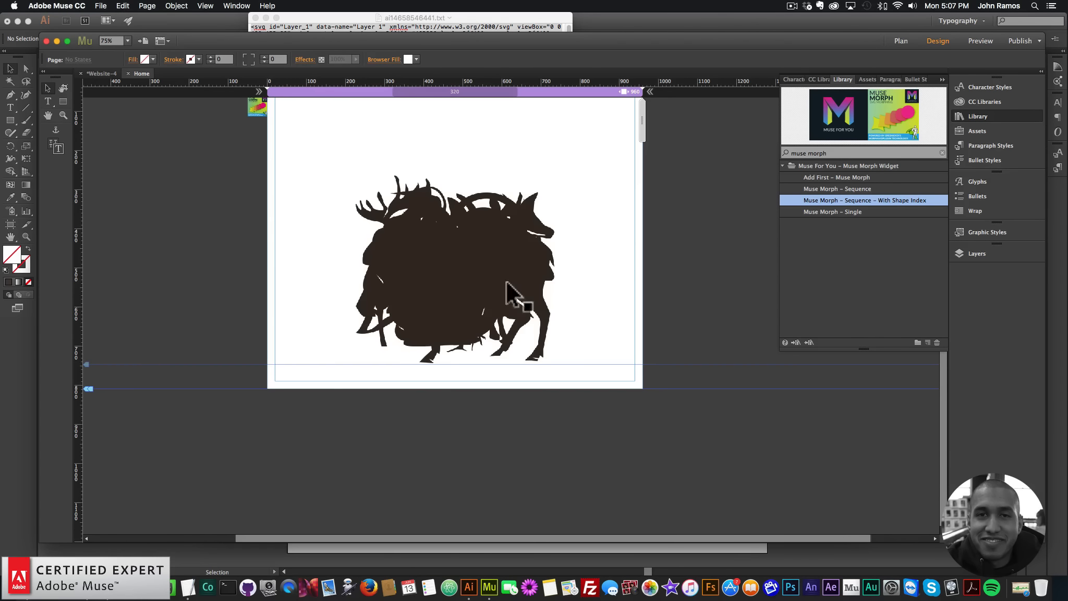
{"action": "left_click", "coordinate": [522, 288]}
{"action": "mouse_move", "coordinate": [467, 240]}
{"action": "left_mouse_down"}
{"action": "mouse_move", "coordinate": [482, 247]}
{"action": "mouse_move", "coordinate": [471, 232]}
{"action": "left_mouse_up"}
{"action": "left_click_drag", "start_coordinate": [89, 393], "coordinate": [90, 324]}
{"action": "left_click", "coordinate": [152, 256]}
Preview the page in the browser and raise the shape index to 7 in the overlay to compare the moose morphs.
{"action": "left_click", "coordinate": [101, 6]}
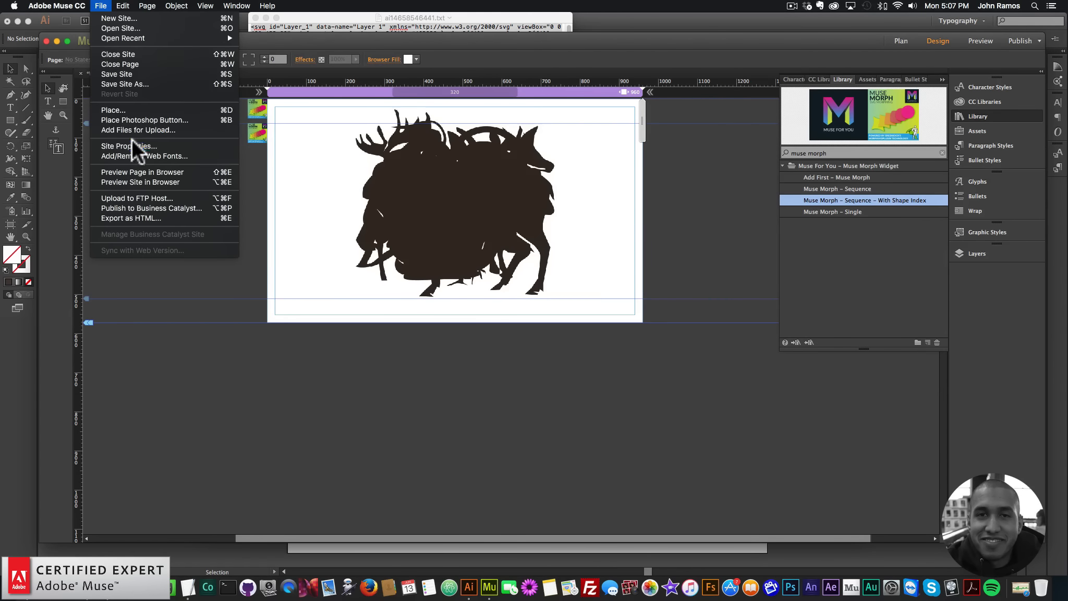
{"action": "left_click", "coordinate": [133, 172]}
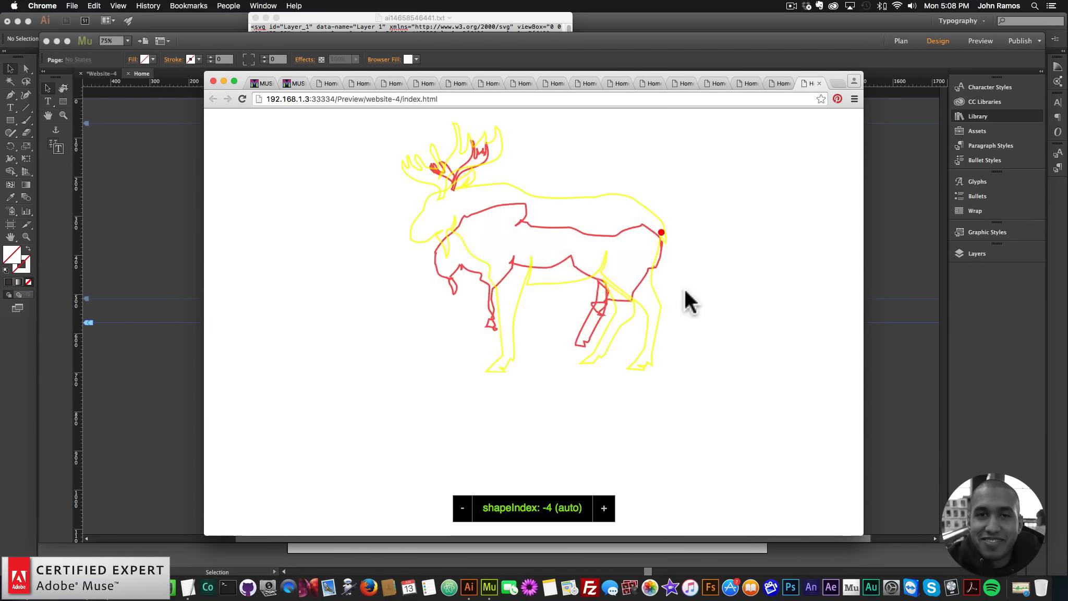
{"action": "left_click", "coordinate": [605, 509]}
{"action": "left_click", "coordinate": [604, 508]}
{"action": "left_click", "coordinate": [604, 508]}
{"action": "left_click", "coordinate": [604, 507]}
{"action": "double_click", "coordinate": [605, 507]}
{"action": "double_click", "coordinate": [604, 508]}
{"action": "left_click", "coordinate": [604, 508]}
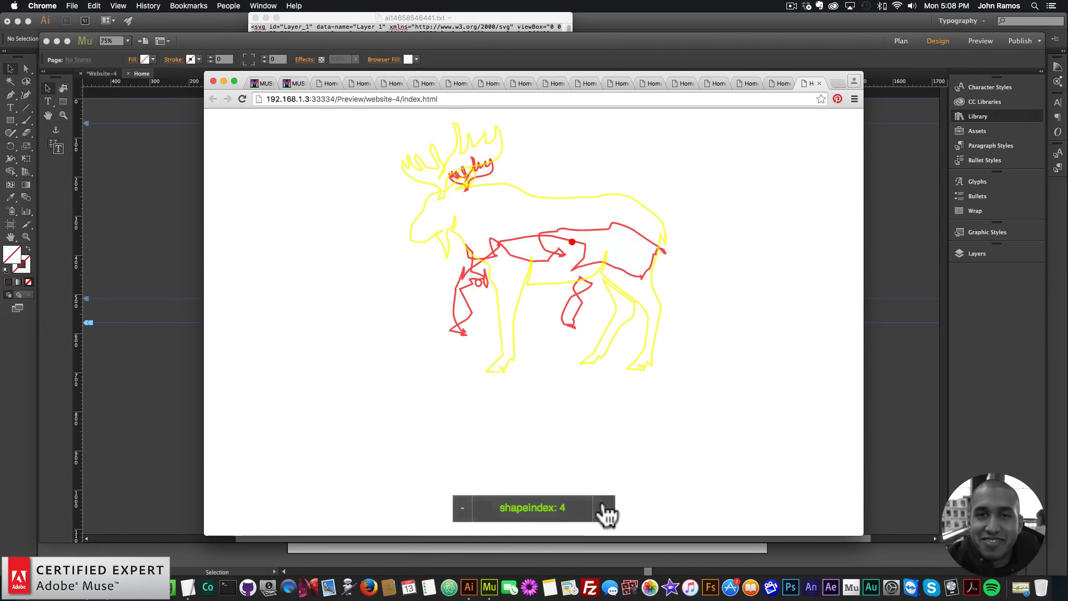
{"action": "left_click", "coordinate": [604, 507]}
{"action": "left_click", "coordinate": [604, 508]}
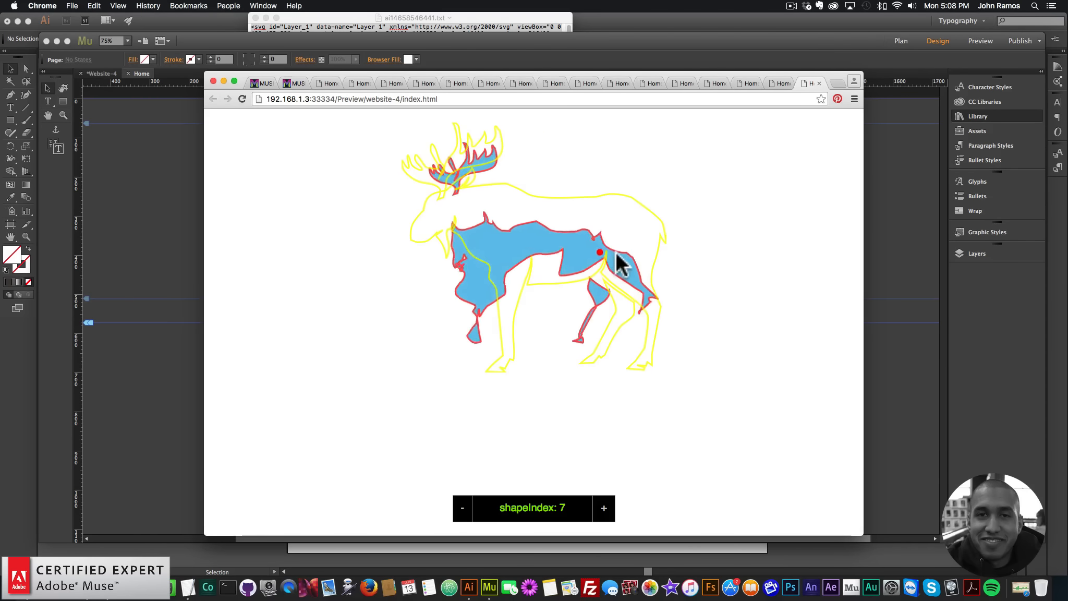
Raise the shape index to 19 and examine the resulting moose morph.
{"action": "left_click", "coordinate": [604, 508]}
{"action": "triple_click", "coordinate": [602, 511]}
{"action": "left_click", "coordinate": [602, 511]}
{"action": "triple_click", "coordinate": [602, 510]}
{"action": "left_click", "coordinate": [602, 510]}
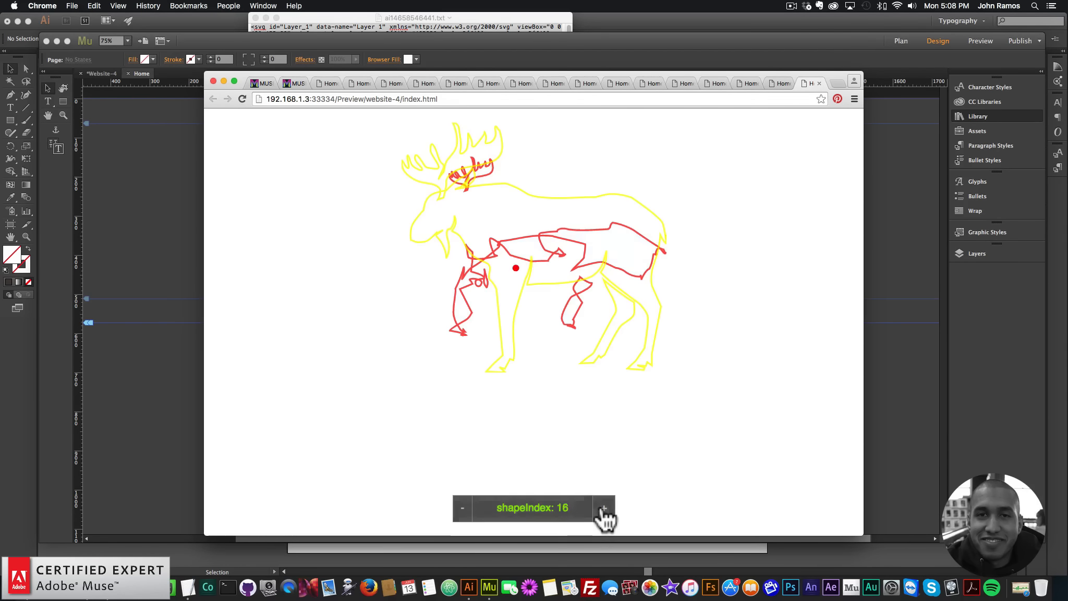
{"action": "triple_click", "coordinate": [602, 511]}
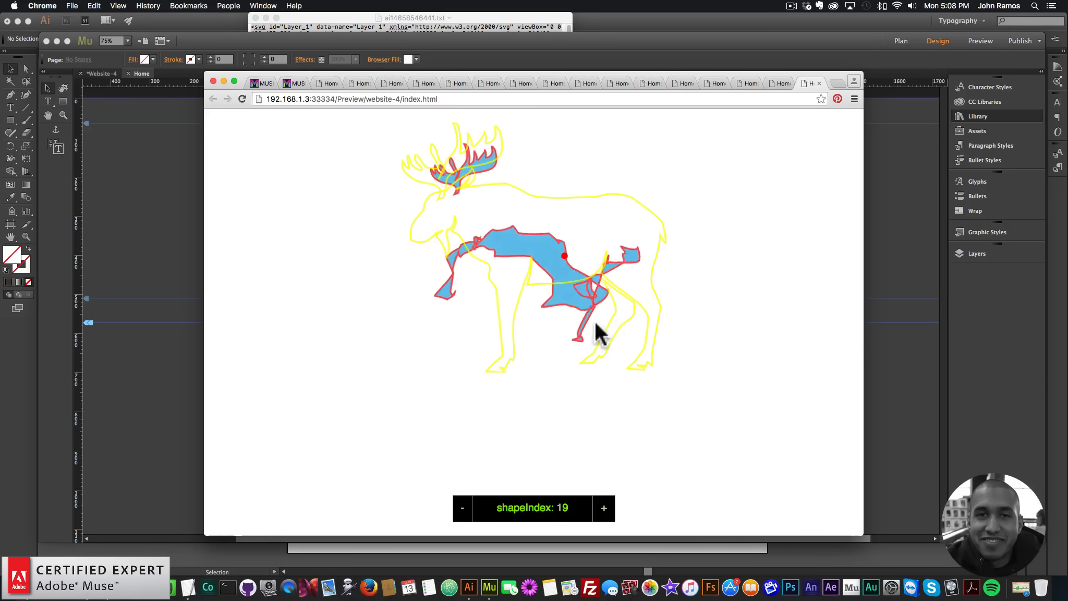
Continue raising the shape index to 39 and examine how the moose outline forms.
{"action": "left_click", "coordinate": [603, 509]}
{"action": "left_click", "coordinate": [604, 509]}
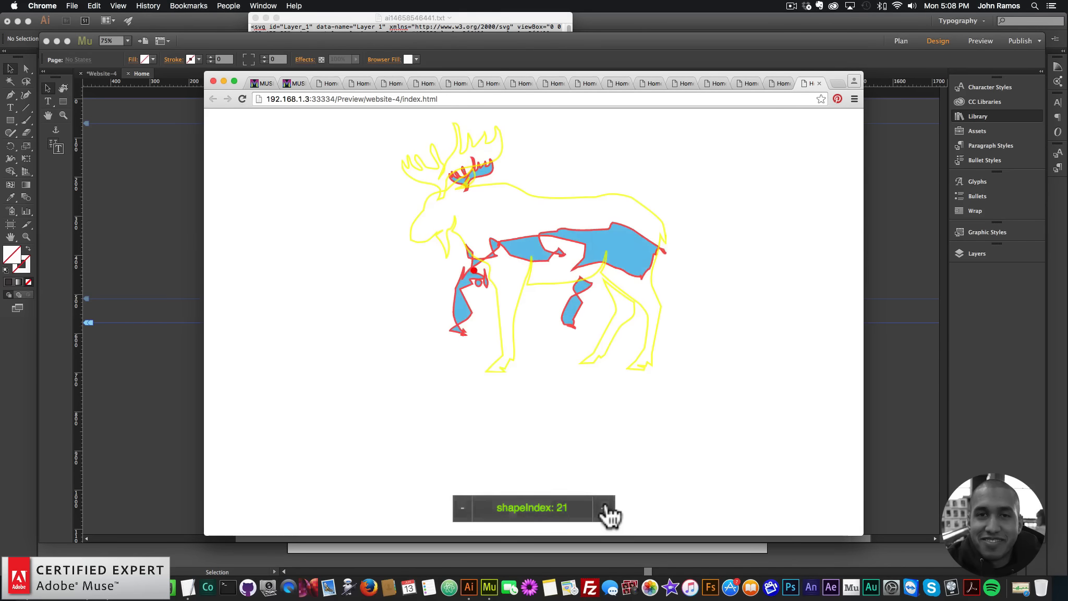
{"action": "triple_click", "coordinate": [604, 510]}
{"action": "left_click", "coordinate": [603, 510]}
{"action": "triple_click", "coordinate": [604, 509]}
{"action": "triple_click", "coordinate": [603, 509]}
{"action": "triple_click", "coordinate": [604, 509]}
{"action": "left_click", "coordinate": [604, 509]}
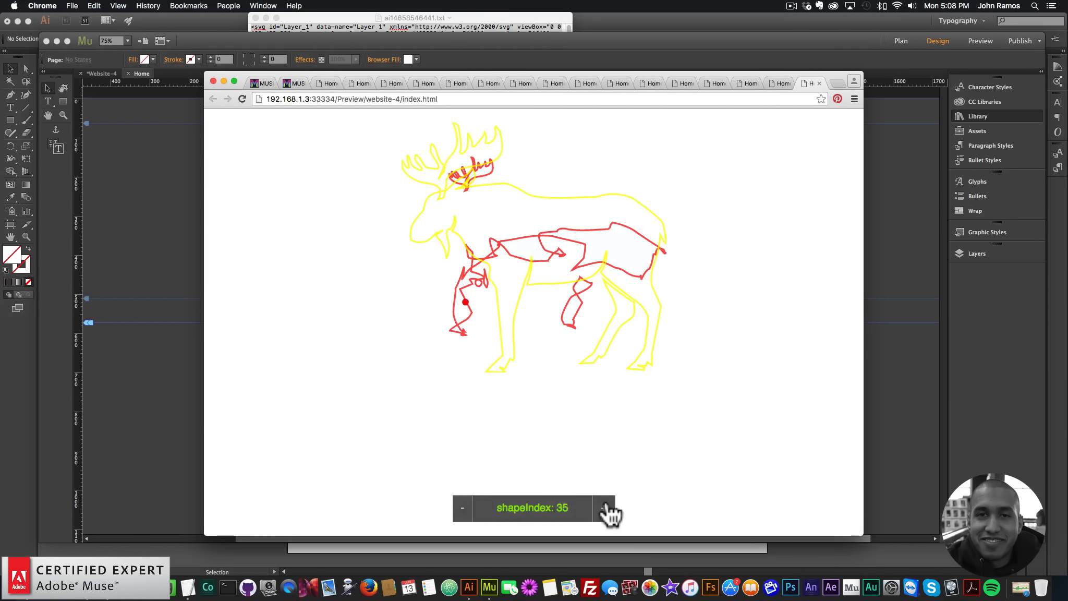
{"action": "triple_click", "coordinate": [603, 509]}
{"action": "left_click", "coordinate": [604, 509]}
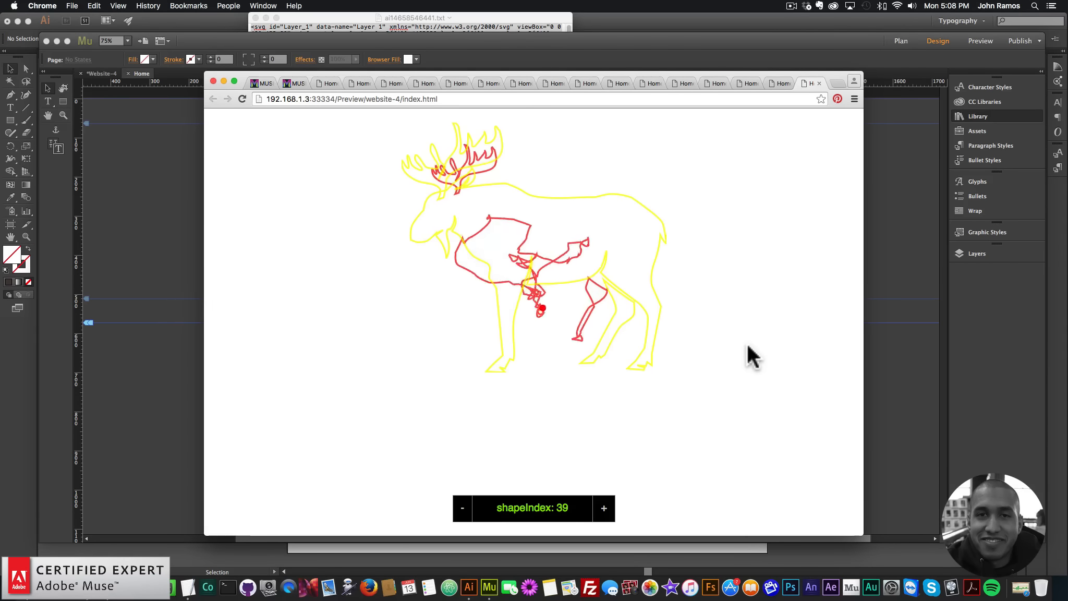
Step the shape index up to 49, checking the morph's transition along the way.
{"action": "left_click", "coordinate": [604, 508]}
{"action": "left_click", "coordinate": [604, 508]}
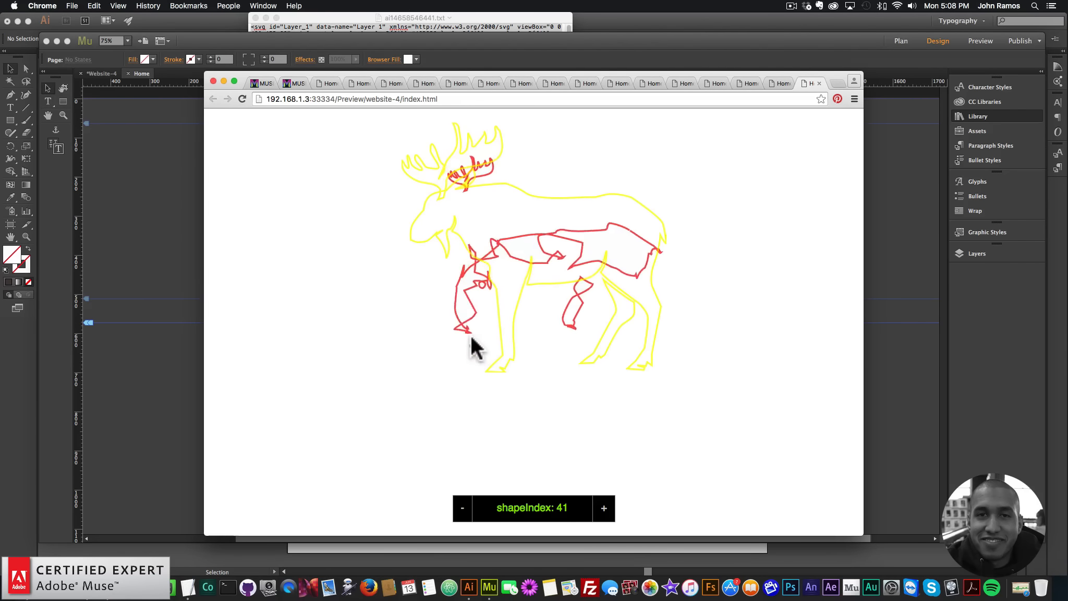
{"action": "left_click", "coordinate": [607, 509]}
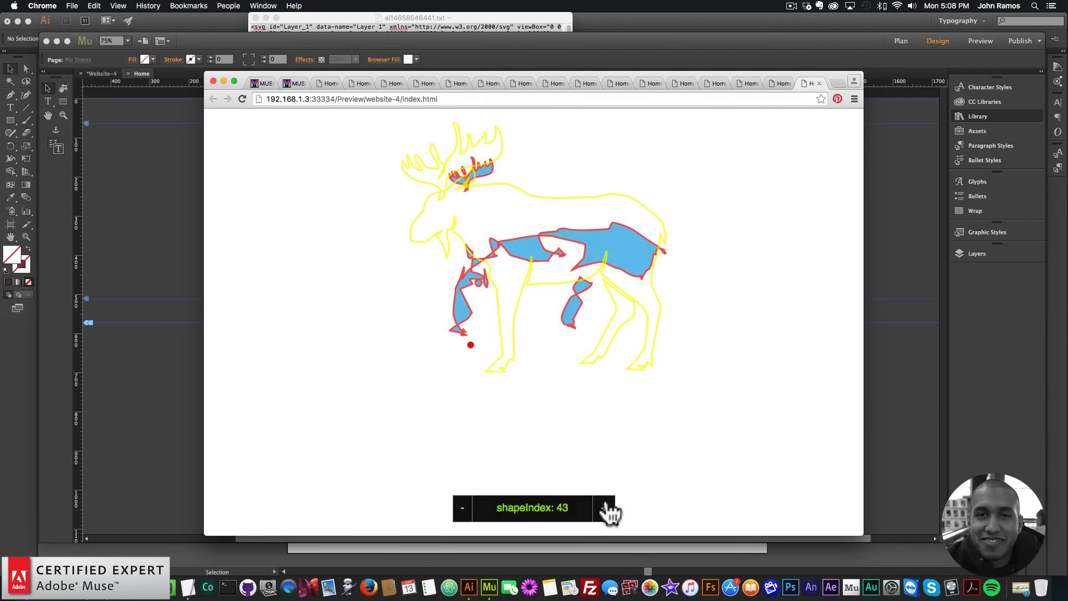
{"action": "left_click", "coordinate": [607, 509]}
{"action": "left_click", "coordinate": [607, 509]}
{"action": "left_click", "coordinate": [607, 508]}
{"action": "left_click", "coordinate": [607, 509]}
{"action": "left_click", "coordinate": [607, 508]}
{"action": "left_click", "coordinate": [606, 509]}
{"action": "left_click", "coordinate": [607, 509]}
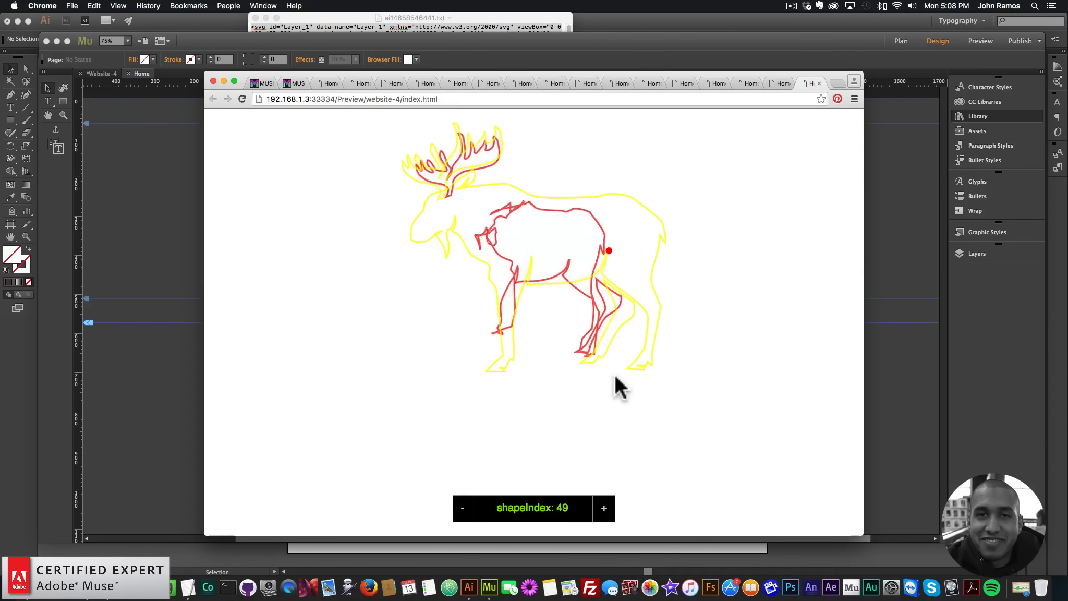
Raise the shape index to 59 and examine the morph into the moose.
{"action": "left_click", "coordinate": [604, 517]}
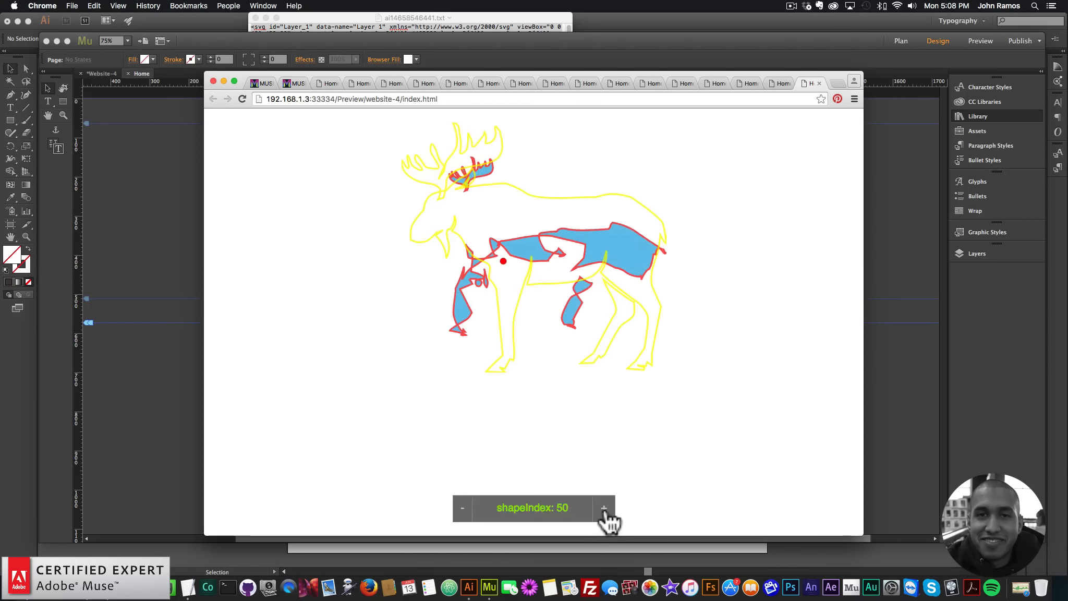
{"action": "left_click", "coordinate": [604, 516]}
{"action": "left_click", "coordinate": [604, 516]}
{"action": "left_click", "coordinate": [604, 516]}
{"action": "left_click", "coordinate": [604, 516]}
{"action": "left_click", "coordinate": [604, 516]}
{"action": "left_click", "coordinate": [604, 516]}
{"action": "left_click", "coordinate": [605, 511]}
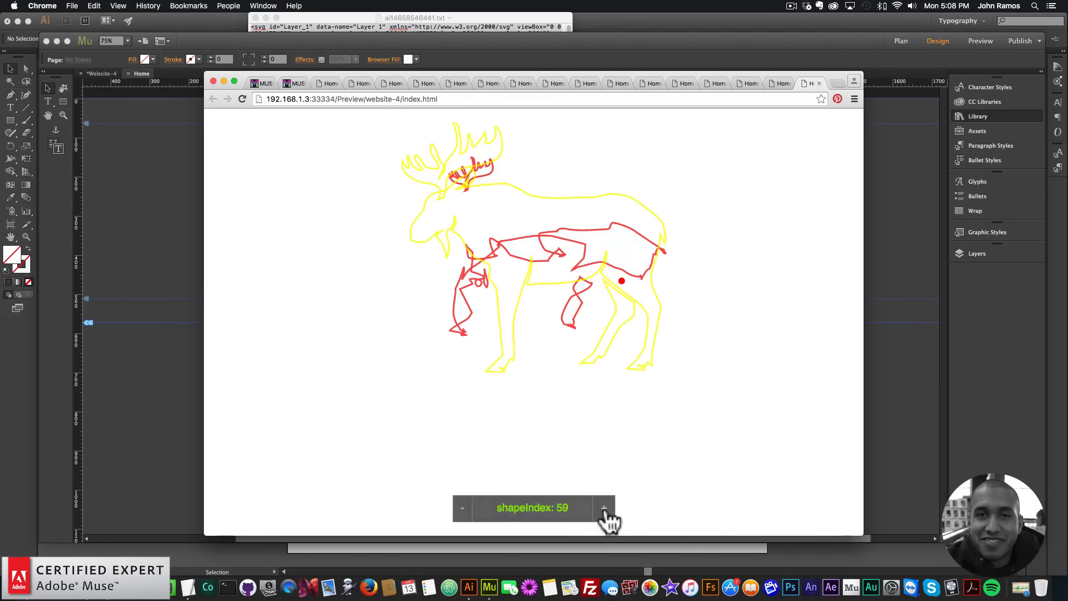
{"action": "left_click", "coordinate": [607, 510]}
{"action": "left_click", "coordinate": [611, 509]}
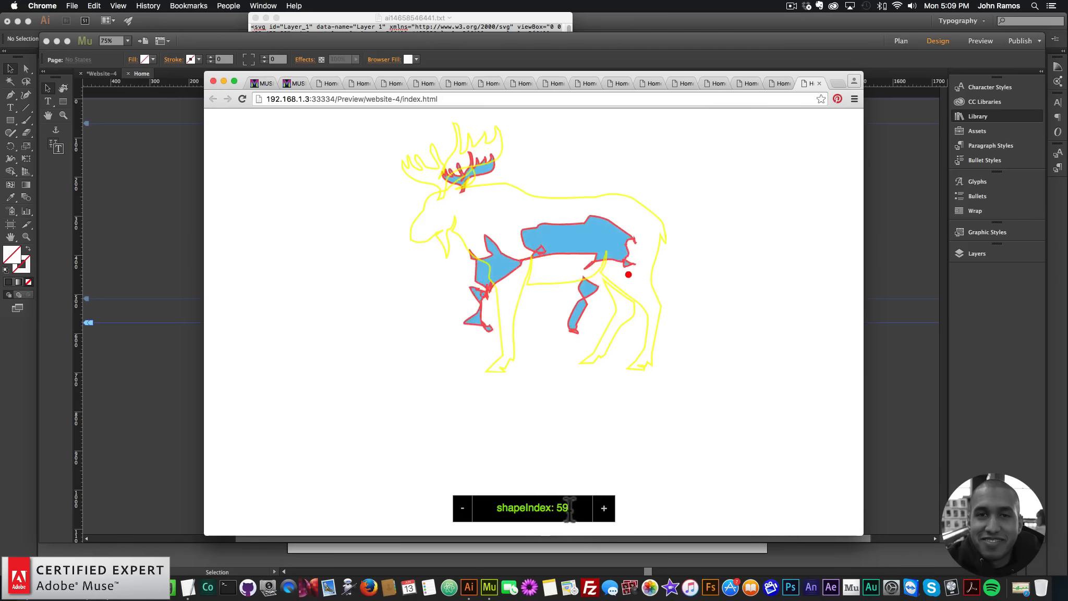
Return to Adobe Muse, set Morph 1's shape index to 59, make it visible, and disable Find Shape Index.
{"action": "left_click", "coordinate": [152, 218]}
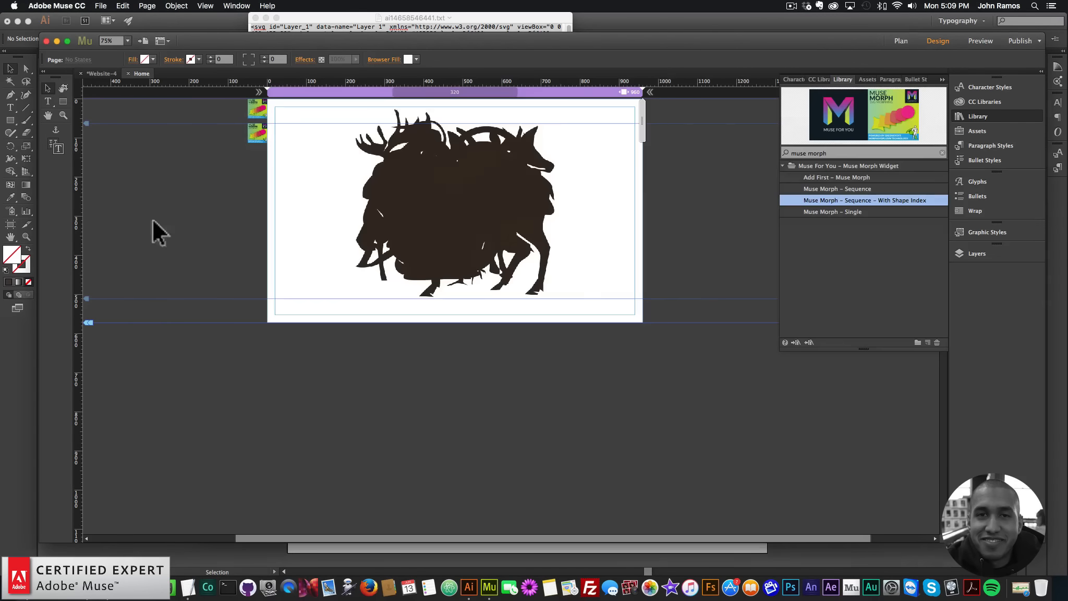
{"action": "left_click", "coordinate": [264, 135]}
{"action": "left_click", "coordinate": [277, 120]}
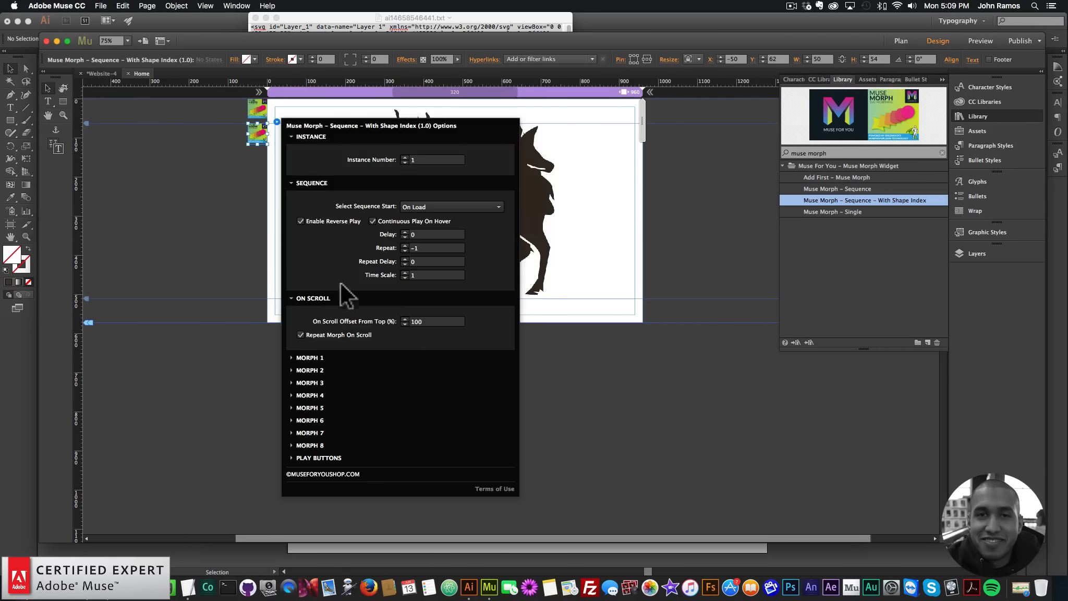
{"action": "left_click", "coordinate": [311, 357]}
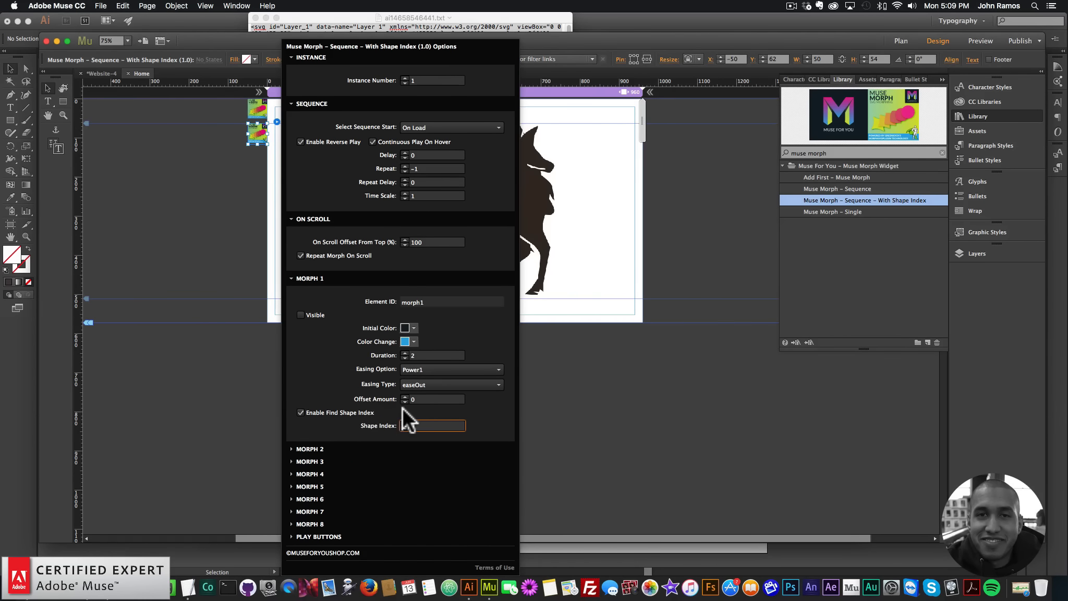
{"action": "type", "text": "5"}
{"action": "key", "text": "BackSpace"}
{"action": "type", "text": "9"}
{"action": "key", "text": "Return"}
{"action": "left_click", "coordinate": [299, 314]}
{"action": "left_click", "coordinate": [230, 202]}
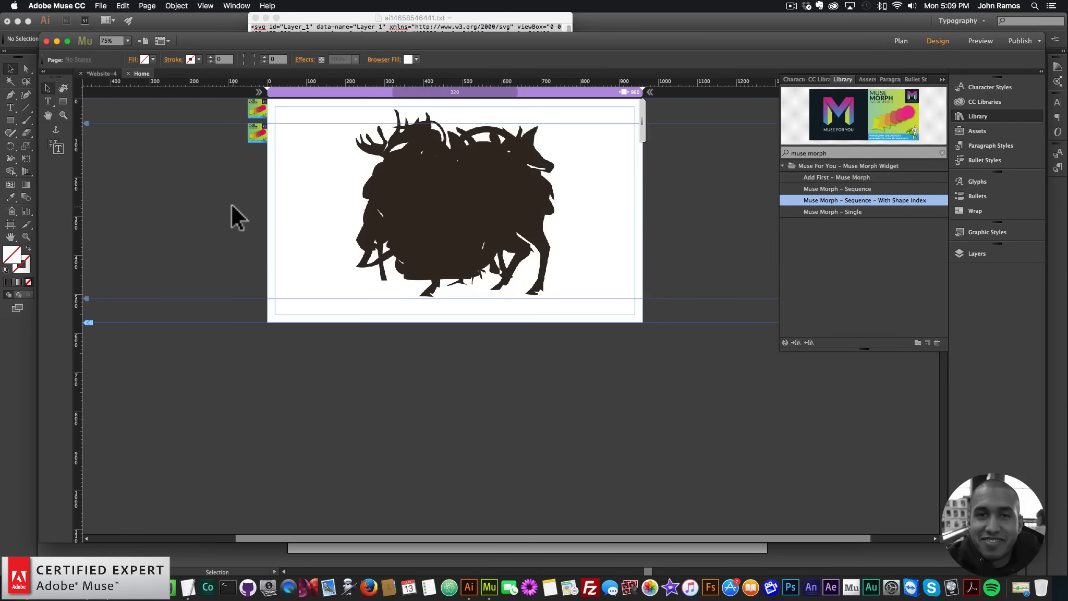
Preview the page in the browser to check the Morph 1 animation, and return to Adobe Muse.
{"action": "left_click", "coordinate": [100, 5]}
{"action": "left_click", "coordinate": [135, 172]}
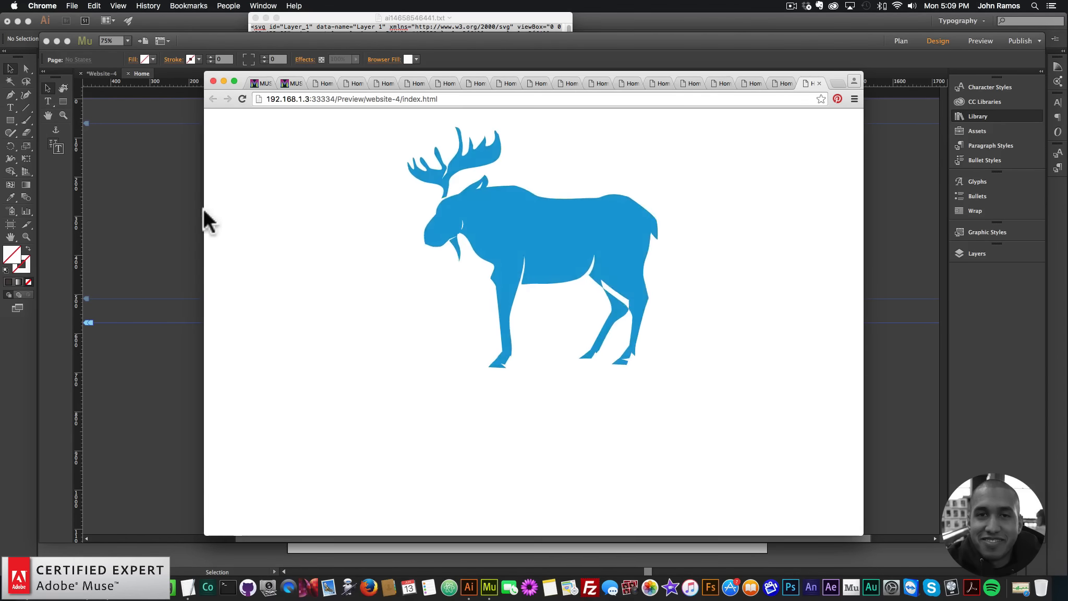
{"action": "left_click", "coordinate": [186, 196]}
Set Morph 1's duration to 5 and re-enable Find Shape Index in the shape index widget.
{"action": "left_click", "coordinate": [261, 130]}
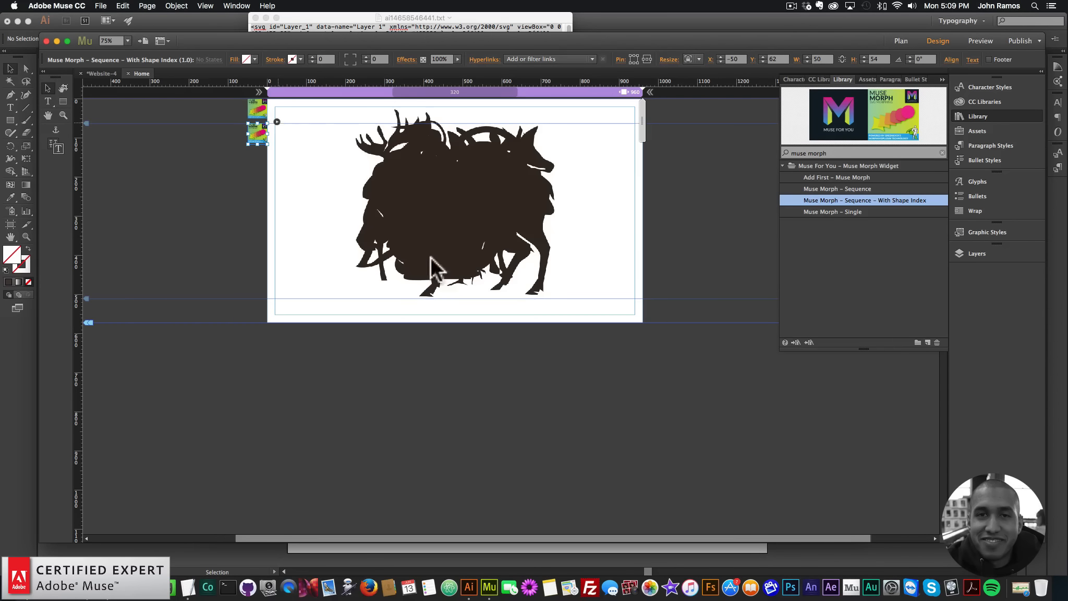
{"action": "left_click", "coordinate": [324, 358]}
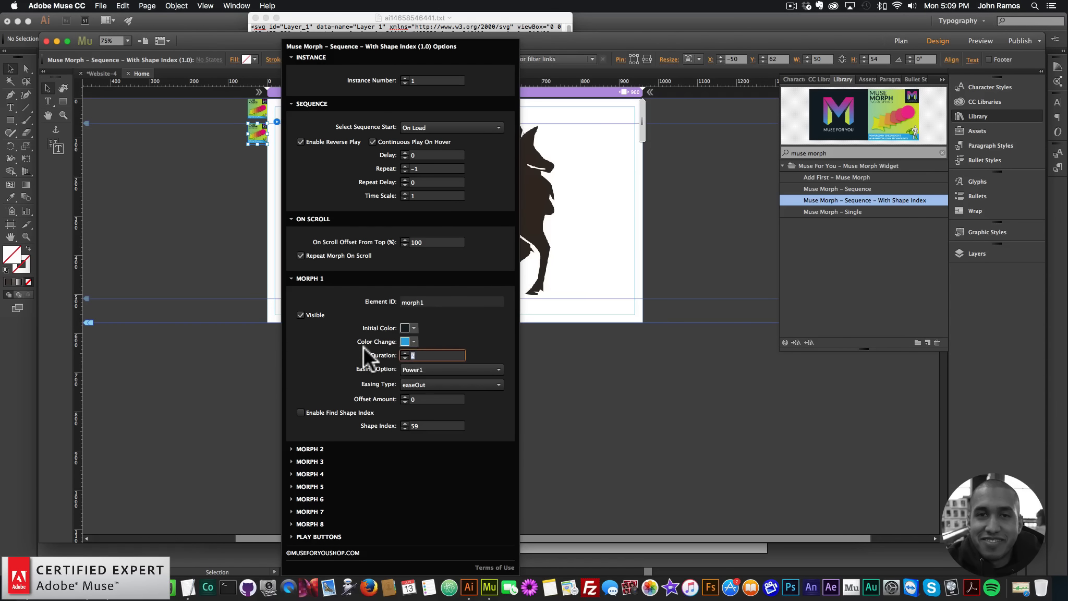
{"action": "type", "text": "5"}
{"action": "key", "text": "Return"}
Preview the page and step the shape index up to 13, back to 11, and up again to compare the slower morphs.
{"action": "left_click", "coordinate": [101, 6]}
{"action": "left_click", "coordinate": [149, 171]}
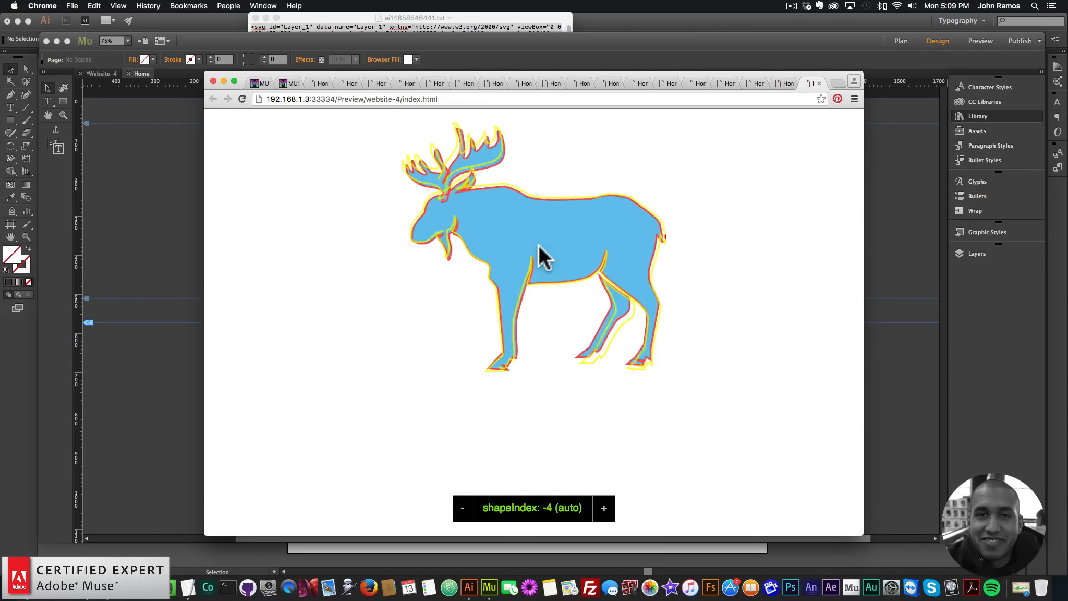
{"action": "left_click", "coordinate": [604, 508]}
{"action": "left_click", "coordinate": [604, 509]}
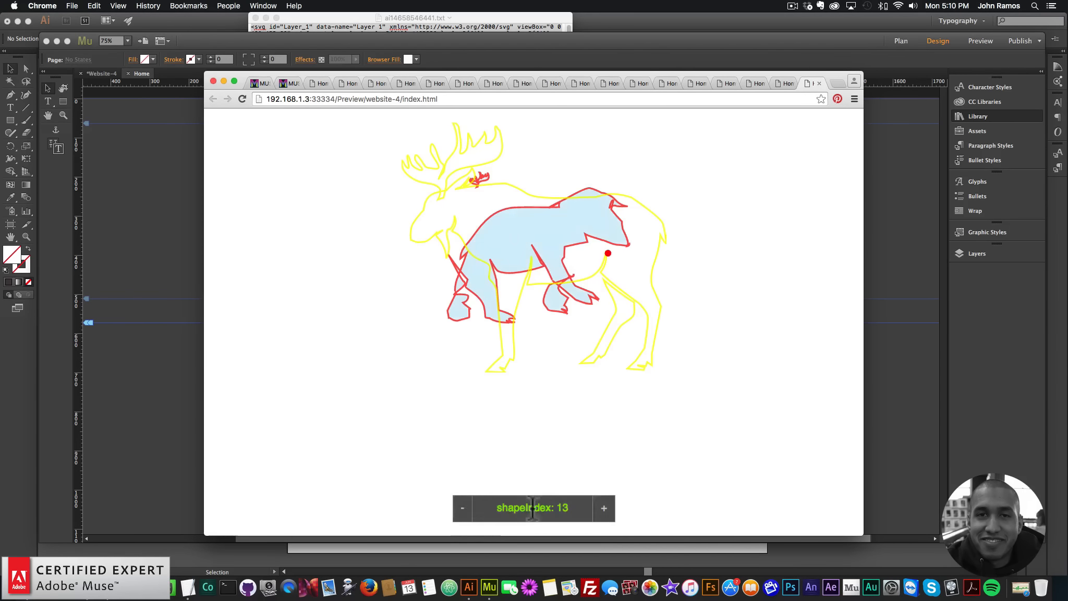
{"action": "left_click", "coordinate": [462, 509]}
{"action": "left_click", "coordinate": [462, 509]}
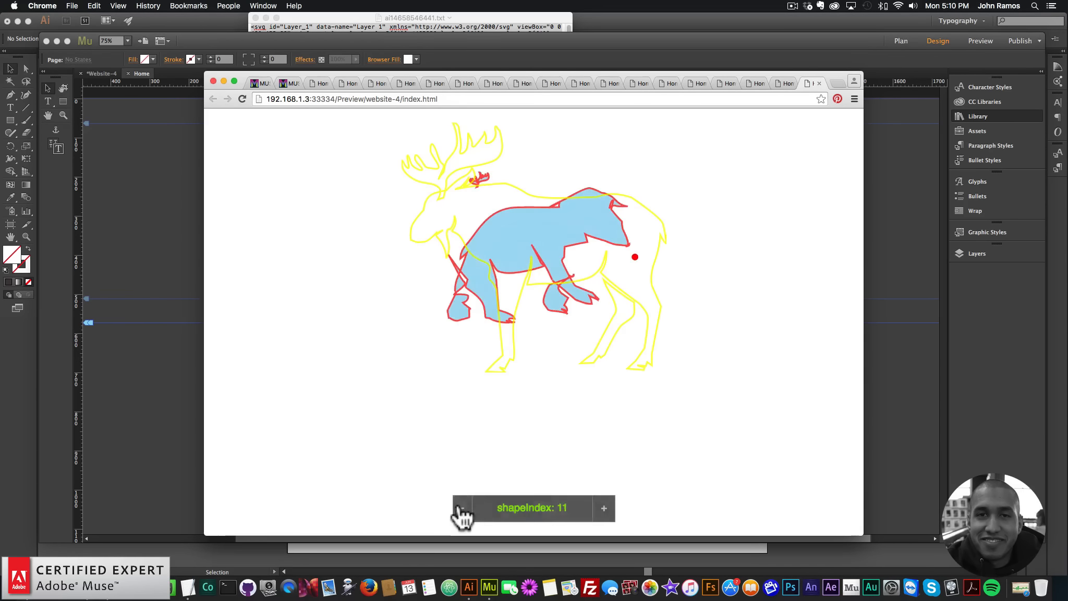
{"action": "left_click", "coordinate": [605, 516]}
{"action": "left_click", "coordinate": [605, 517]}
{"action": "left_click", "coordinate": [605, 516]}
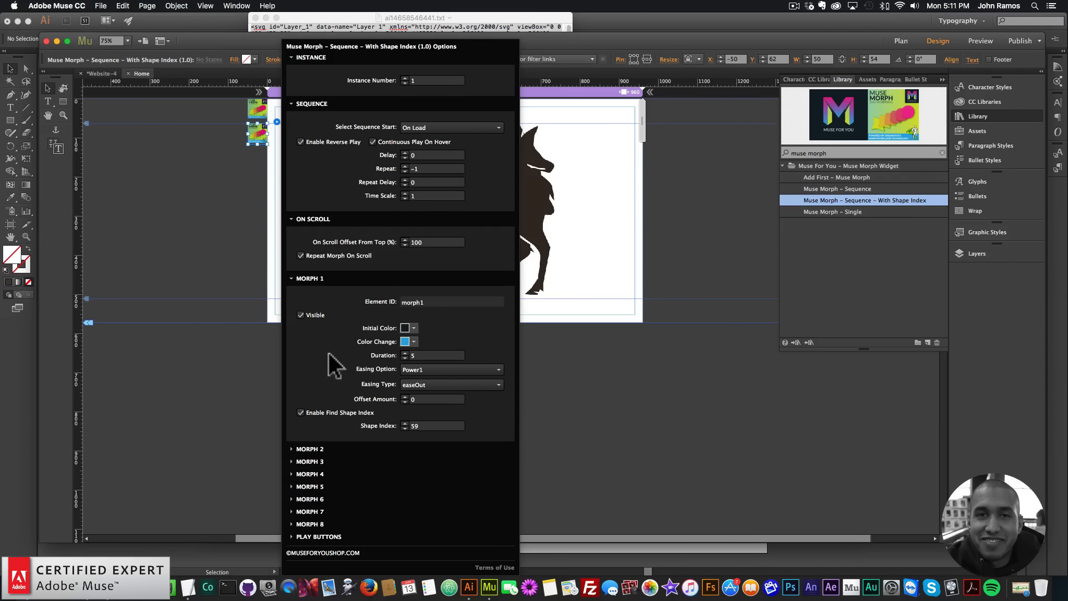
Hide Morph 1 and disable its Find Shape Index, and enable Morph 2 with Find Shape Index.
{"action": "left_click", "coordinate": [320, 450]}
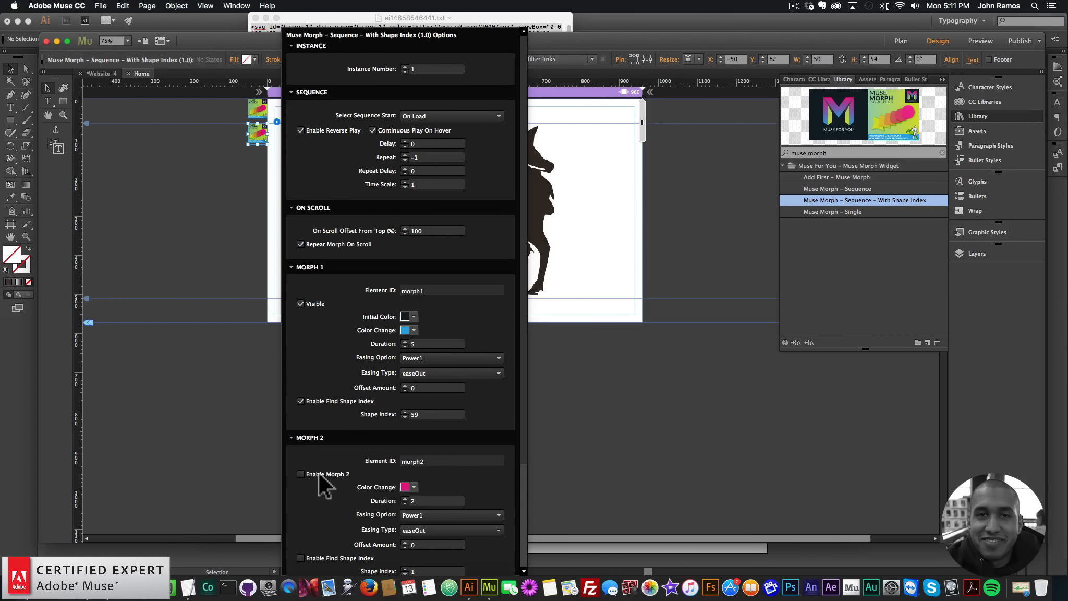
{"action": "scroll", "coordinate": [319, 471], "scroll_direction": "down", "scroll_amount": 1}
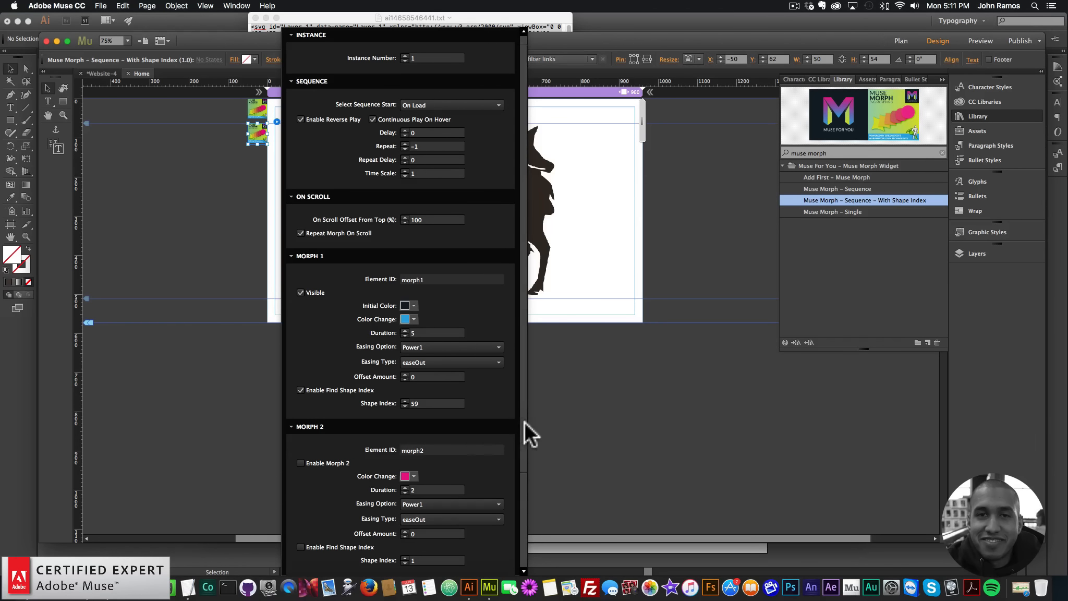
{"action": "left_click_drag", "start_coordinate": [524, 421], "coordinate": [522, 482]}
{"action": "left_click", "coordinate": [301, 216]}
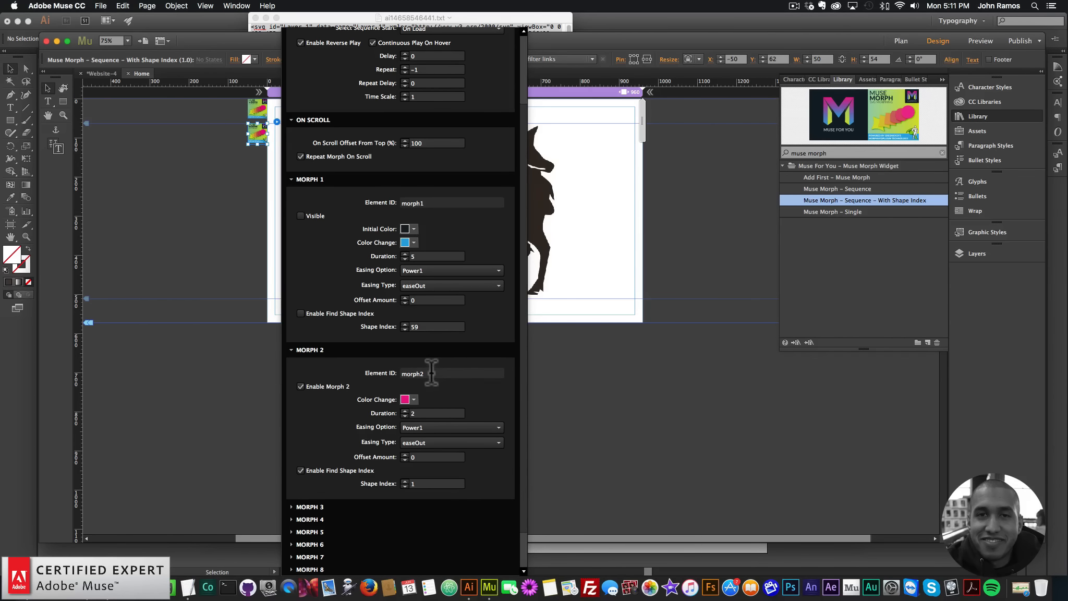
Expand the Morph 3 settings and set Morph 2's duration to 5.
{"action": "left_click", "coordinate": [307, 507]}
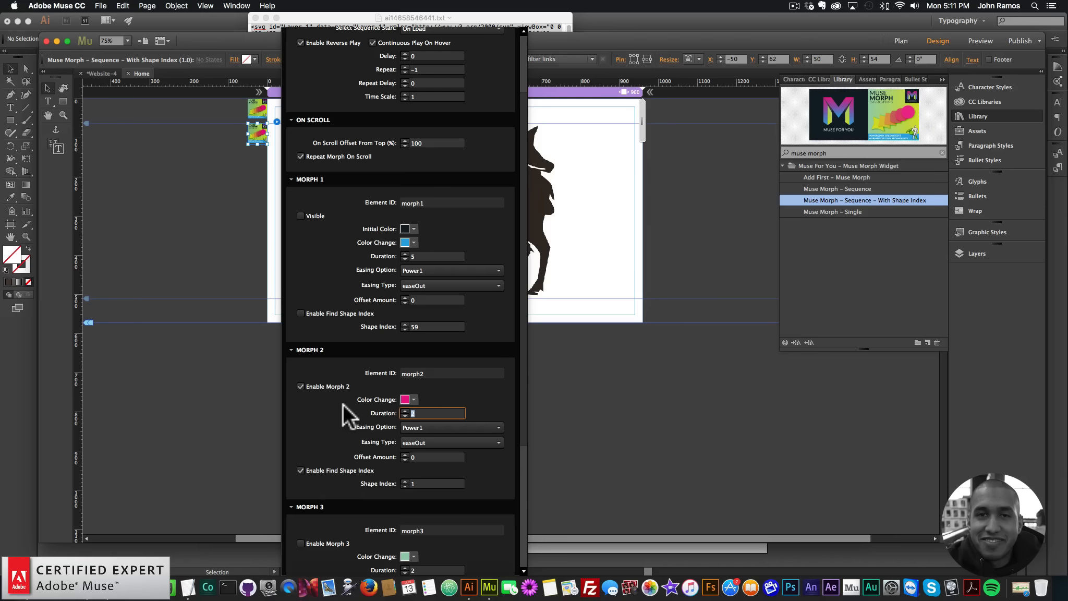
{"action": "type", "text": "5"}
{"action": "key", "text": "Return"}
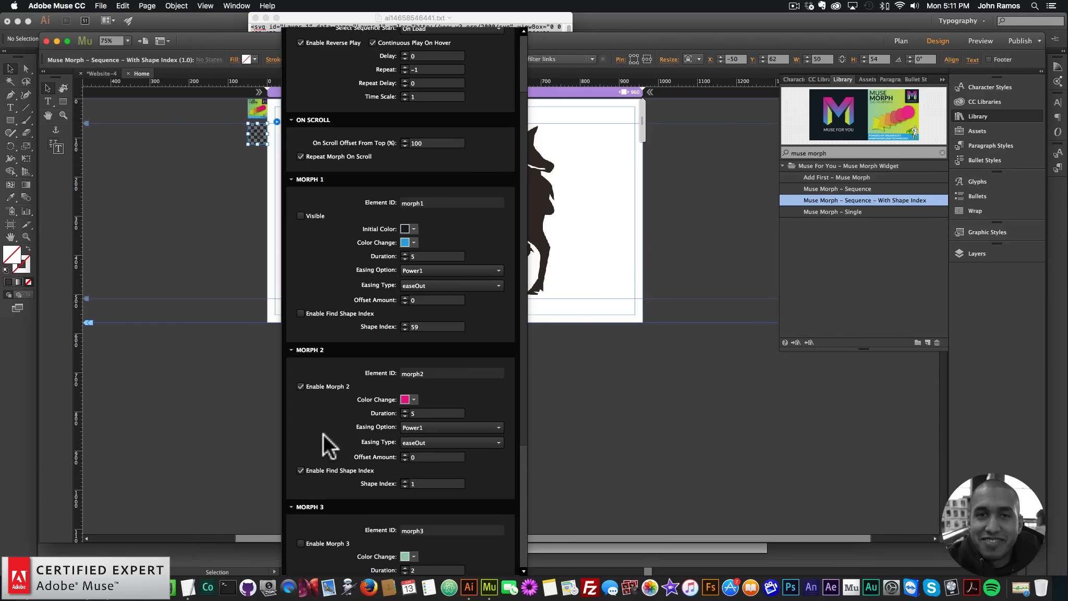
Preview the page in the browser and step the shape index to 7 to compare the moose-to-swan morphs.
{"action": "left_click", "coordinate": [99, 6]}
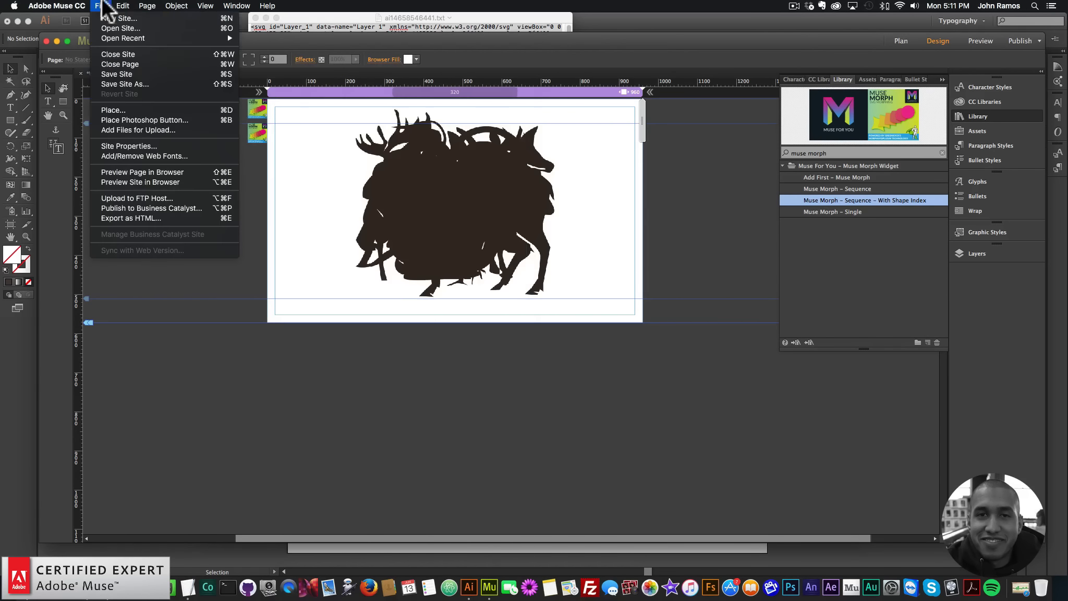
{"action": "left_click", "coordinate": [134, 172]}
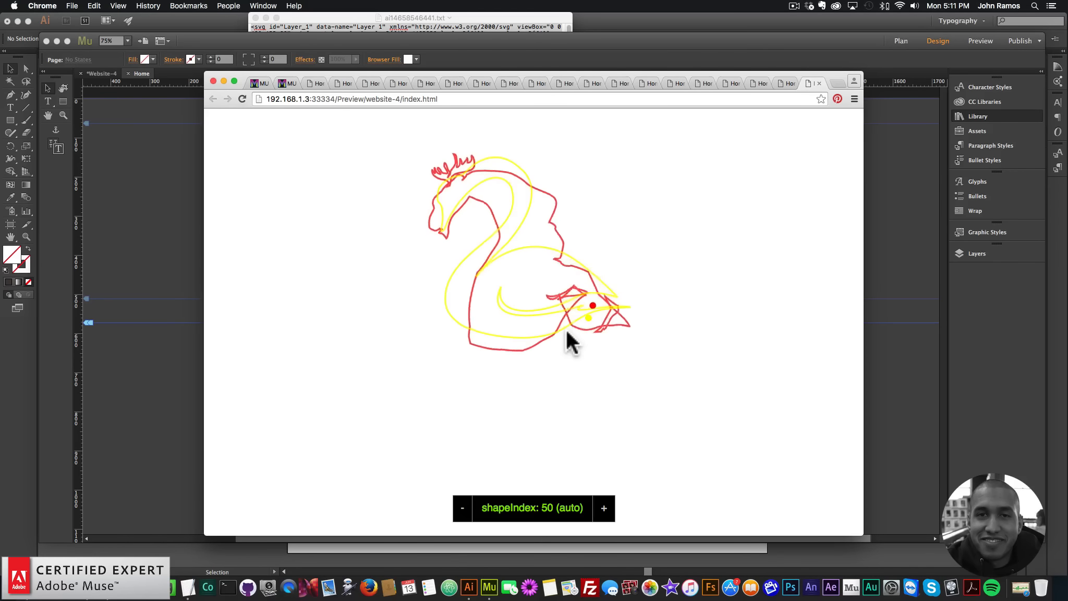
{"action": "left_click", "coordinate": [604, 508]}
{"action": "left_click", "coordinate": [604, 508]}
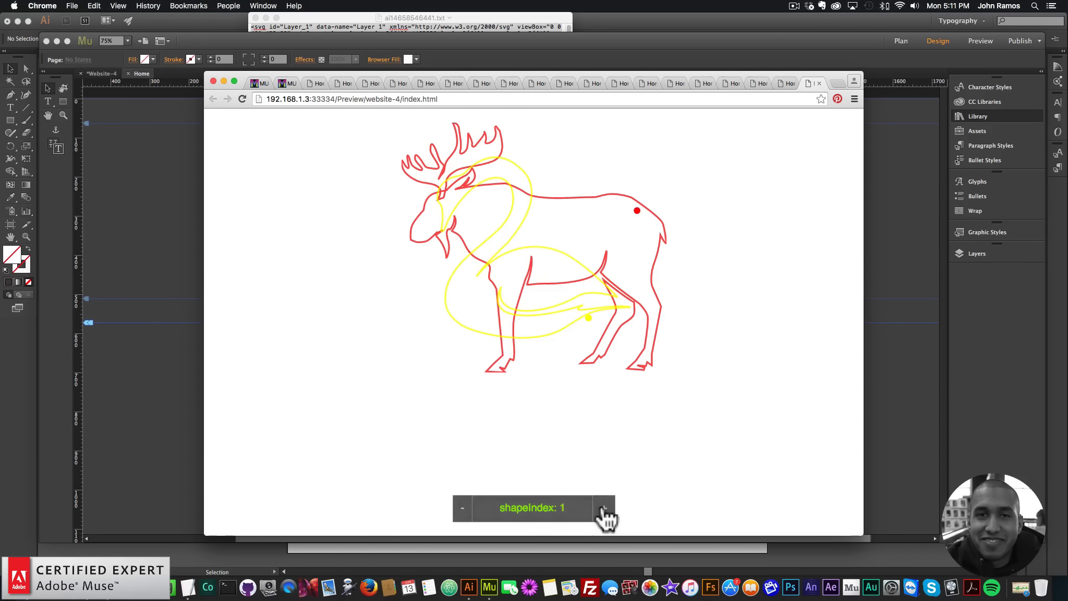
{"action": "left_click", "coordinate": [604, 509]}
{"action": "left_click", "coordinate": [604, 508]}
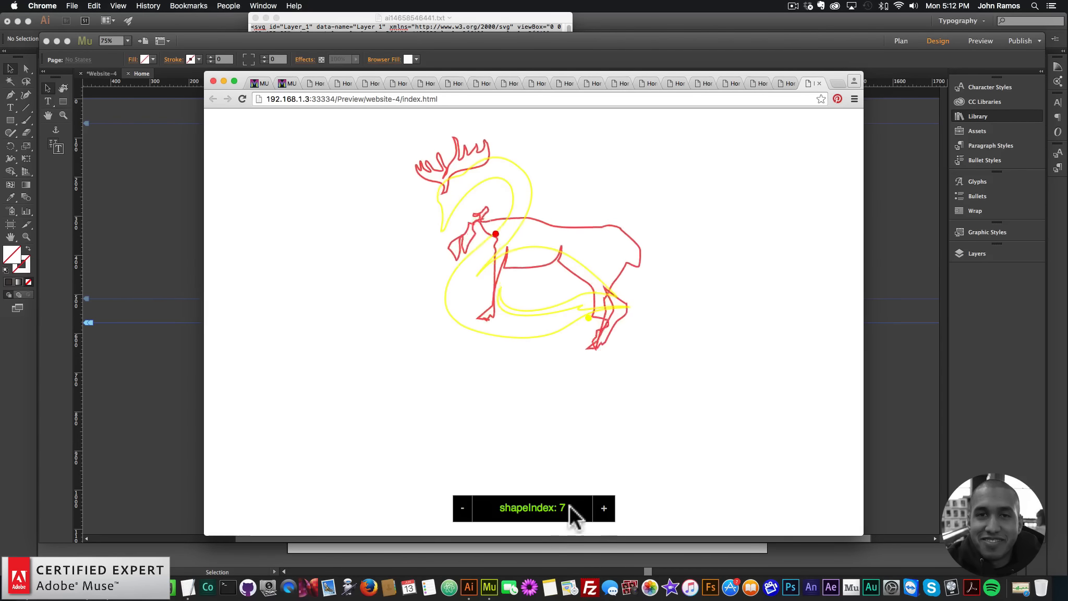
Return to Muse and set Morph 2's shape index to 7 in the sequence widget's options.
{"action": "left_click", "coordinate": [178, 197]}
{"action": "left_click", "coordinate": [260, 131]}
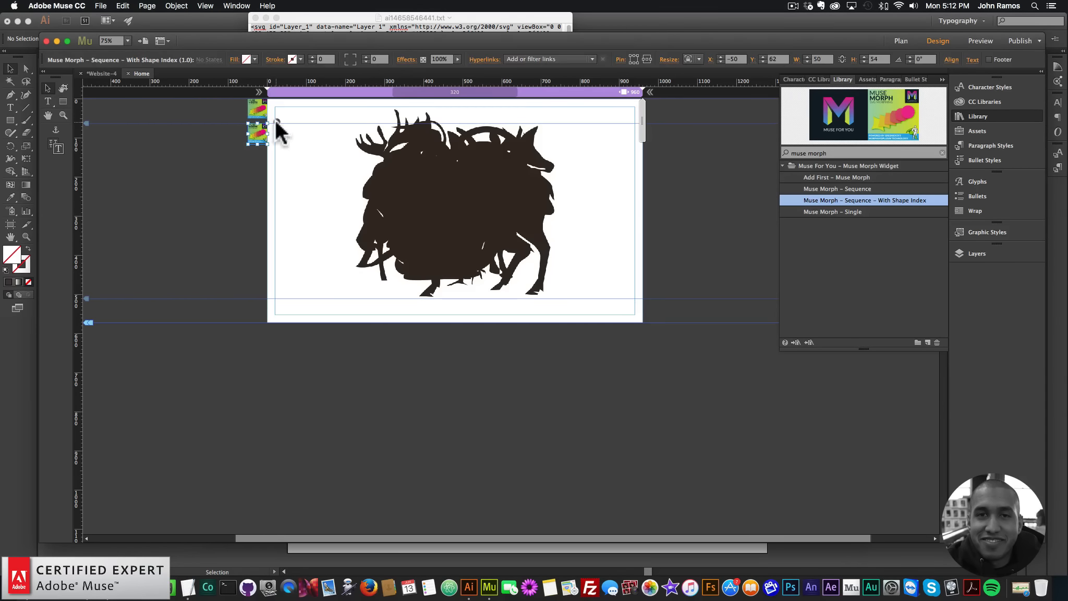
{"action": "left_click", "coordinate": [314, 370]}
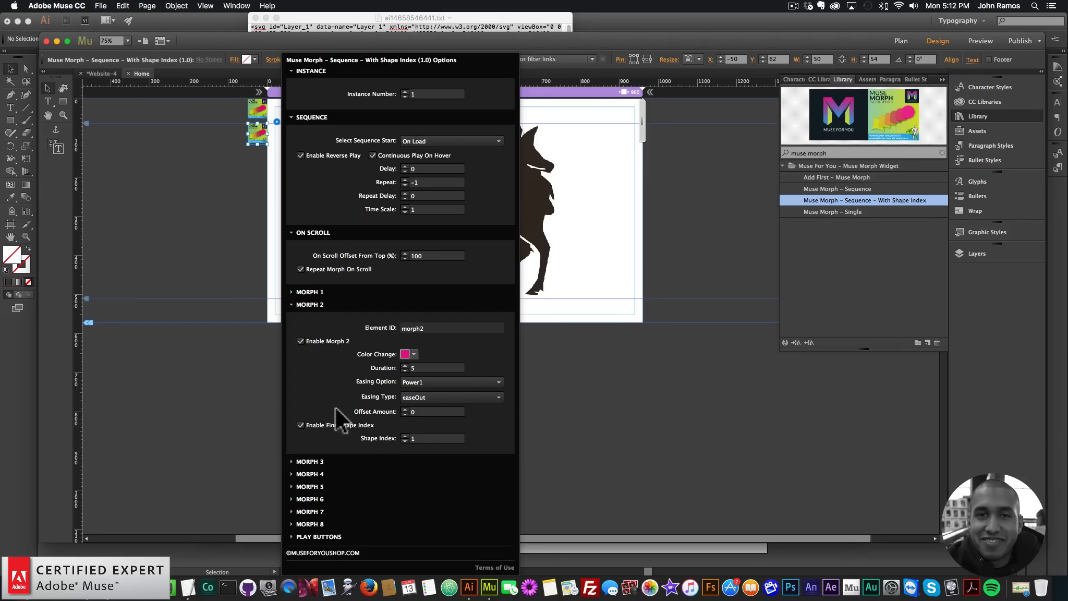
{"action": "left_click", "coordinate": [424, 438]}
{"action": "type", "text": "7"}
{"action": "key", "text": "Return"}
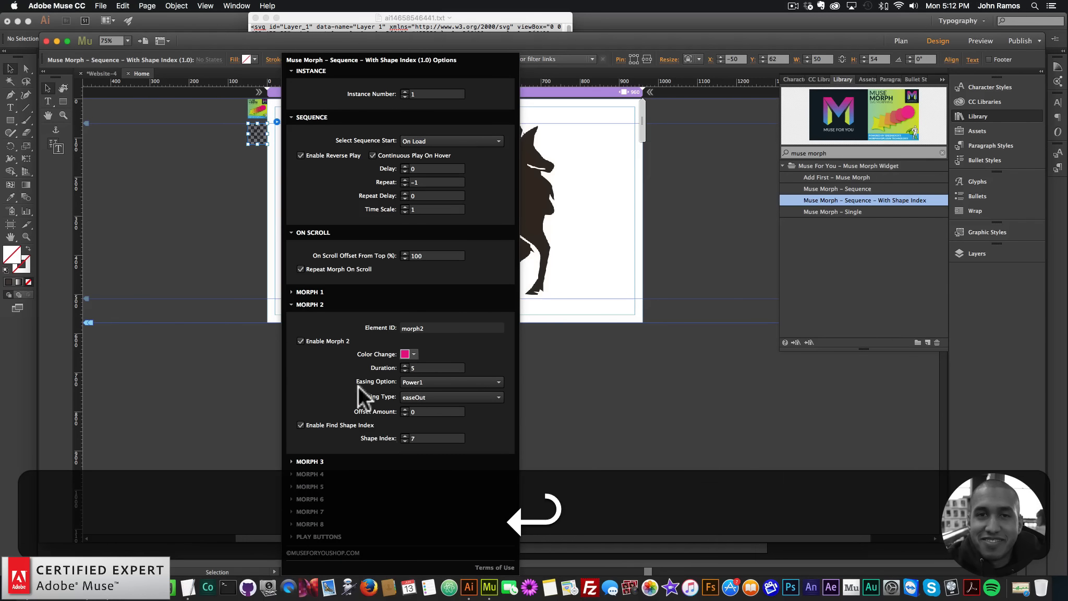
Make Morph 1 visible again, disable Morph 2's Find Shape Index, and preview the page in the browser.
{"action": "left_click", "coordinate": [313, 292]}
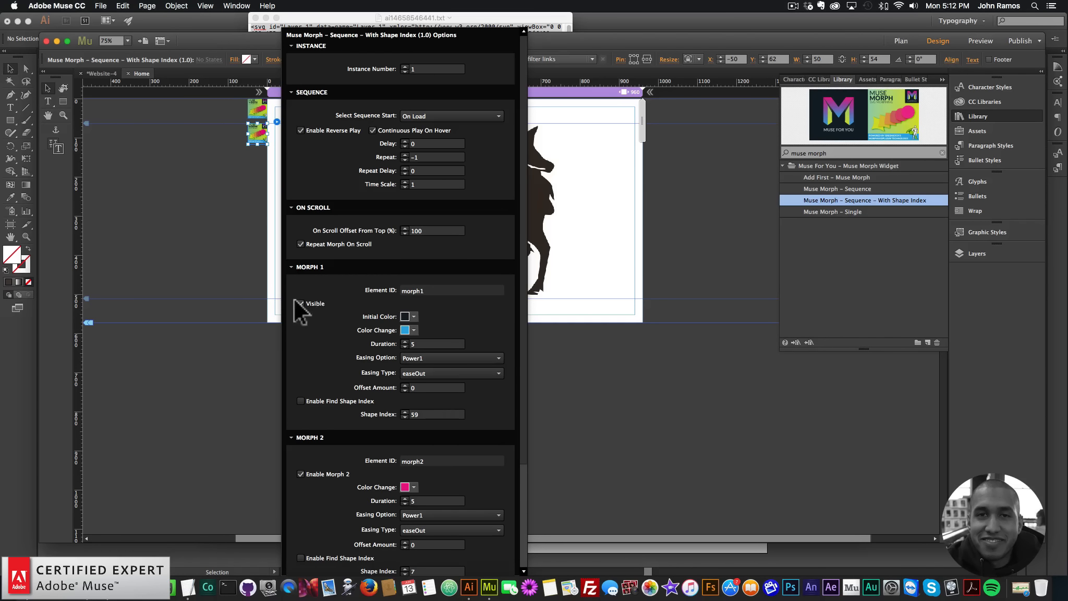
{"action": "left_click", "coordinate": [101, 6]}
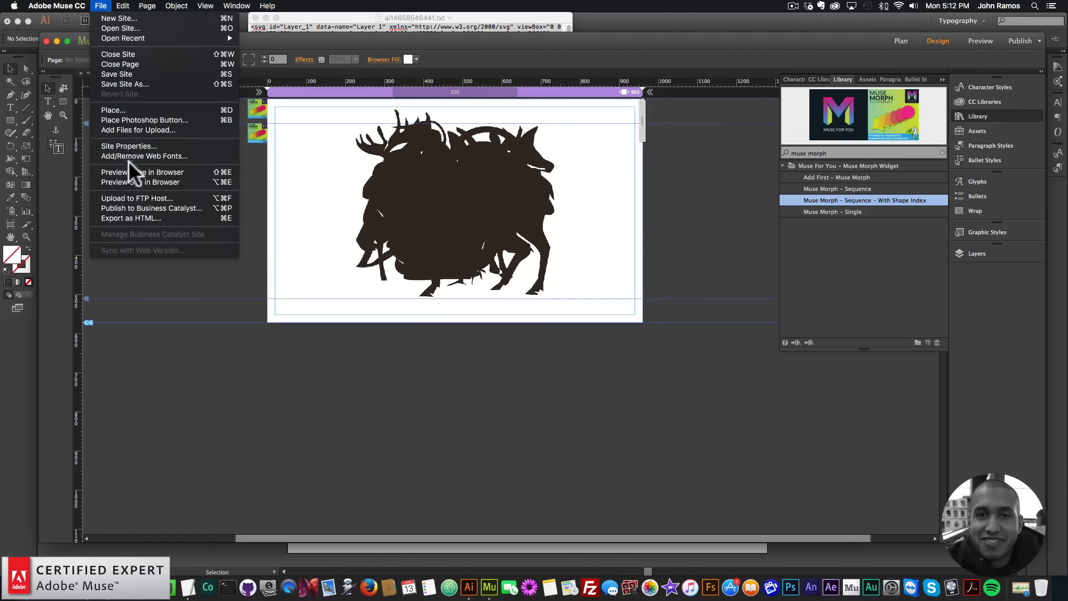
{"action": "left_click", "coordinate": [136, 172]}
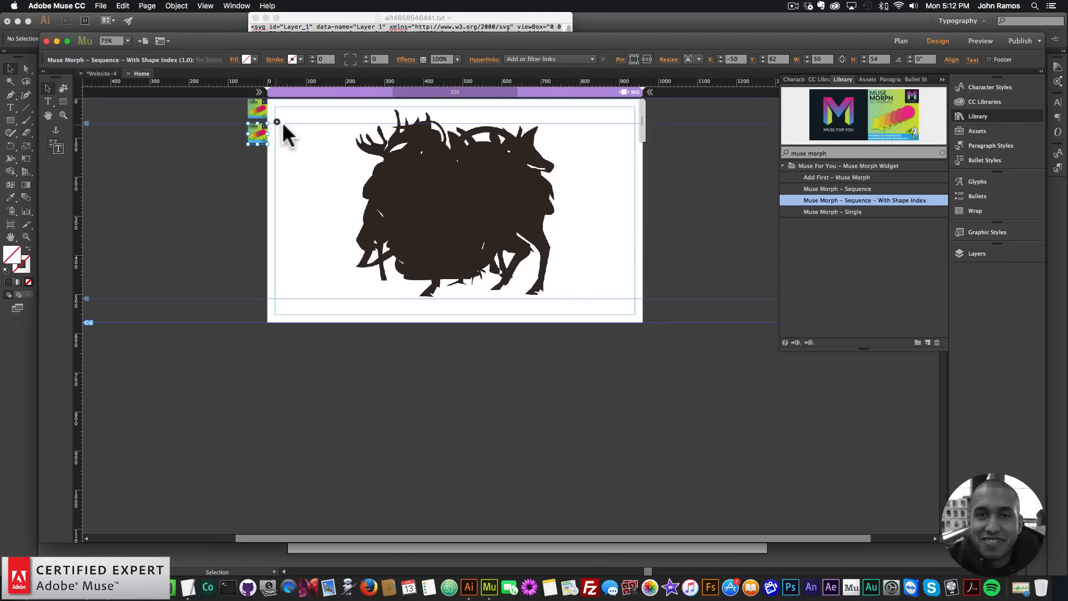
Delete the sequence widget with shape index and place a Muse Morph - Single widget just outside the page in its spot.
{"action": "left_click", "coordinate": [276, 122]}
{"action": "left_click", "coordinate": [261, 141]}
{"action": "key", "text": "BackSpace"}
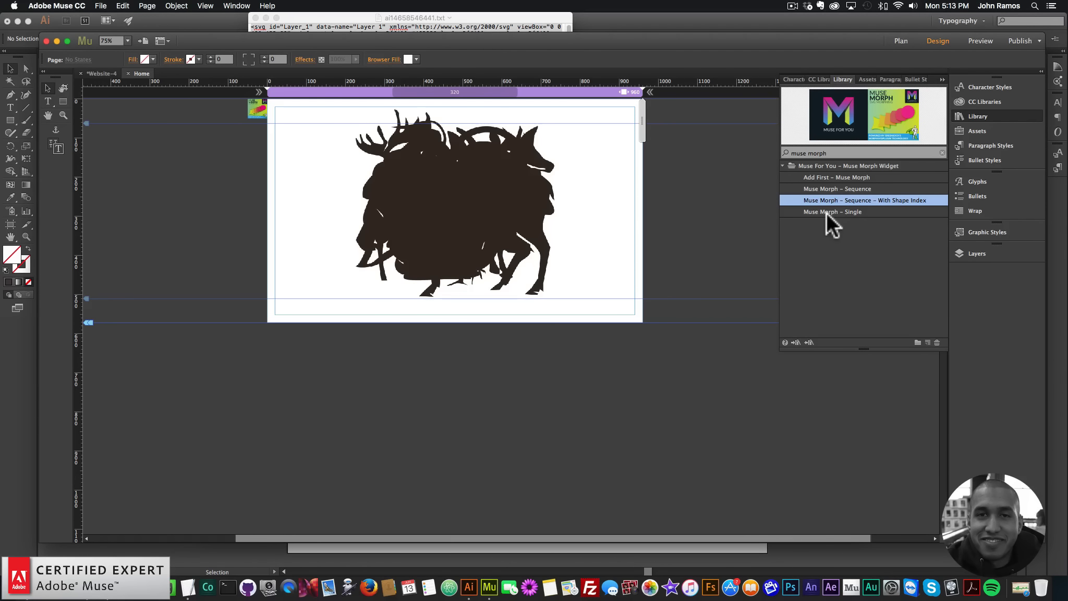
{"action": "left_click_drag", "start_coordinate": [826, 211], "coordinate": [249, 135]}
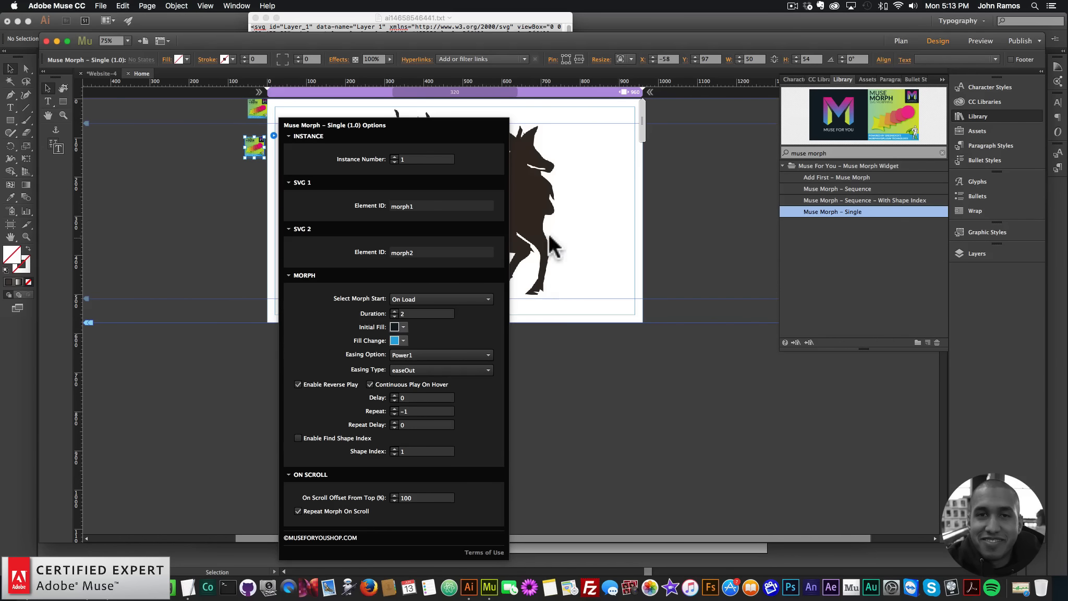
Examine the embedded SVG's HTML code for its morph path IDs and close it without changes.
{"action": "left_click", "coordinate": [543, 201]}
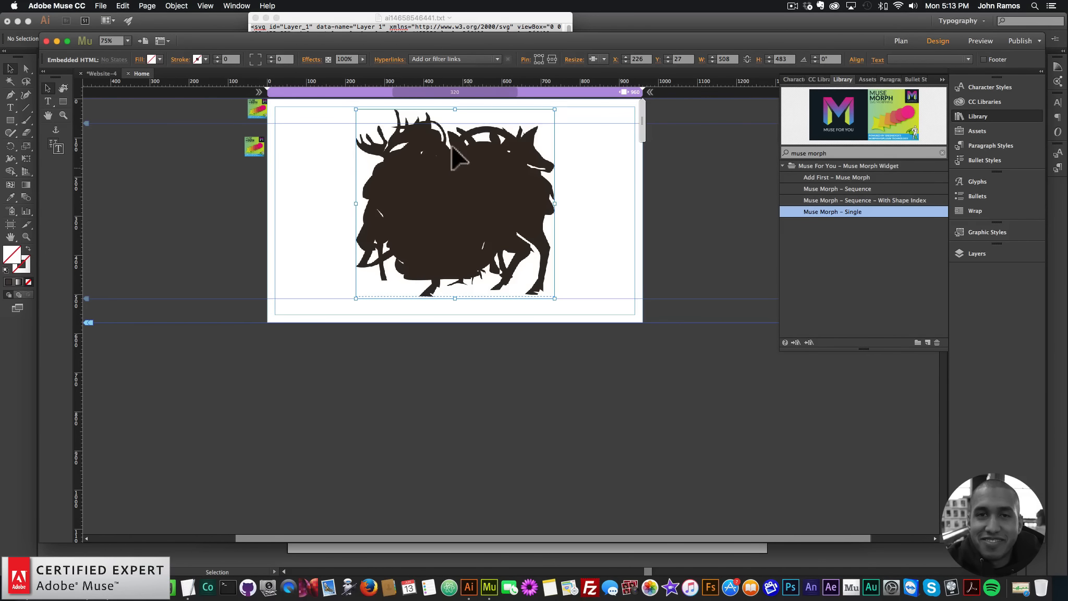
{"action": "right_click", "coordinate": [453, 180]}
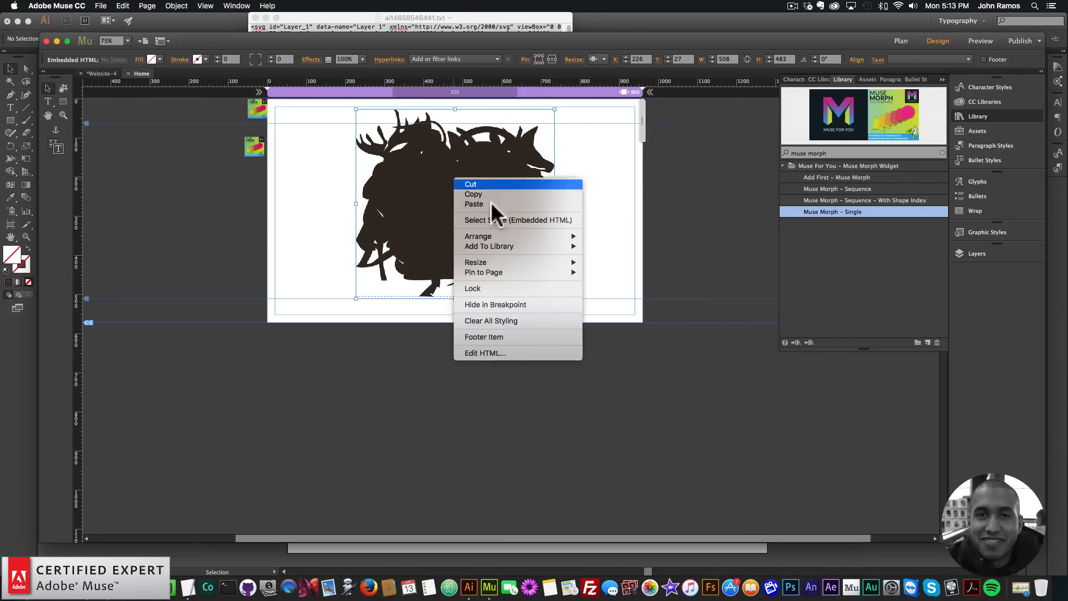
{"action": "left_click", "coordinate": [480, 351]}
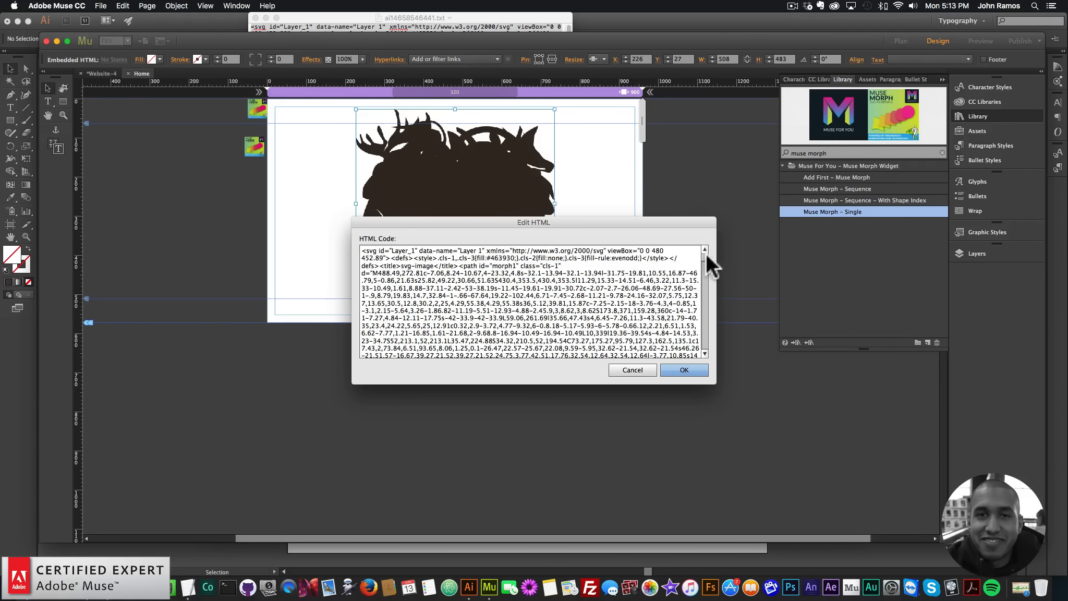
{"action": "scroll", "coordinate": [705, 257], "scroll_direction": "down", "scroll_amount": 10}
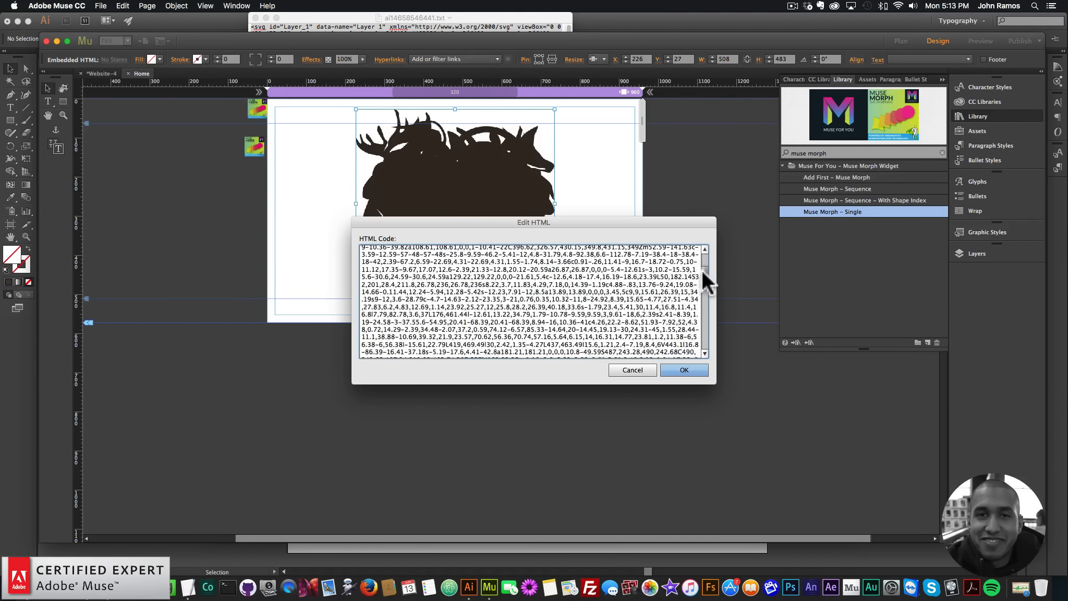
{"action": "scroll", "coordinate": [702, 271], "scroll_direction": "down", "scroll_amount": 10}
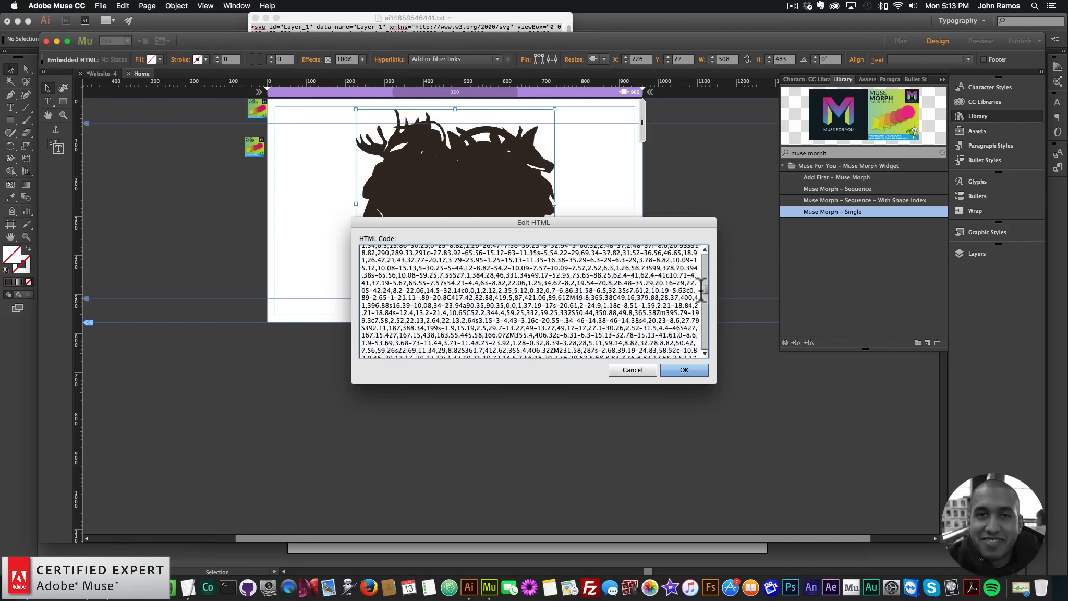
{"action": "scroll", "coordinate": [701, 290], "scroll_direction": "down", "scroll_amount": 10}
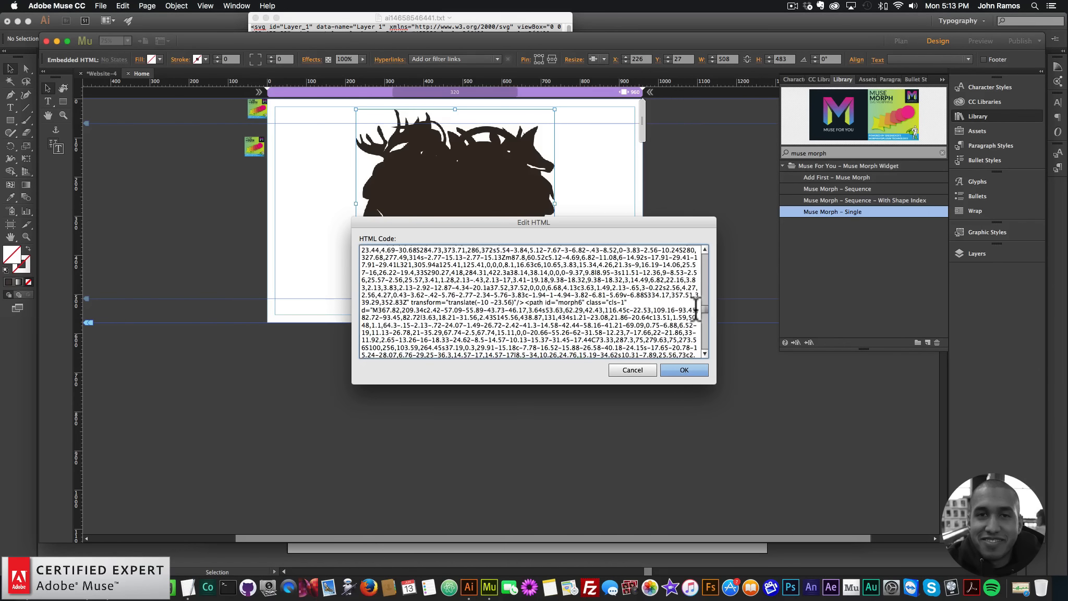
{"action": "left_click_drag", "start_coordinate": [696, 309], "coordinate": [689, 307]}
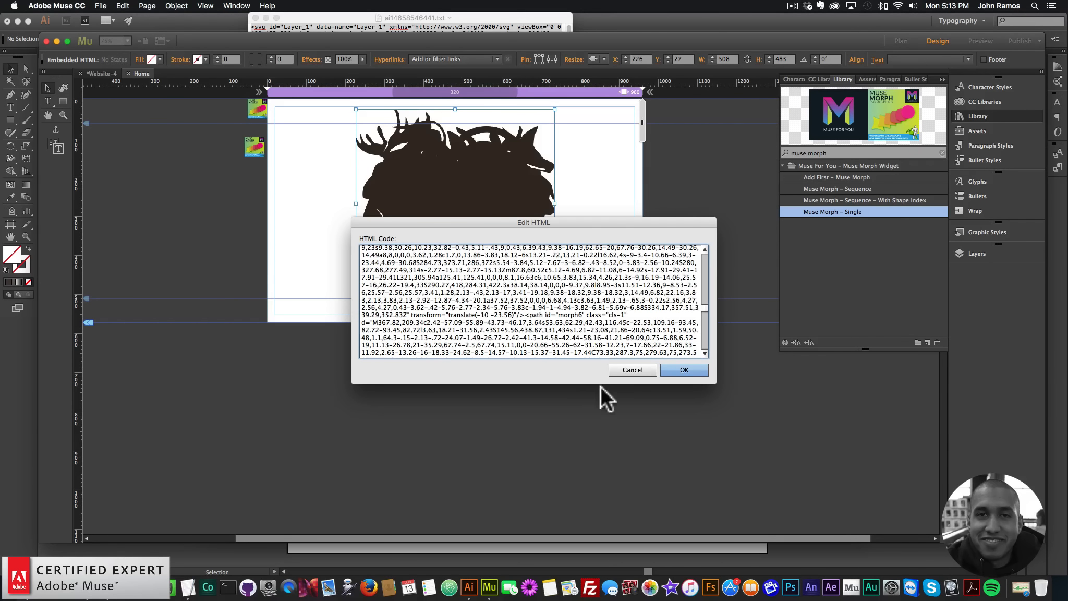
{"action": "left_click", "coordinate": [632, 370]}
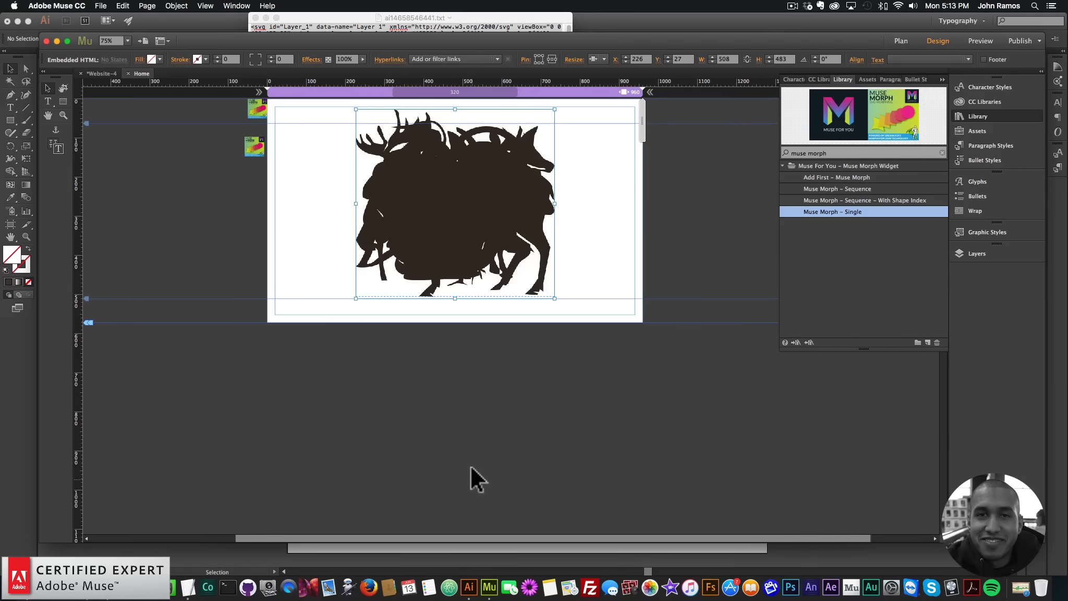
Switch to Illustrator and hide every animal shape except morph1 and morph2.
{"action": "left_click", "coordinate": [469, 583]}
{"action": "left_click", "coordinate": [549, 324]}
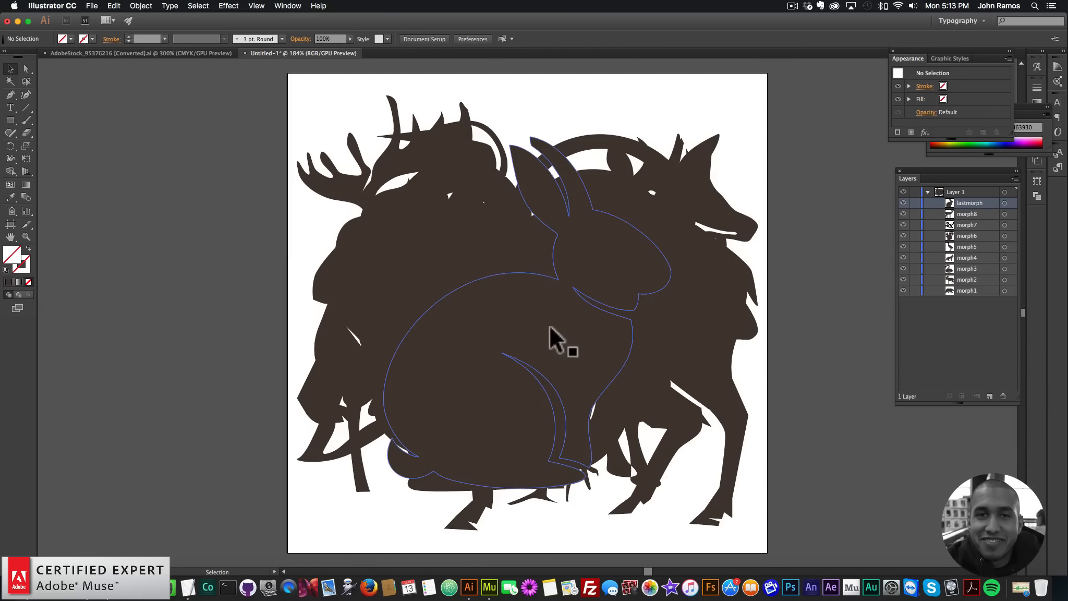
{"action": "left_click_drag", "start_coordinate": [906, 225], "coordinate": [901, 263]}
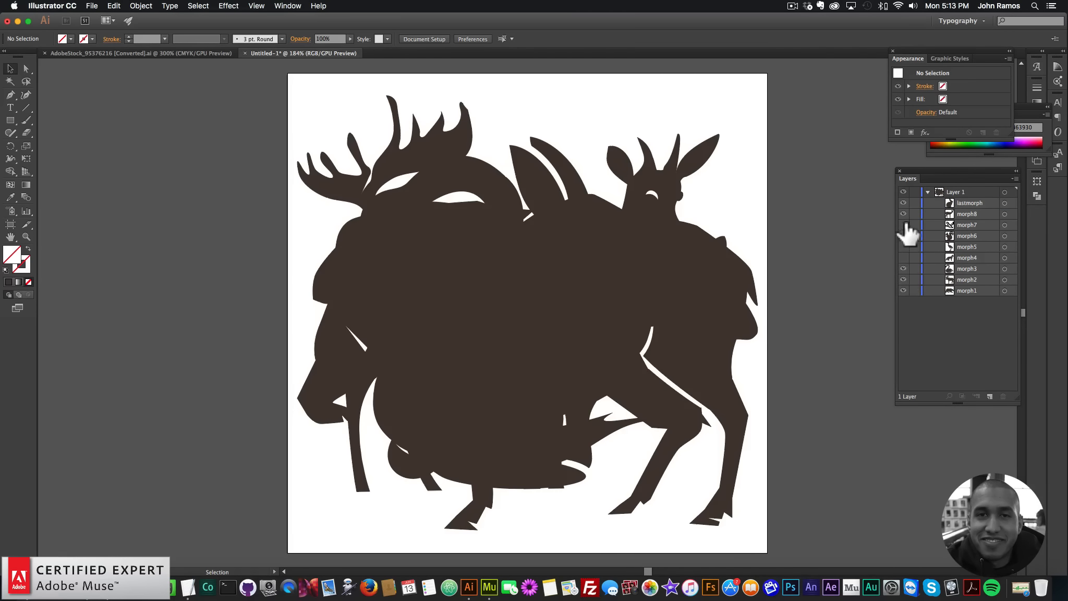
{"action": "left_click", "coordinate": [906, 213]}
{"action": "left_click", "coordinate": [905, 202]}
{"action": "left_click", "coordinate": [903, 269]}
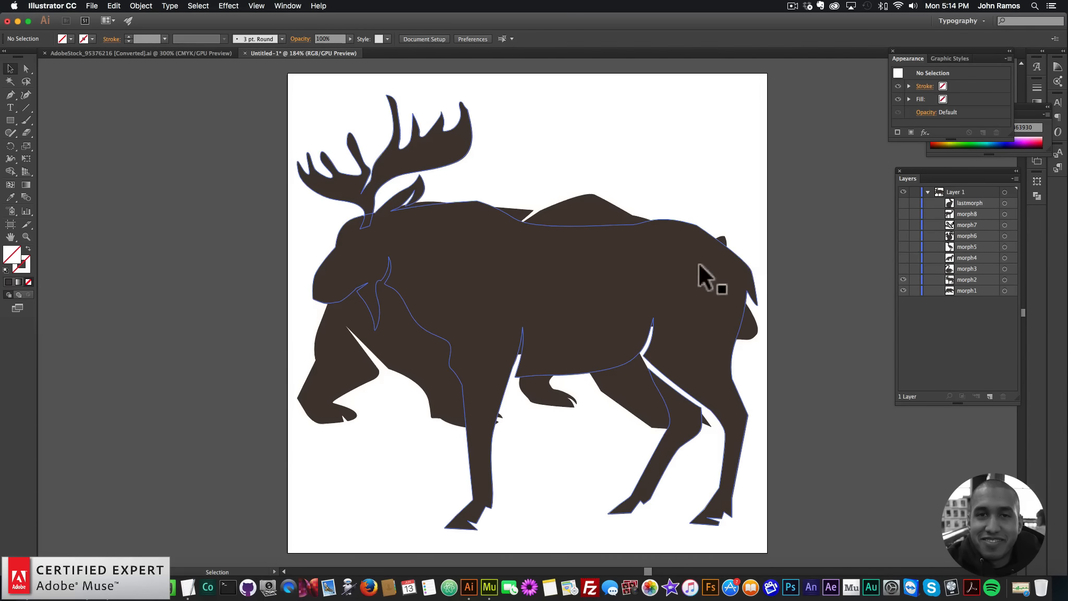
Start exporting the two visible shapes in SVG format as svg-image-1 in the video folder.
{"action": "left_click", "coordinate": [91, 6]}
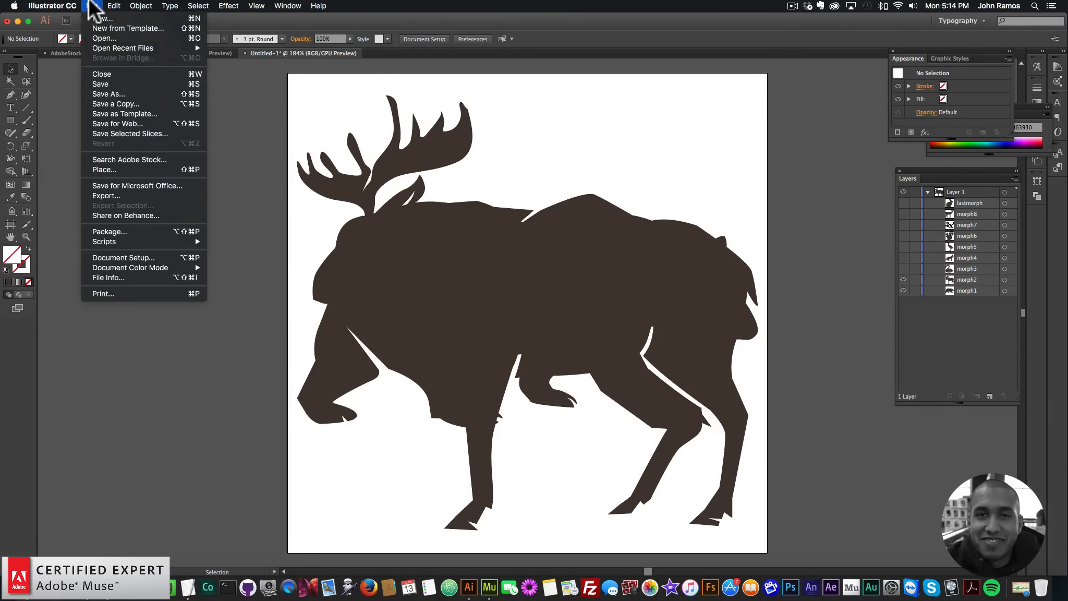
{"action": "left_click", "coordinate": [112, 195]}
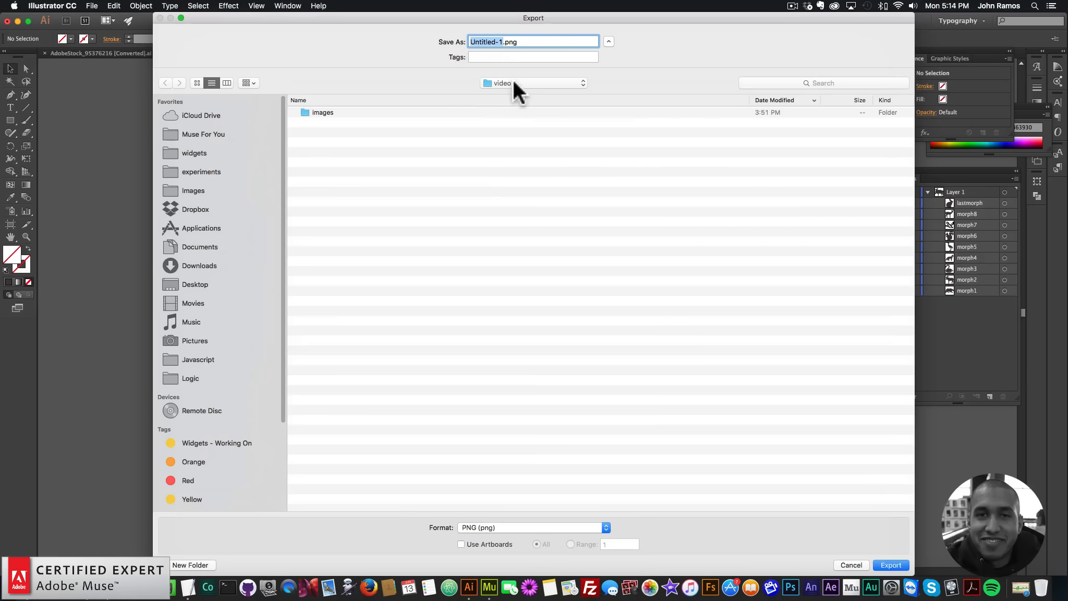
{"action": "left_click", "coordinate": [513, 79]}
{"action": "left_click", "coordinate": [385, 109]}
{"action": "left_click", "coordinate": [546, 525]}
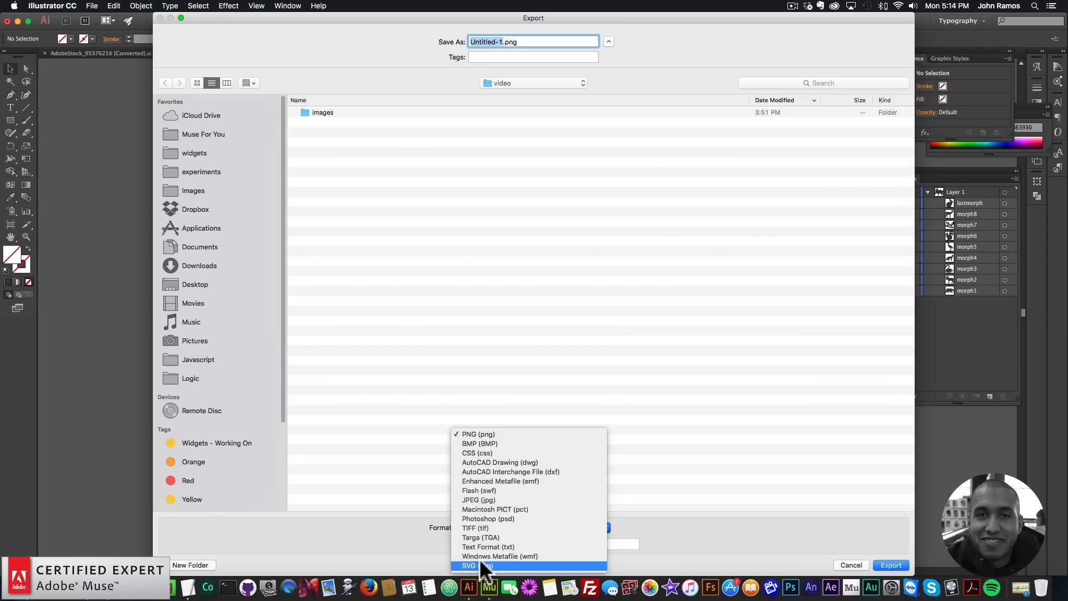
{"action": "left_click", "coordinate": [480, 563]}
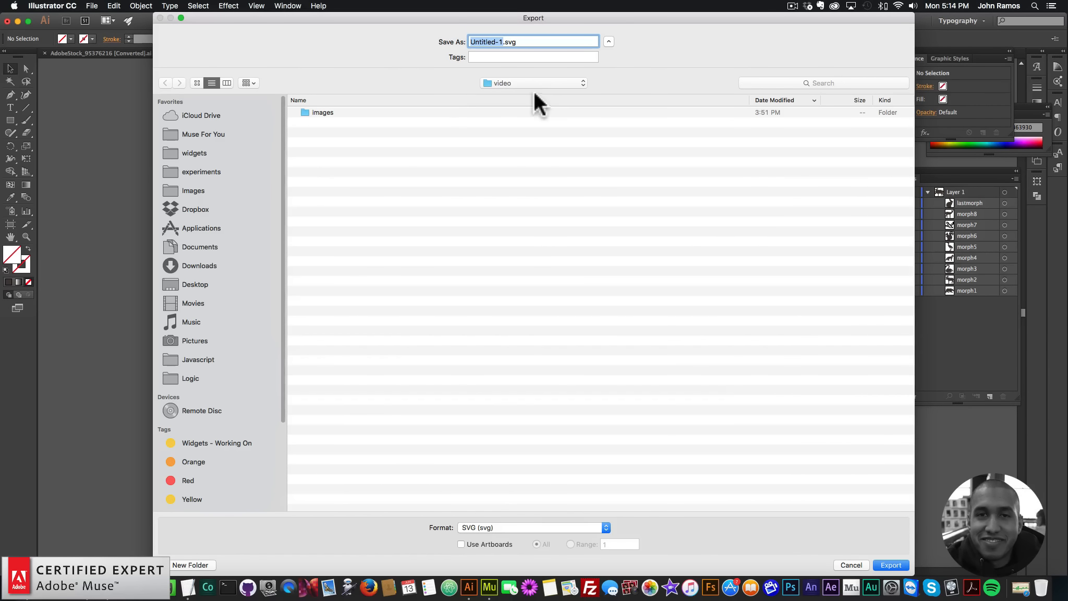
{"action": "type", "text": "svg-image1"}
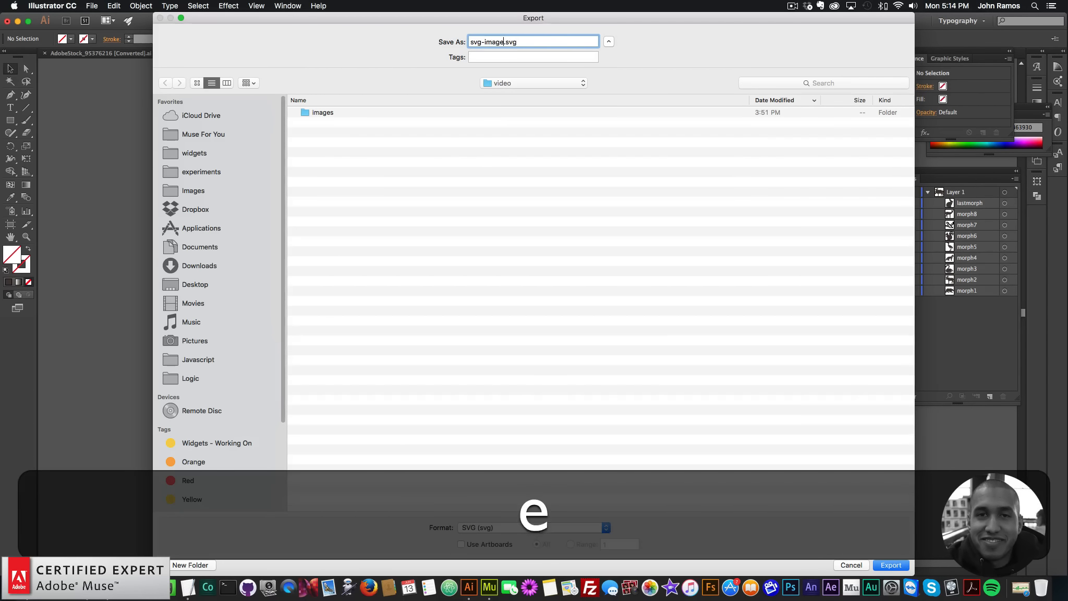
{"action": "key", "text": "Left"}
{"action": "type", "text": "-"}
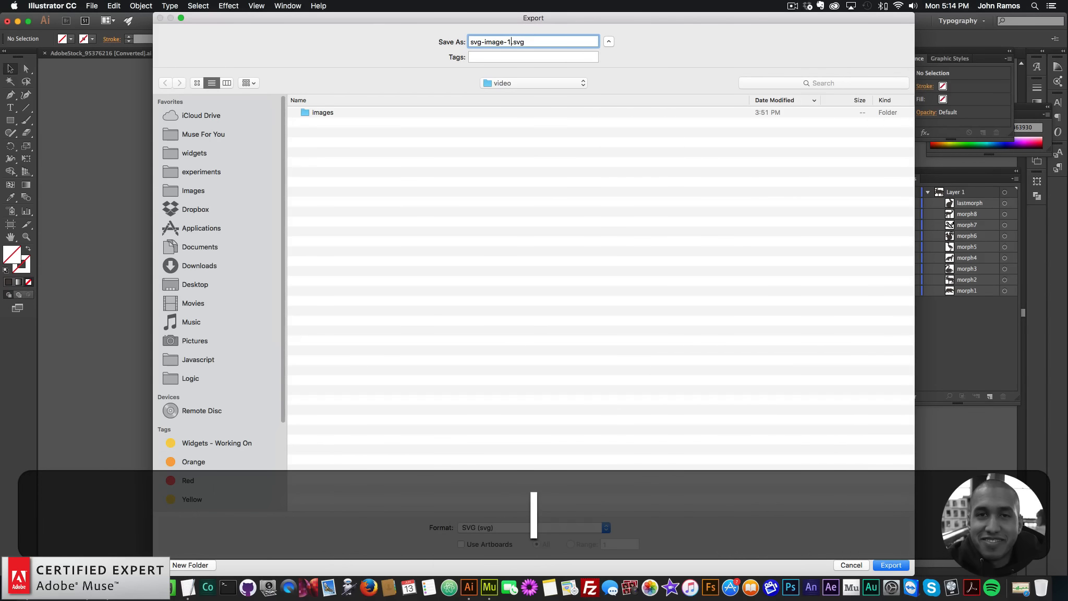
{"action": "left_click", "coordinate": [890, 565]}
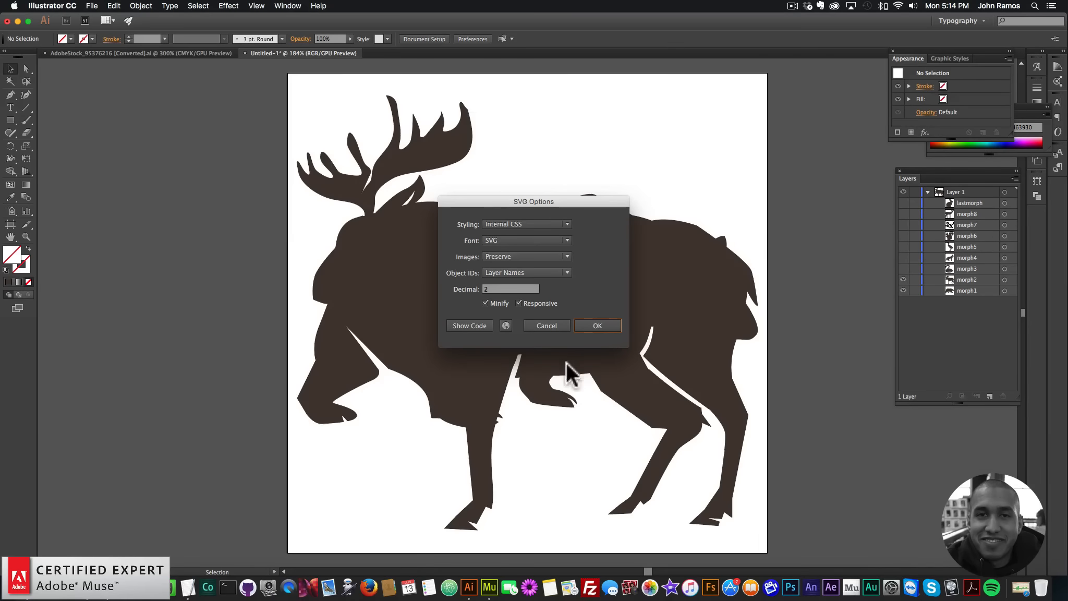
Show the SVG export's code and copy all of it.
{"action": "left_click", "coordinate": [471, 327]}
{"action": "scroll", "coordinate": [469, 143], "scroll_direction": "down", "scroll_amount": 3}
{"action": "scroll", "coordinate": [443, 126], "scroll_direction": "up", "scroll_amount": 3}
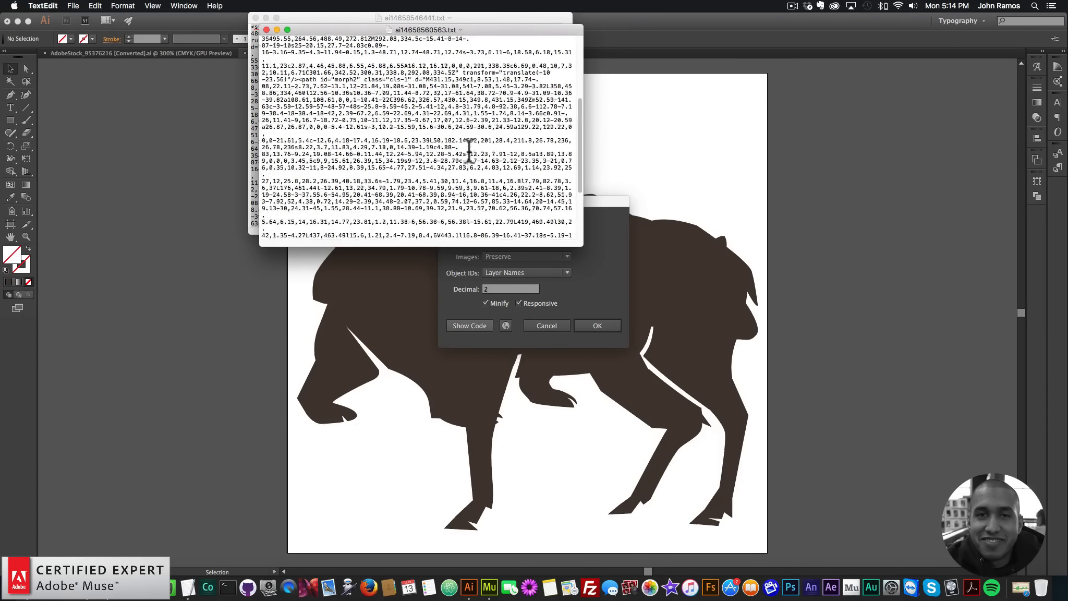
{"action": "key", "text": "super+a"}
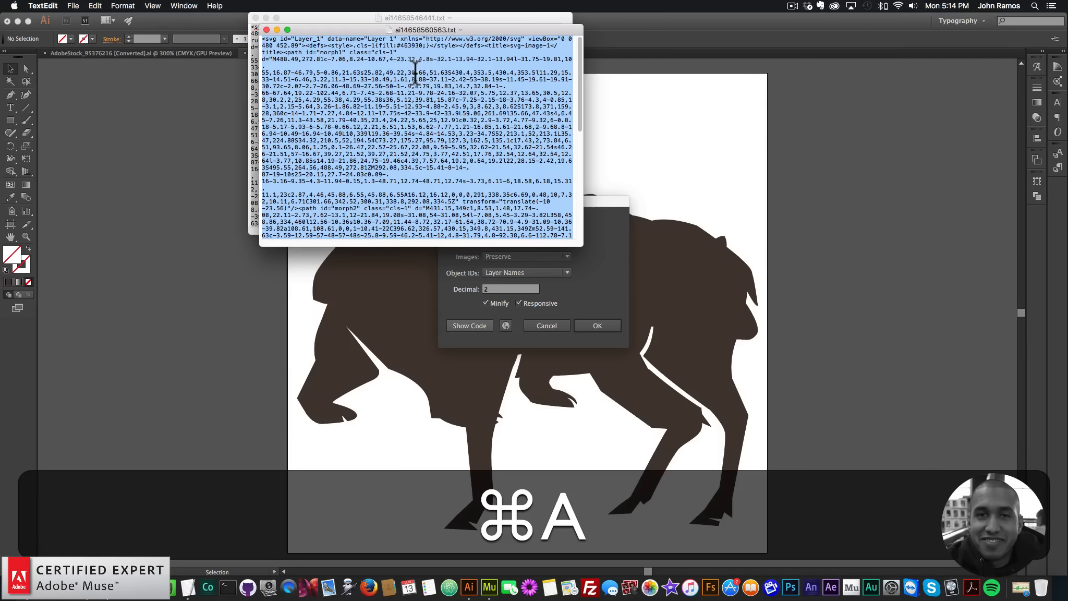
{"action": "key", "text": "super+c"}
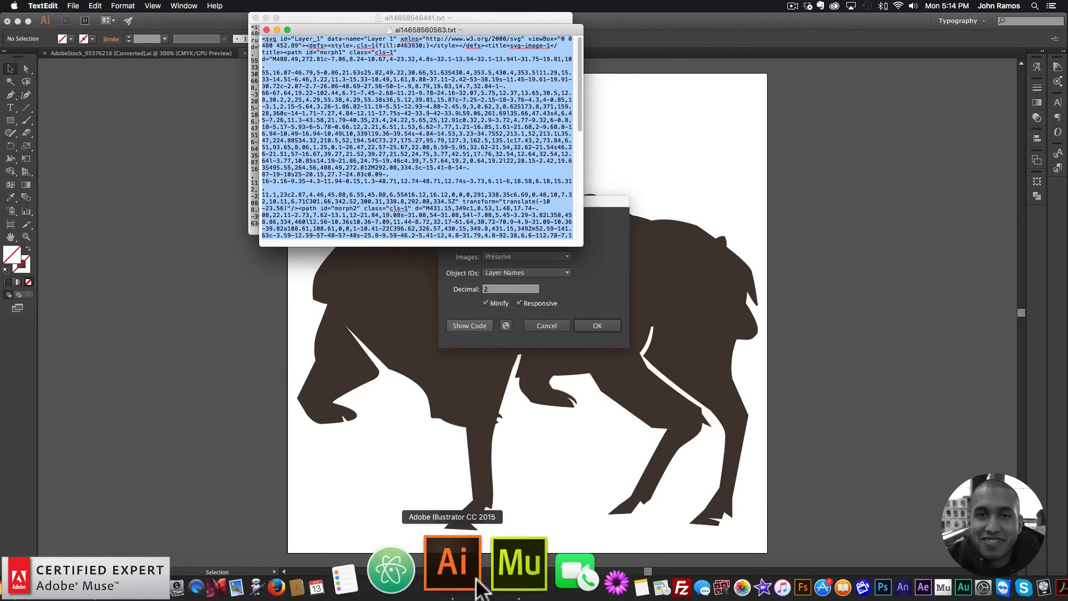
Switch to Muse and replace the embedded animal artwork's entire HTML code with the copied SVG code.
{"action": "left_click", "coordinate": [492, 574]}
{"action": "right_click", "coordinate": [448, 155]}
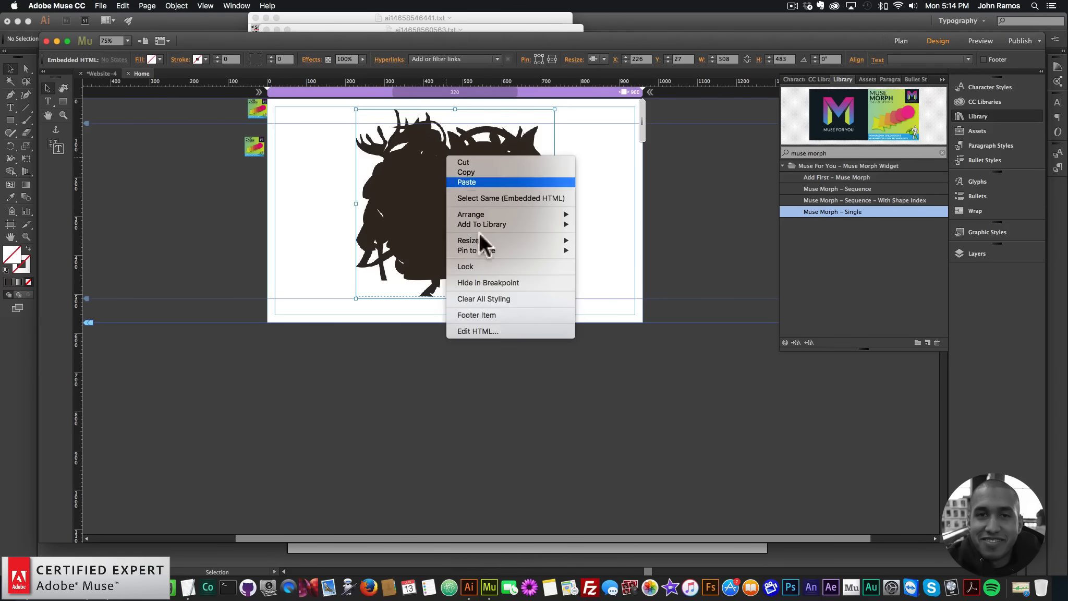
{"action": "left_click", "coordinate": [480, 332]}
{"action": "key", "text": "super+a"}
{"action": "key", "text": "super+v"}
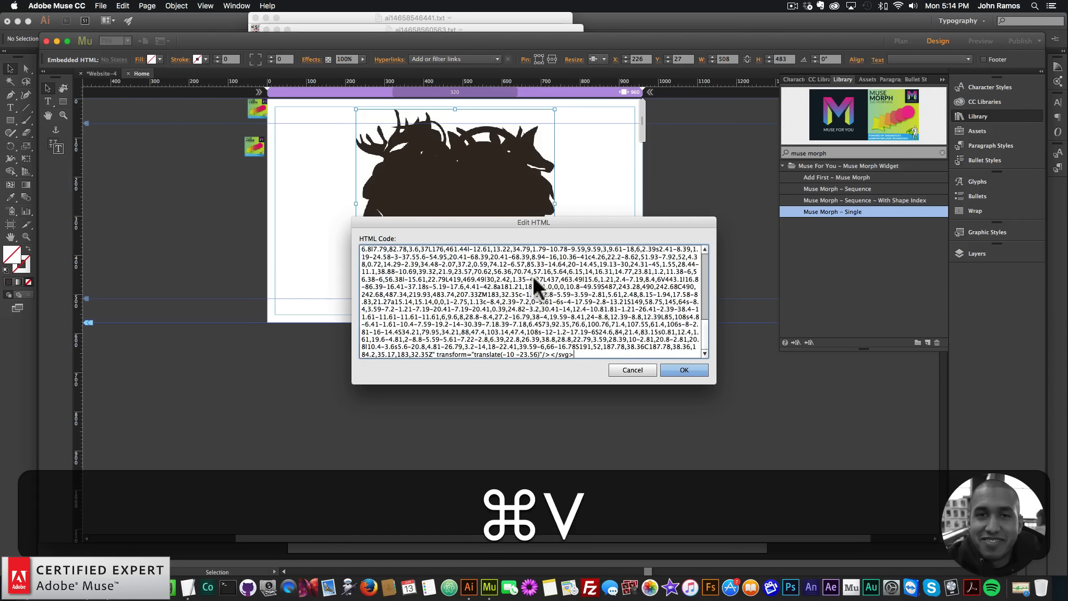
{"action": "key", "text": "super+Return"}
{"action": "key", "text": "BackSpace"}
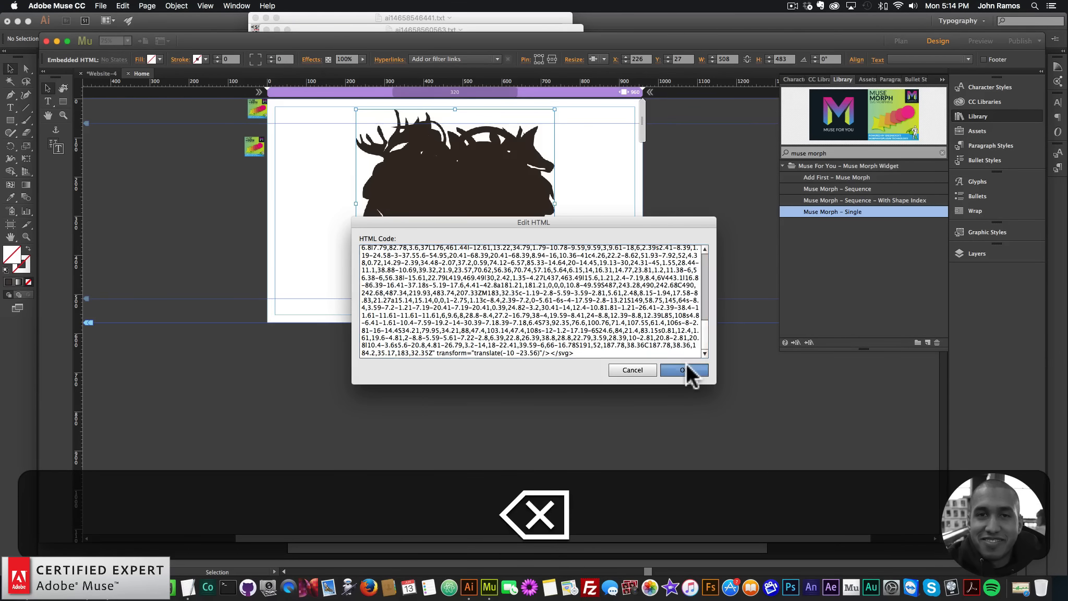
{"action": "left_click", "coordinate": [685, 366]}
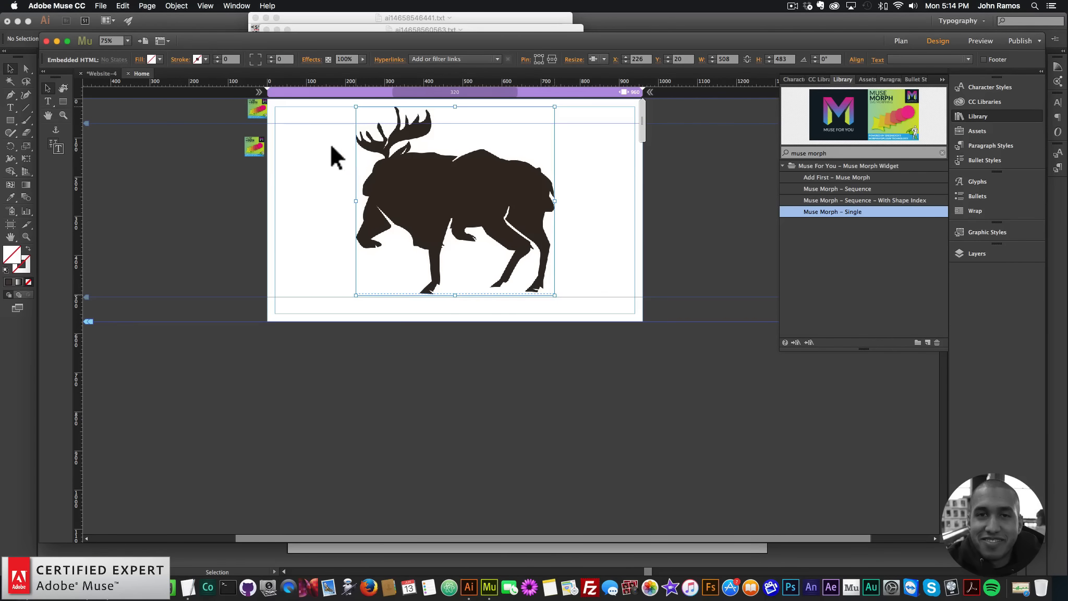
Check the SVG 1 and SVG 2 element IDs in the Muse Morph - Single widget's options.
{"action": "left_click", "coordinate": [264, 145]}
{"action": "left_click", "coordinate": [273, 135]}
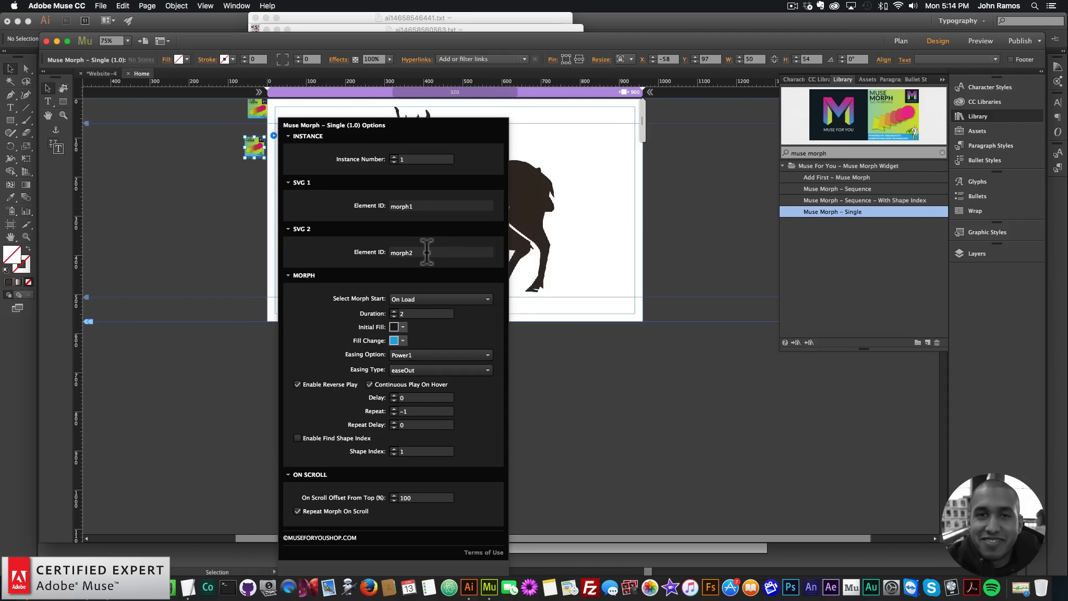
{"action": "left_click", "coordinate": [159, 199]}
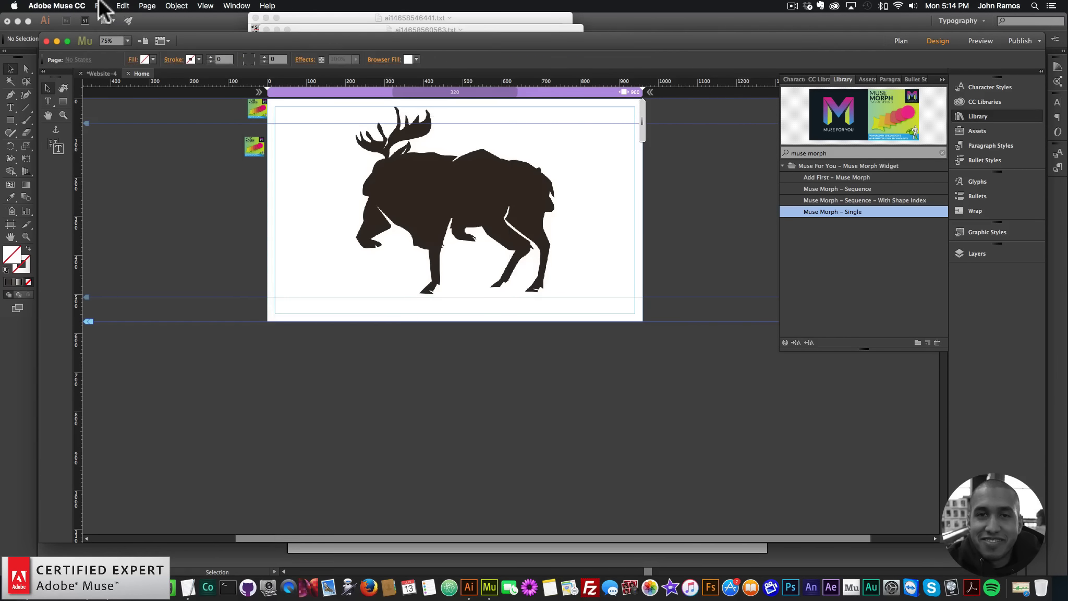
Review the Muse Morph - Single widget's options and preview the page in the browser.
{"action": "left_click", "coordinate": [102, 8]}
{"action": "left_click", "coordinate": [144, 173]}
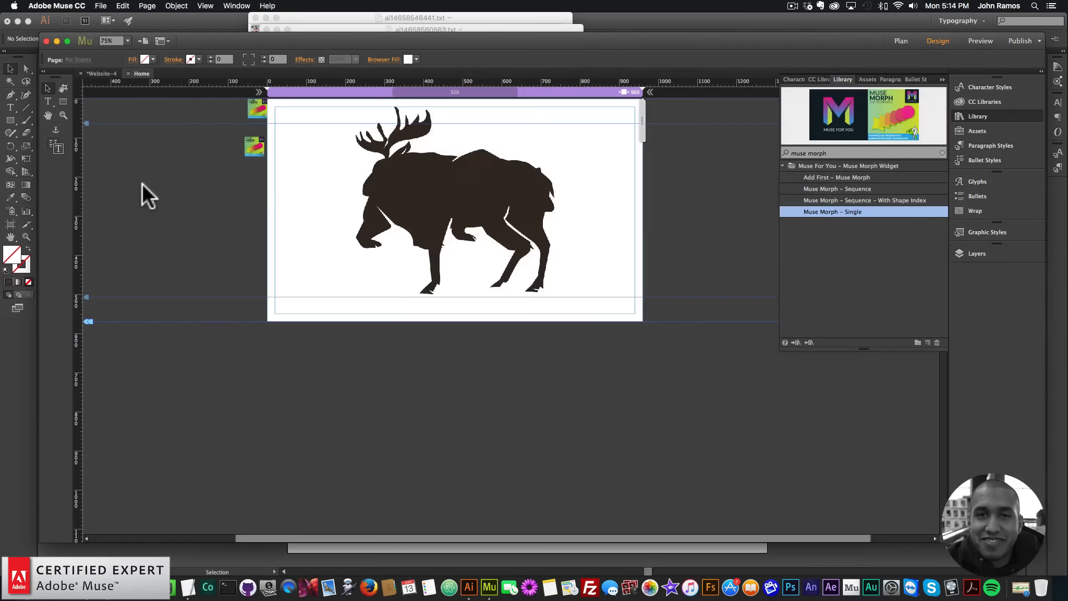
{"action": "left_click", "coordinate": [257, 142]}
{"action": "left_click", "coordinate": [274, 135]}
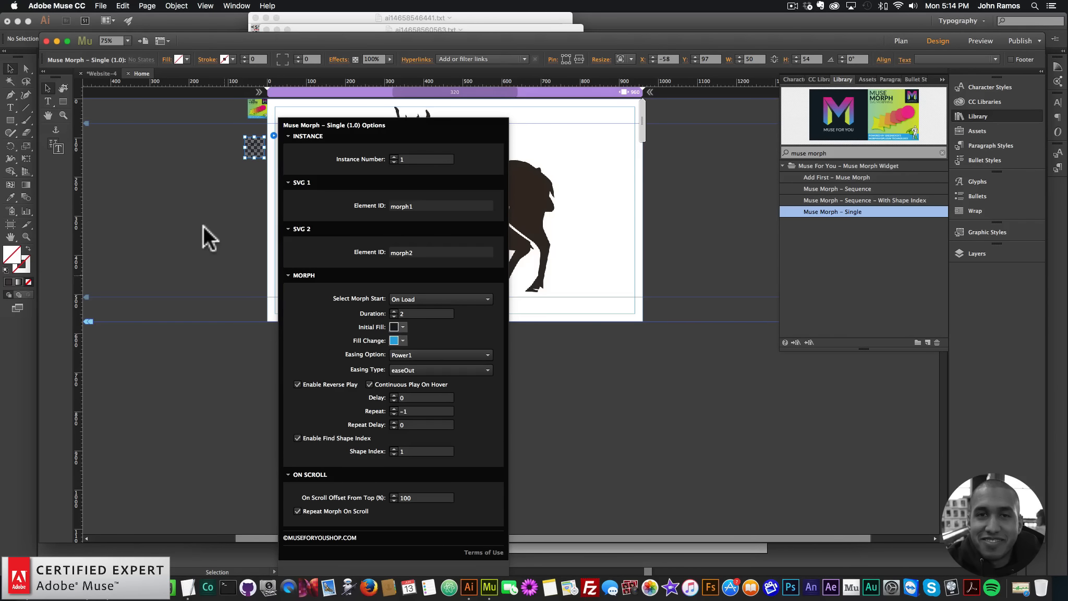
{"action": "left_click", "coordinate": [200, 210]}
{"action": "left_click", "coordinate": [101, 5]}
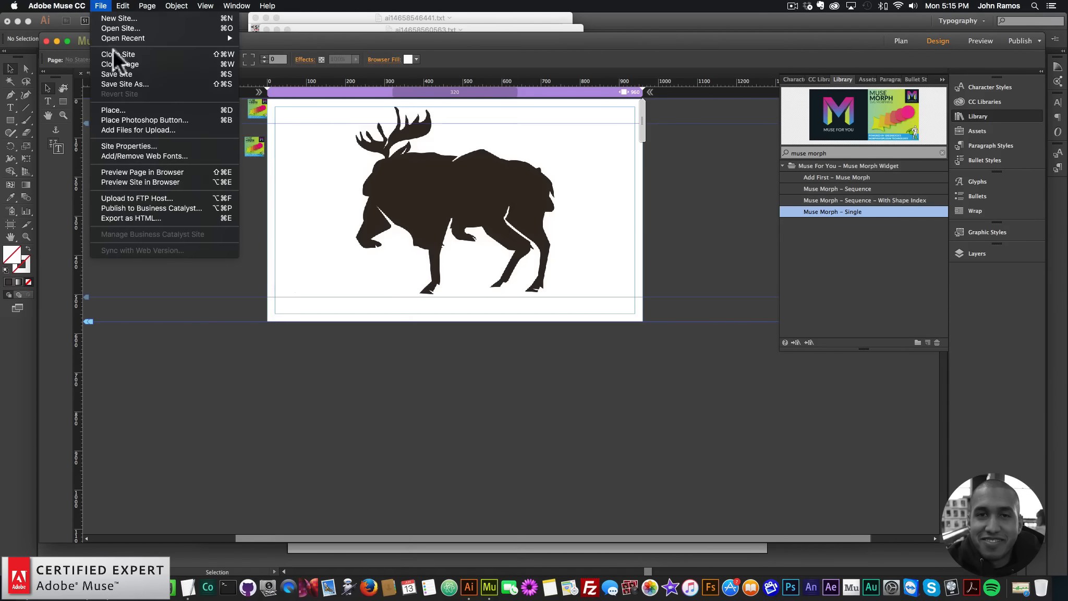
{"action": "left_click", "coordinate": [145, 173]}
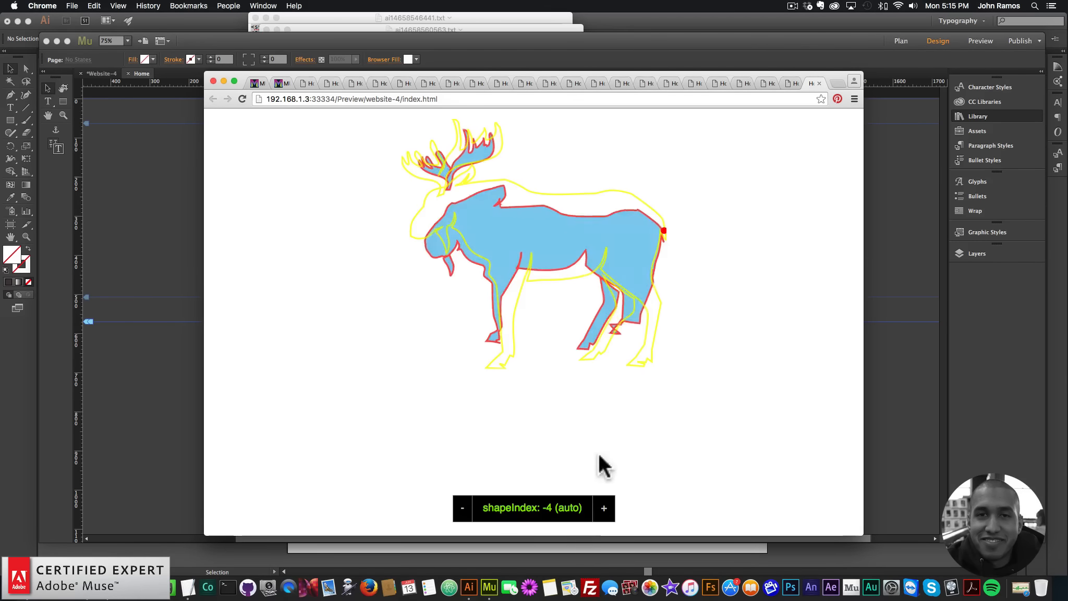
Raise the previewed morph's shape index step by step up to 12.
{"action": "left_click", "coordinate": [604, 509]}
{"action": "left_click", "coordinate": [603, 508]}
{"action": "left_click", "coordinate": [604, 508]}
{"action": "left_click", "coordinate": [604, 508]}
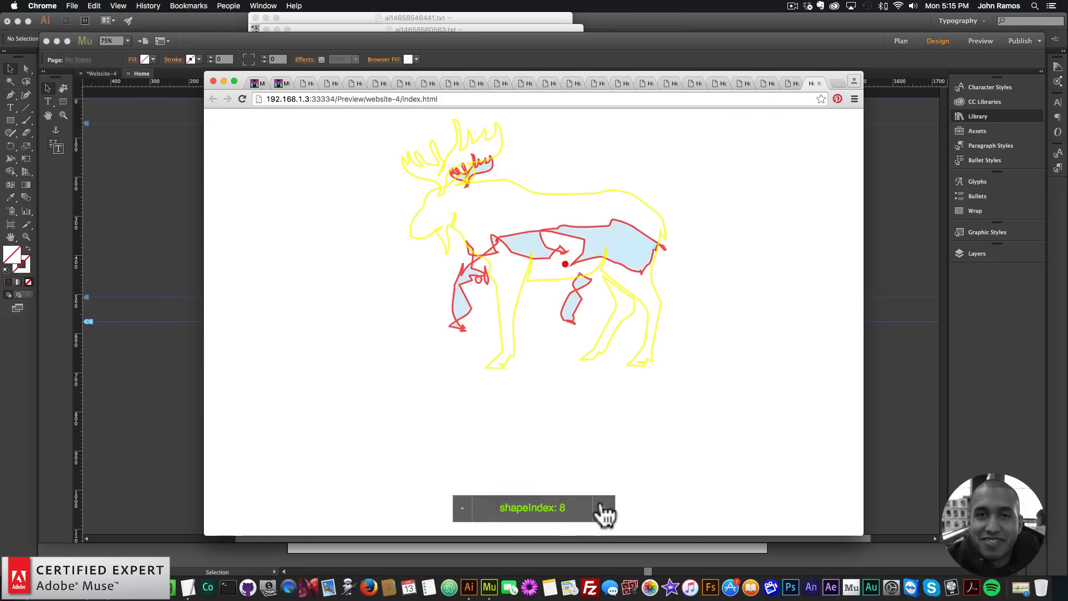
{"action": "left_click", "coordinate": [601, 506]}
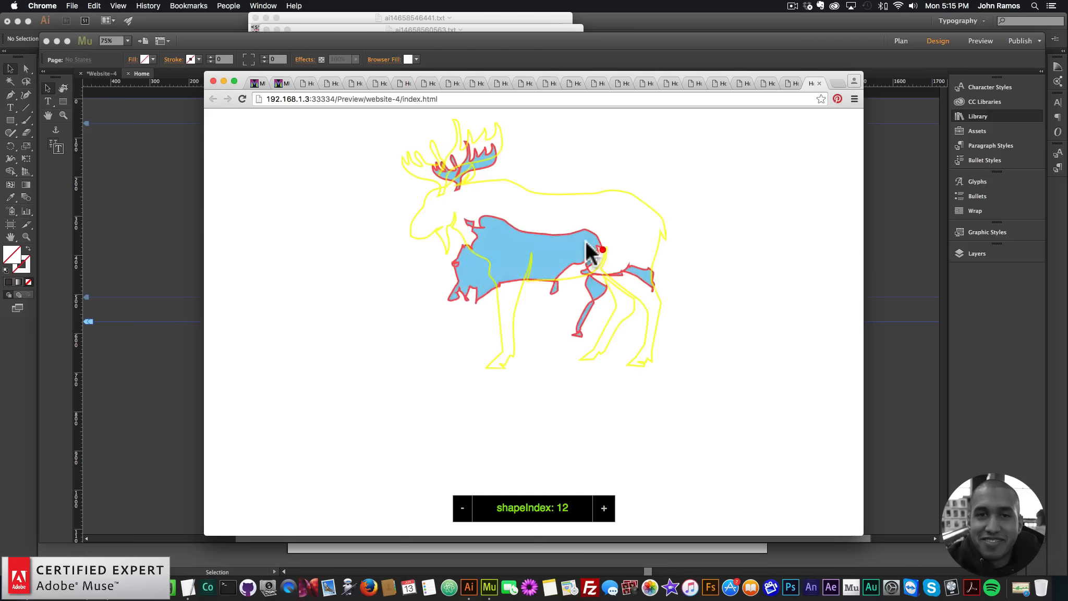
Switch back to Muse and set the single morph widget's duration to 10.
{"action": "left_click", "coordinate": [186, 93]}
{"action": "left_click", "coordinate": [273, 135]}
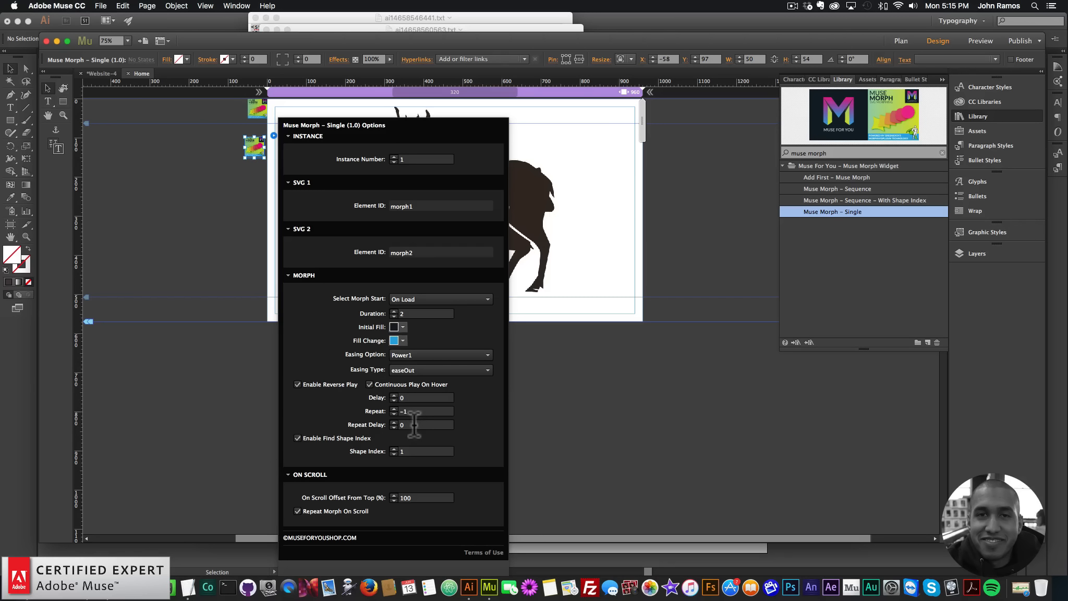
{"action": "left_click", "coordinate": [412, 313]}
{"action": "type", "text": "10"}
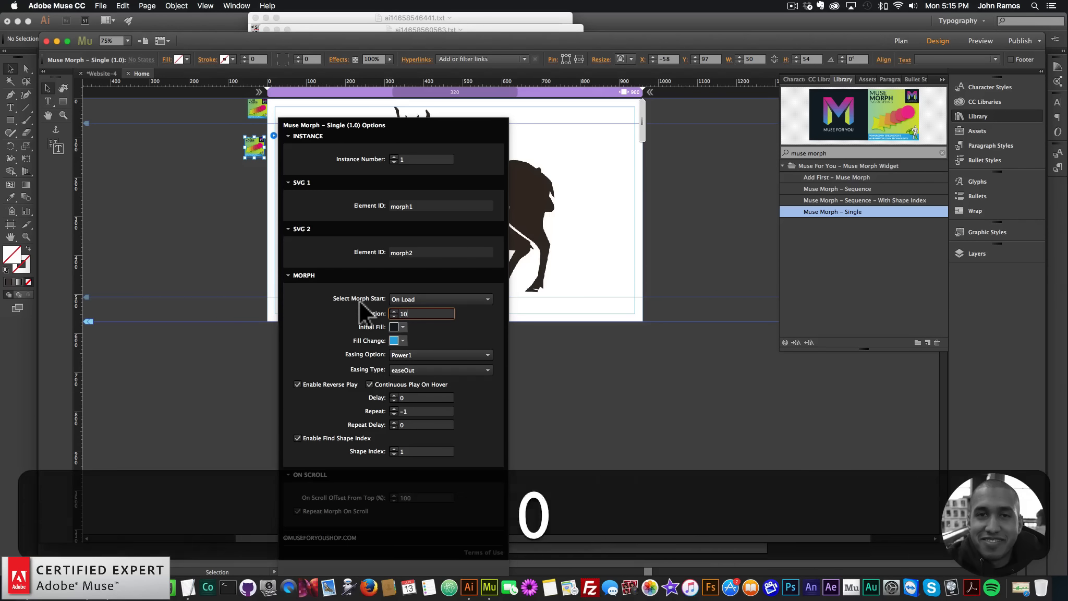
{"action": "key", "text": "Return"}
{"action": "left_click", "coordinate": [191, 195]}
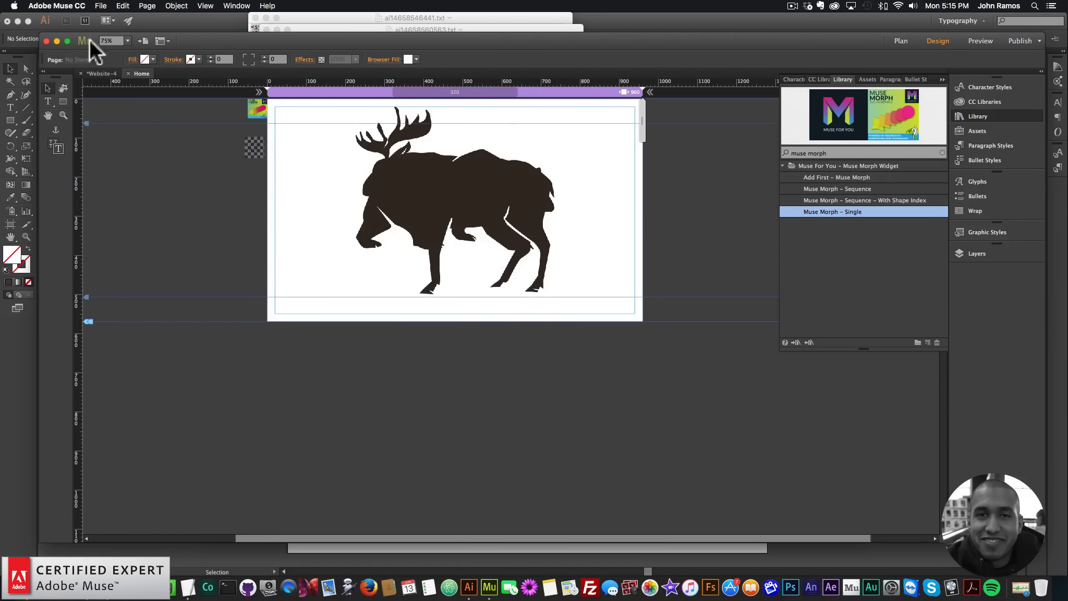
Preview the slowed morph in the browser, step its shape index upwards, and return to Muse.
{"action": "left_click", "coordinate": [101, 6]}
{"action": "left_click", "coordinate": [144, 172]}
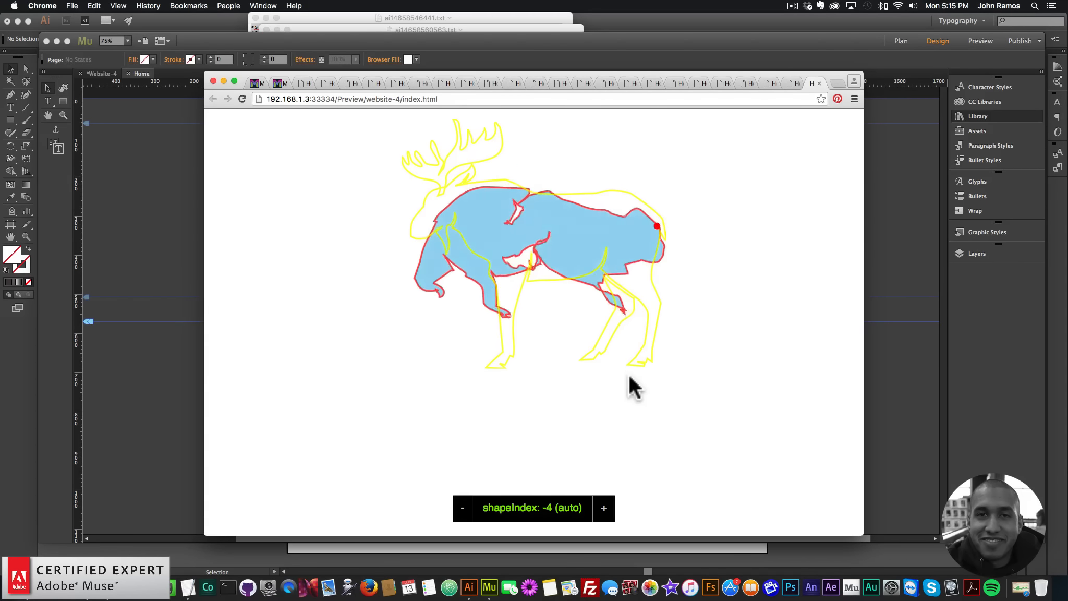
{"action": "left_click", "coordinate": [603, 508]}
{"action": "key", "text": "super+Tab"}
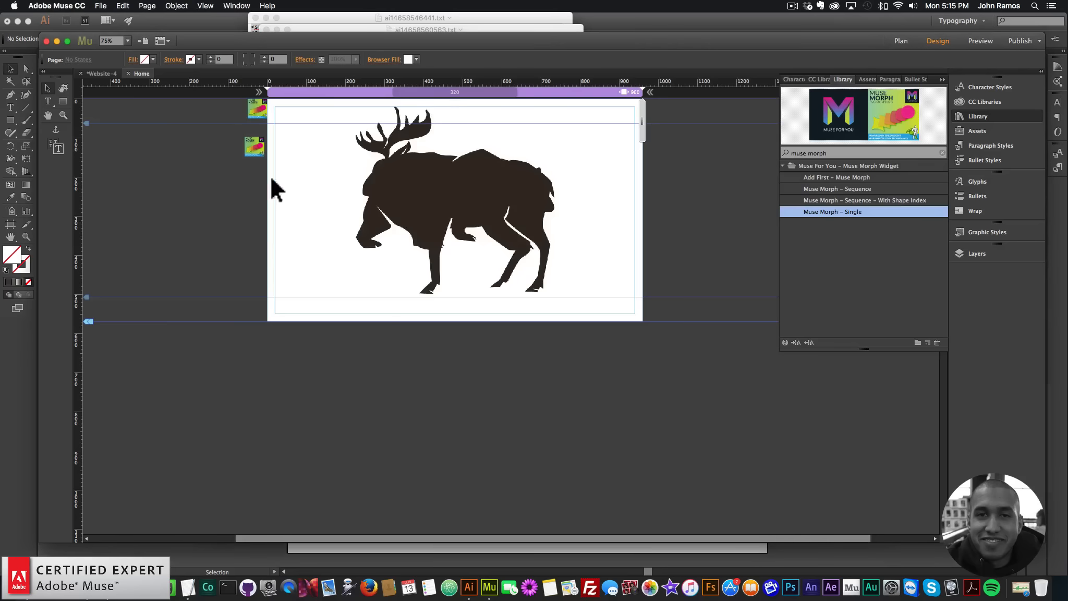
Set the single morph widget's shape index to 47 with Enable Find Shape Index off, and preview the page.
{"action": "left_click", "coordinate": [257, 144]}
{"action": "left_click", "coordinate": [274, 134]}
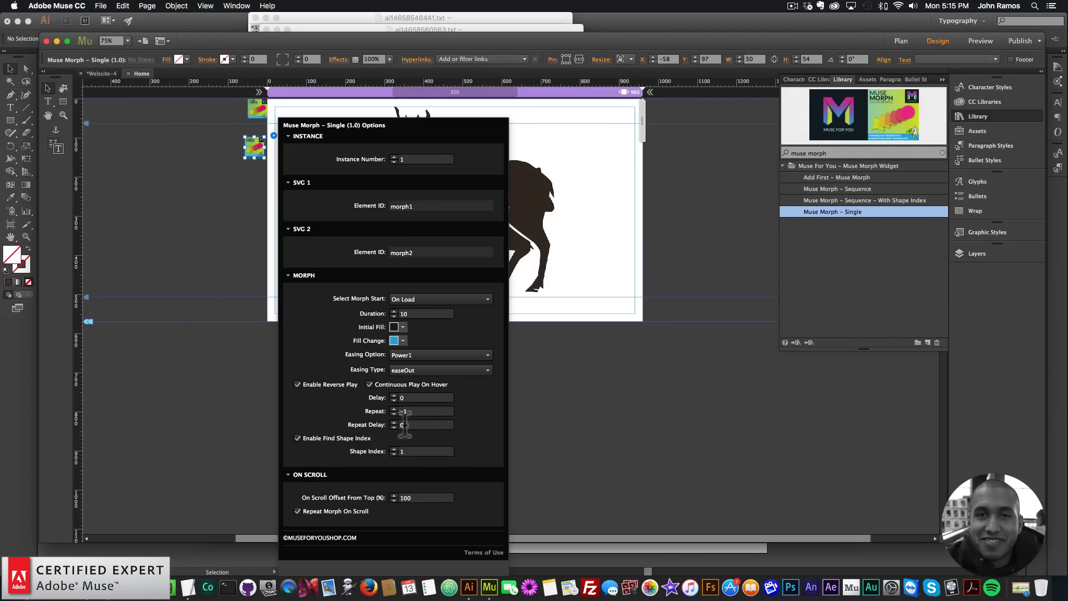
{"action": "left_click", "coordinate": [403, 451]}
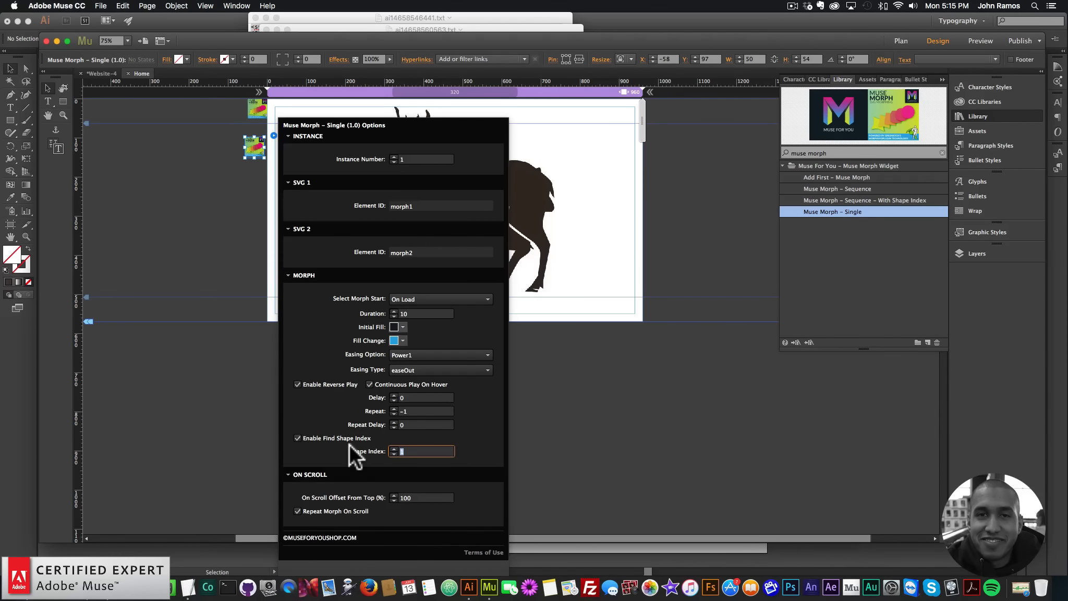
{"action": "type", "text": "47"}
{"action": "key", "text": "Return"}
{"action": "left_click", "coordinate": [297, 438]}
{"action": "left_click", "coordinate": [101, 6]}
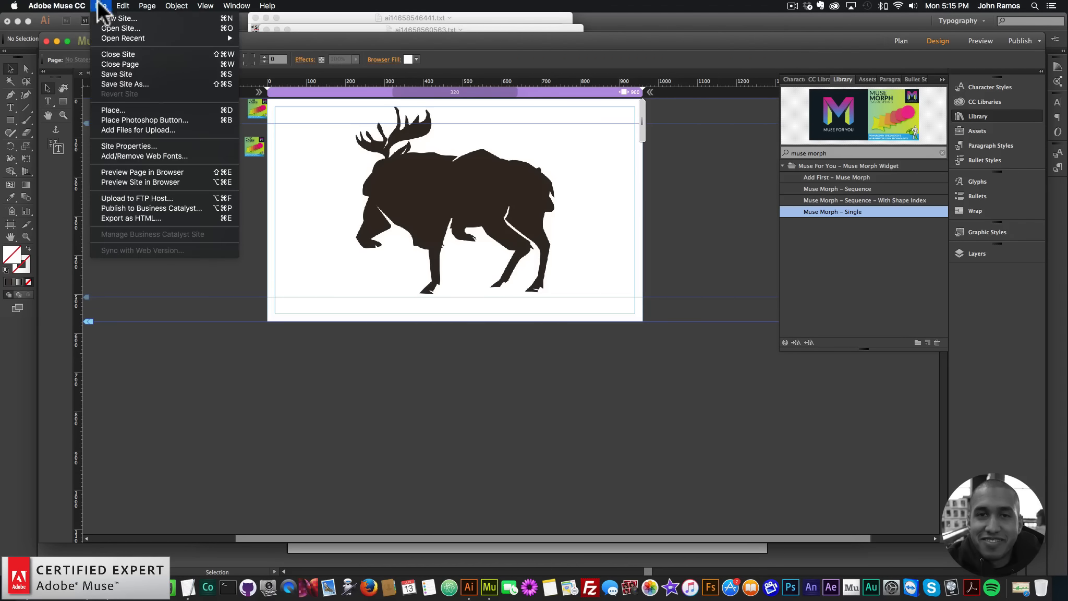
{"action": "left_click", "coordinate": [136, 172]}
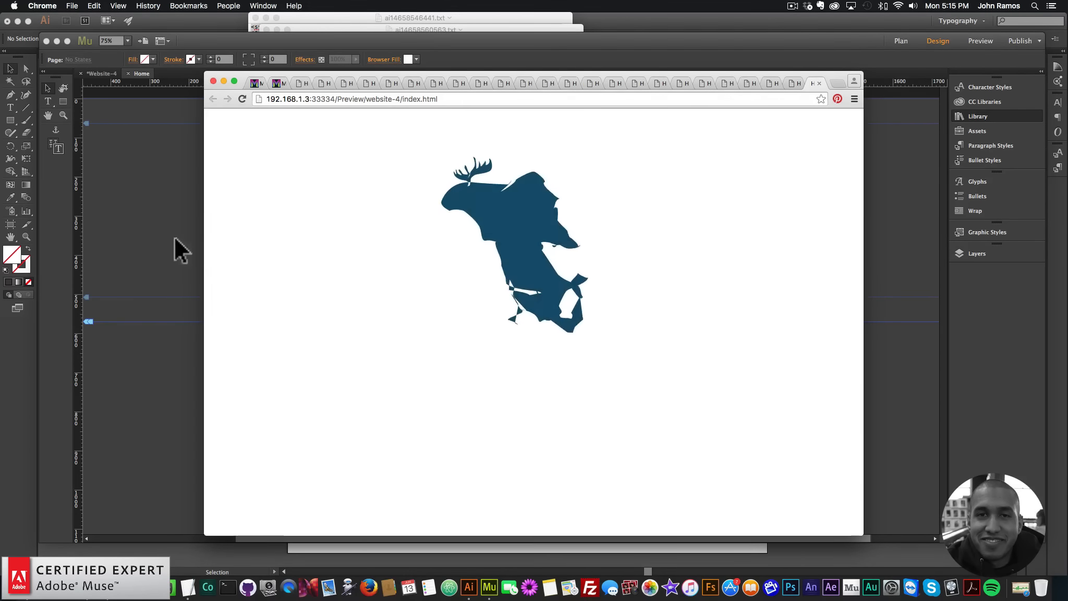
Return to Muse and set the single morph widget's duration to 2.
{"action": "left_click", "coordinate": [156, 212]}
{"action": "double_click", "coordinate": [405, 314]}
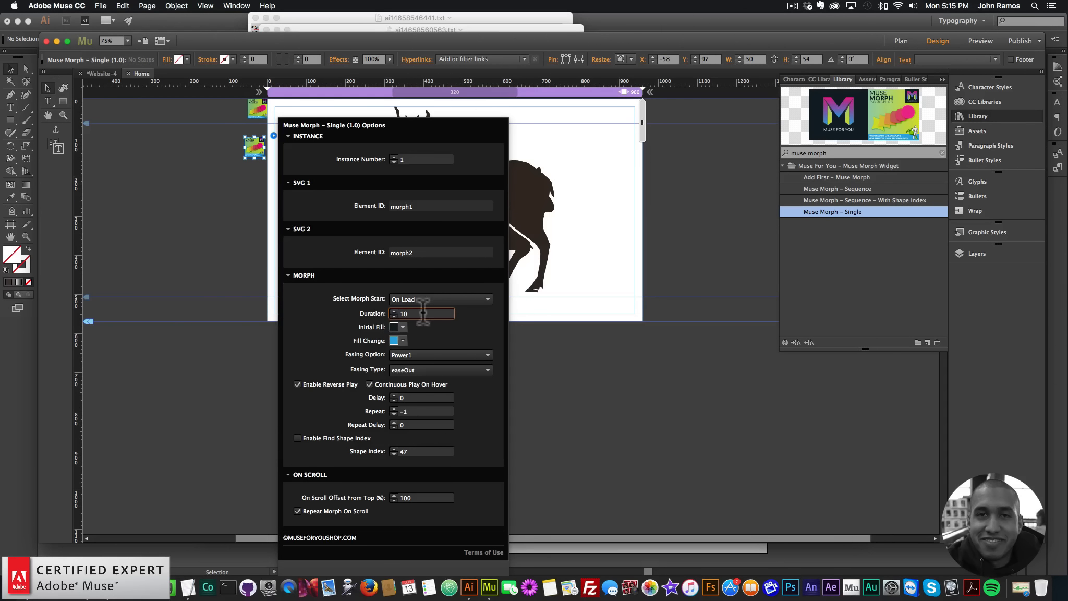
{"action": "type", "text": "2"}
{"action": "key", "text": "Return"}
Set the morph's initial fill to orange and its fill change to the green R=57 G=181 B=74.
{"action": "left_click", "coordinate": [403, 327]}
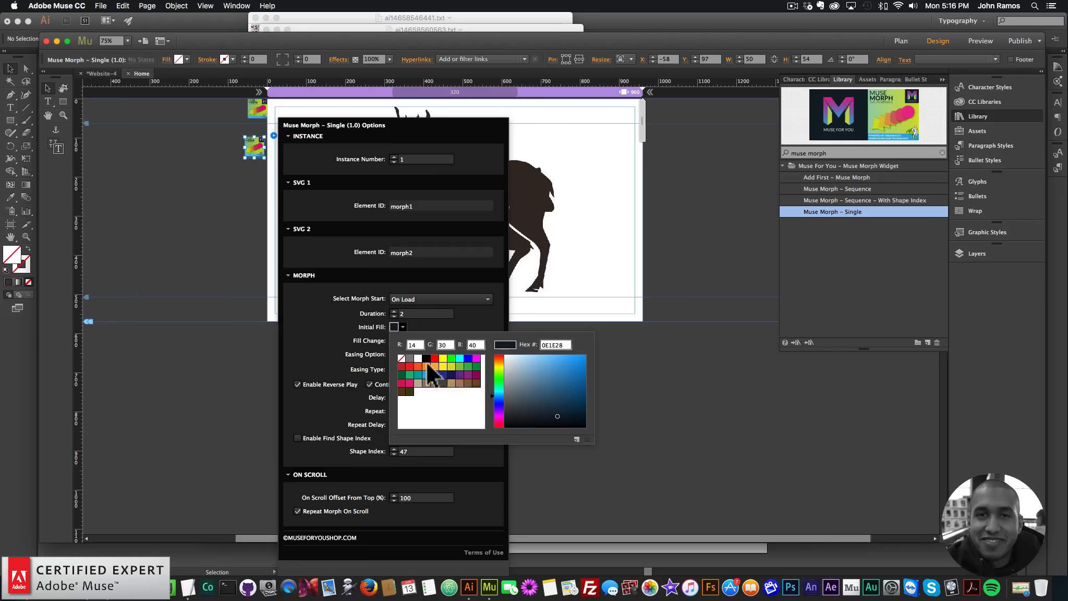
{"action": "left_click", "coordinate": [427, 364]}
{"action": "left_click", "coordinate": [403, 340]}
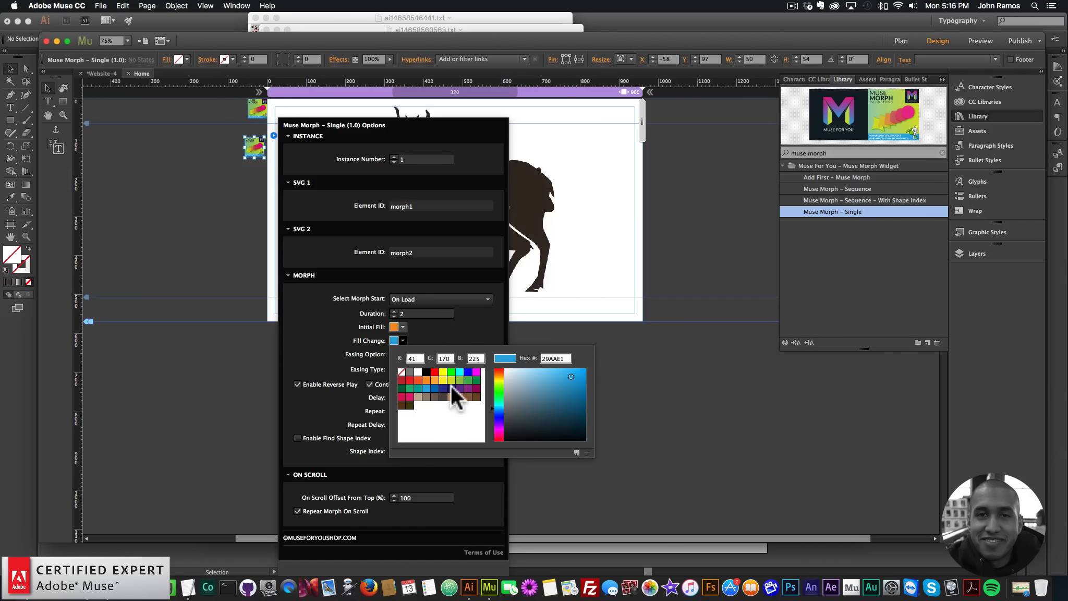
{"action": "left_click", "coordinate": [468, 380]}
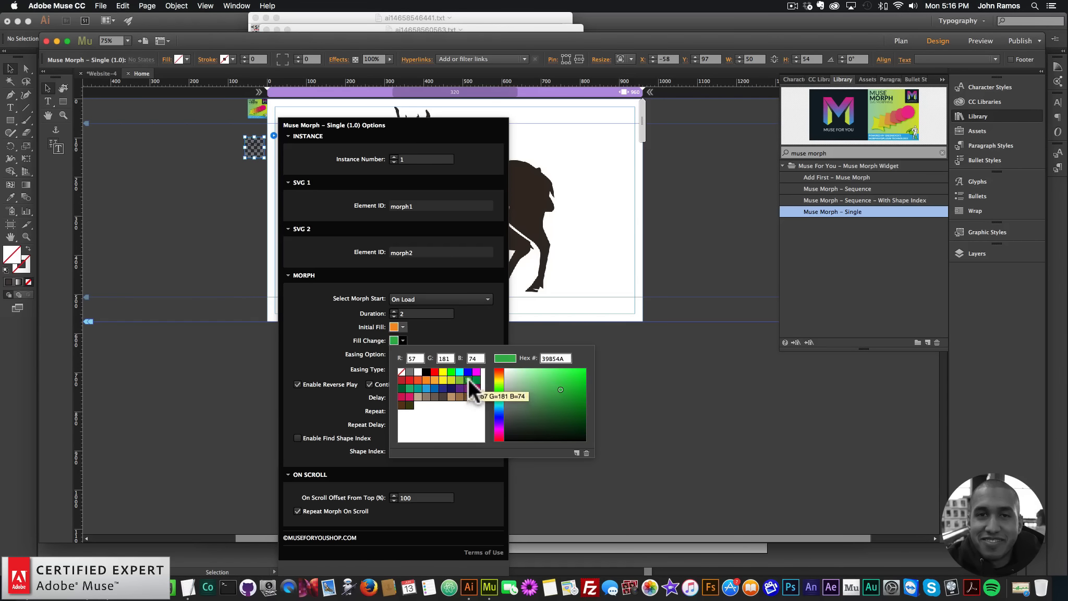
{"action": "left_click", "coordinate": [338, 332]}
Check the available morph start options, keep On Load, and preview the recoloured morph in the browser.
{"action": "left_click", "coordinate": [412, 297]}
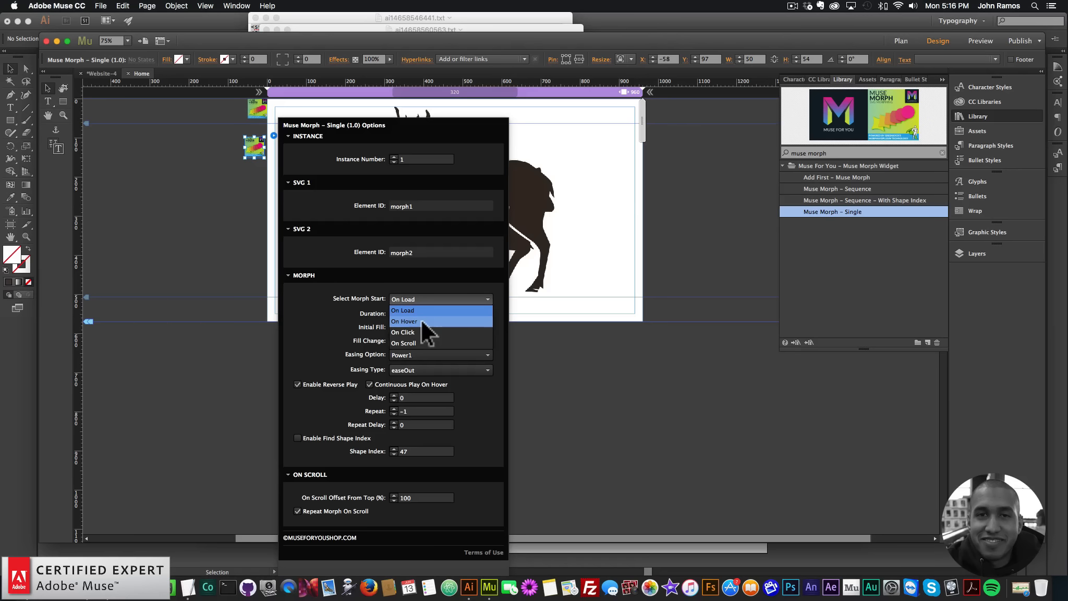
{"action": "left_click", "coordinate": [306, 328]}
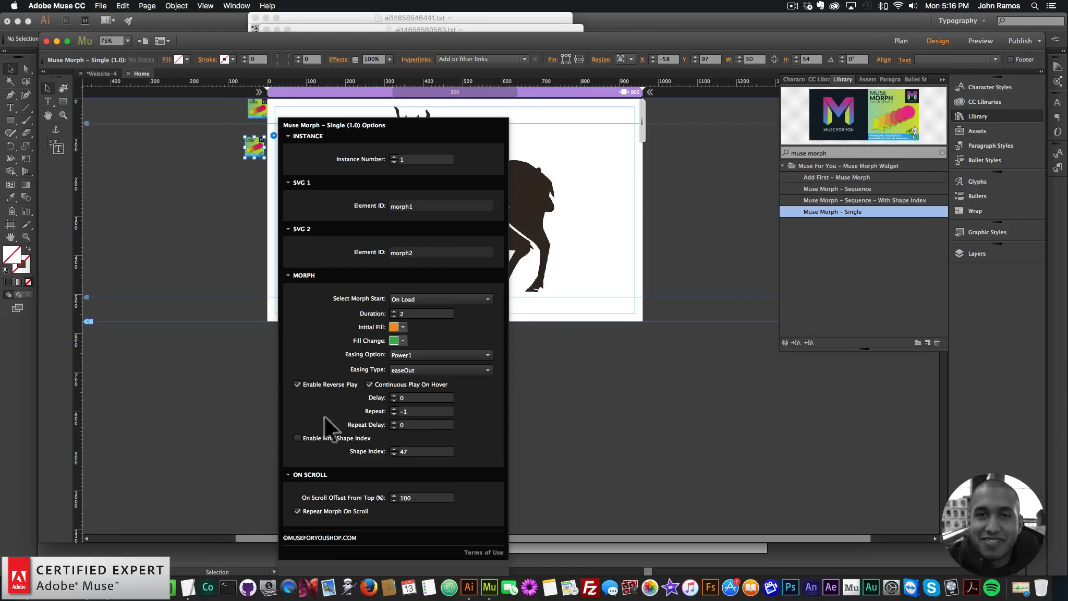
{"action": "left_click", "coordinate": [185, 218]}
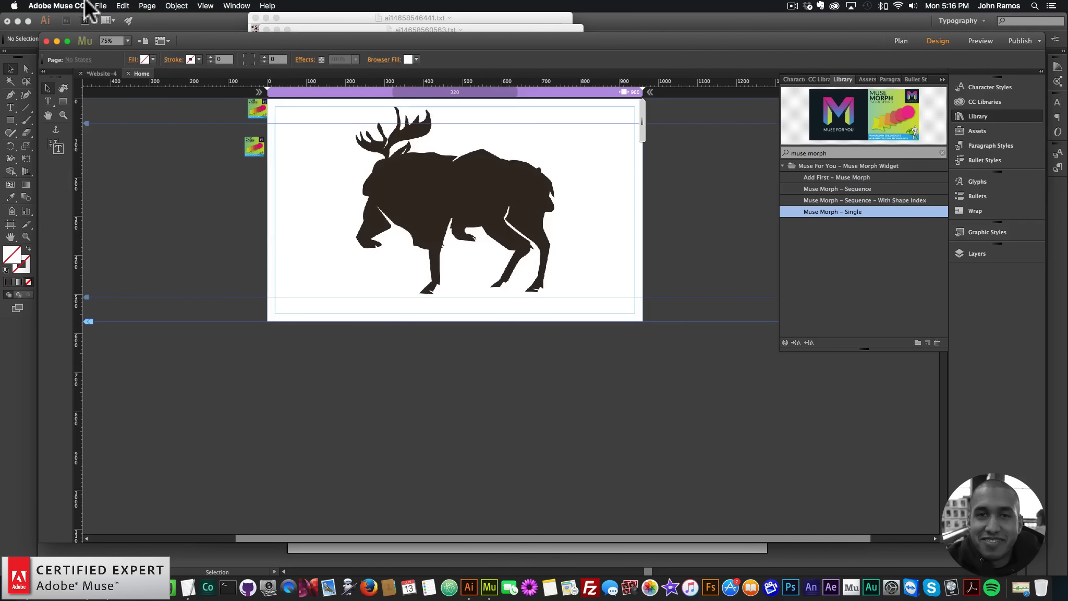
{"action": "left_click", "coordinate": [100, 6]}
{"action": "left_click", "coordinate": [138, 168]}
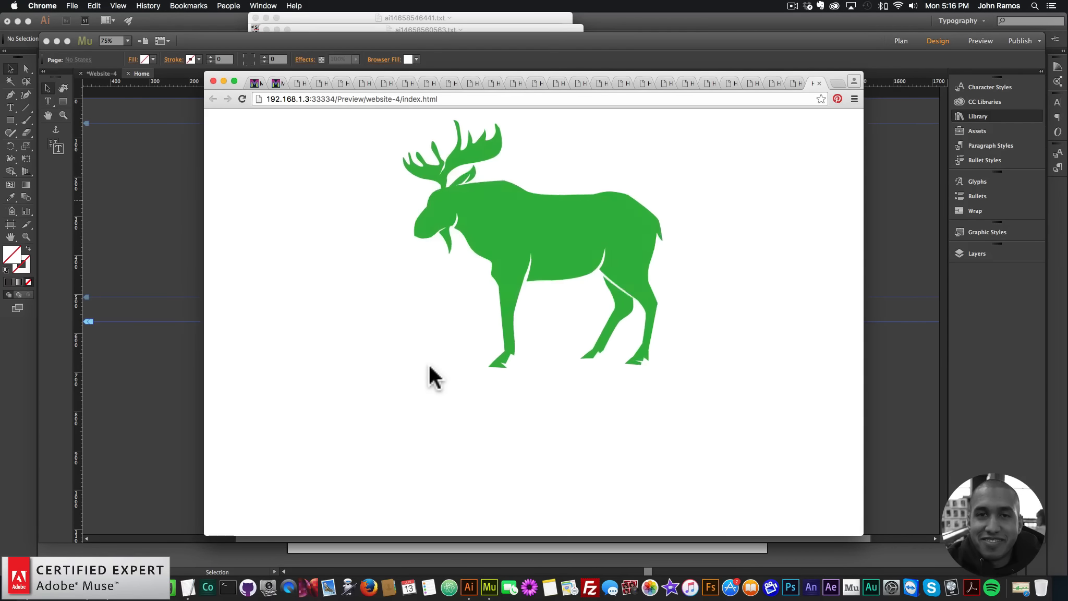
Set the single morph widget's easing option to Elastic in Muse and preview the page in the browser.
{"action": "left_click", "coordinate": [166, 196]}
{"action": "left_click", "coordinate": [254, 146]}
{"action": "left_click", "coordinate": [274, 135]}
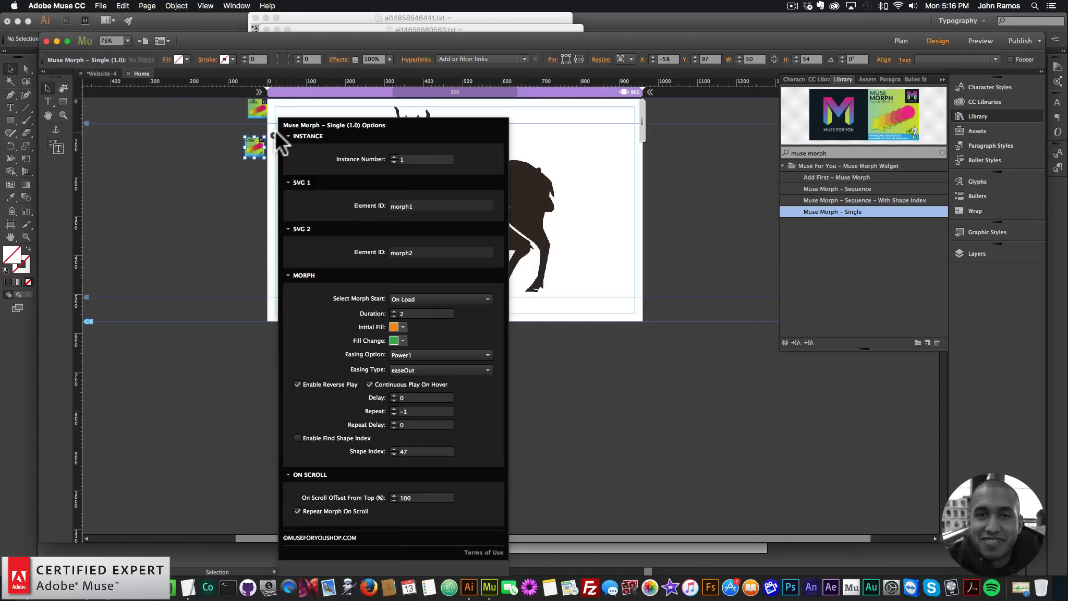
{"action": "left_click", "coordinate": [421, 355]}
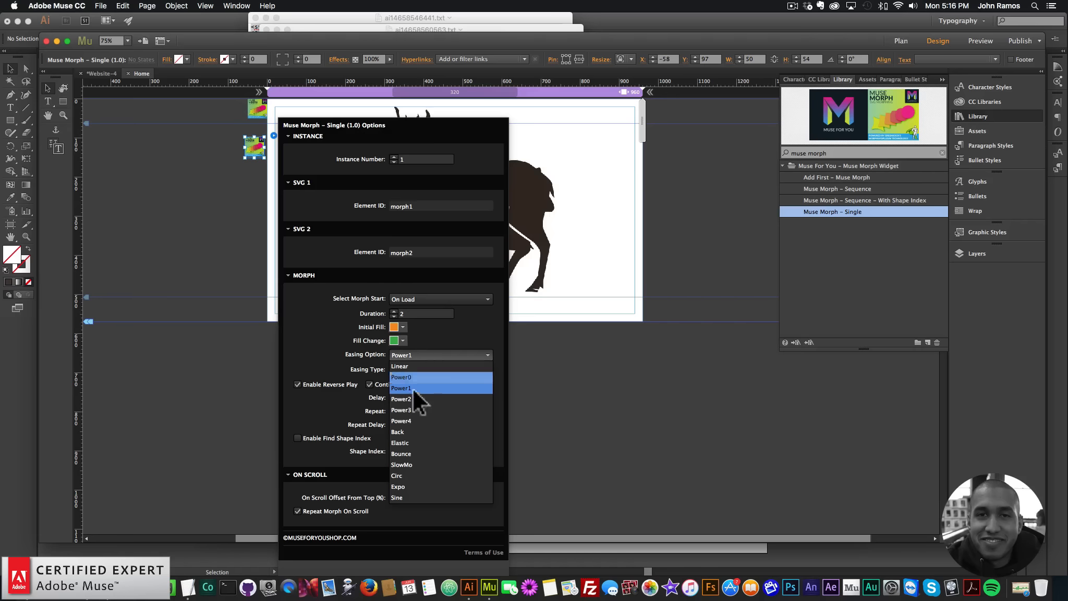
{"action": "left_click", "coordinate": [404, 441]}
{"action": "left_click", "coordinate": [180, 195]}
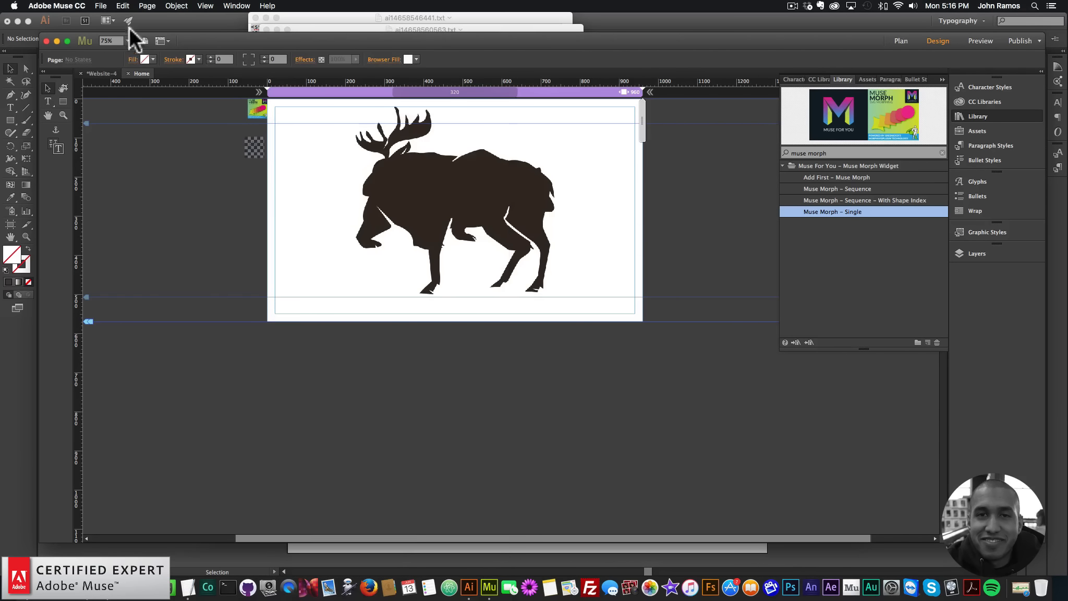
{"action": "left_click", "coordinate": [100, 6]}
{"action": "left_click", "coordinate": [143, 174]}
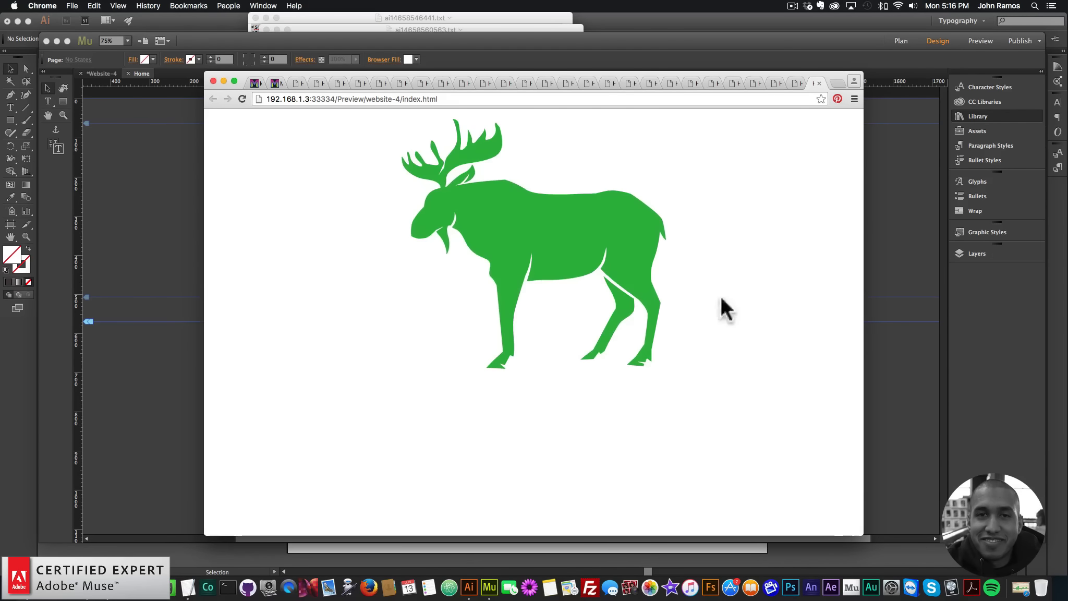
In Muse, set the single morph widget's easing type to easeInOut and its easing option to Bounce.
{"action": "left_click", "coordinate": [170, 198]}
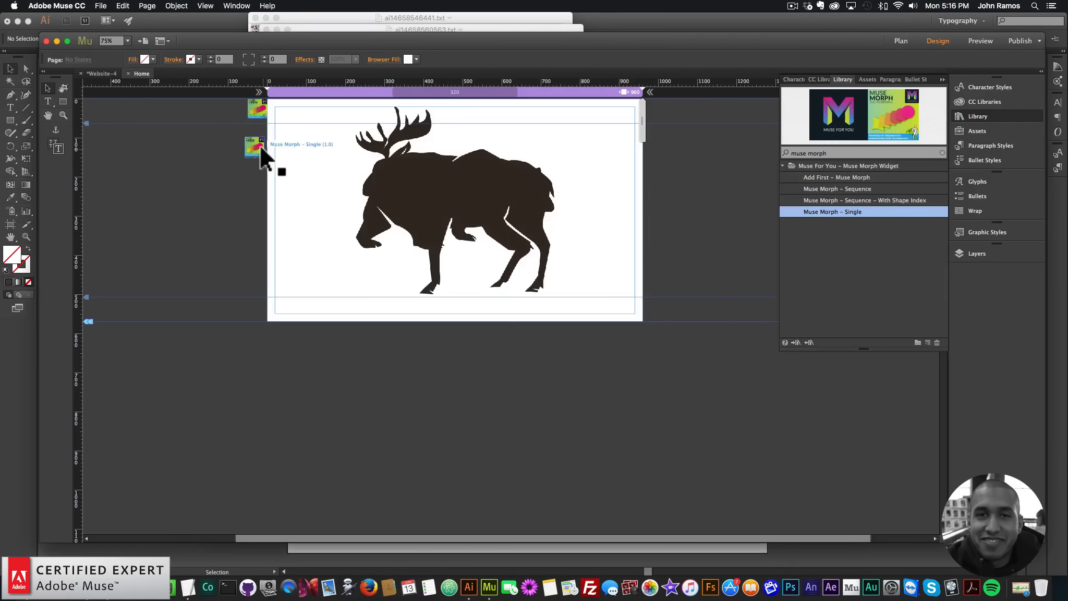
{"action": "left_click", "coordinate": [255, 147]}
{"action": "left_click", "coordinate": [274, 136]}
{"action": "left_click", "coordinate": [416, 359]}
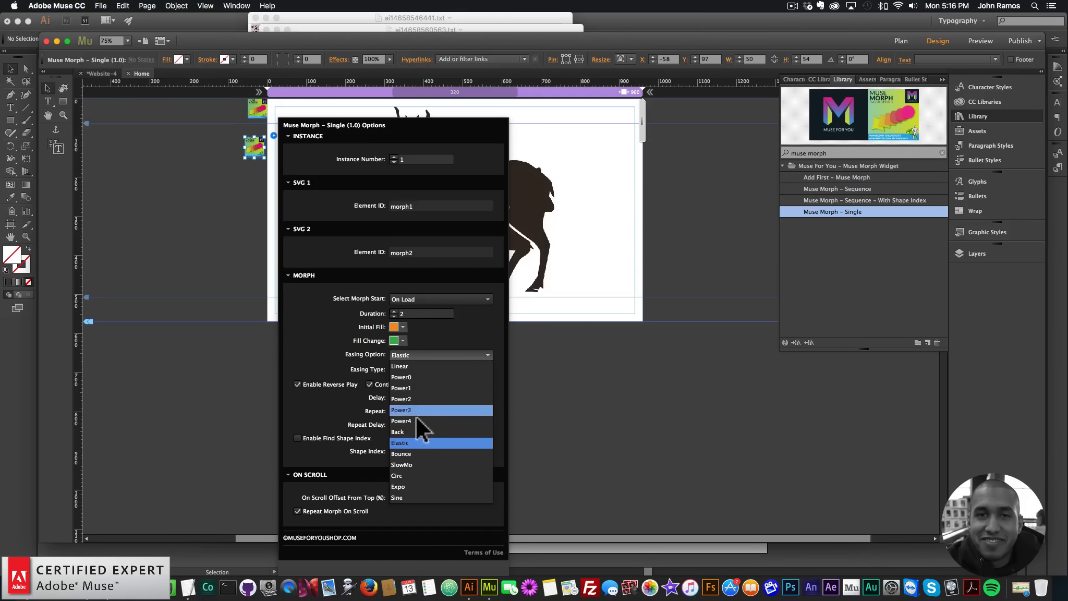
{"action": "left_click", "coordinate": [361, 365]}
{"action": "left_click", "coordinate": [418, 369]}
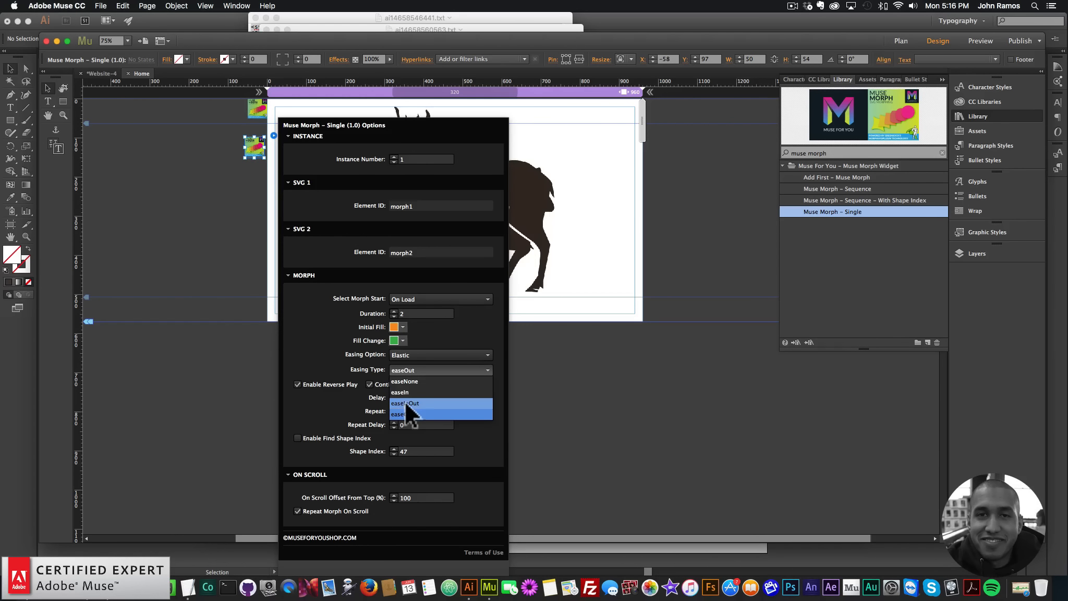
{"action": "left_click", "coordinate": [405, 402]}
{"action": "left_click", "coordinate": [426, 355]}
{"action": "left_click", "coordinate": [413, 454]}
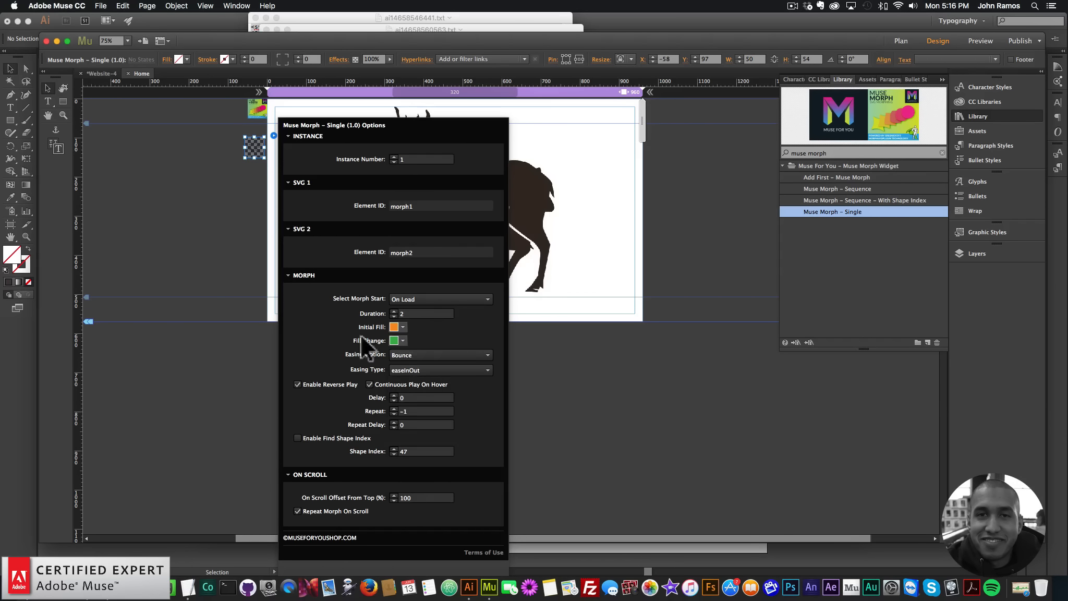
{"action": "left_click", "coordinate": [228, 192]}
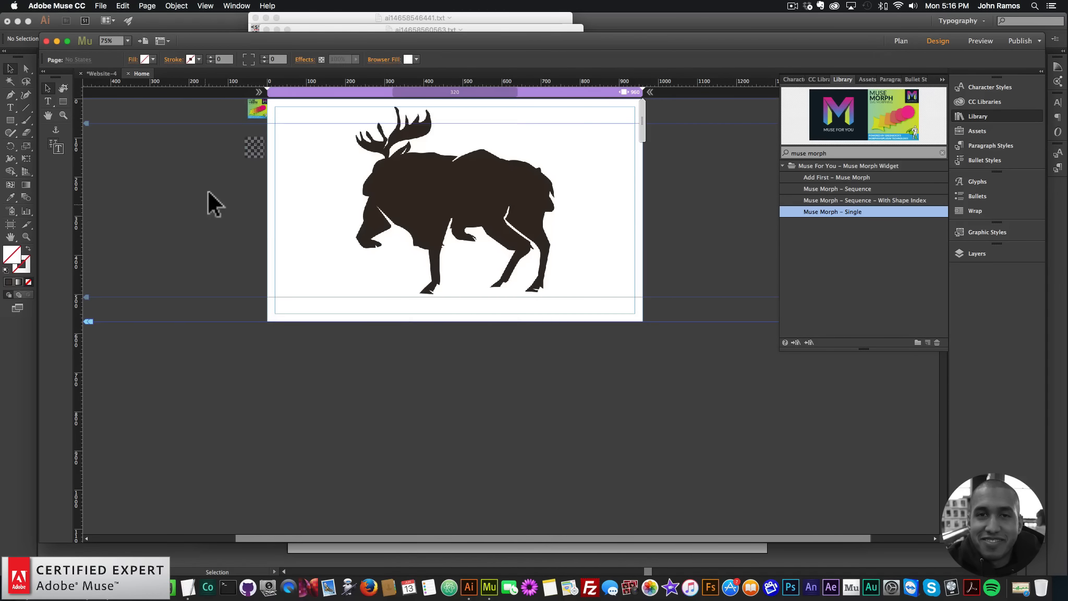
Preview the page with the bounce easing in the browser, and look up Add First – Muse Morph in Muse's library.
{"action": "left_click", "coordinate": [104, 7]}
{"action": "left_click", "coordinate": [156, 171]}
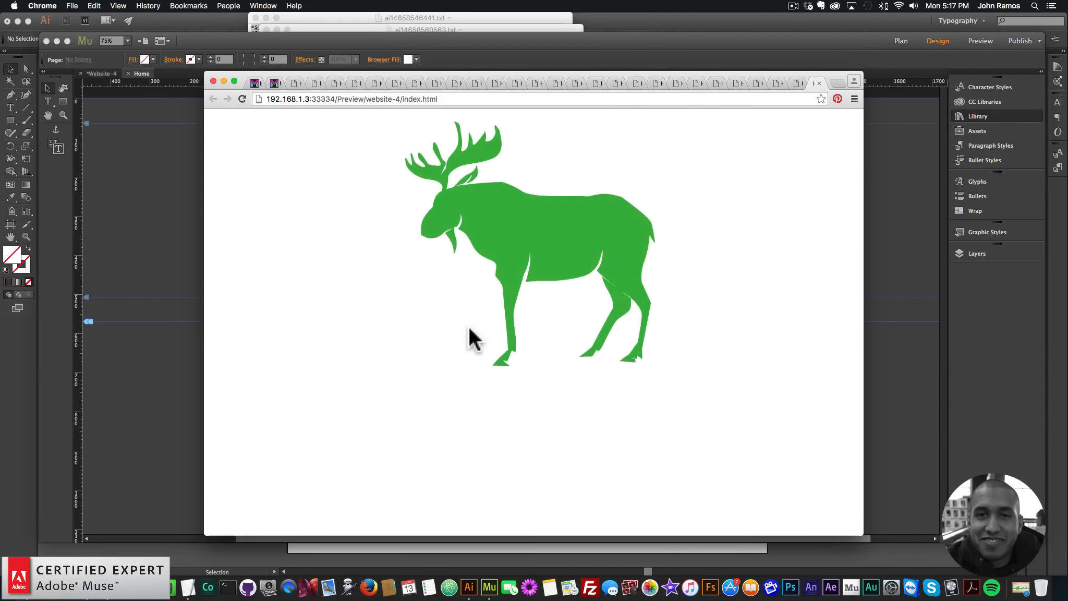
{"action": "left_click", "coordinate": [183, 229]}
{"action": "left_click", "coordinate": [834, 178]}
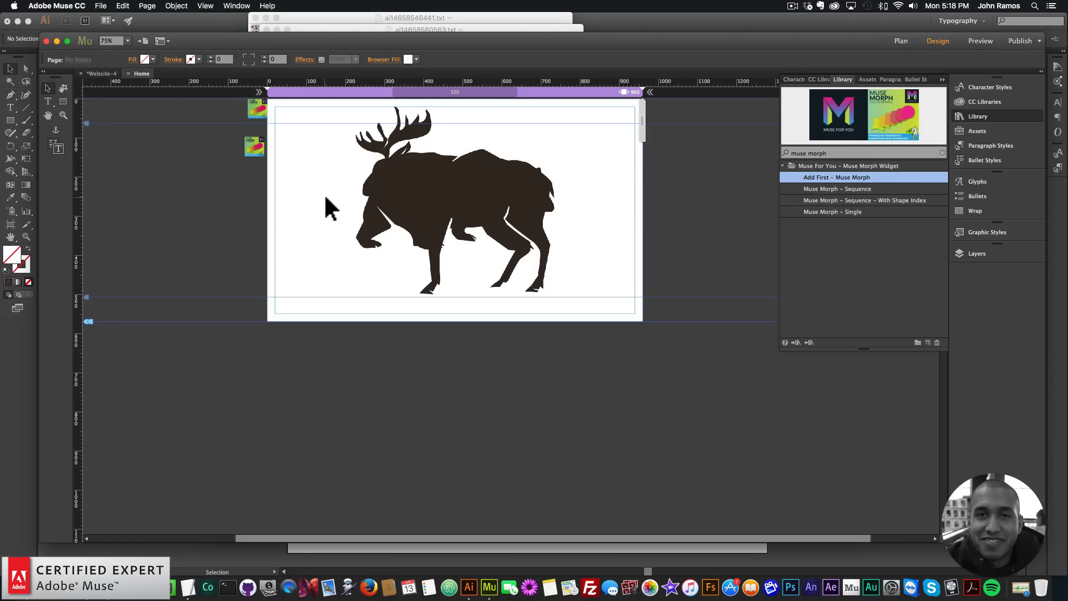
{"action": "left_click", "coordinate": [83, 580]}
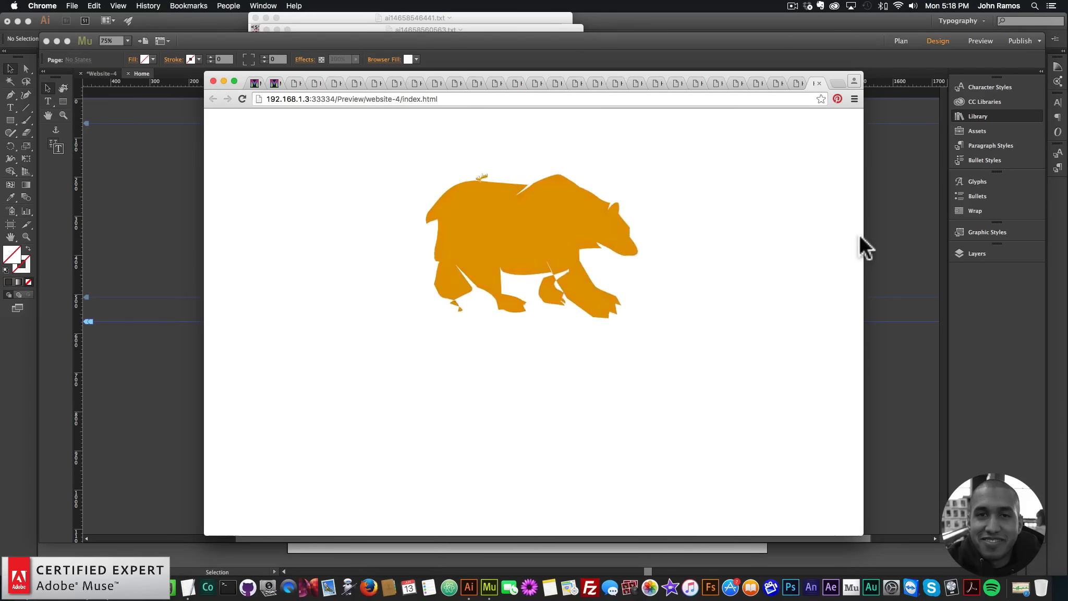
Narrow the browser preview, and add a Fluid Width breakpoint at 768 to the page in Muse.
{"action": "left_click_drag", "start_coordinate": [866, 236], "coordinate": [803, 212]}
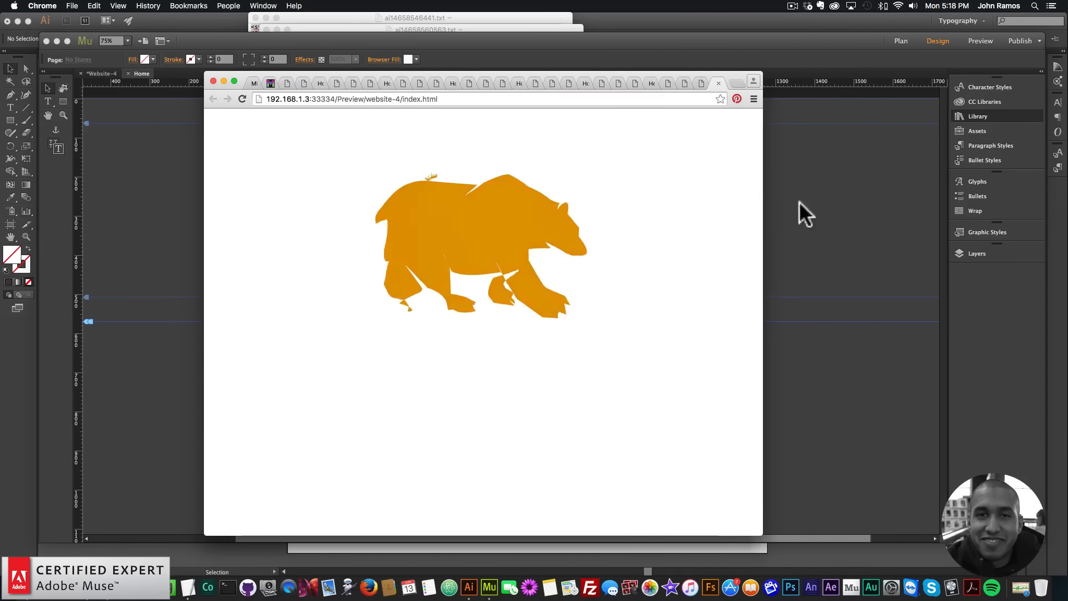
{"action": "left_click", "coordinate": [595, 91]}
{"action": "right_click", "coordinate": [589, 95]}
{"action": "left_click", "coordinate": [589, 96]}
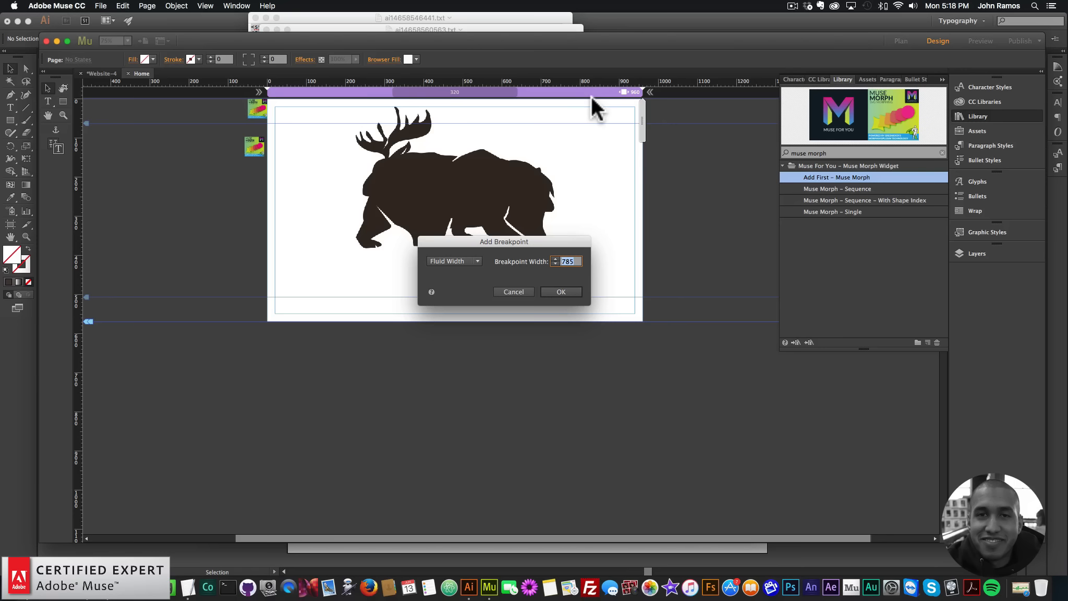
{"action": "type", "text": "768"}
{"action": "key", "text": "Return"}
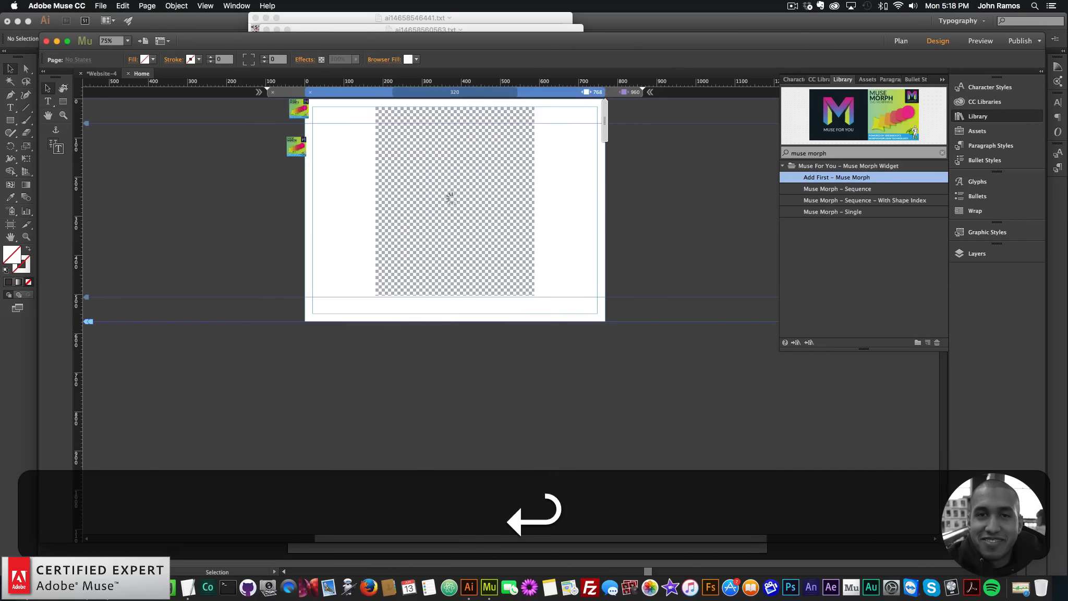
Preview the page in the browser and resize the window to check how the morph responds with the new breakpoint.
{"action": "left_click", "coordinate": [99, 6]}
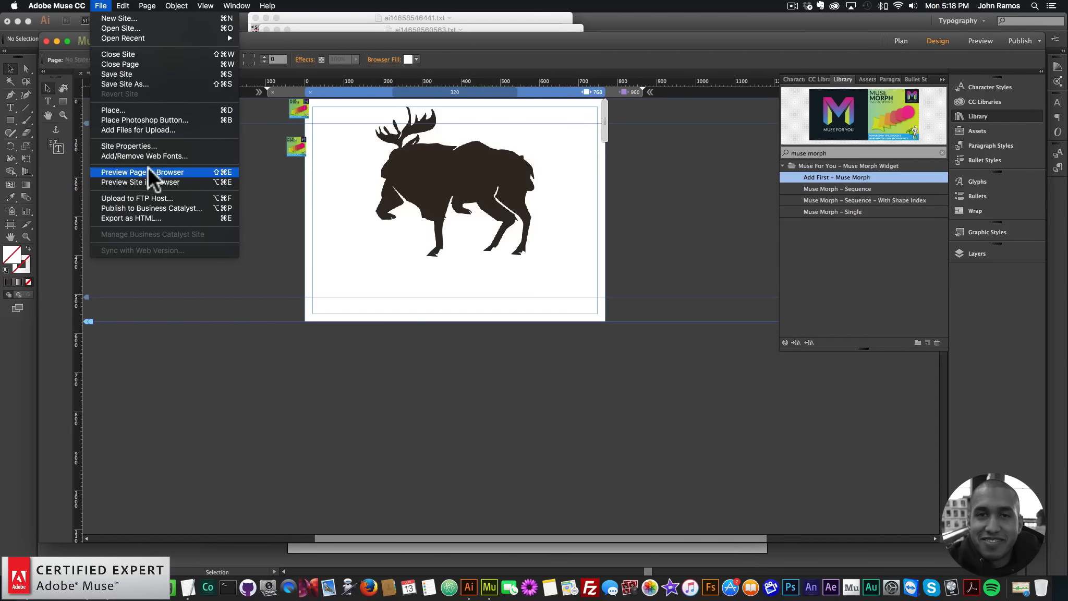
{"action": "left_click", "coordinate": [147, 167]}
{"action": "left_click_drag", "start_coordinate": [763, 172], "coordinate": [815, 162]}
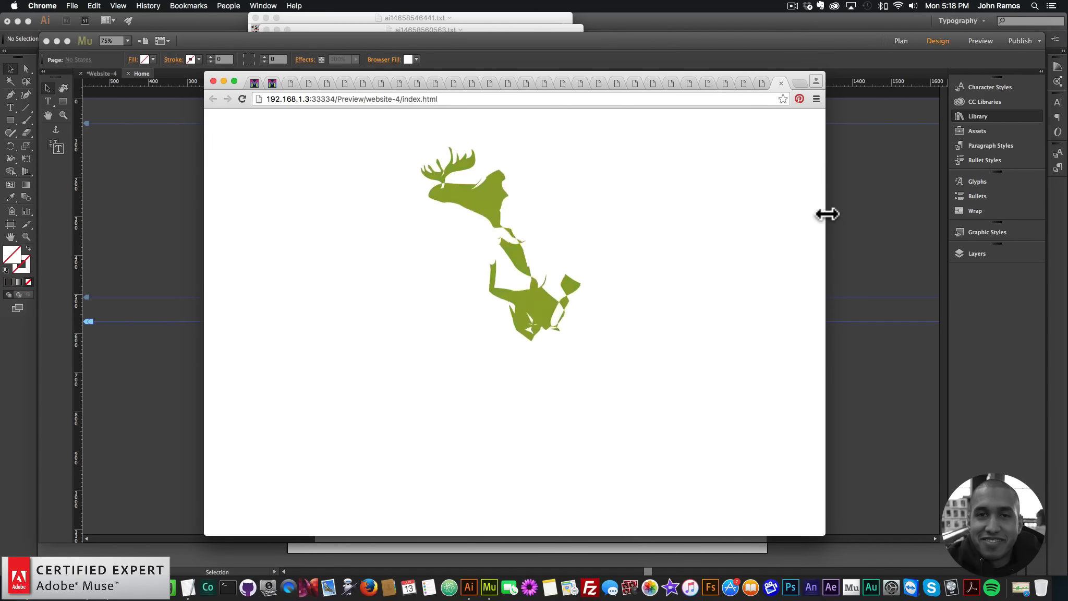
{"action": "left_click_drag", "start_coordinate": [827, 212], "coordinate": [816, 184]}
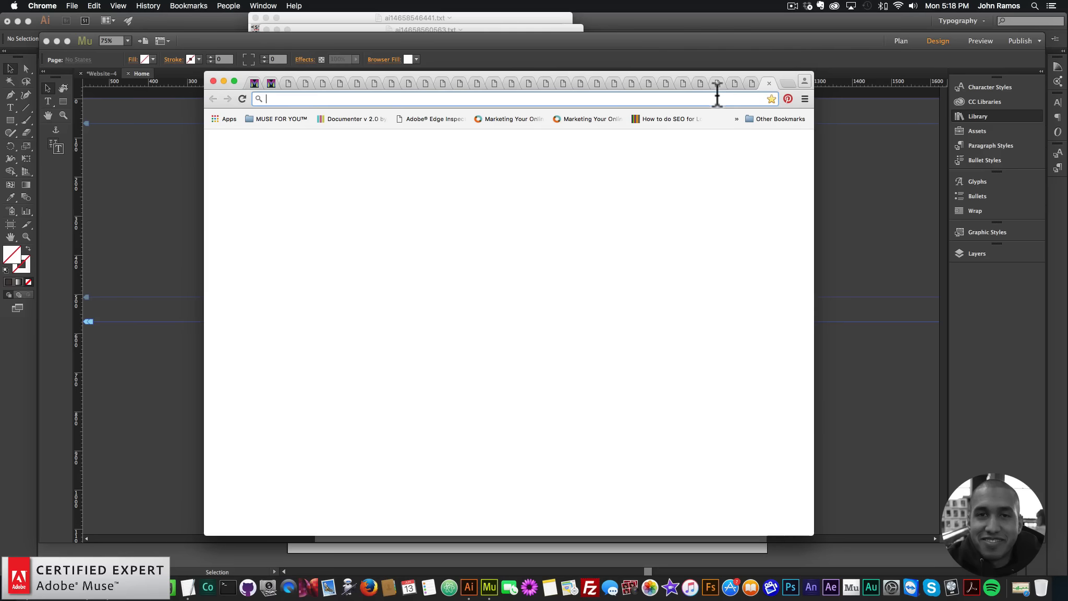
Open greensock.com in a new browser page, go to Club GreenSock, and view the ShockinglyGreen plan's features.
{"action": "type", "text": "greensock.com"}
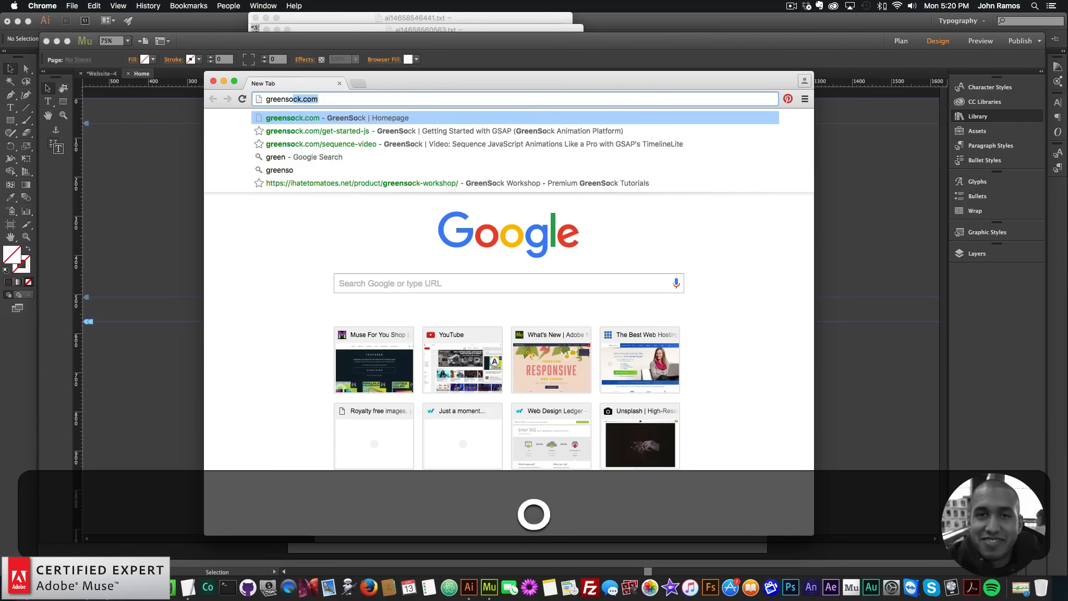
{"action": "key", "text": "Return"}
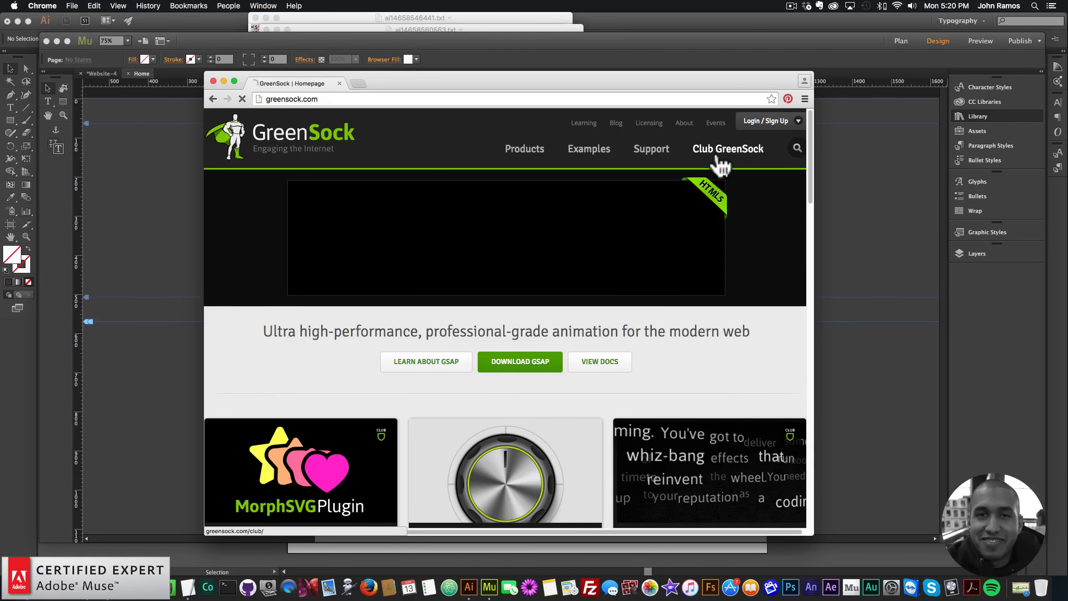
{"action": "left_click", "coordinate": [718, 156]}
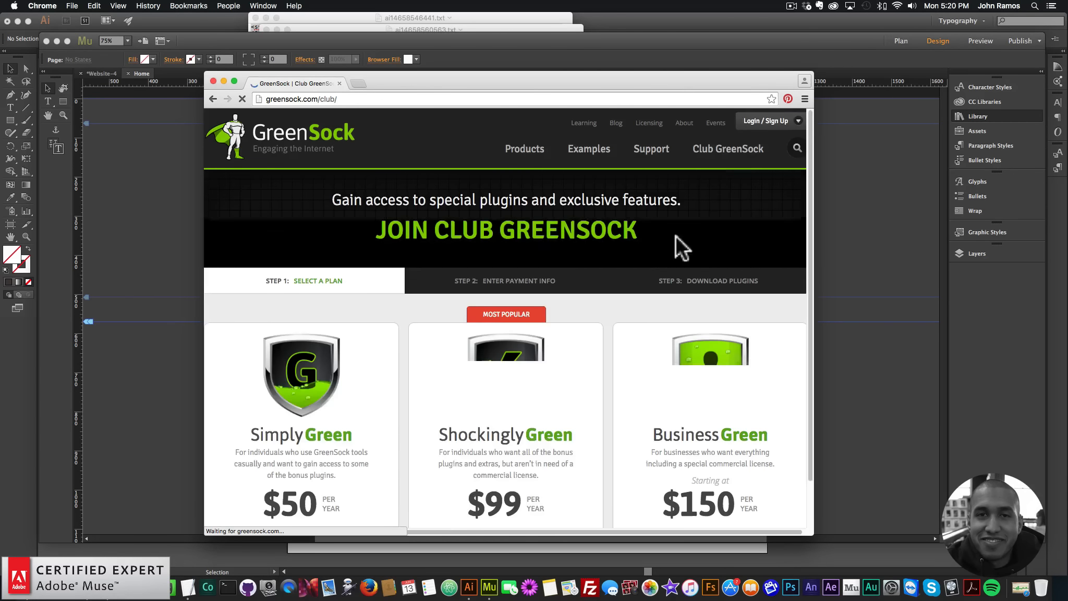
{"action": "scroll", "coordinate": [652, 261], "scroll_direction": "down", "scroll_amount": 2}
{"action": "scroll", "coordinate": [448, 359], "scroll_direction": "down", "scroll_amount": 2}
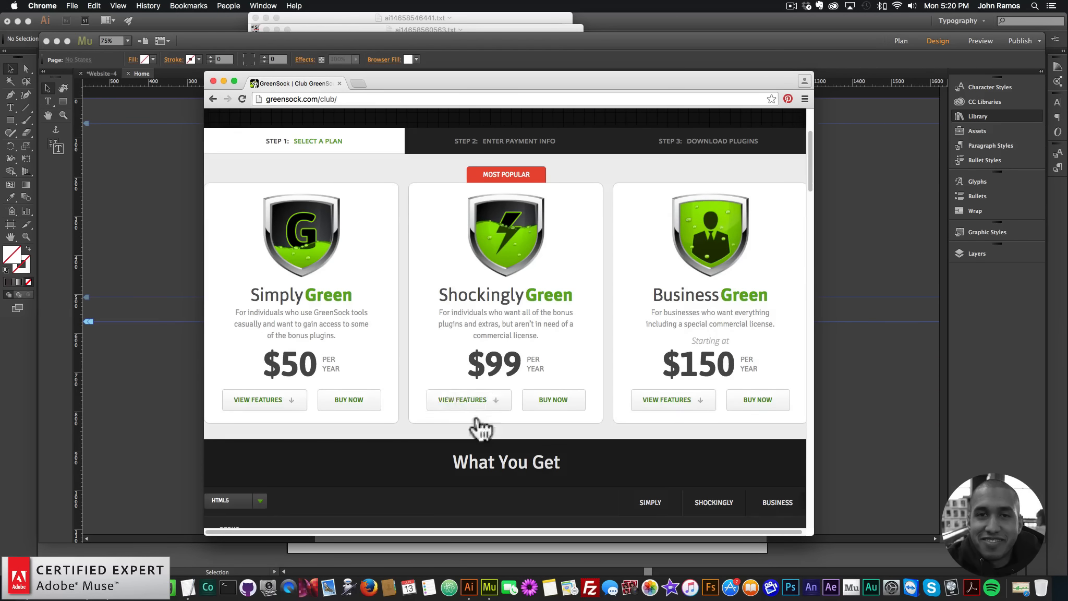
{"action": "left_click", "coordinate": [471, 399]}
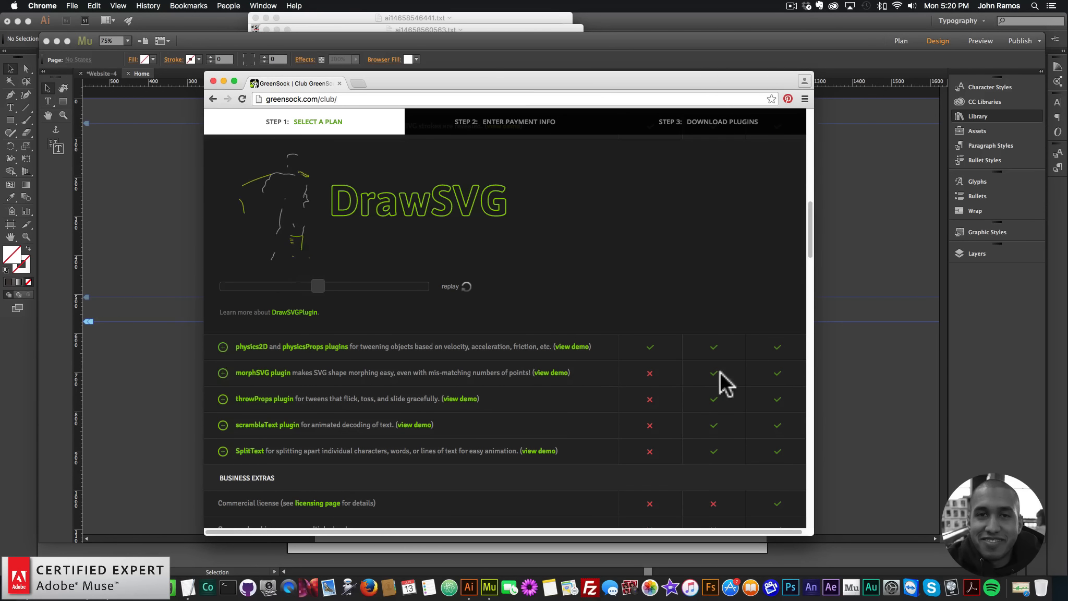
Examine the morphSVG plugin demo in the feature list, close the browser window, and select the embedded animal shape in Muse.
{"action": "scroll", "coordinate": [689, 369], "scroll_direction": "down", "scroll_amount": 1}
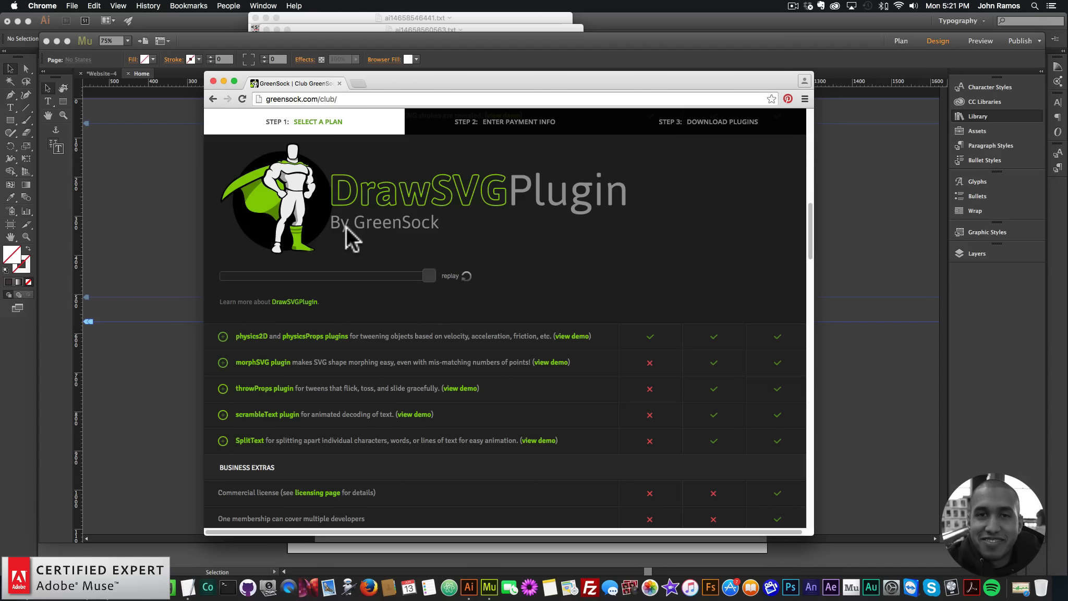
{"action": "left_click", "coordinate": [277, 365]}
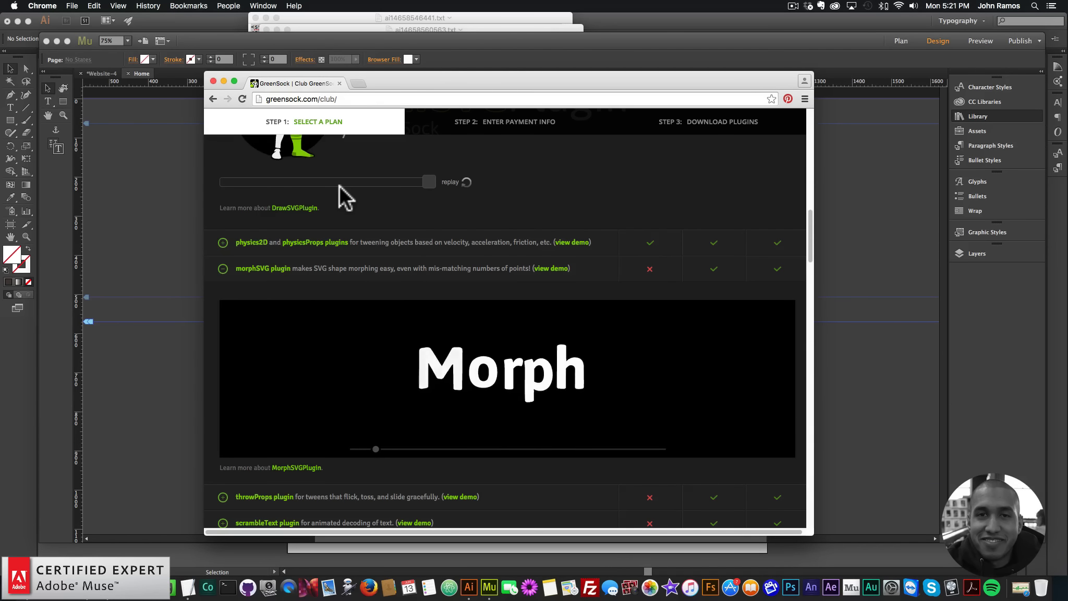
{"action": "scroll", "coordinate": [336, 182], "scroll_direction": "up", "scroll_amount": 5}
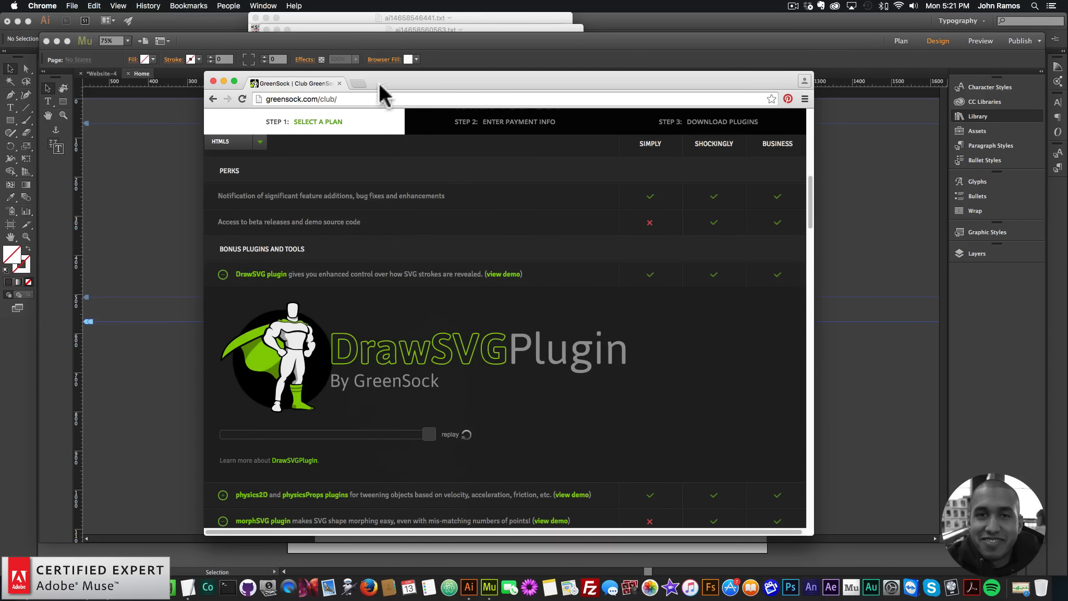
{"action": "left_click", "coordinate": [213, 81]}
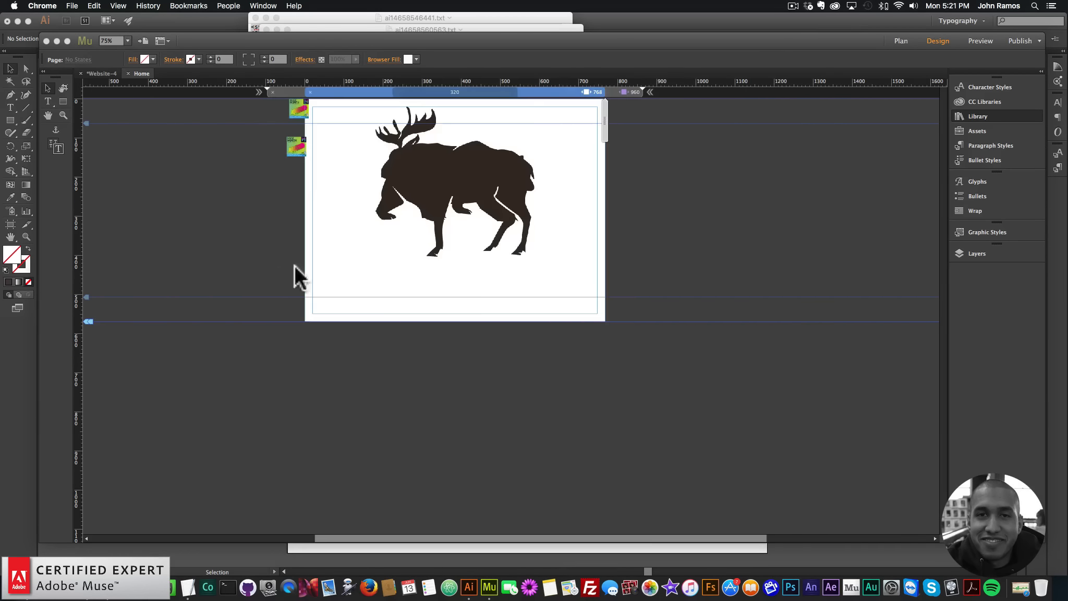
{"action": "left_click", "coordinate": [486, 211]}
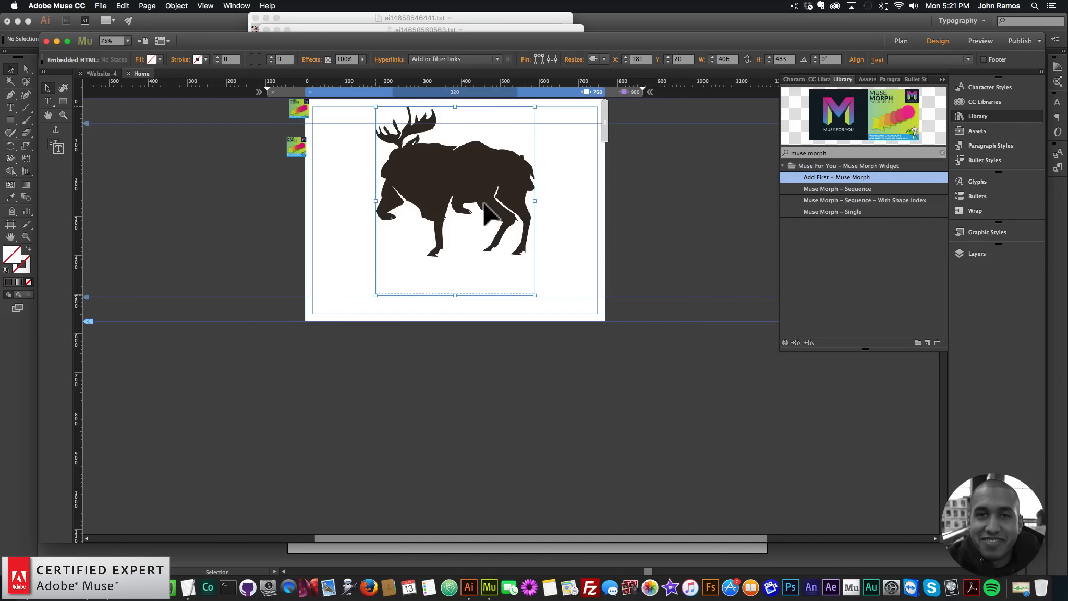
Open museforyoushop.com in a new Chrome window, enter the shop, and open the Muse Morph Widget product page.
{"action": "left_click", "coordinate": [77, 587]}
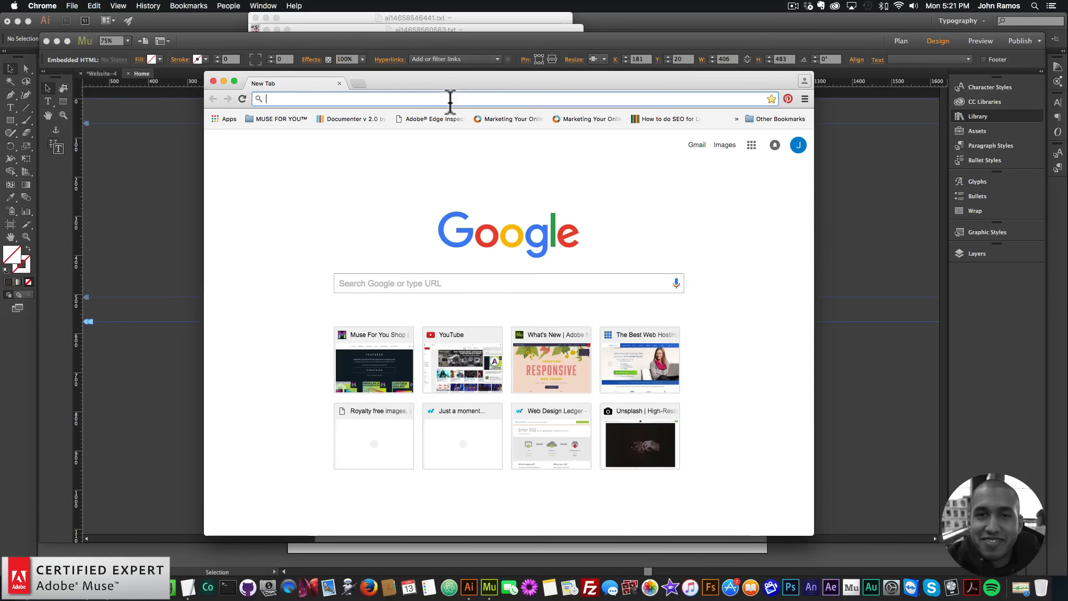
{"action": "type", "text": "museforyoushop.com"}
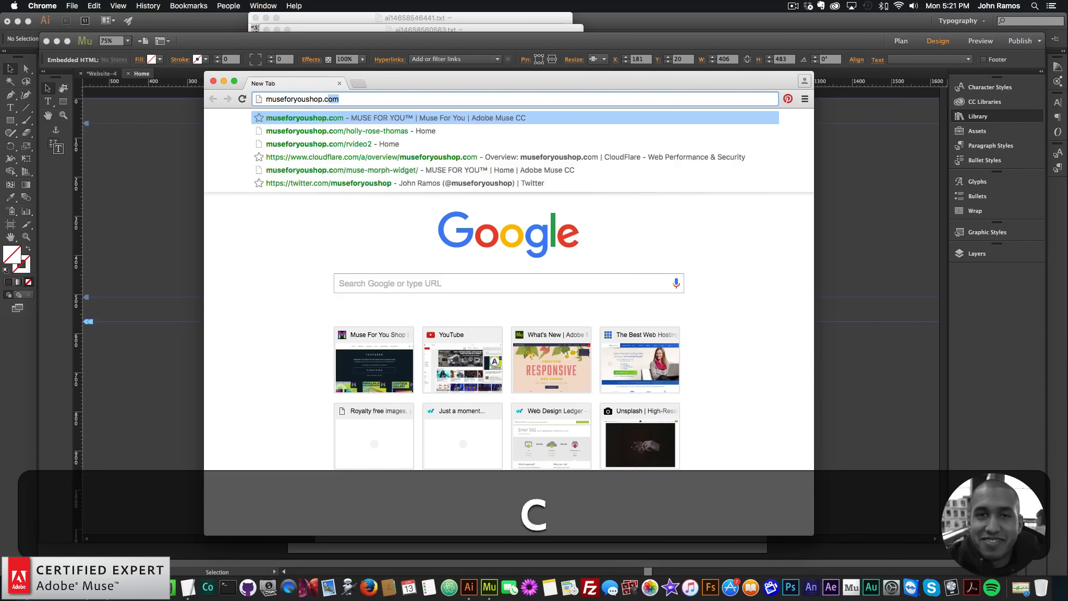
{"action": "key", "text": "Return"}
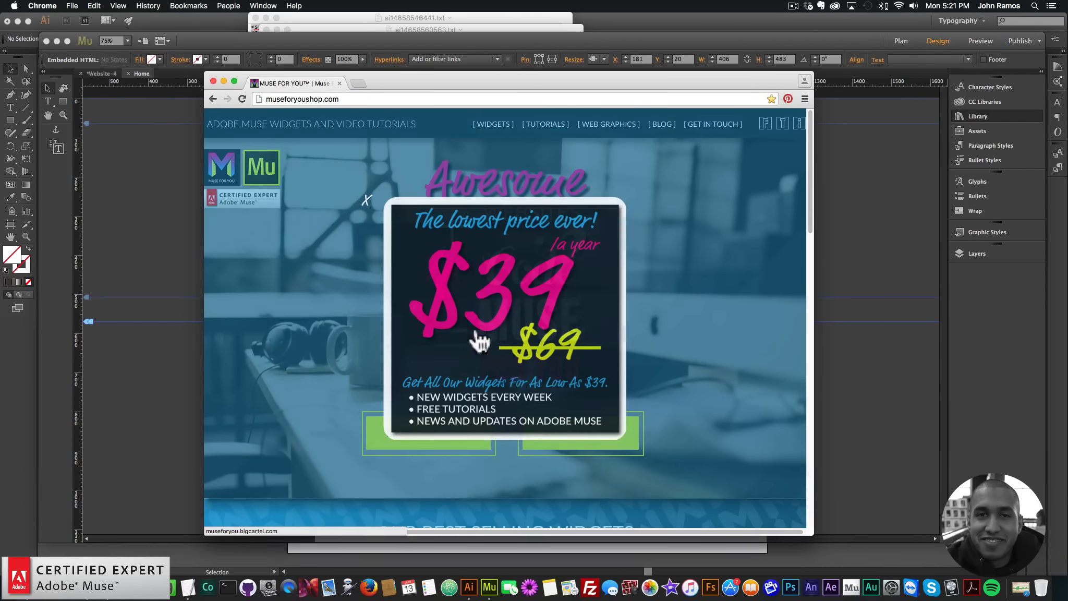
{"action": "left_click", "coordinate": [533, 303]}
{"action": "scroll", "coordinate": [501, 313], "scroll_direction": "down", "scroll_amount": 3}
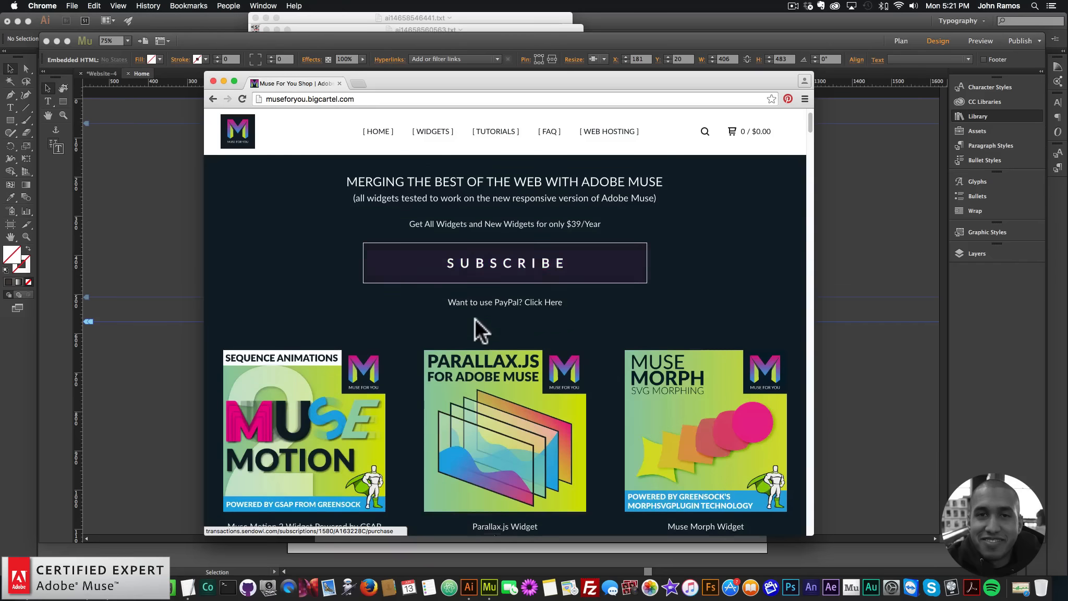
{"action": "scroll", "coordinate": [576, 326], "scroll_direction": "down", "scroll_amount": 2}
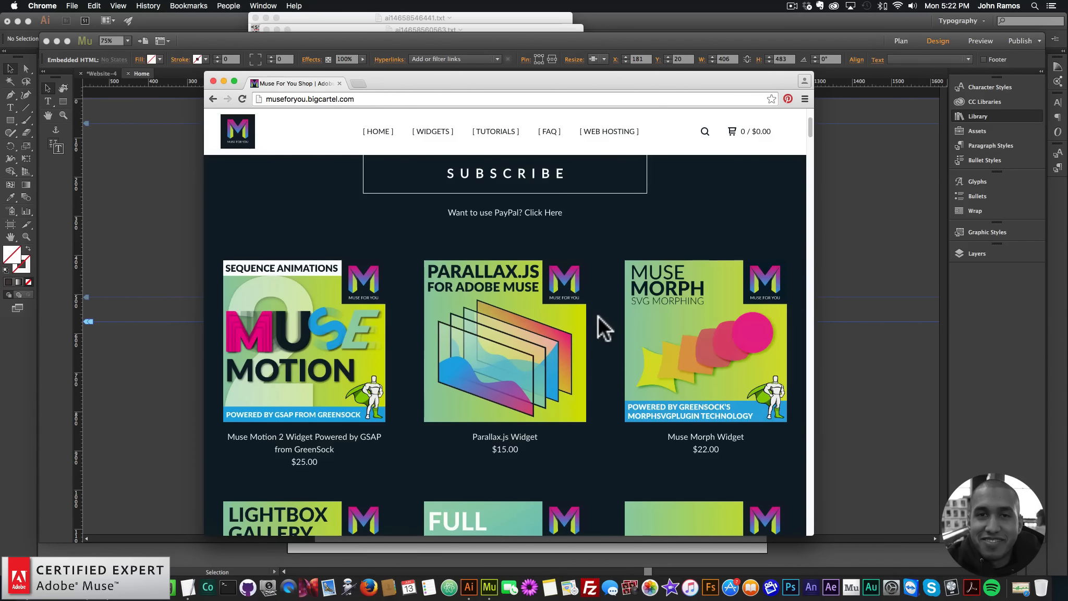
{"action": "left_click", "coordinate": [696, 359]}
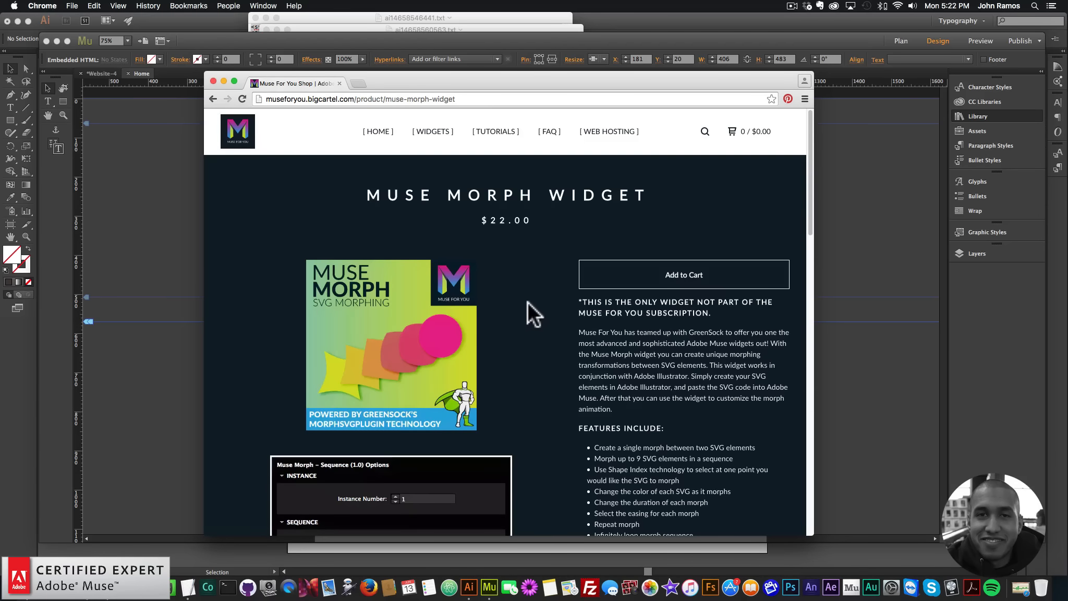
Review the Muse Morph Widget's description, feature list, trigger options and option screenshots on the product page.
{"action": "scroll", "coordinate": [548, 338], "scroll_direction": "down", "scroll_amount": 5}
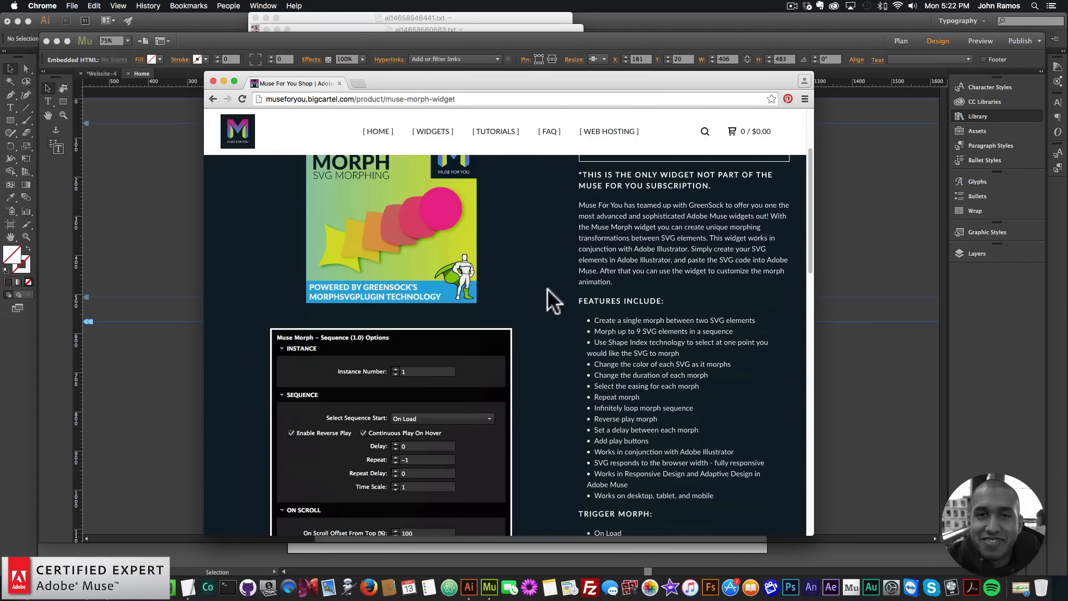
{"action": "scroll", "coordinate": [547, 338], "scroll_direction": "up", "scroll_amount": 3}
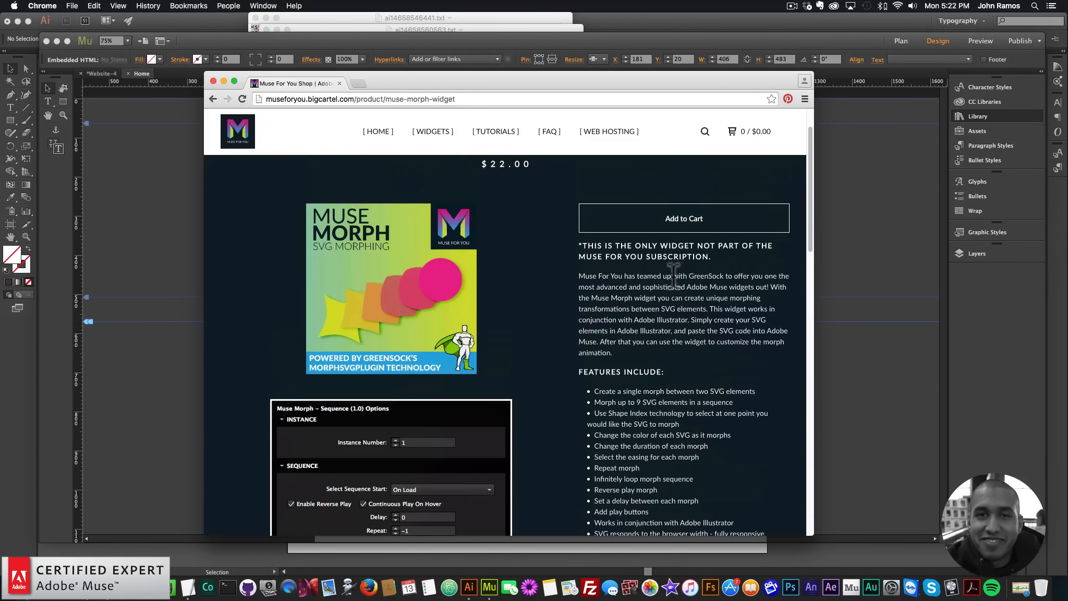
{"action": "scroll", "coordinate": [586, 308], "scroll_direction": "down", "scroll_amount": 1}
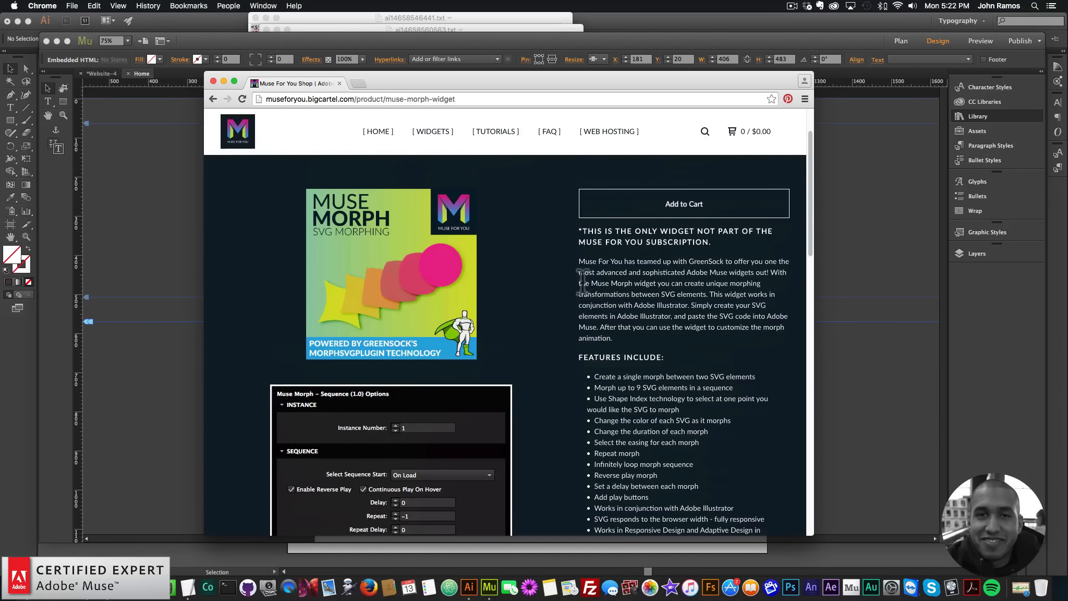
{"action": "scroll", "coordinate": [583, 276], "scroll_direction": "up", "scroll_amount": 4}
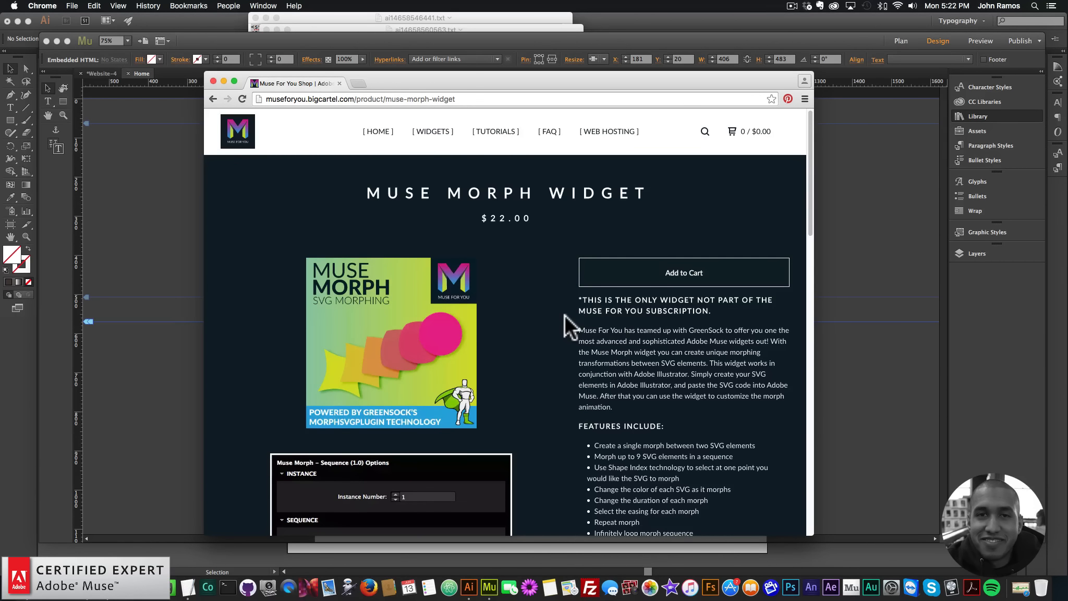
{"action": "scroll", "coordinate": [565, 316], "scroll_direction": "down", "scroll_amount": 5}
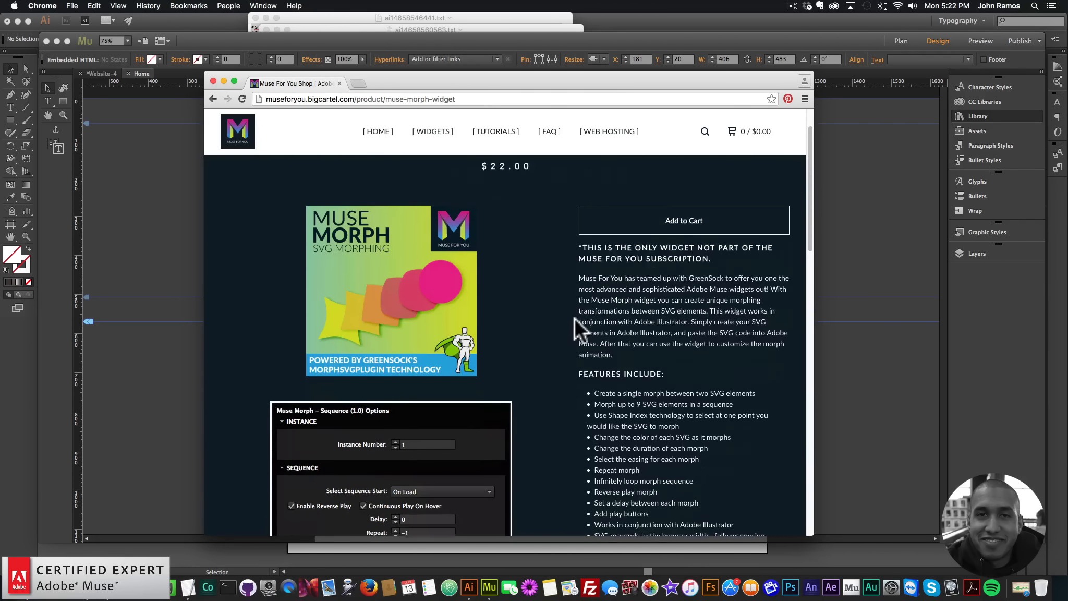
{"action": "scroll", "coordinate": [565, 312], "scroll_direction": "up", "scroll_amount": 3}
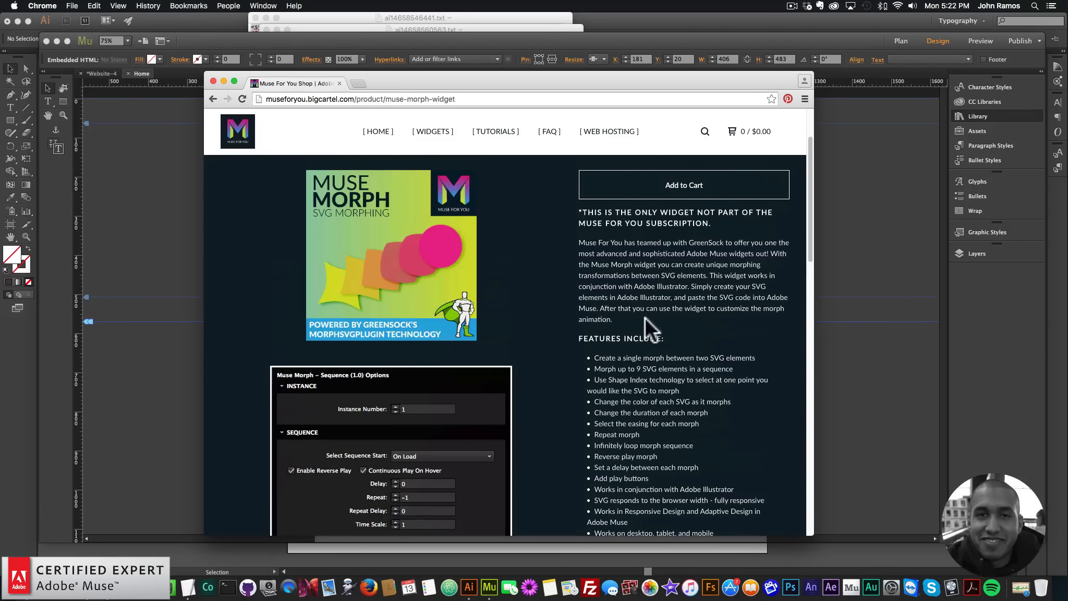
{"action": "scroll", "coordinate": [639, 319], "scroll_direction": "down", "scroll_amount": 3}
{"action": "scroll", "coordinate": [419, 194], "scroll_direction": "down", "scroll_amount": 3}
{"action": "scroll", "coordinate": [441, 297], "scroll_direction": "down", "scroll_amount": 5}
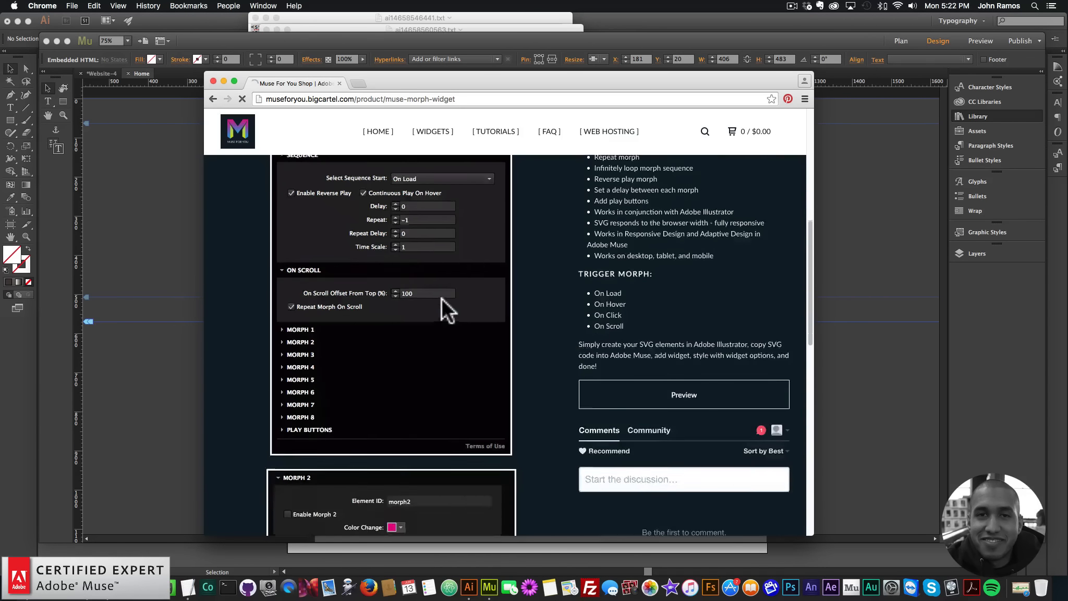
Open the widget's live preview page and resize the browser window to see how the morphing animals respond.
{"action": "left_click", "coordinate": [667, 253]}
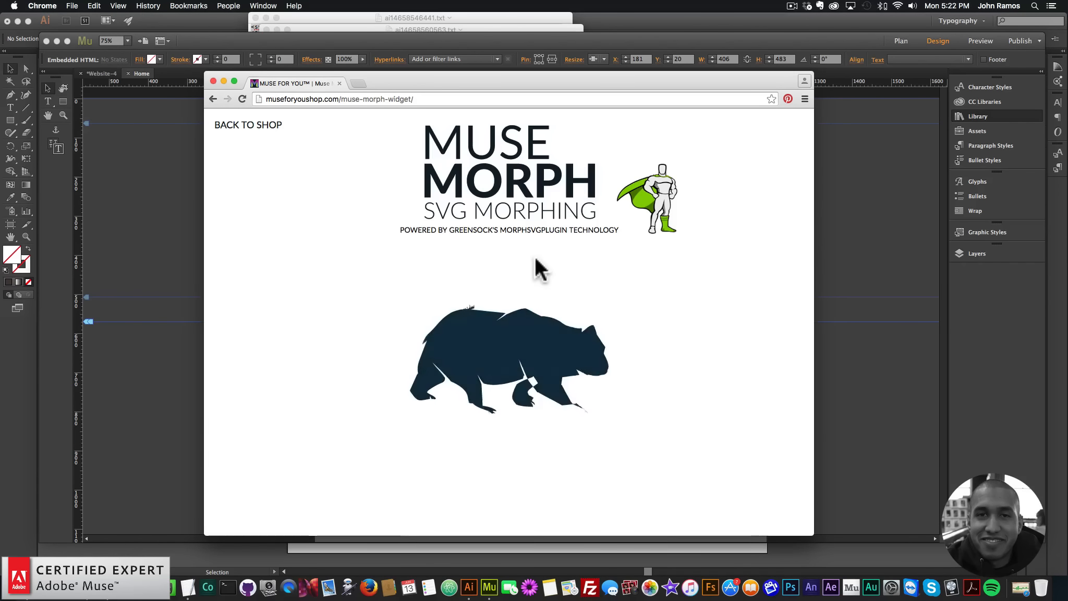
{"action": "left_click_drag", "start_coordinate": [815, 245], "coordinate": [919, 245]}
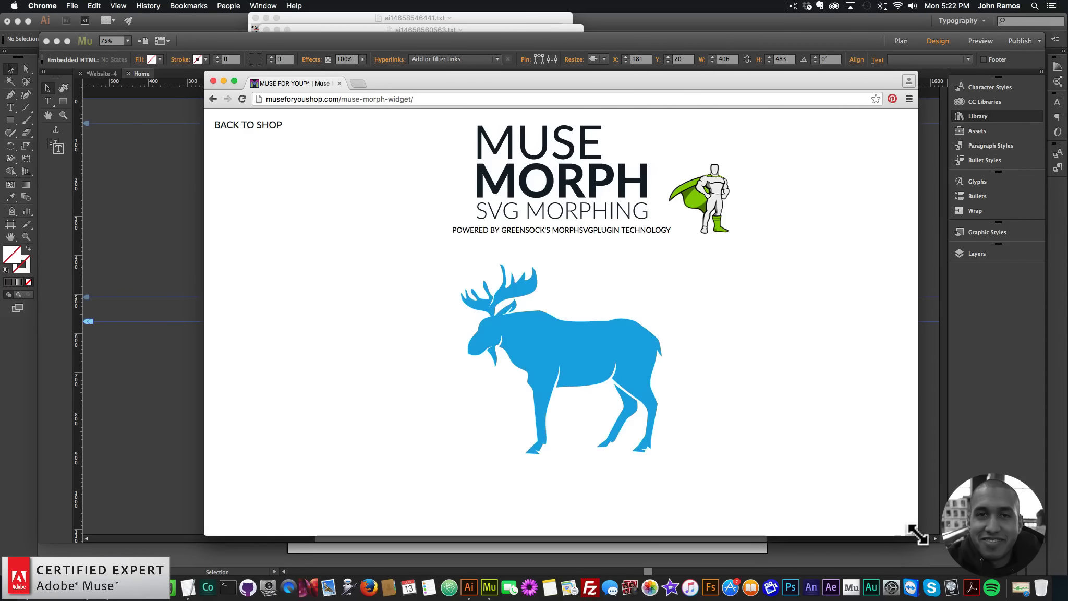
{"action": "left_click_drag", "start_coordinate": [918, 534], "coordinate": [937, 496]}
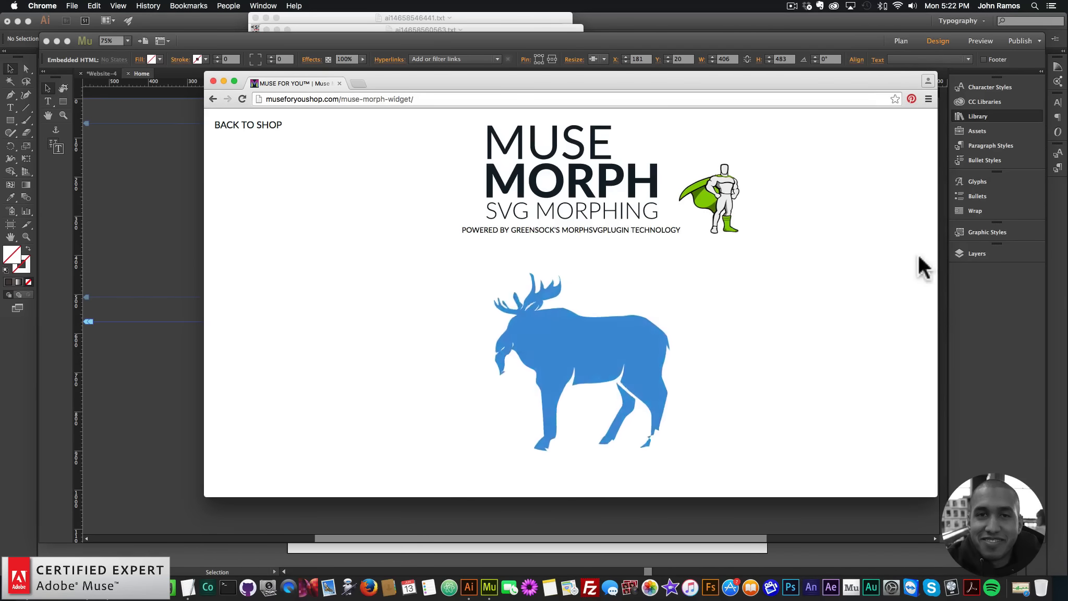
Return to the shop from the preview and open the listing of all widgets.
{"action": "left_click", "coordinate": [264, 126]}
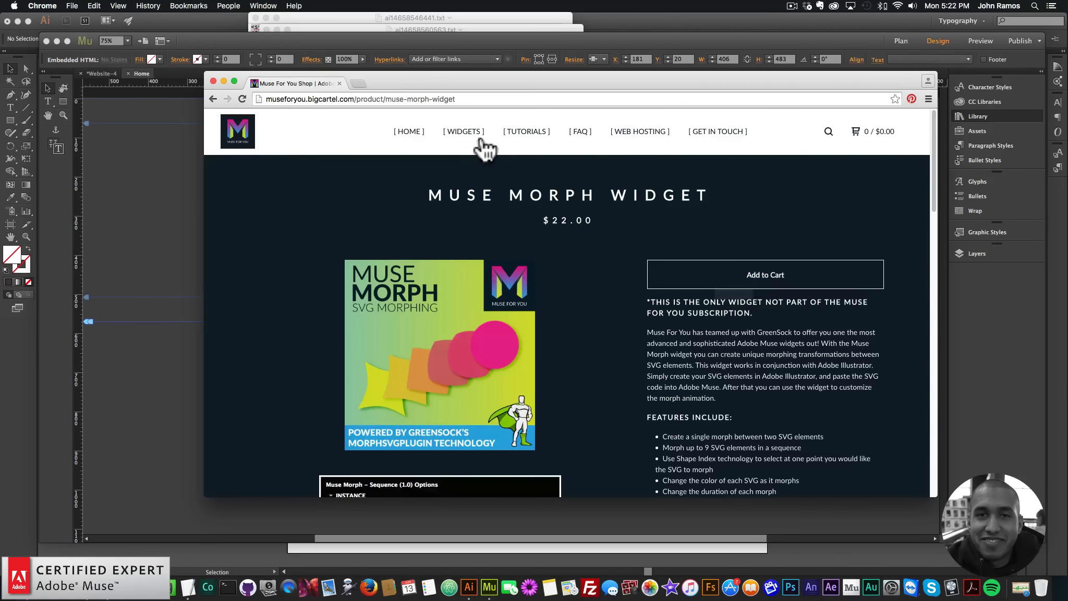
{"action": "left_click", "coordinate": [464, 131]}
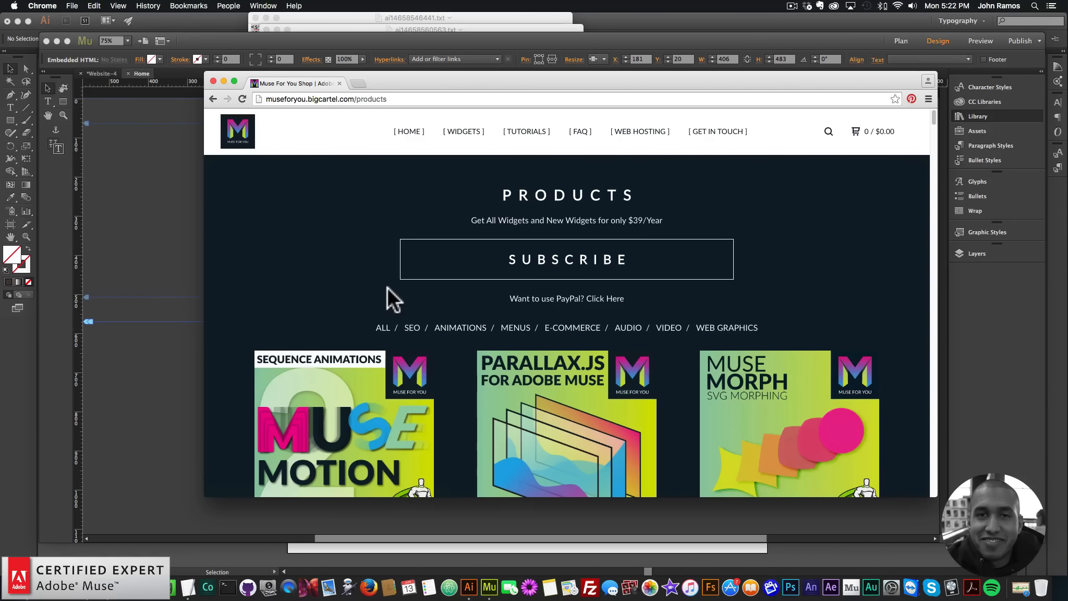